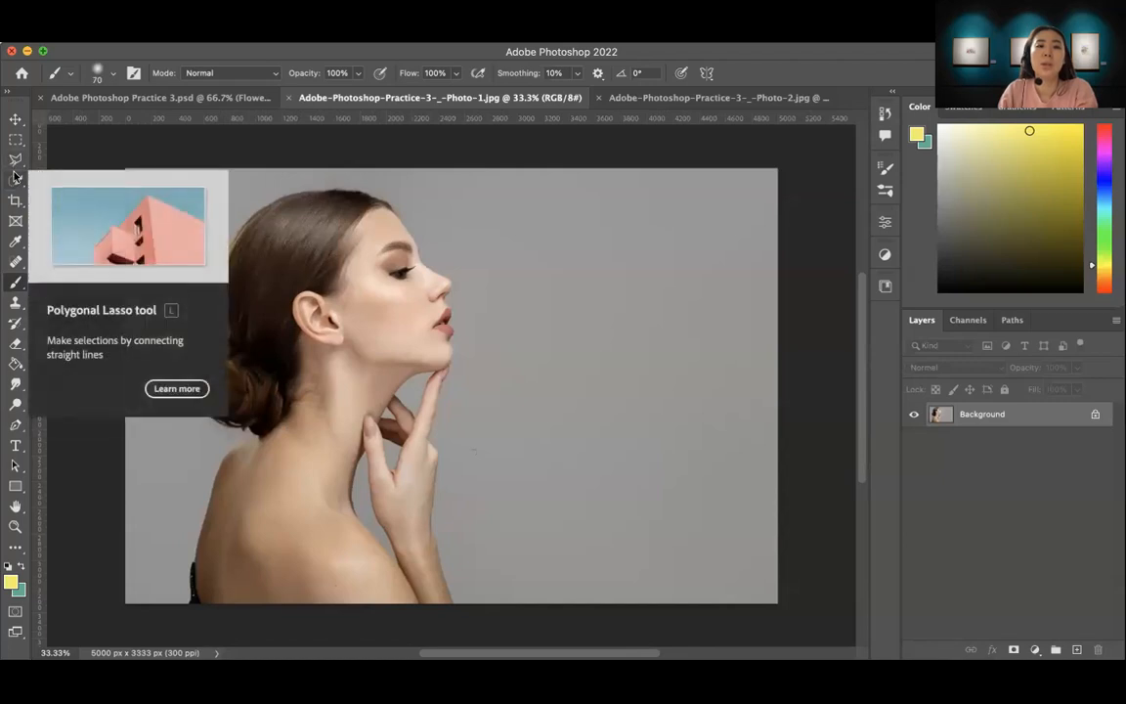
Step: Select the woman using Select Subject from the Quick Selection tool and view the selection as a Quick Mask
left_click(18, 183)
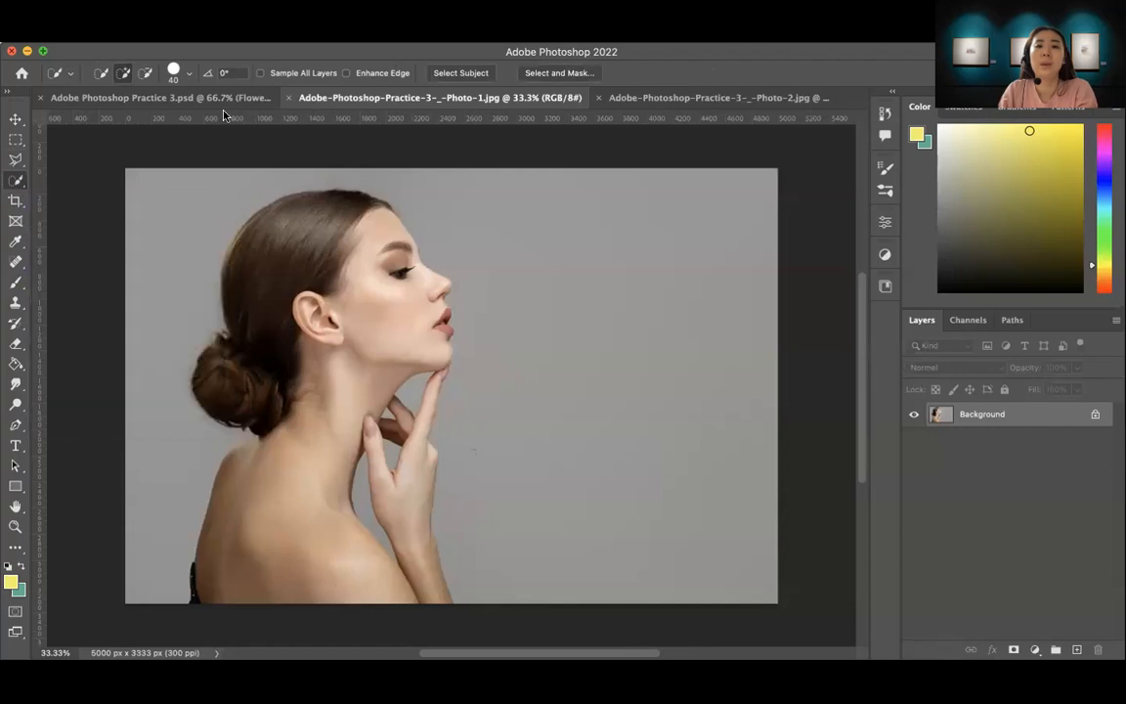
left_click(458, 73)
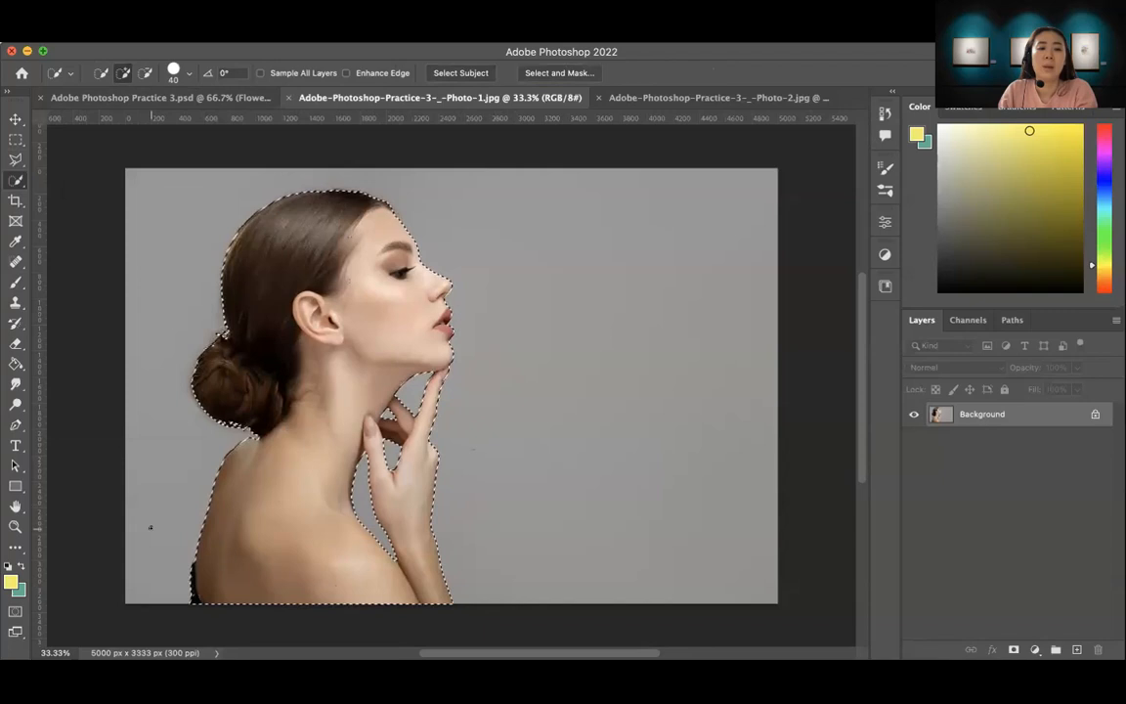
left_click(15, 613)
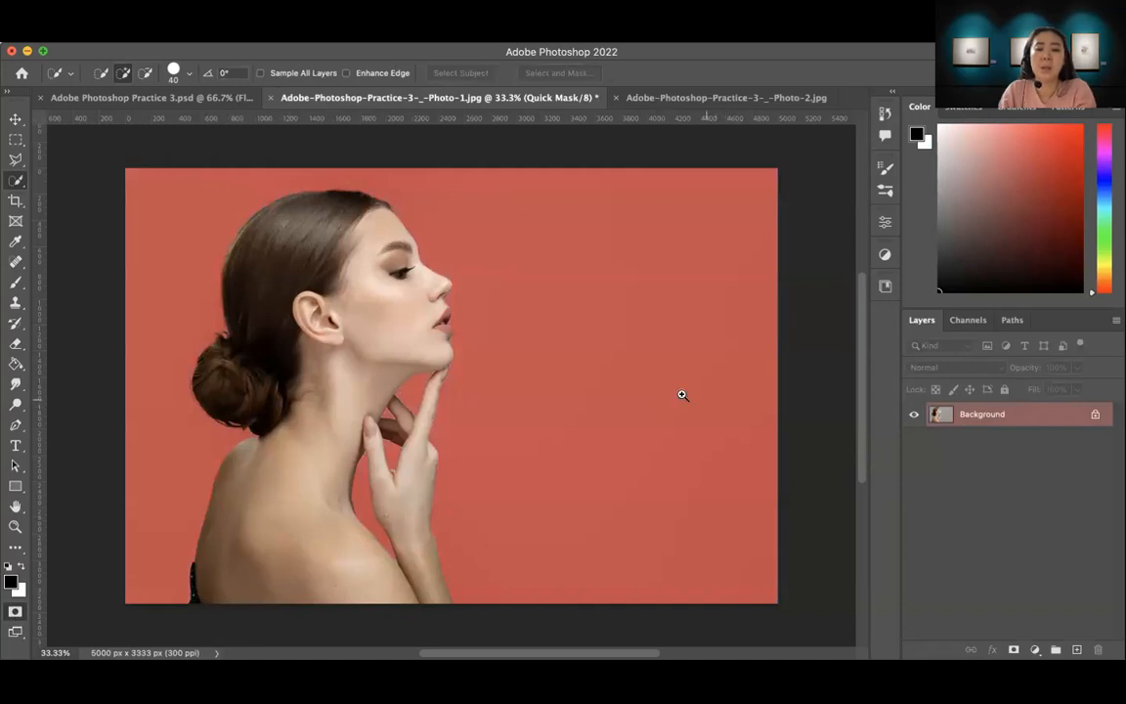
Step: Outline the unmasked grey gap between the chin and the index fingertip with the Polygonal Lasso and brush it with black
key("z")
left_click(432, 391)
left_click(443, 376)
left_click(438, 367)
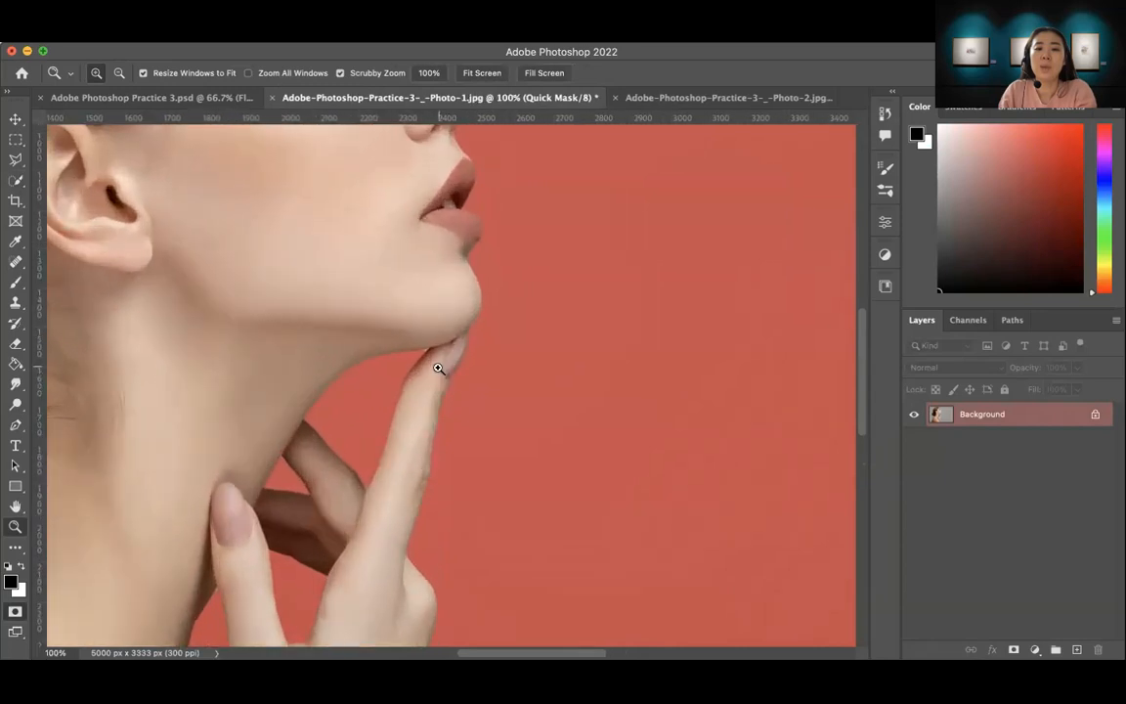
left_click(438, 367)
left_click(430, 377)
left_click_drag(430, 357, 449, 382)
left_click(445, 390)
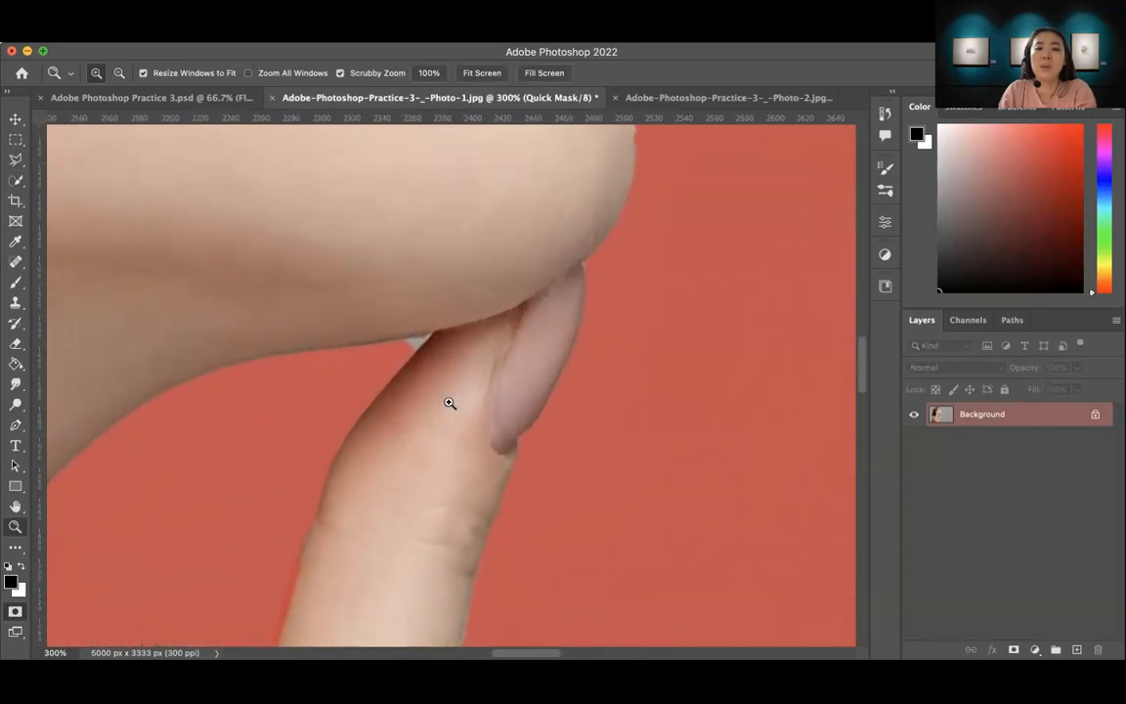
key("l")
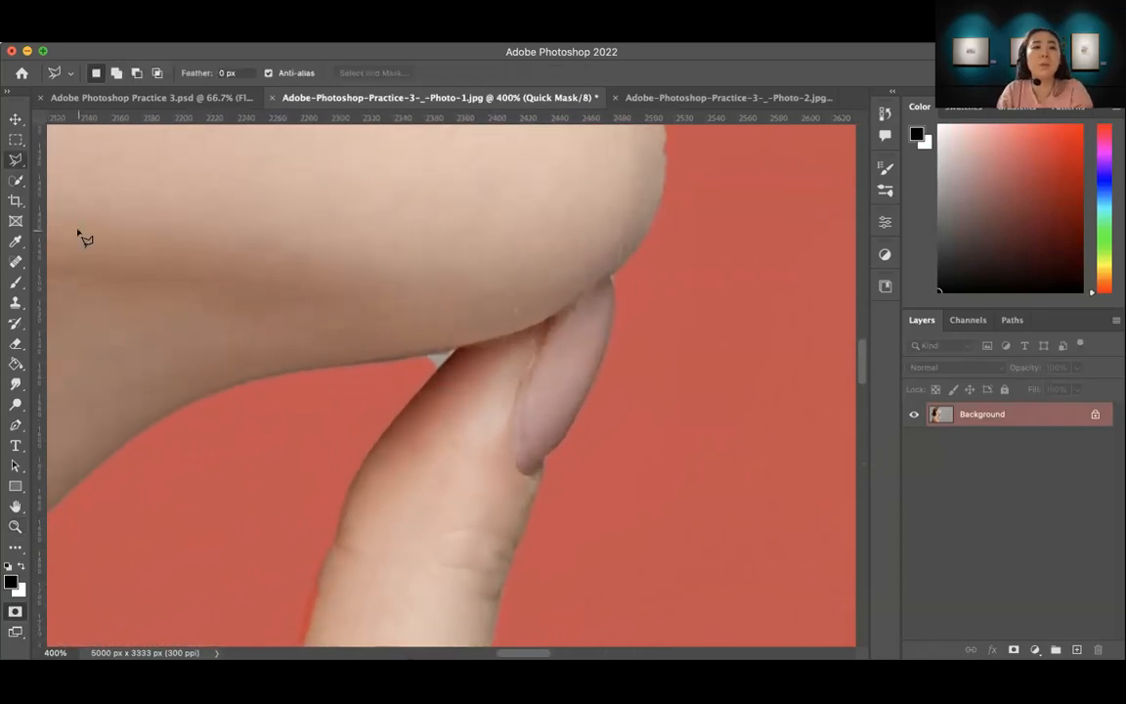
right_click(14, 162)
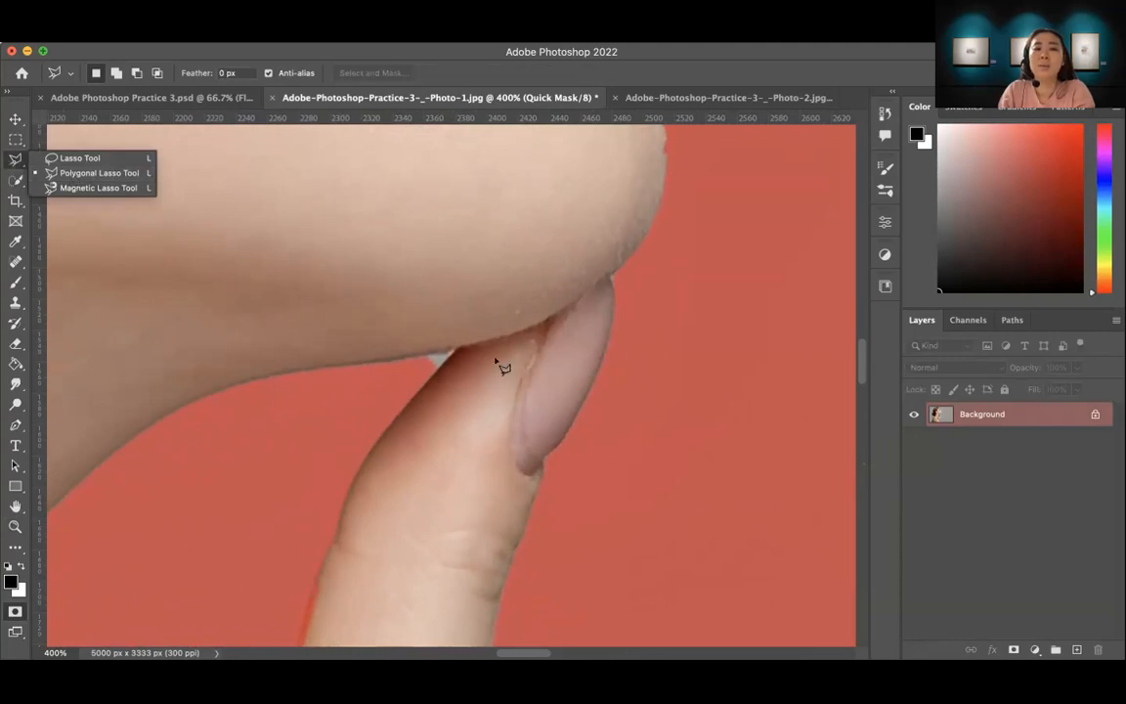
left_click(420, 362)
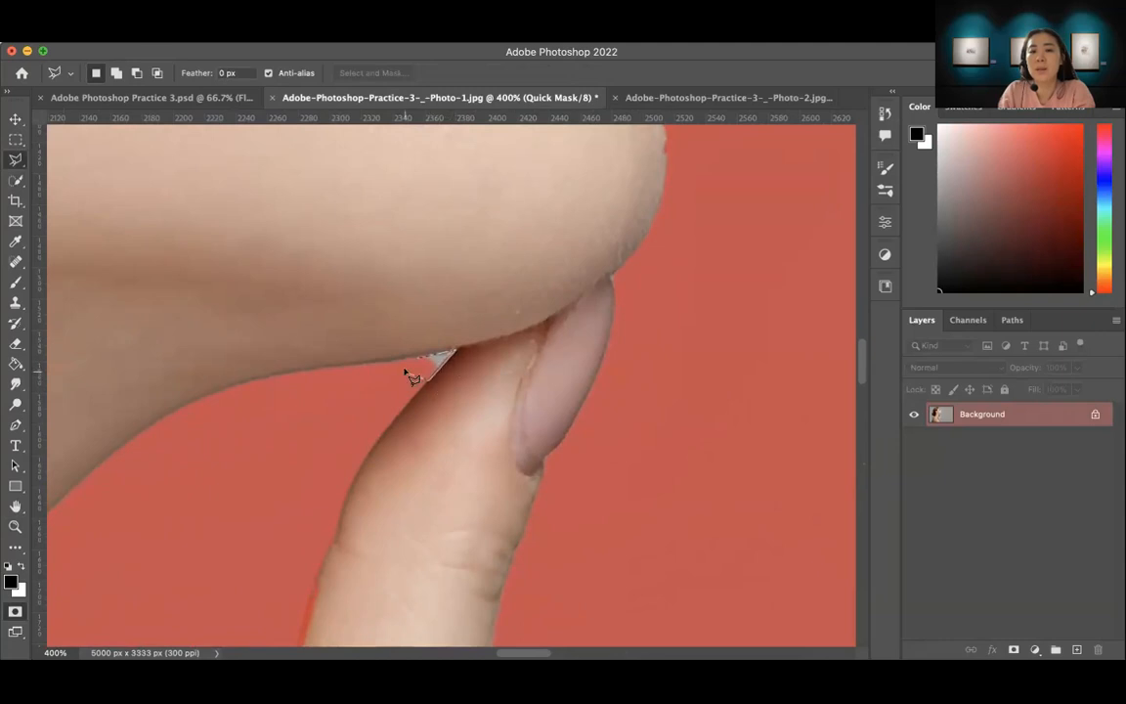
left_click(417, 363)
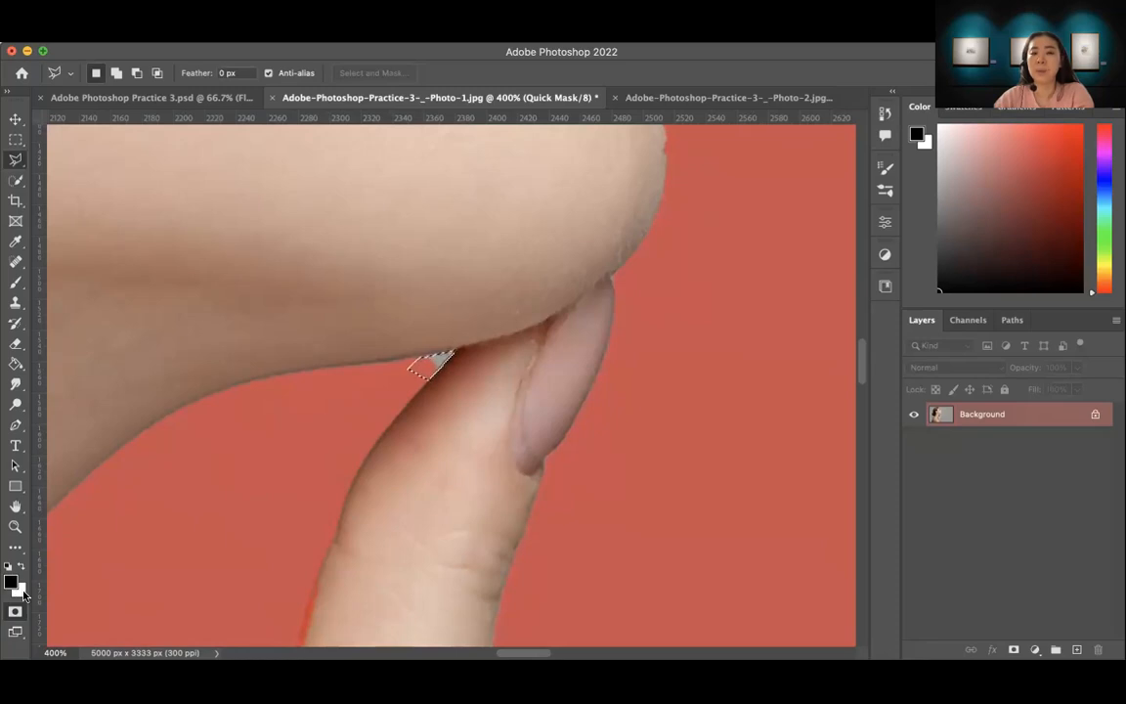
left_click(16, 285)
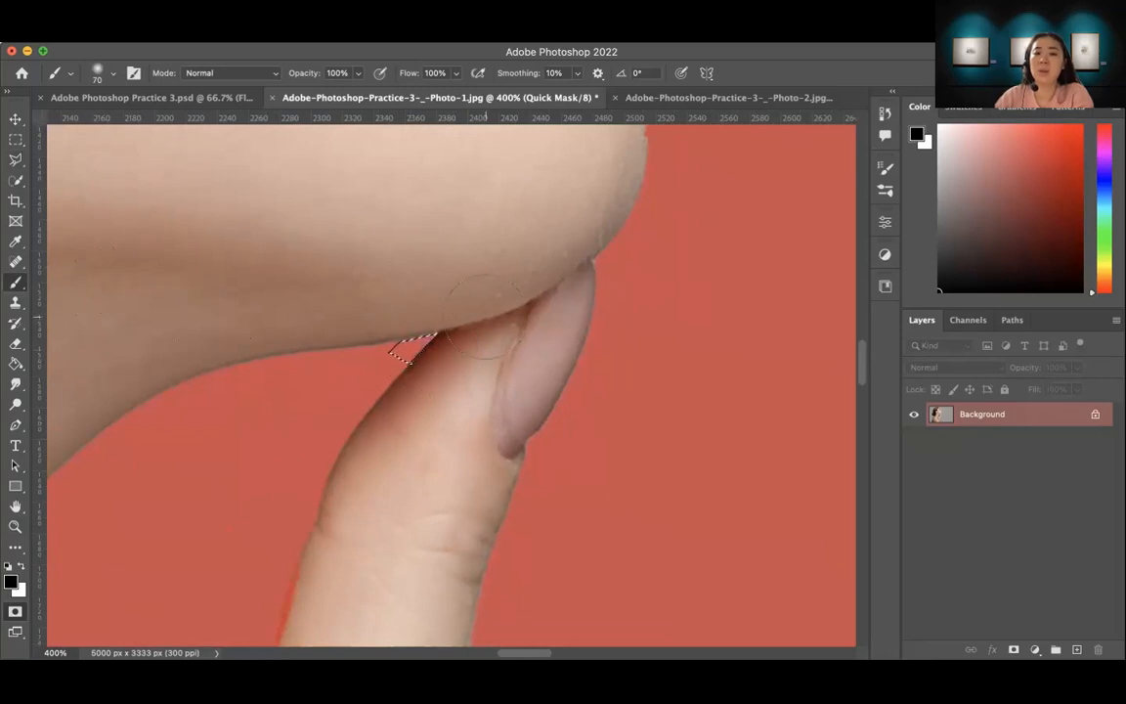
Step: Try painting the chin gap with white and leave Quick Mask to check the selection outline before returning to the mask
left_click(21, 569)
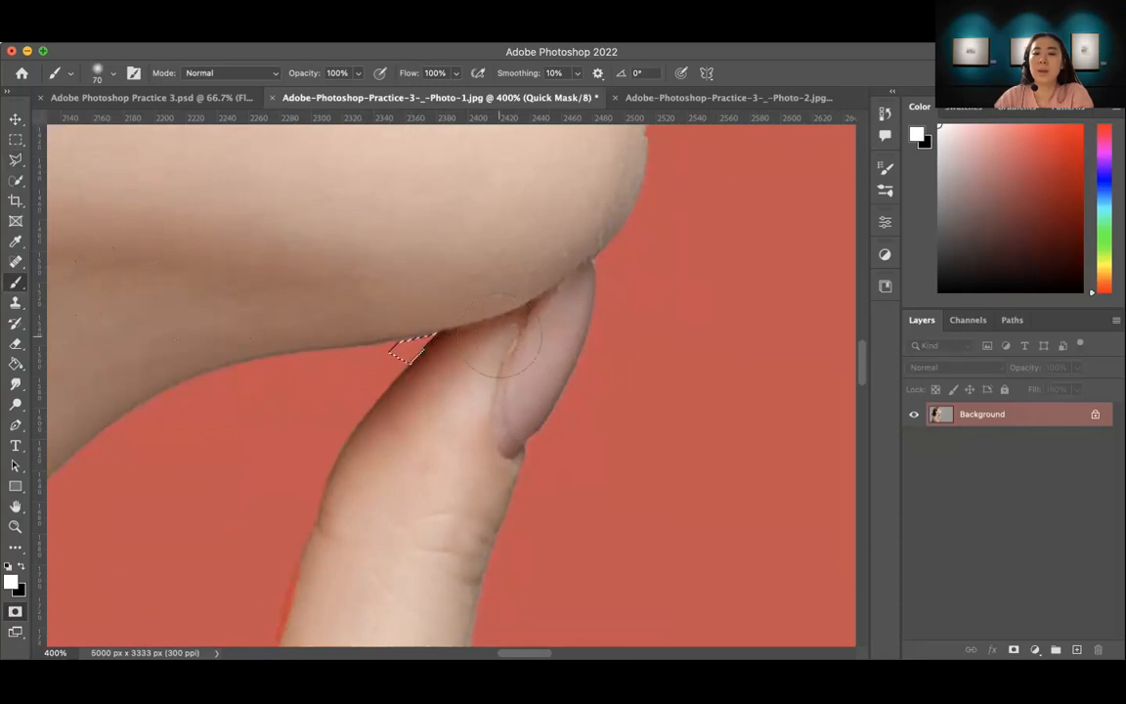
left_click(428, 338)
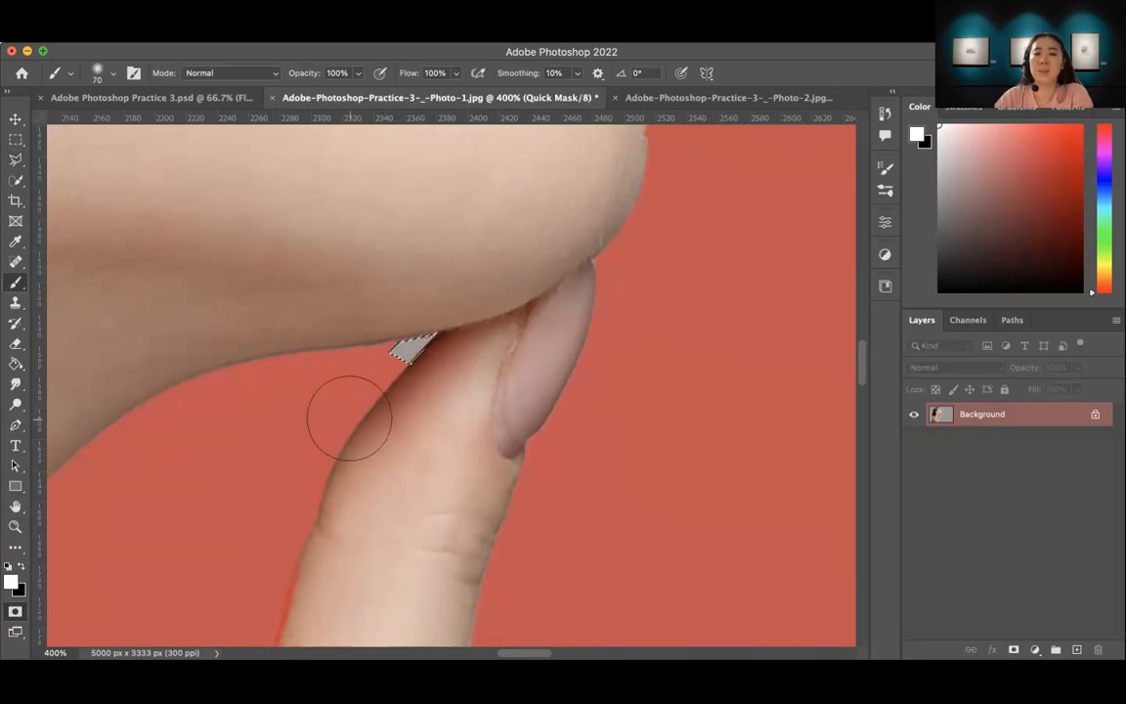
key("ctrl+d")
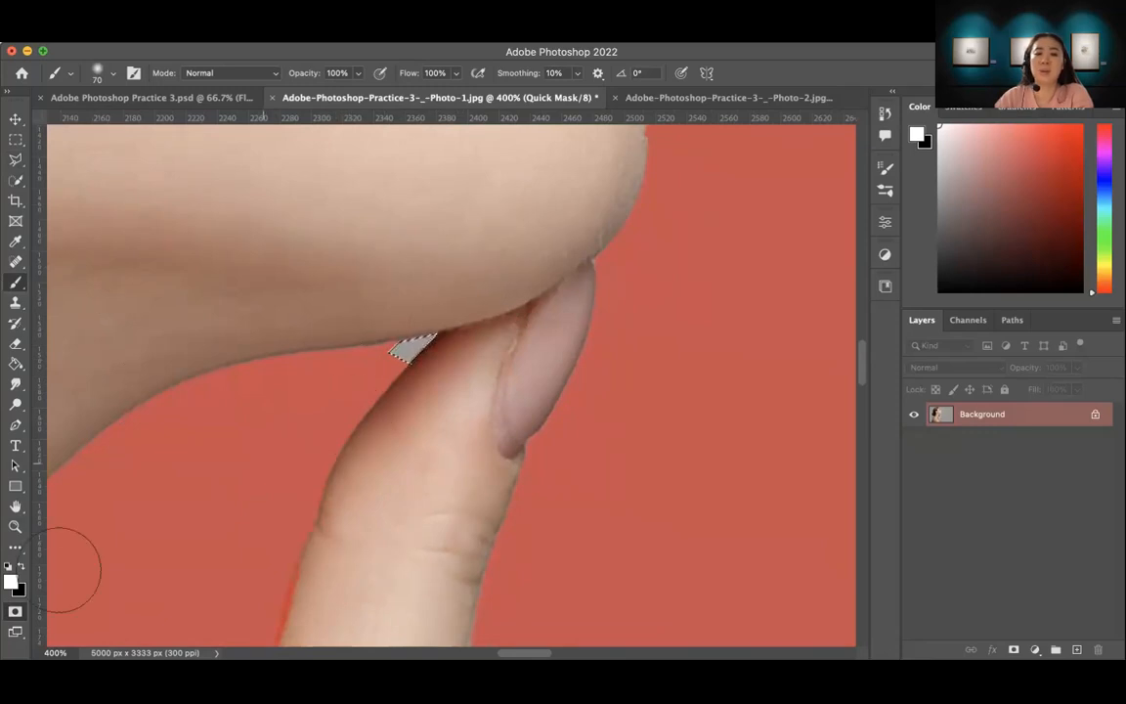
left_click(15, 612)
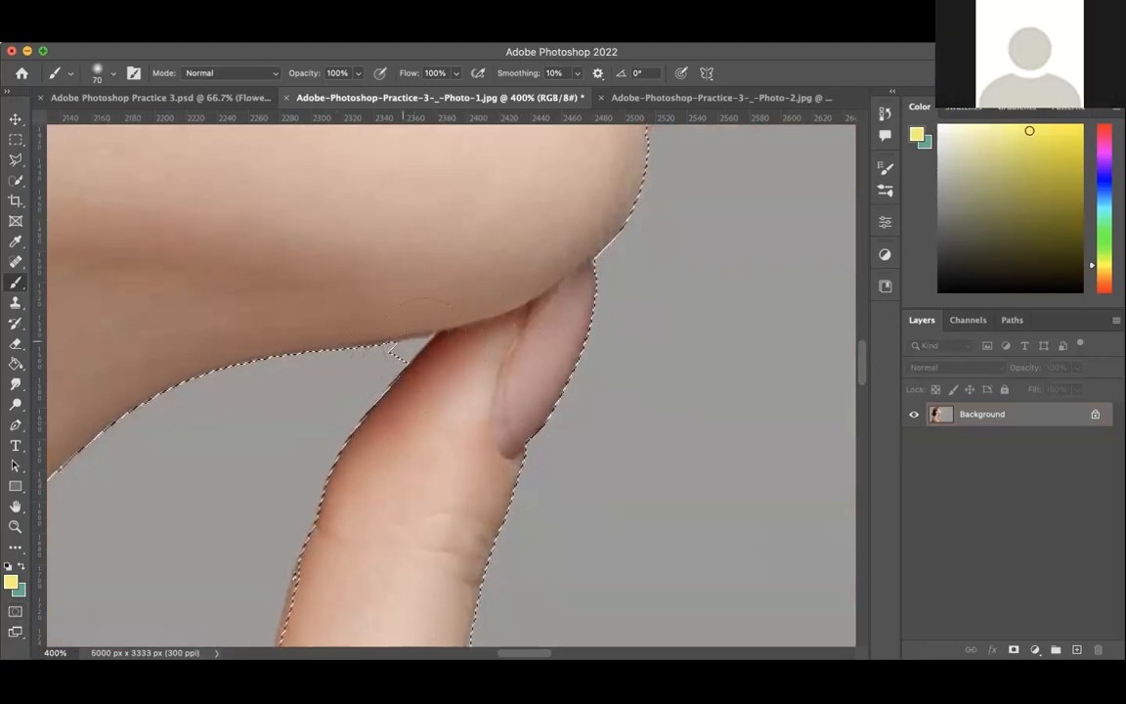
key("q")
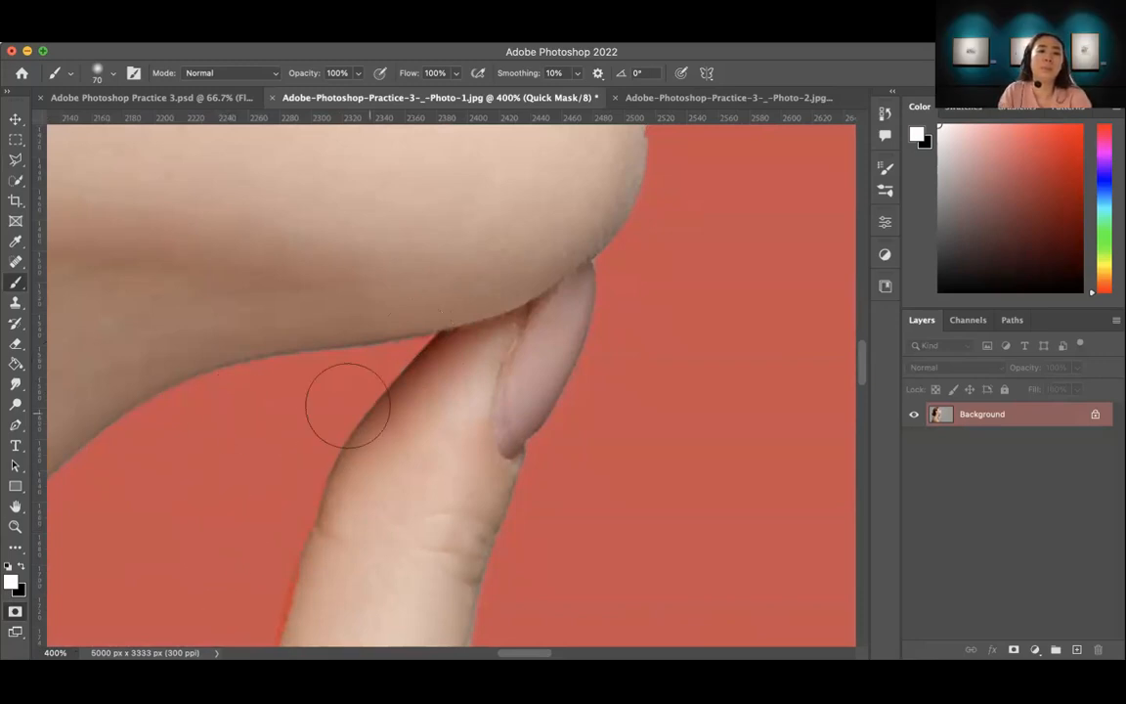
Step: Outline the small unmasked gap between the thumb's inner edge and the shadowed finger with the Polygonal Lasso
key("z")
left_click_drag(332, 518, 433, 395)
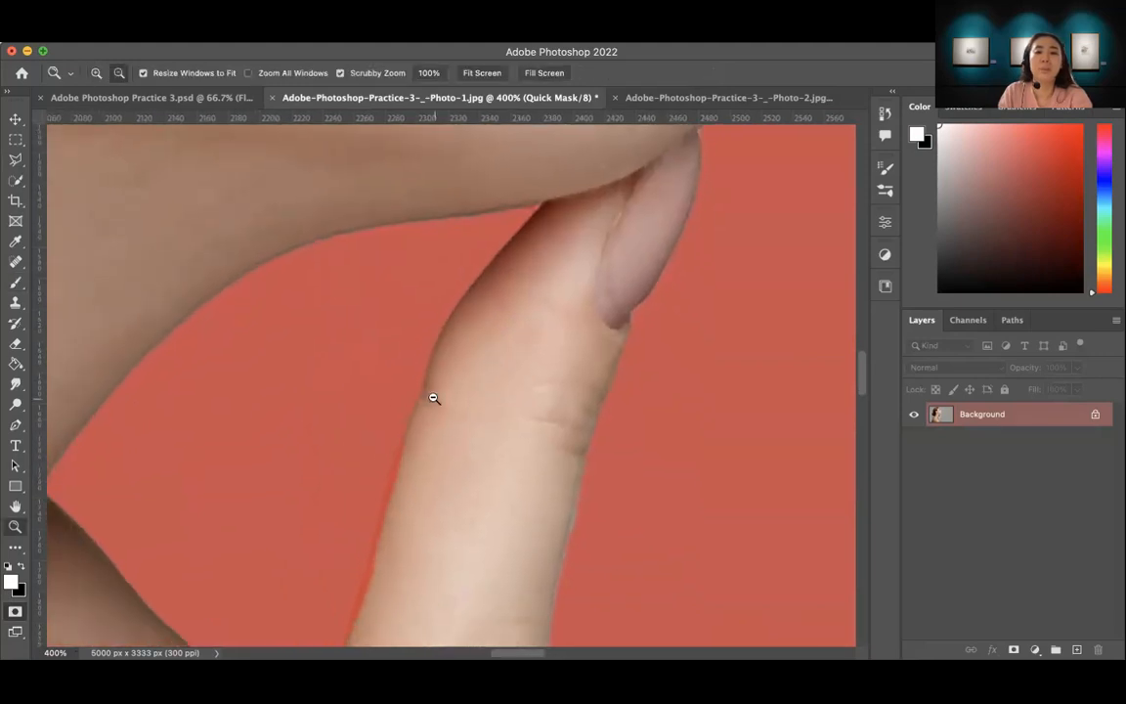
left_click(431, 399, "alt")
left_click(419, 428, "alt")
left_click(420, 429, "alt")
scroll(375, 451, "down", 5)
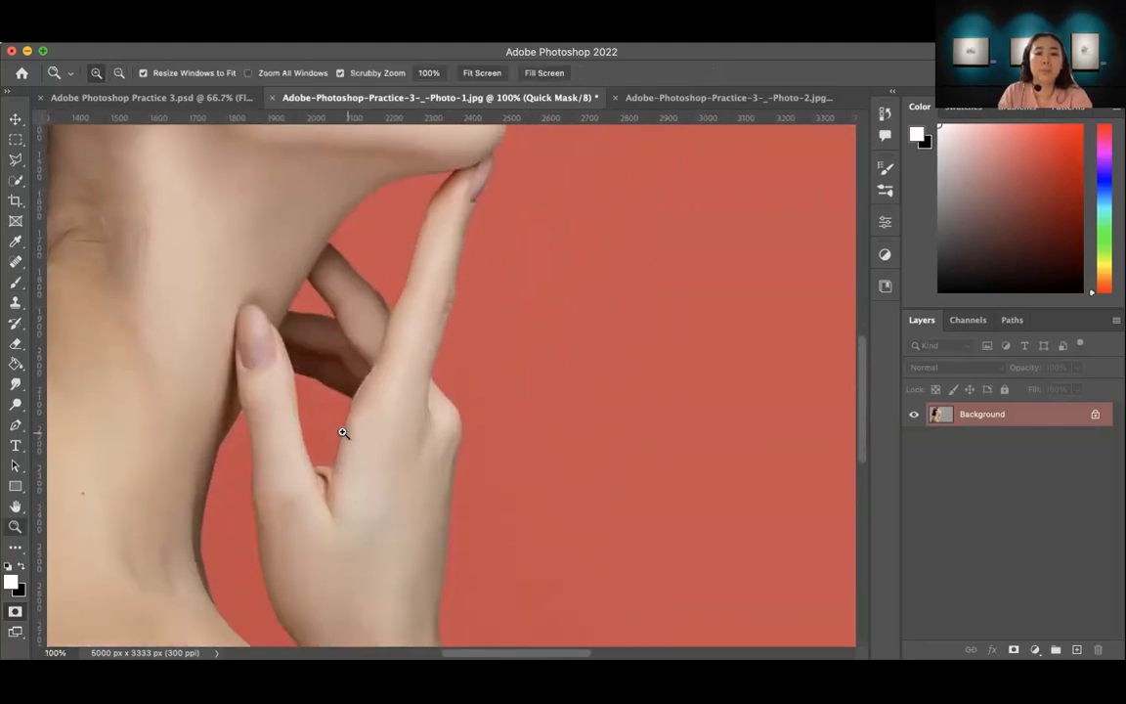
left_click(287, 390)
left_click(304, 400)
left_click(294, 378)
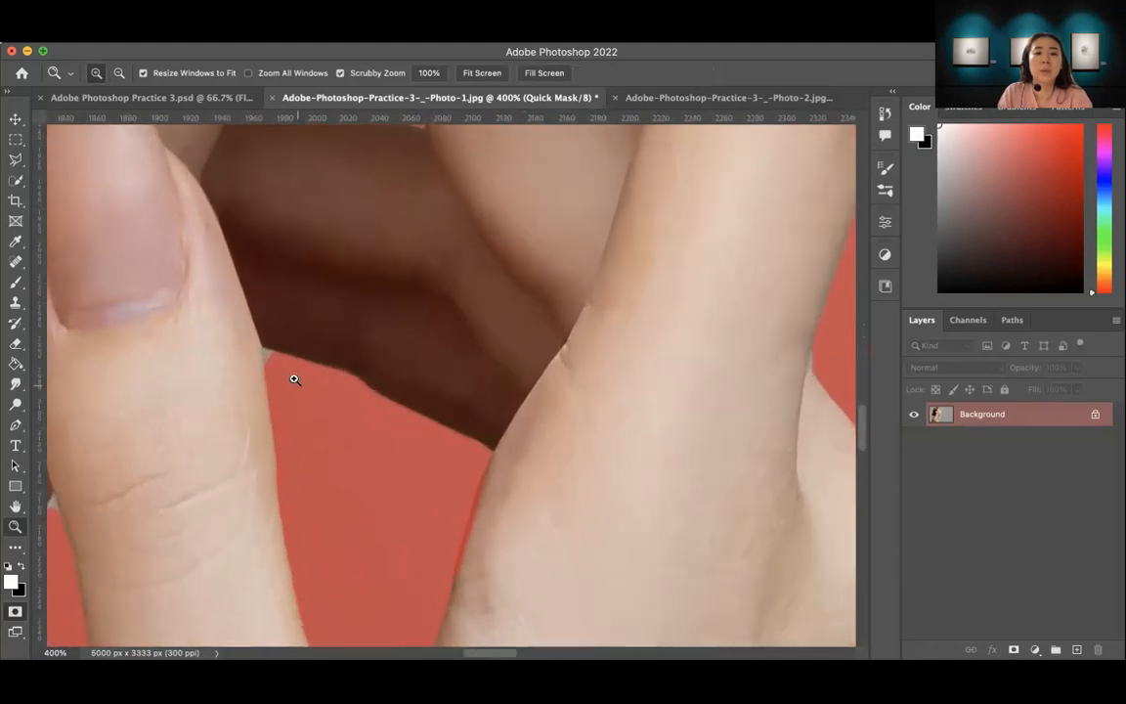
left_click(276, 370)
left_click(262, 356)
left_click_drag(321, 402, 428, 418)
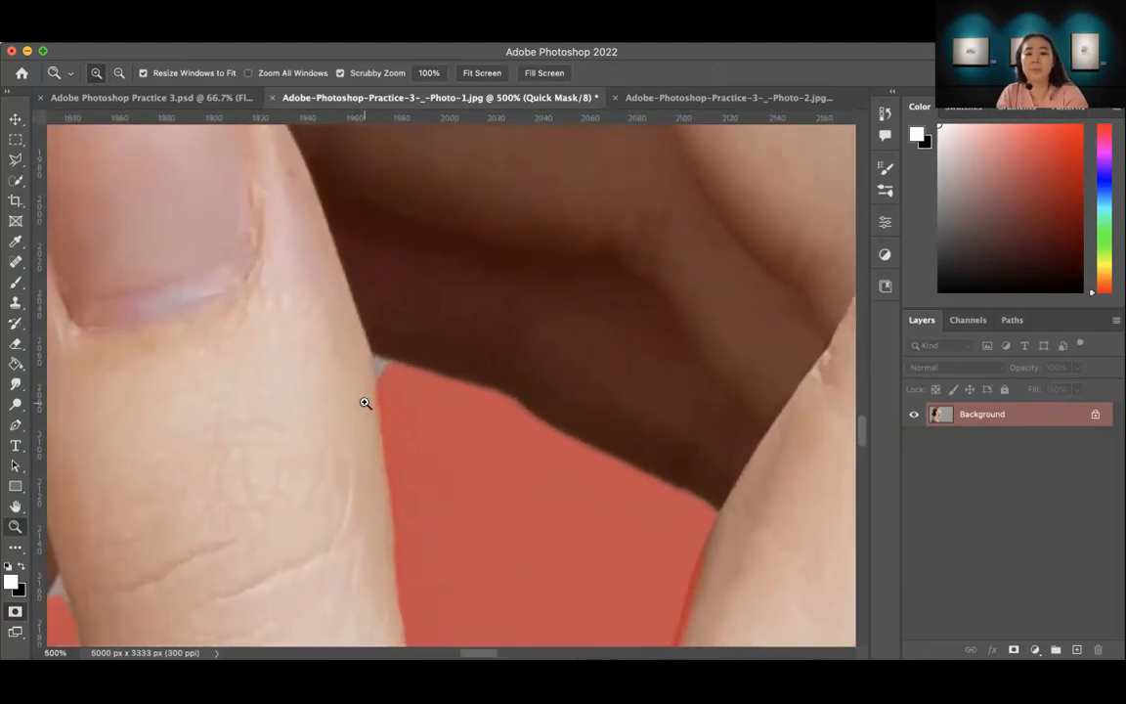
key("l")
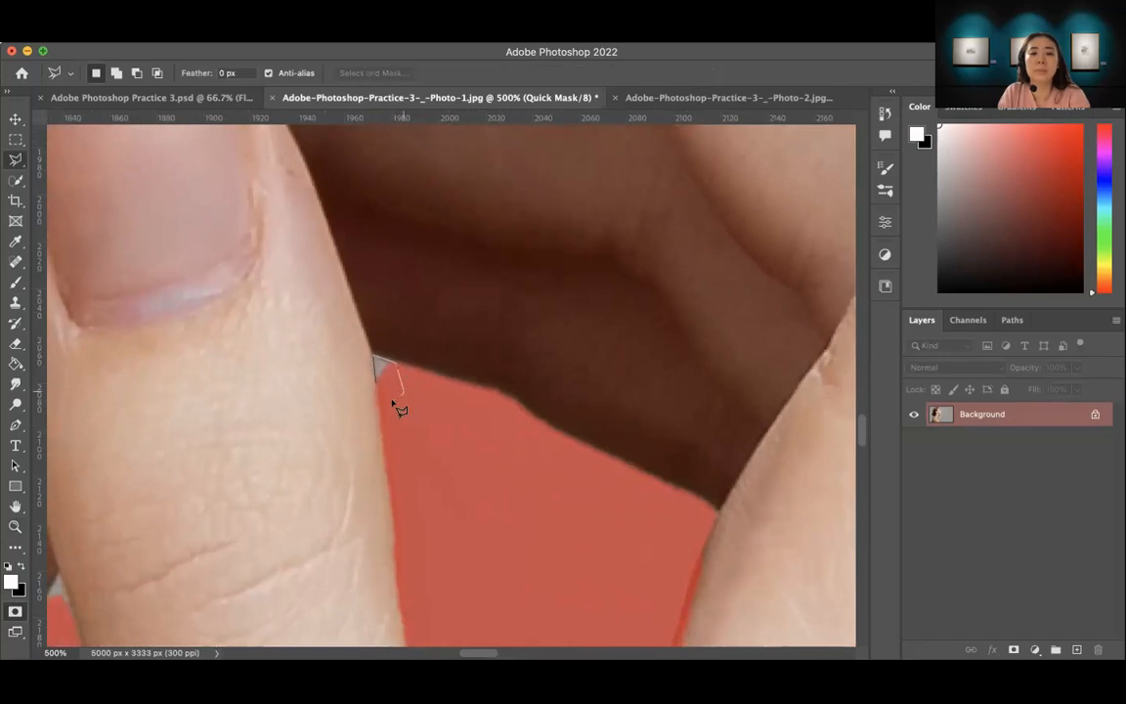
double_click(385, 393)
Step: Brush black over the selected gap beside the thumb to mask it and clear the selection
key("b")
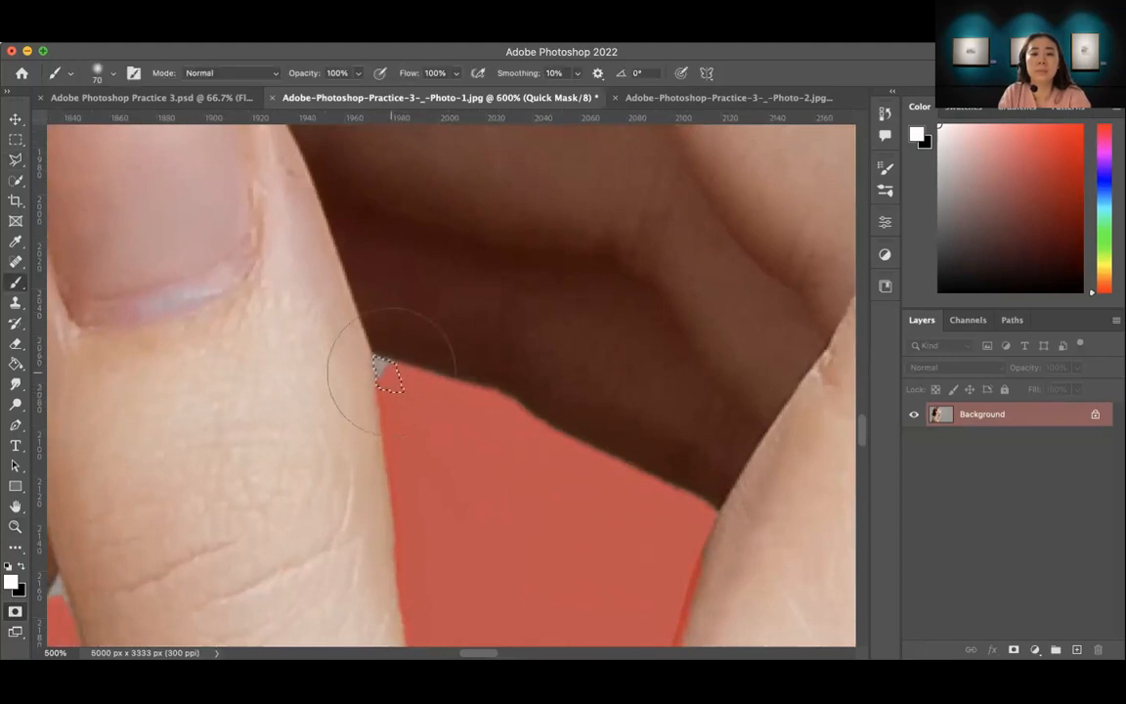
key("x")
mouse_move(415, 403)
left_mouse_down()
mouse_move(384, 360)
mouse_move(423, 427)
mouse_move(365, 349)
left_mouse_up()
key("super+d")
Step: Outline the small unmasked gap where the thumb's outer edge meets the neck with the Polygonal Lasso
scroll(485, 464, "down", 5)
scroll(485, 463, "left", 5)
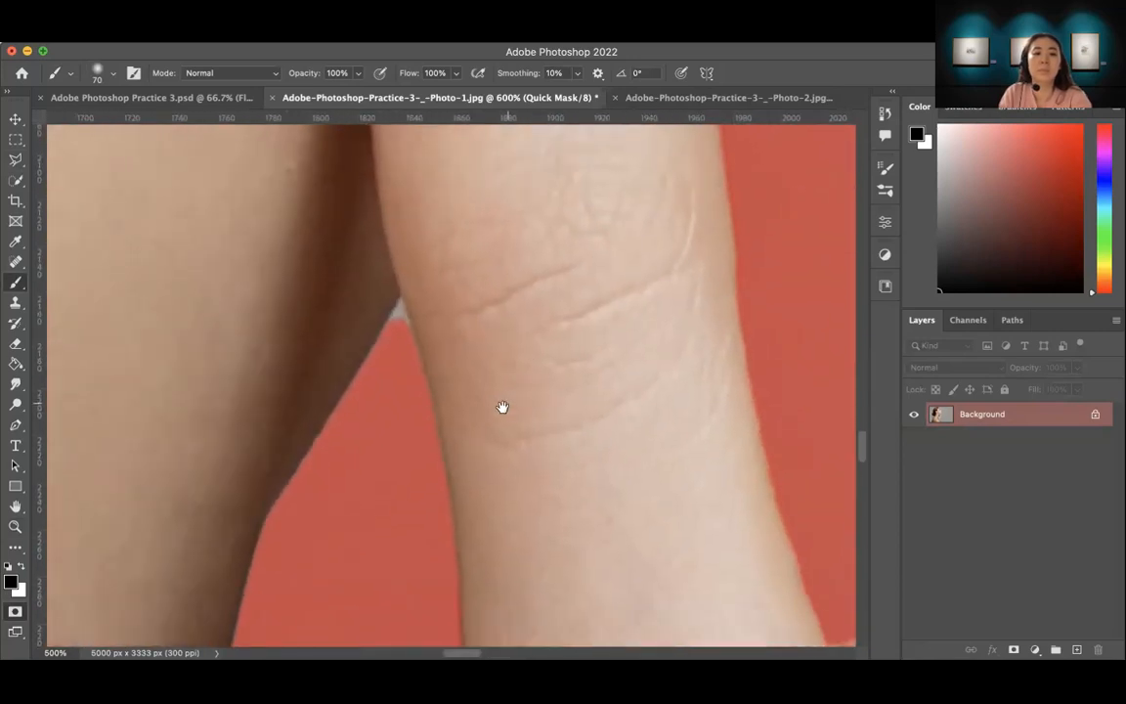
key("l")
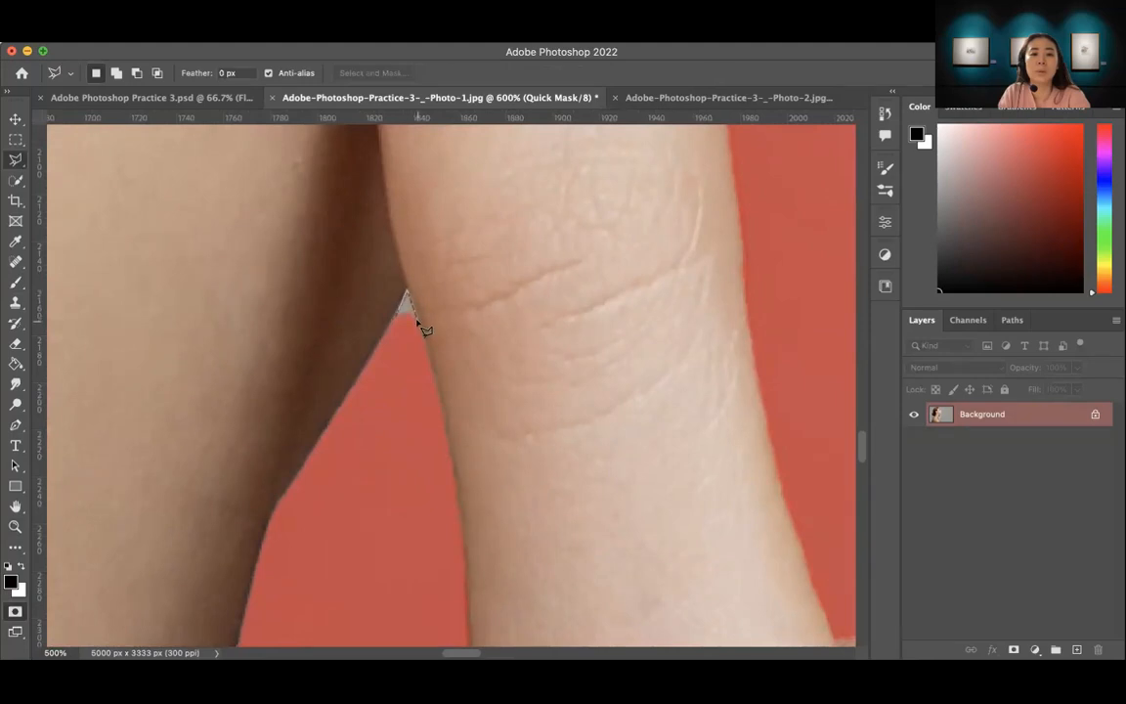
left_click(396, 317)
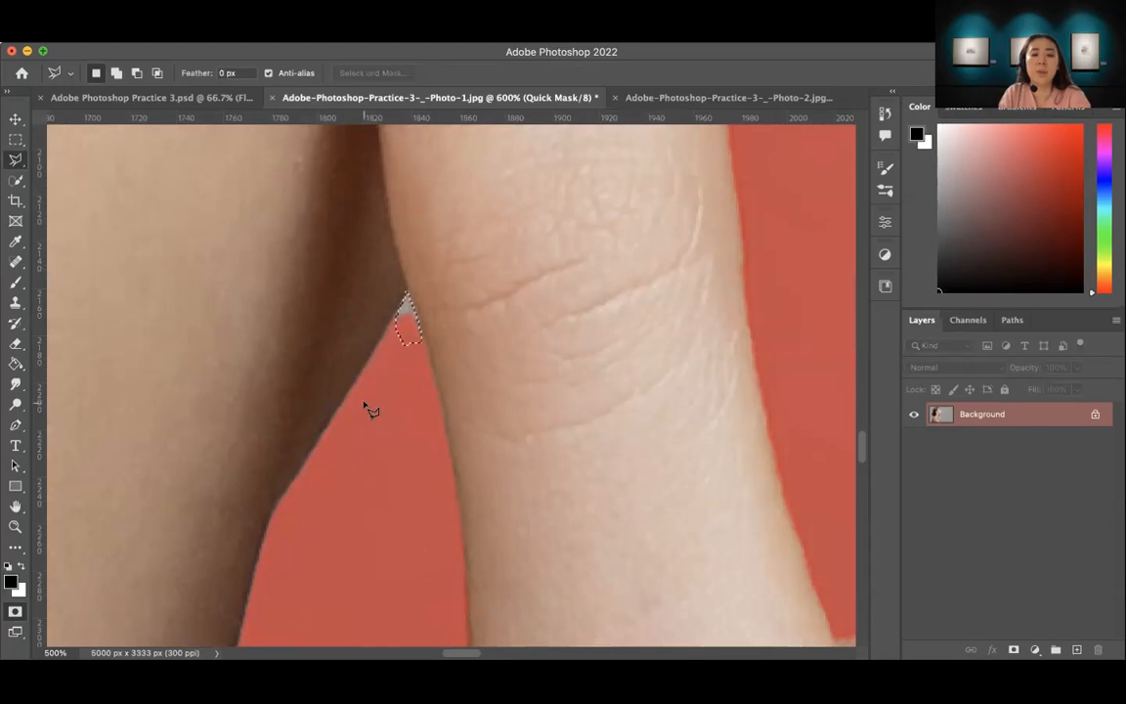
left_click(407, 318)
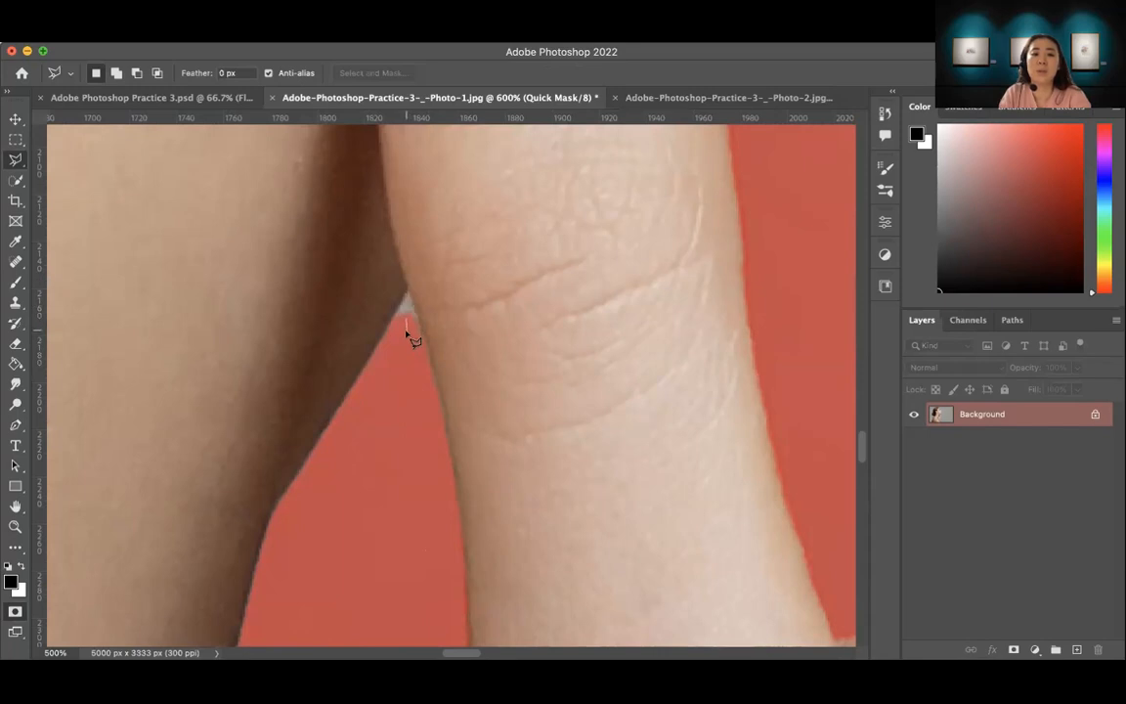
double_click(413, 340)
Step: Brush black over the selected gap between the neck and thumb to mask it and remove the selection
key("b")
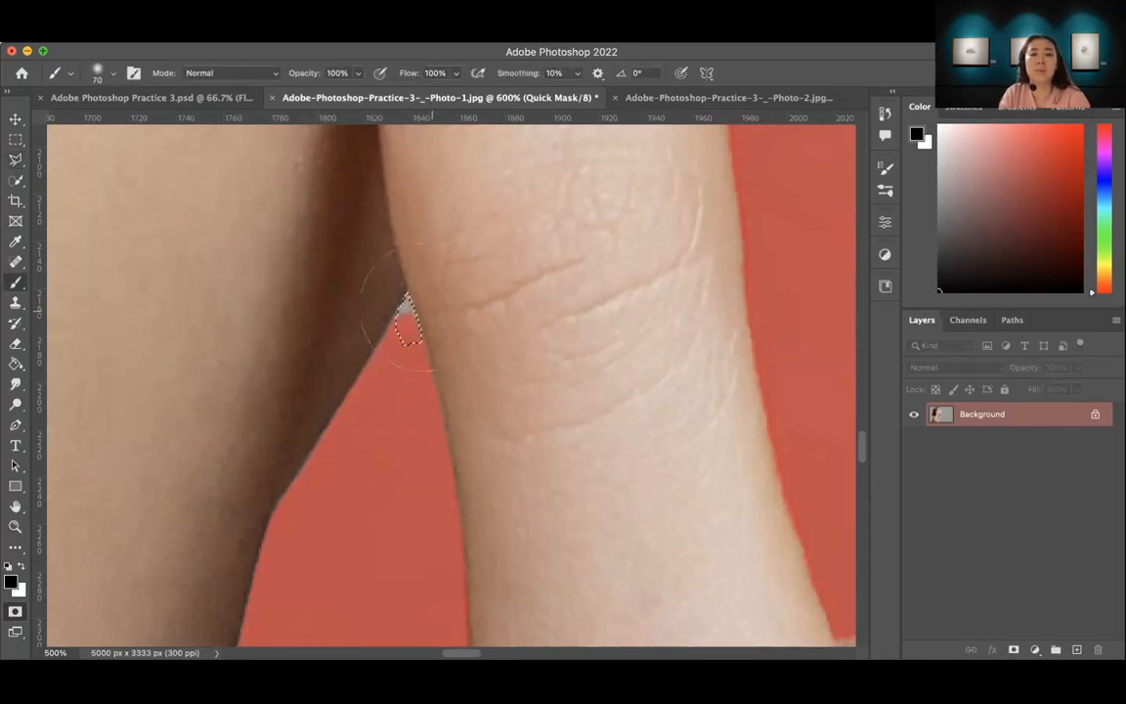
key("super+d")
key("z")
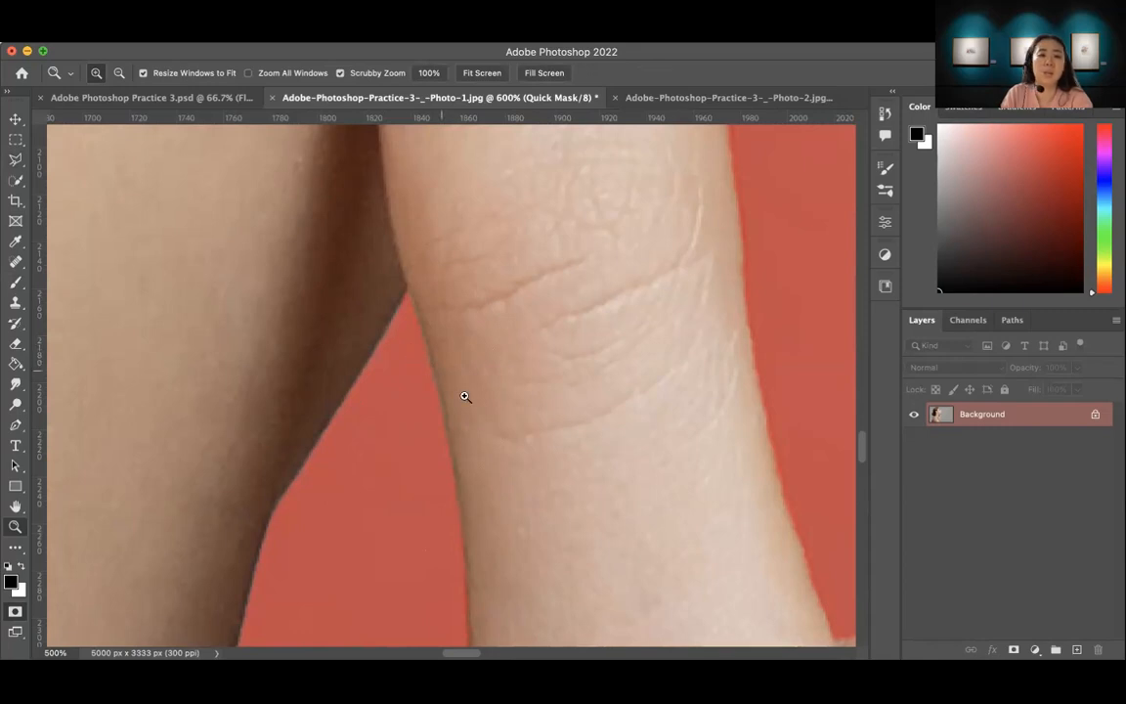
left_click(412, 415, "alt")
key("super+z")
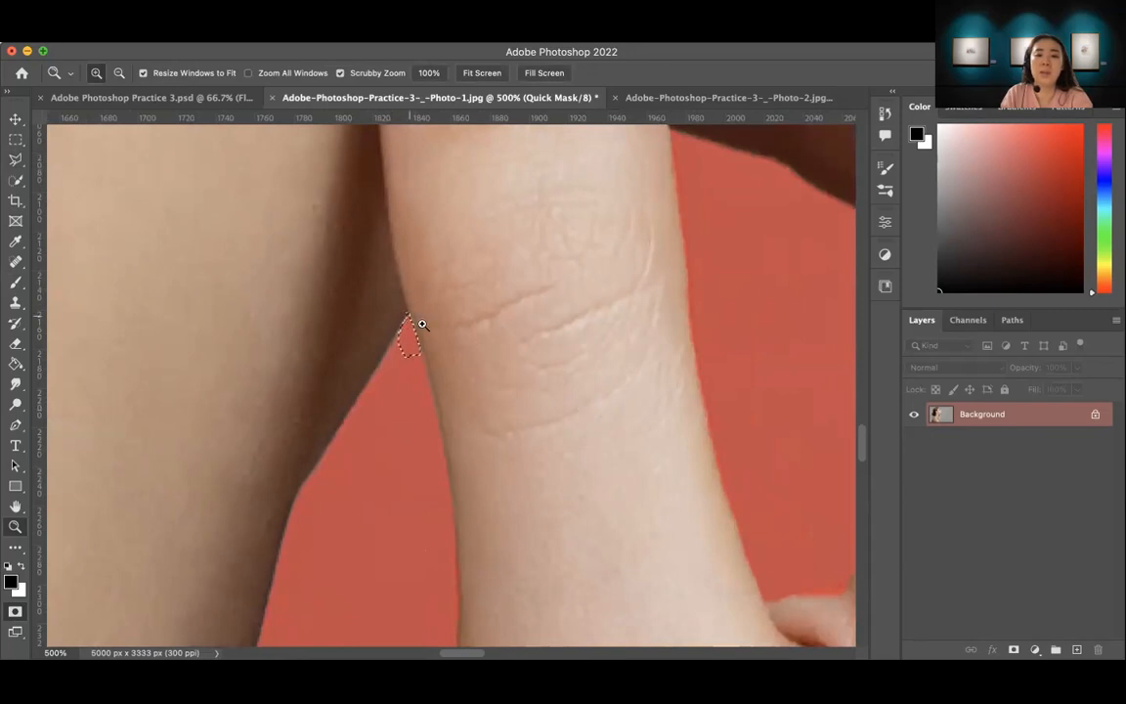
key("super+d")
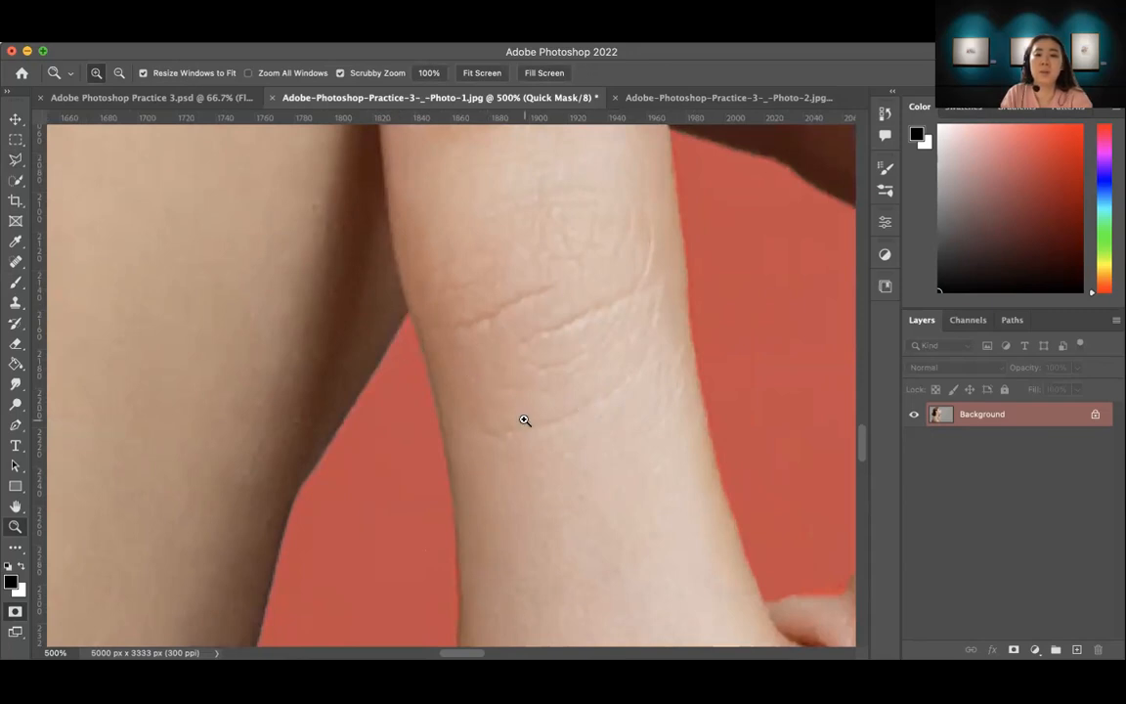
Step: Mask the tiny unmasked gap where the bent finger meets the index finger, using the Polygonal Lasso and a black brush
scroll(411, 431, "down", 10)
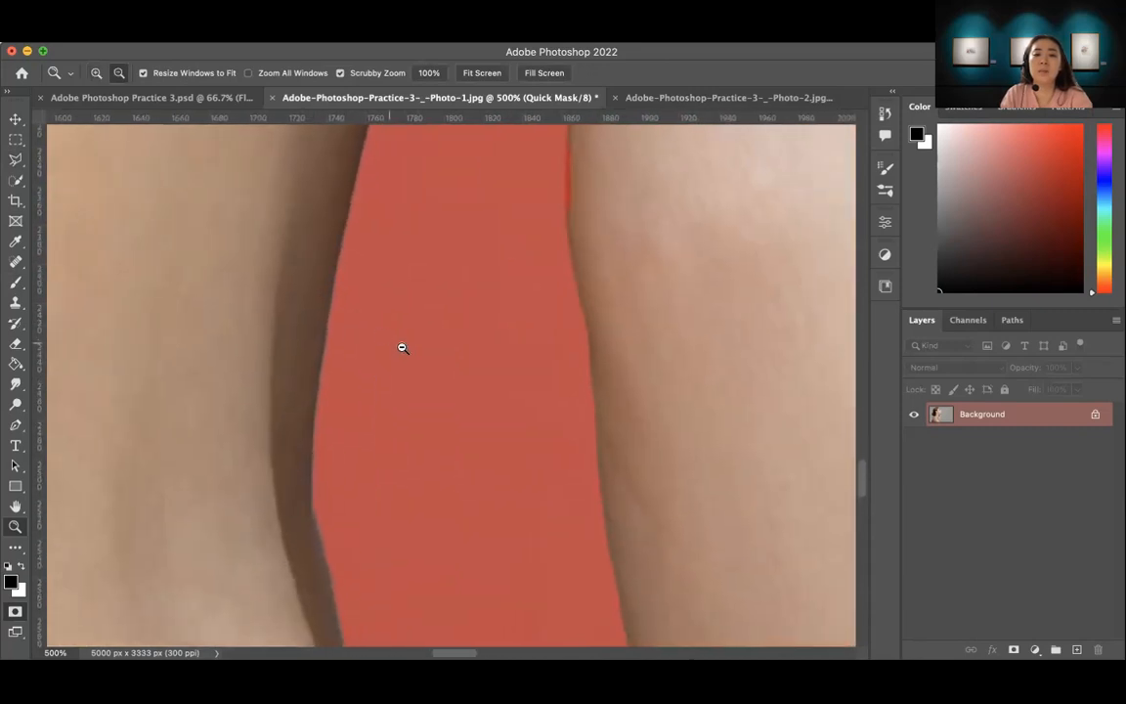
left_click(402, 348, "alt")
left_click(402, 348, "alt")
left_click(402, 348, "alt")
left_click_drag(523, 399, 364, 256)
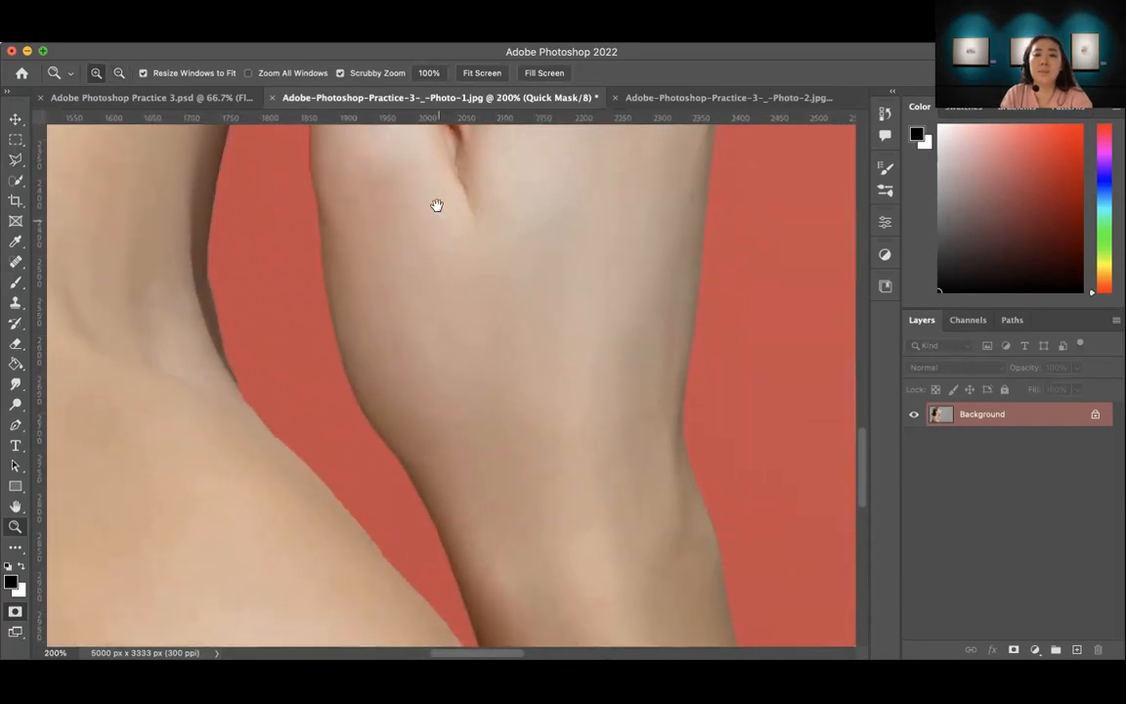
left_click_drag(437, 229, 398, 501)
left_click_drag(386, 287, 435, 513)
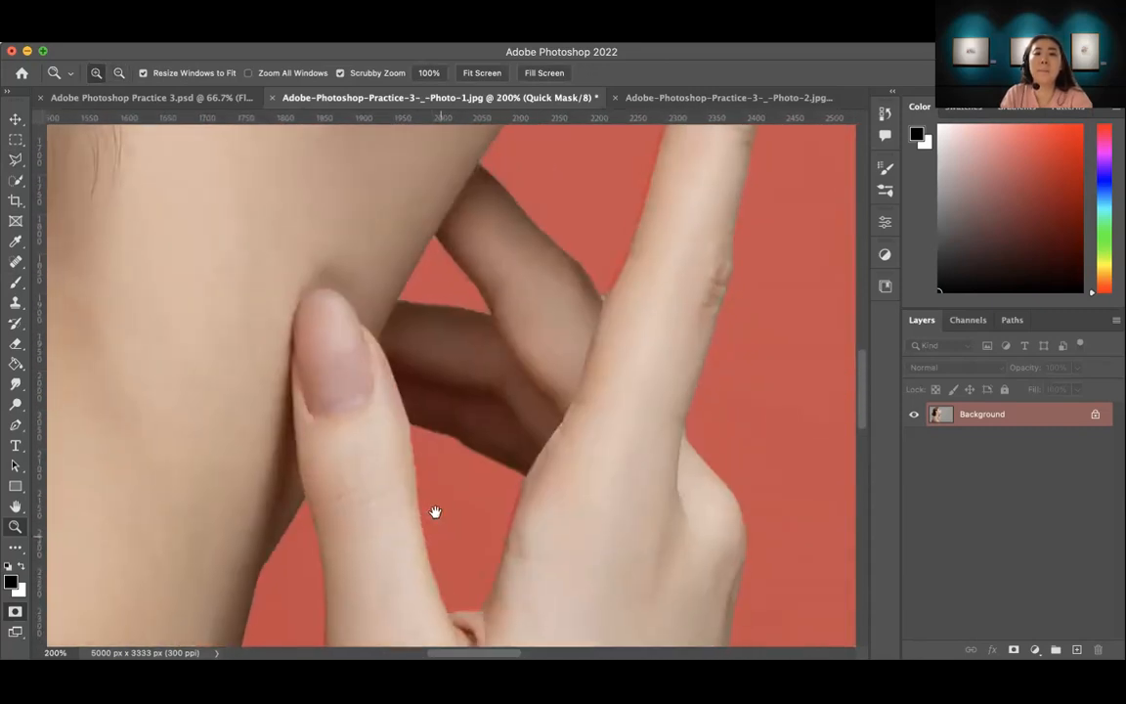
left_click(419, 262)
left_click(466, 326)
left_click_drag(551, 359, 338, 469)
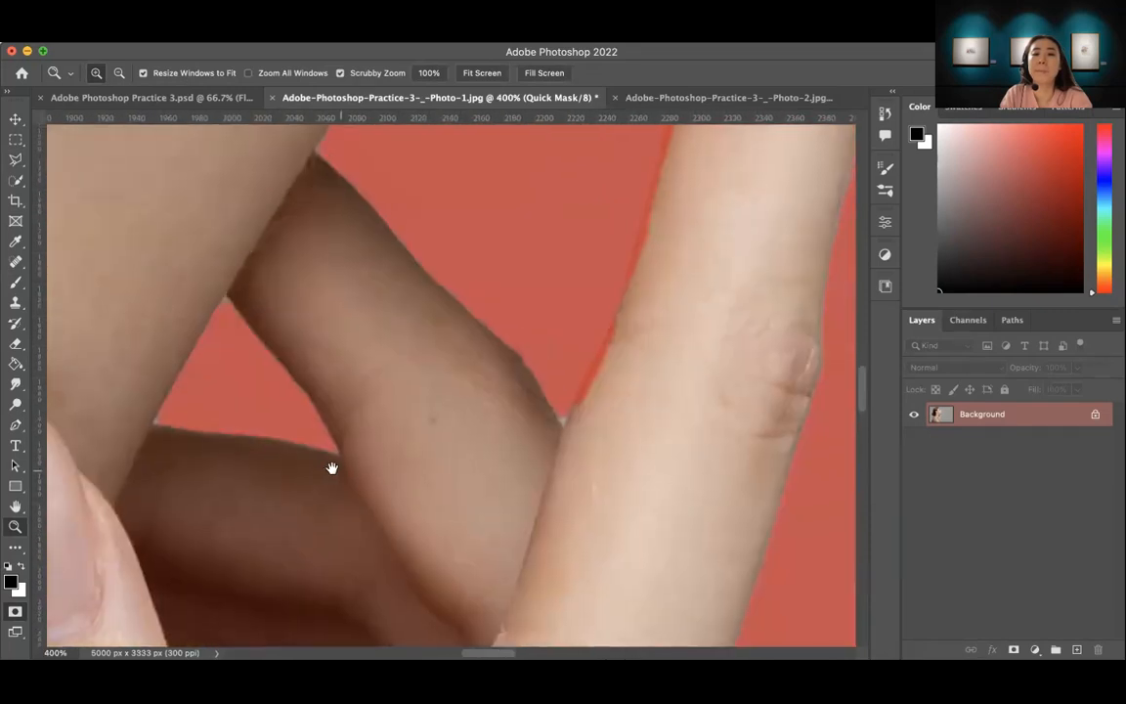
mouse_move(410, 448)
left_mouse_down()
mouse_move(384, 503)
mouse_move(349, 485)
left_mouse_up()
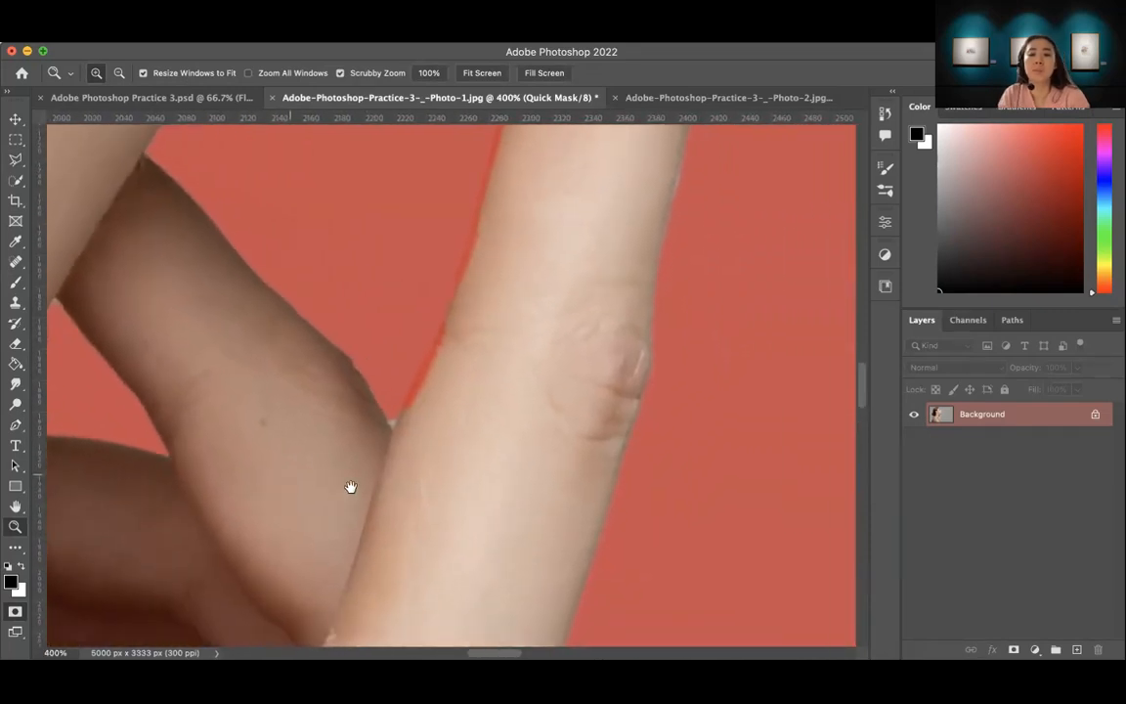
key("l")
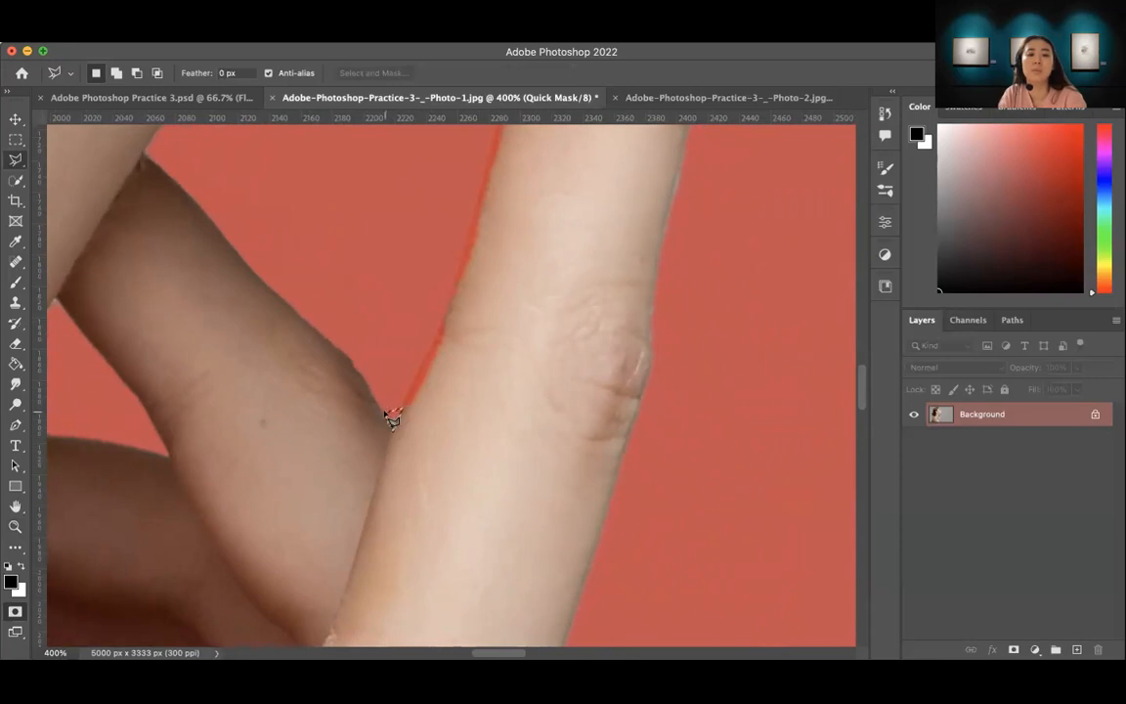
key("b")
key("z")
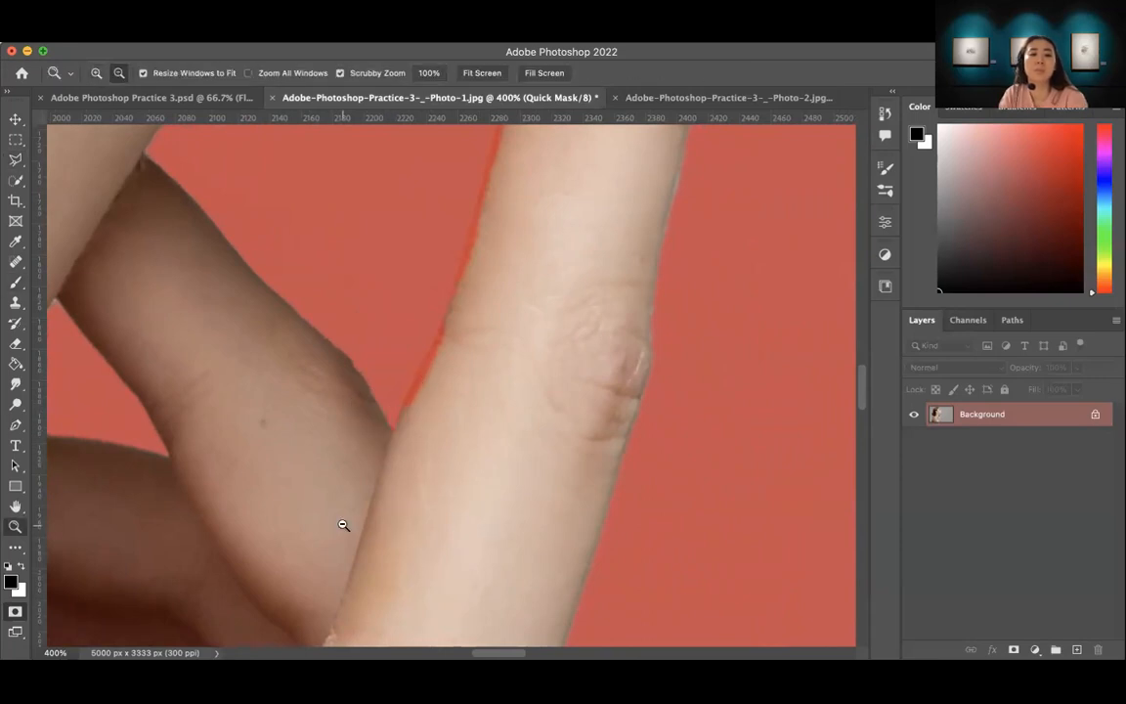
Step: Outline the wrongly masked patch of neck and shoulder just below the hair bun with the Polygonal Lasso
left_click(344, 525, "alt")
left_click(344, 525, "alt")
left_click(343, 525, "alt")
left_click(343, 525, "alt")
left_click_drag(302, 540, 523, 421)
left_click(450, 345)
left_click(450, 345)
left_click(450, 344)
left_click(450, 344)
left_click_drag(407, 298, 523, 523)
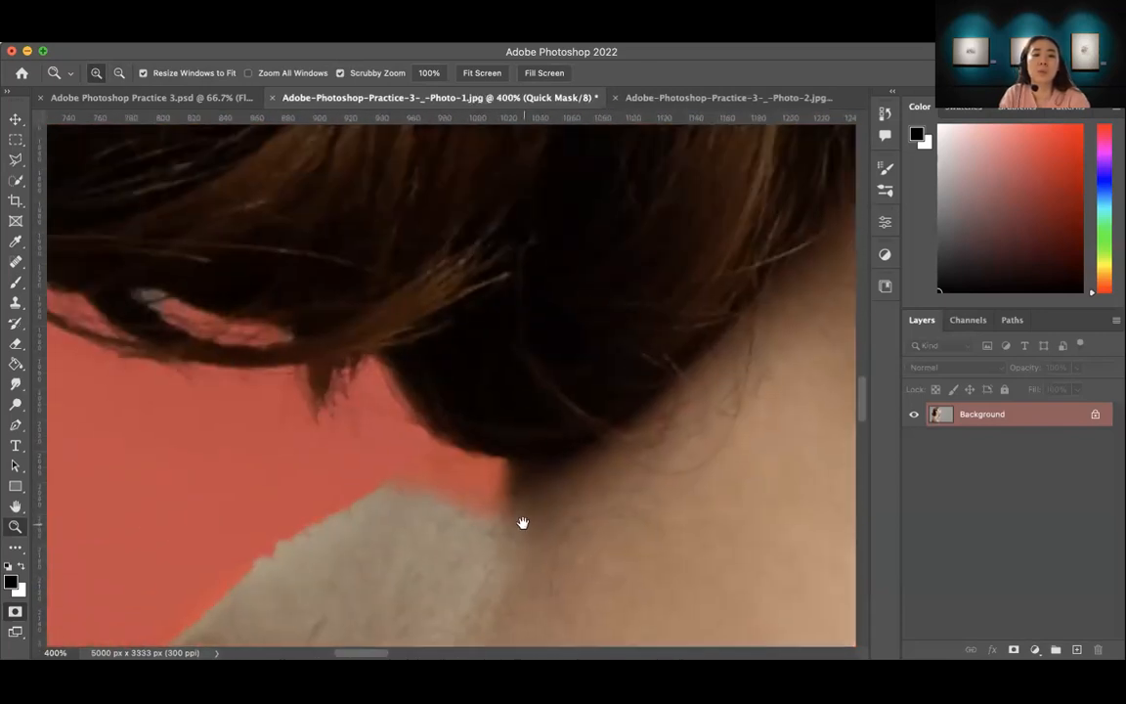
key("l")
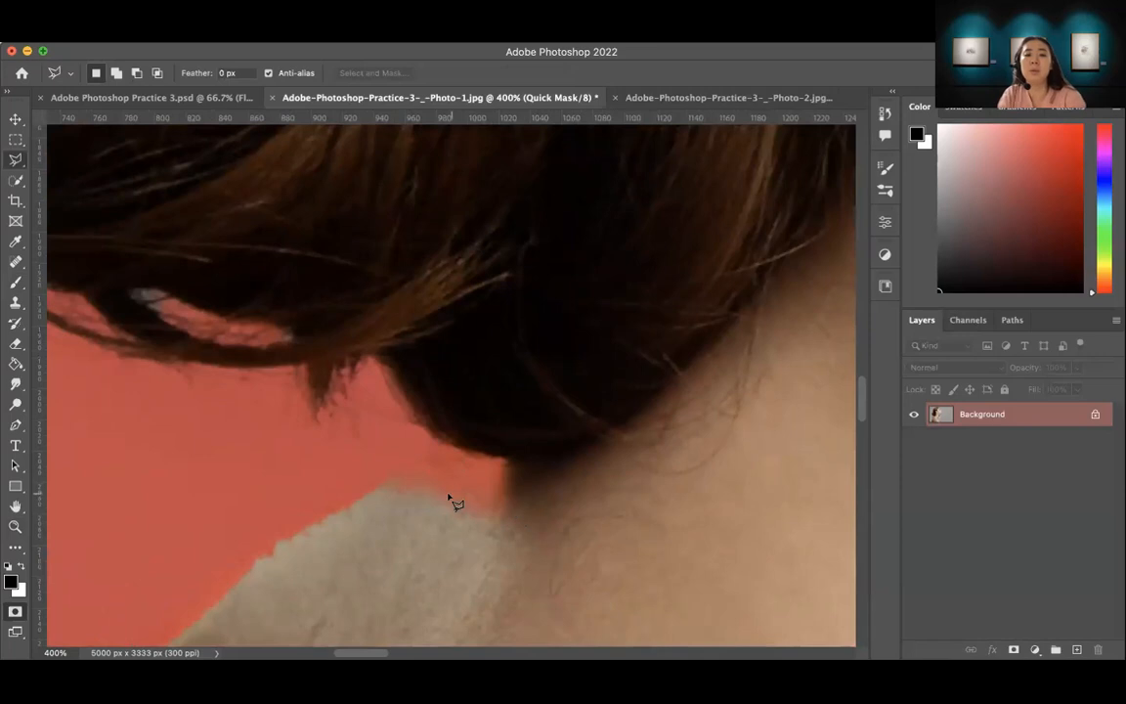
left_click(380, 486)
left_click(473, 424)
left_click(590, 430)
left_click(603, 502)
left_click(550, 559)
left_click(502, 561)
left_click(442, 551)
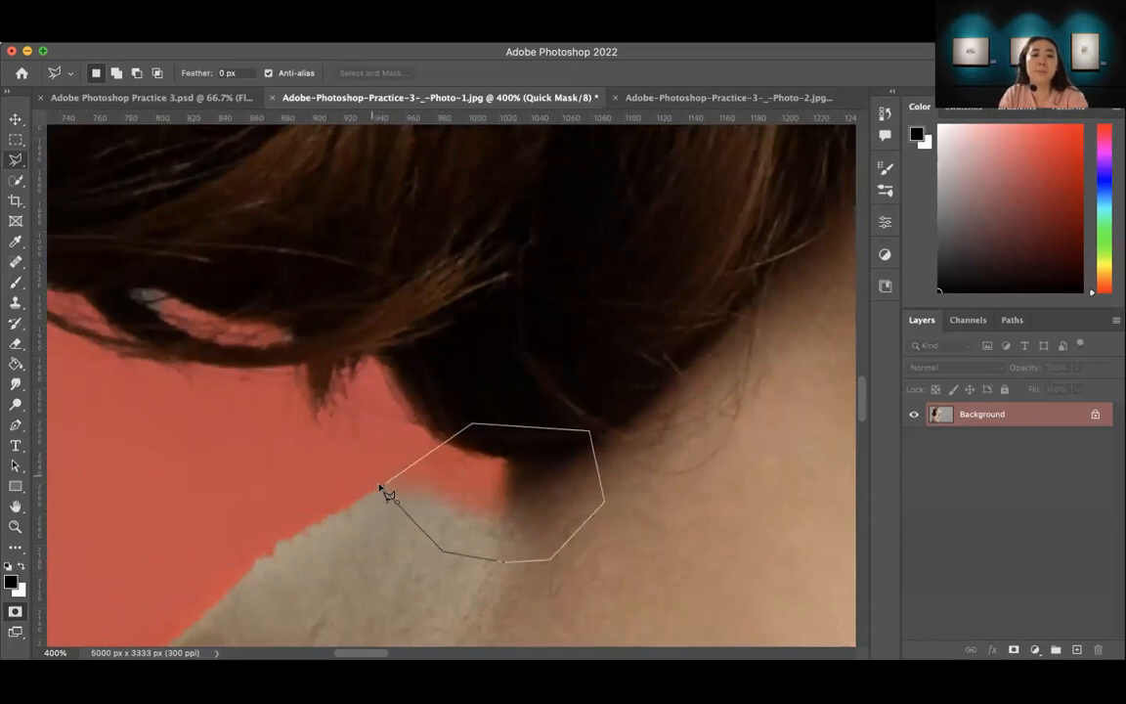
left_click(389, 494)
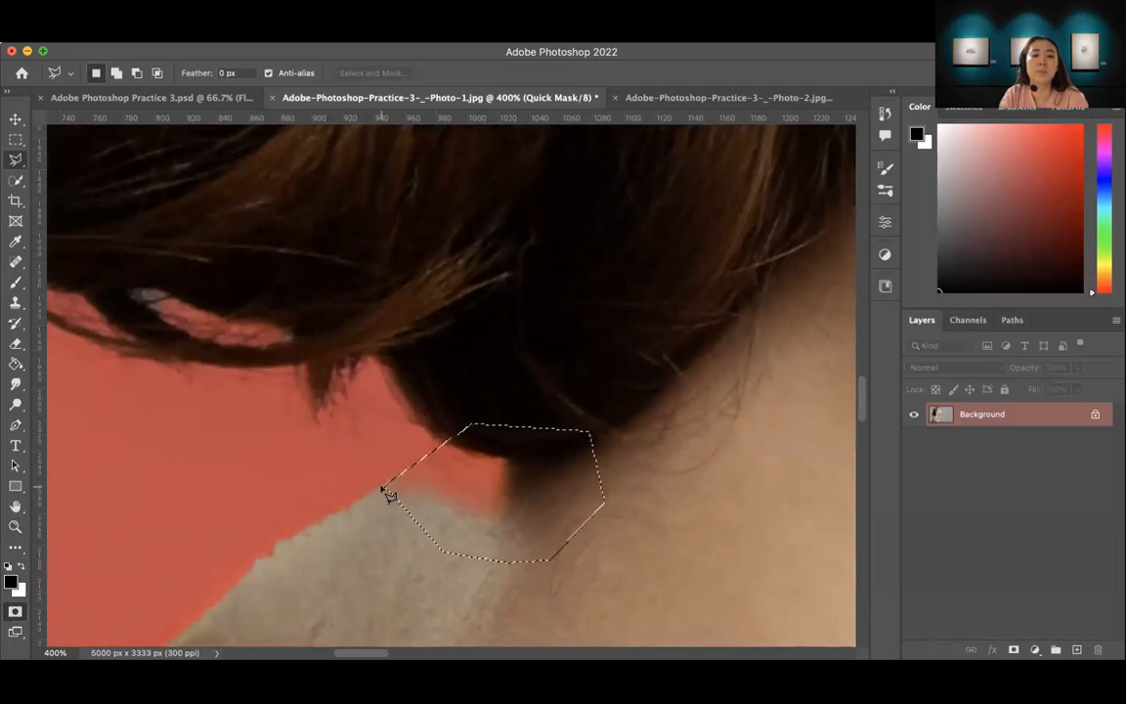
Step: Brush white over the outlined patch below the bun to unmask it and clear the selection
key("b")
key("z")
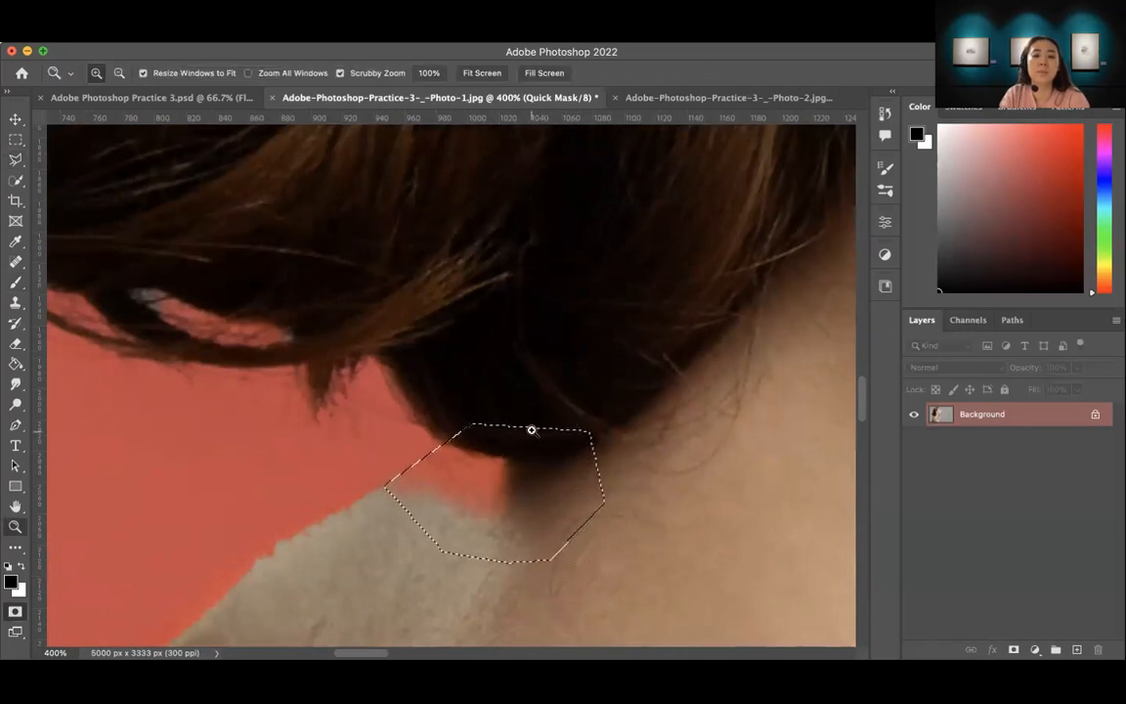
key("b")
key("x")
left_click_drag(515, 441, 484, 474)
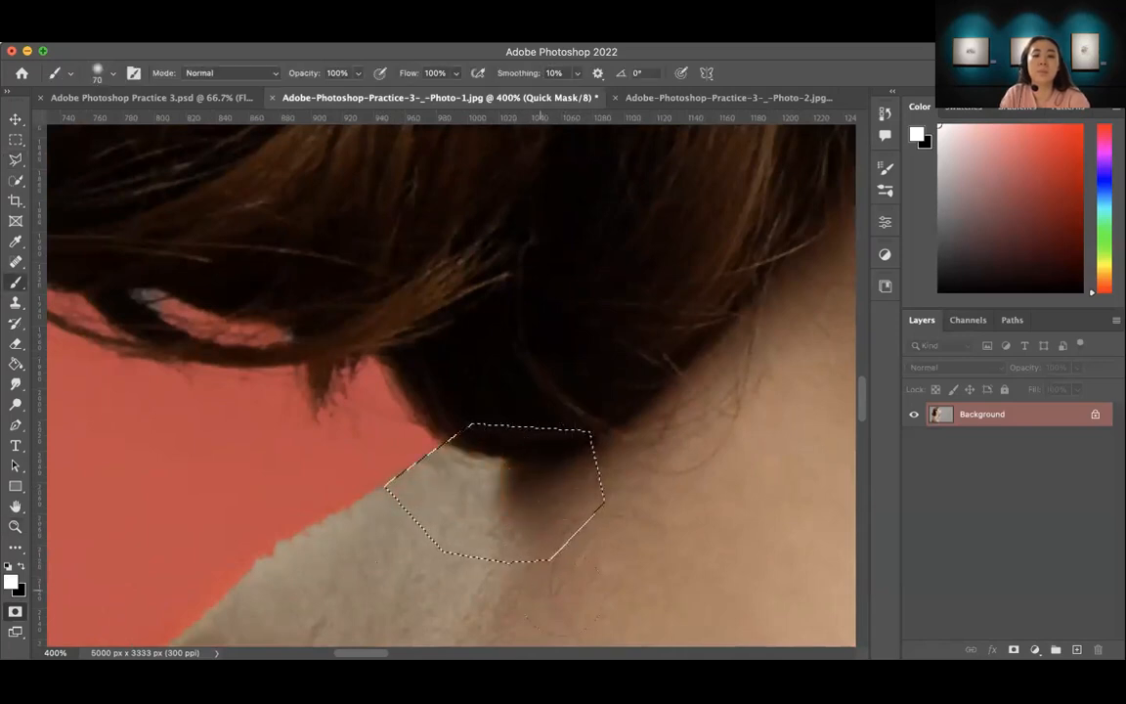
key("ctrl+d")
Step: Outline the strip of black garment along the woman's lower back with the Polygonal Lasso, following the edge of her skin
key("z")
left_click(545, 516, "alt")
left_click(546, 516, "alt")
left_click(544, 516, "alt")
left_click(542, 515, "alt")
left_click_drag(556, 495, 543, 427)
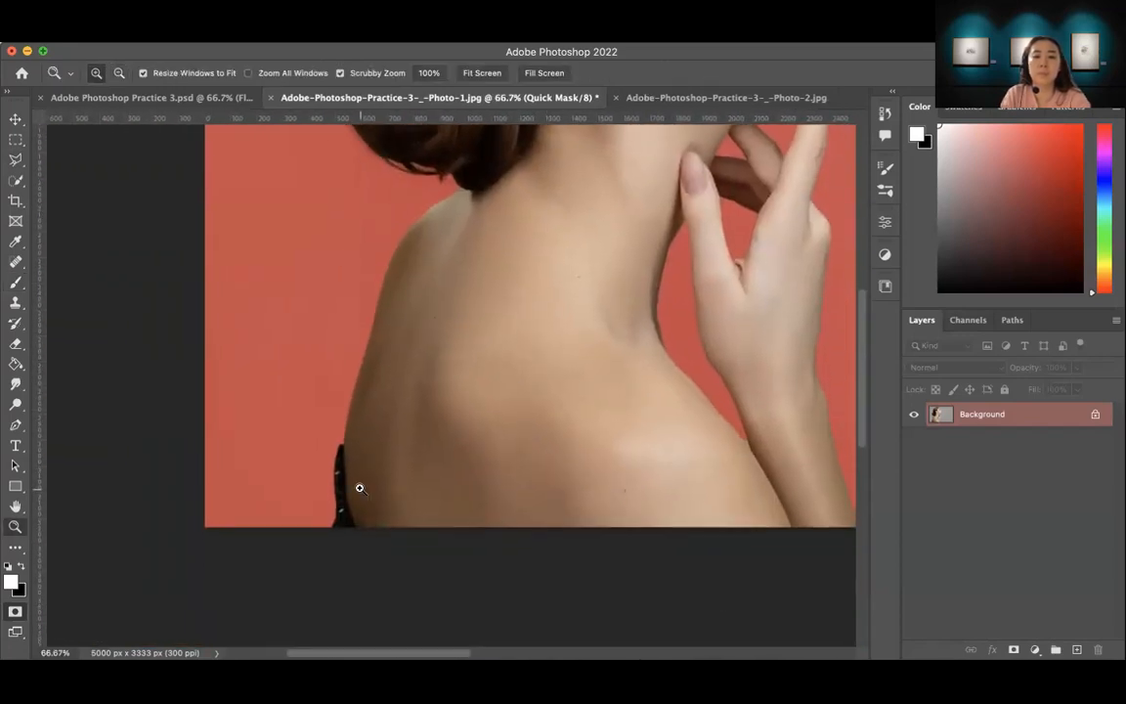
left_click(359, 488)
left_click(366, 490)
left_click(381, 497)
mouse_move(408, 534)
left_mouse_down()
mouse_move(432, 448)
mouse_move(458, 475)
left_mouse_up()
key("l")
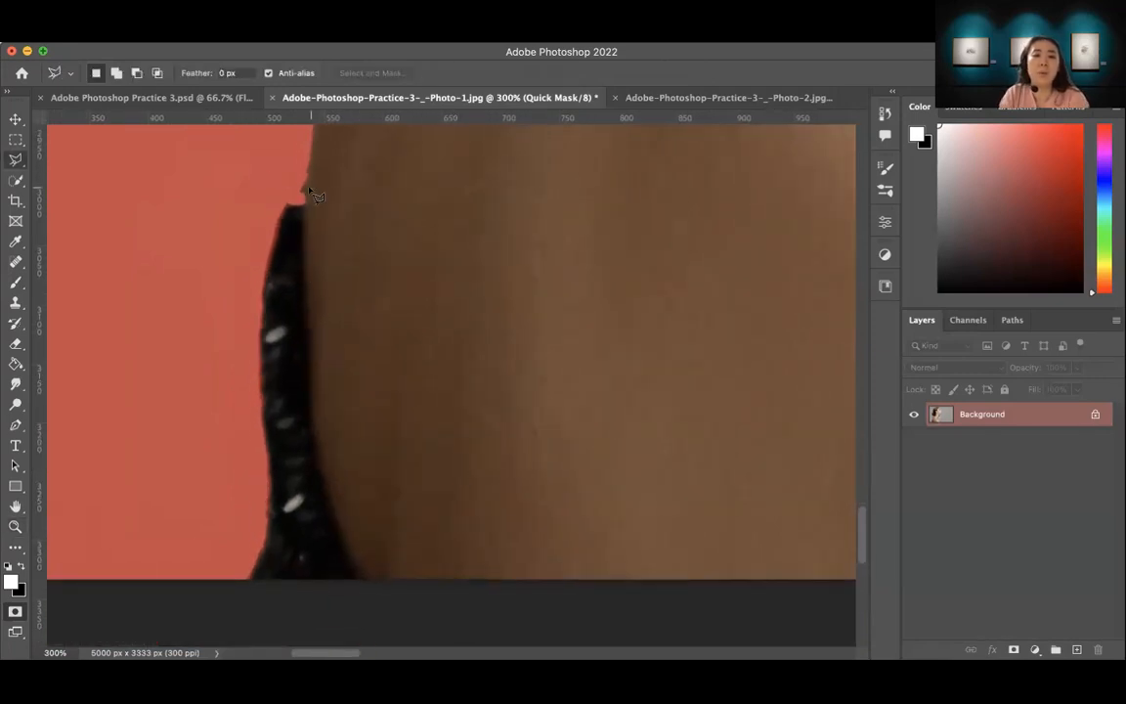
left_click(306, 181)
left_click(308, 311)
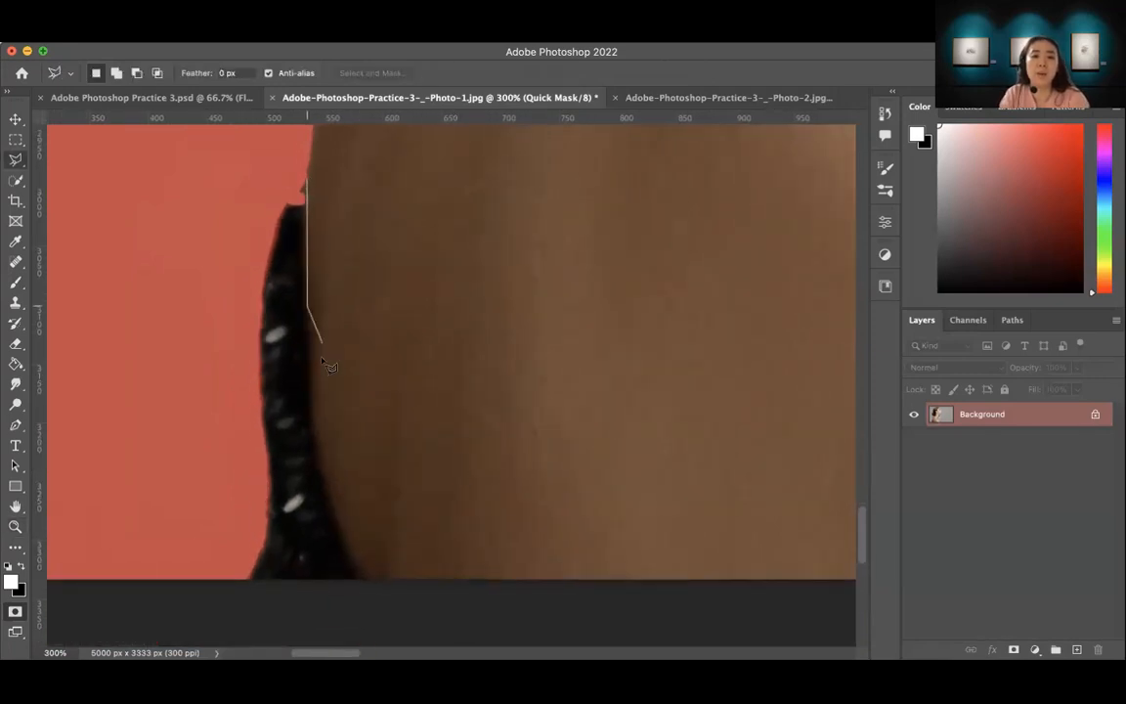
left_click(316, 432)
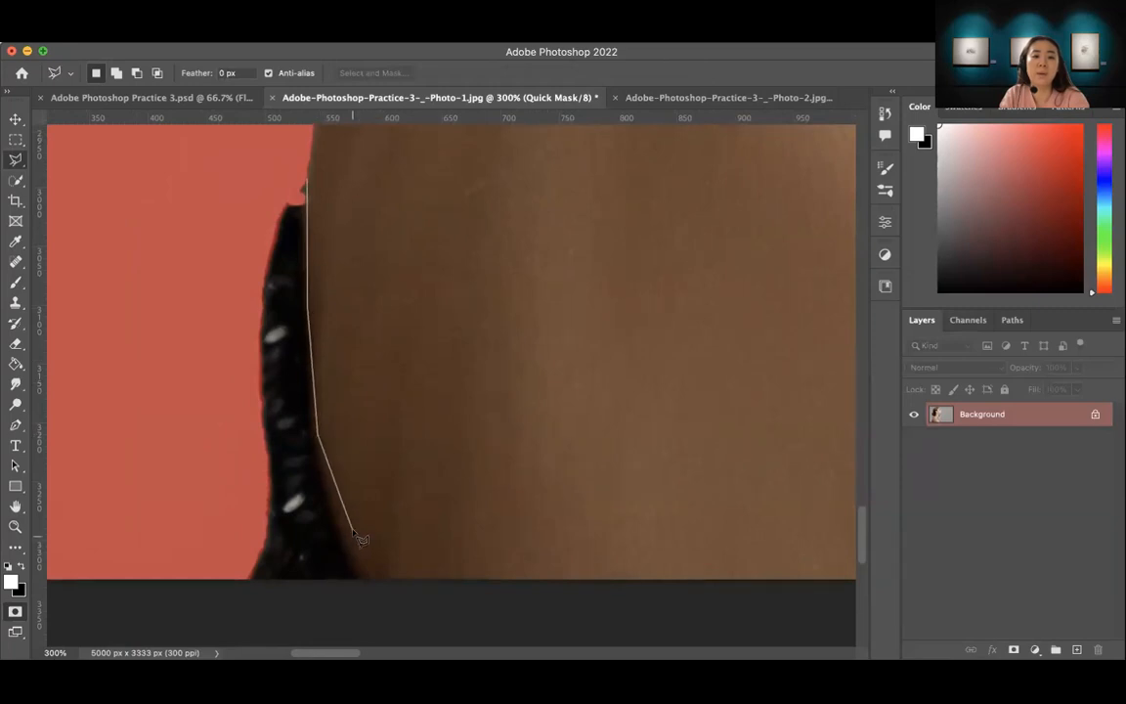
left_click(367, 582)
left_click(368, 608)
left_click(228, 602)
left_click(201, 470)
left_click(233, 166)
left_click(285, 146)
left_click(315, 186)
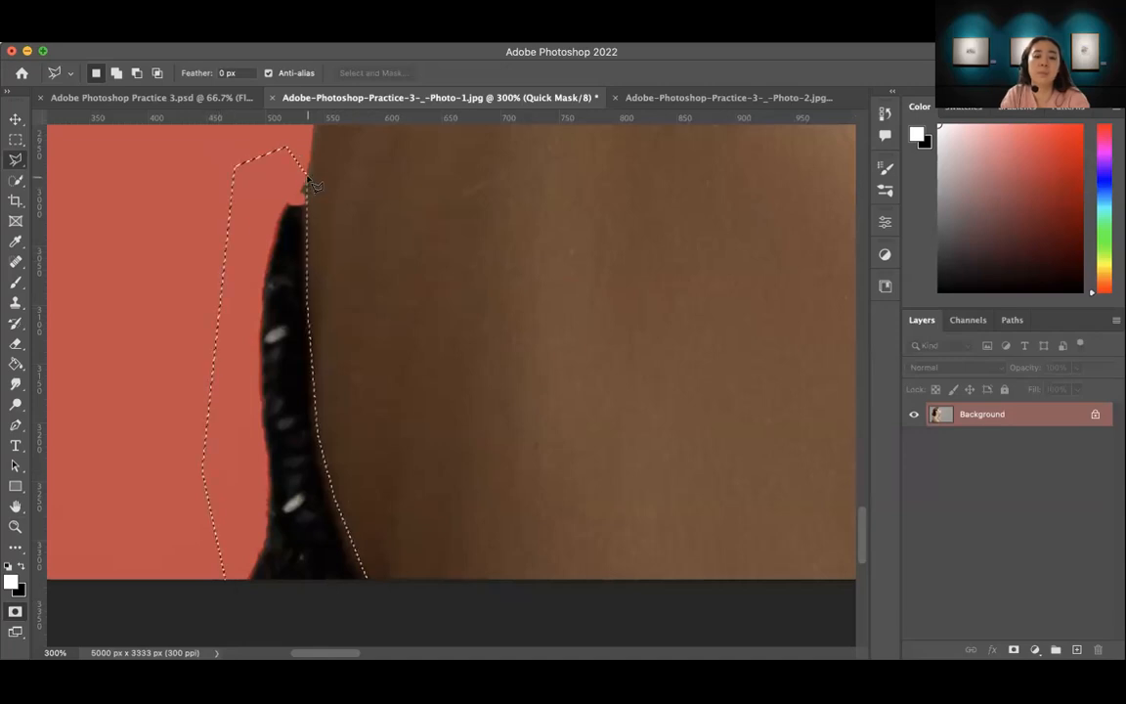
Step: Brush black over the outlined garment strip to mask it down to the photo's lower edge and clear the selection
key("b")
left_click_drag(277, 176, 266, 421)
key("x")
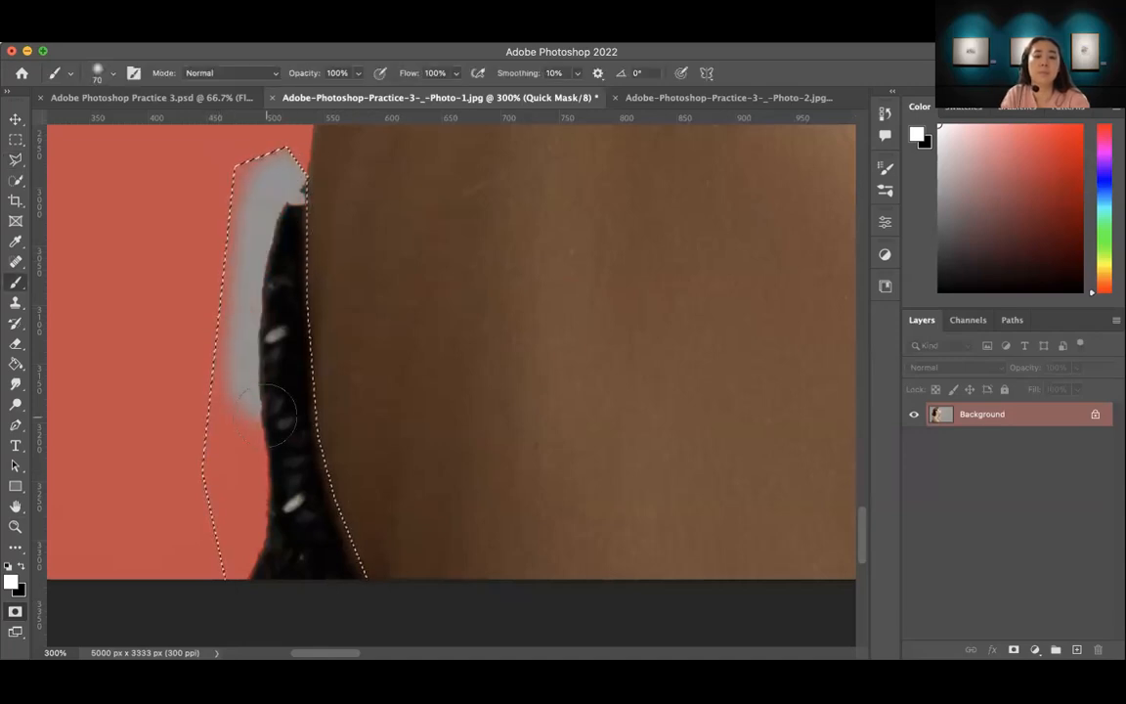
left_click_drag(282, 167, 268, 391)
mouse_move(273, 323)
left_mouse_down()
mouse_move(293, 440)
mouse_move(283, 572)
left_mouse_up()
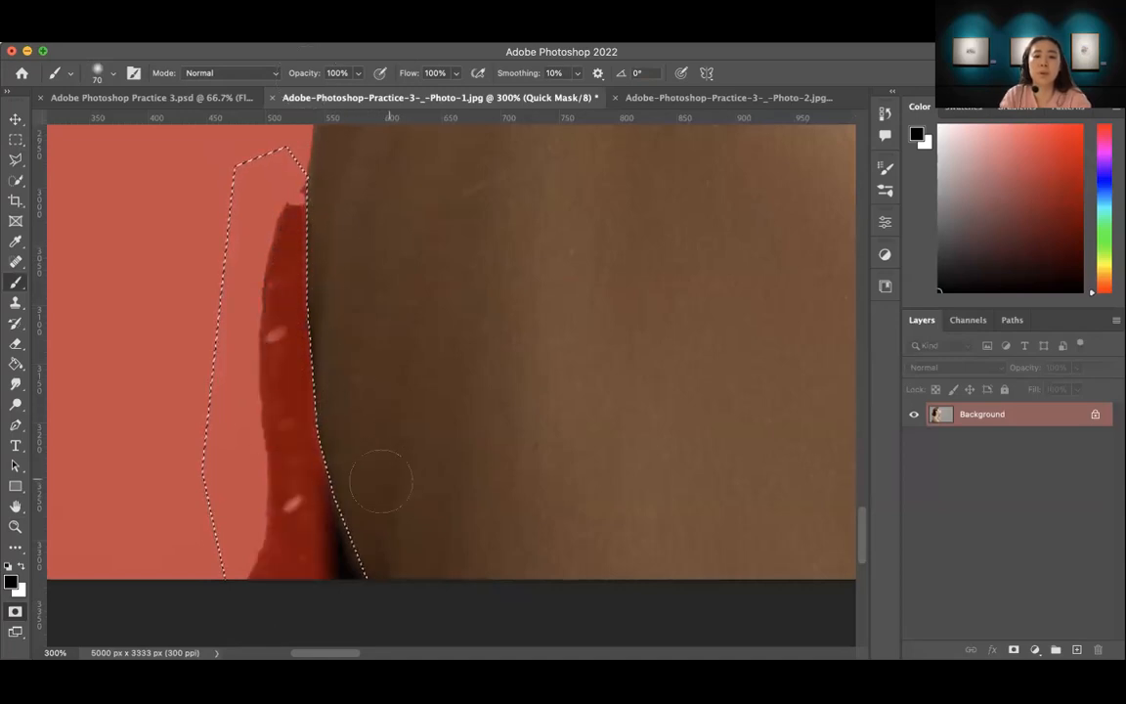
left_click_drag(303, 440, 344, 563)
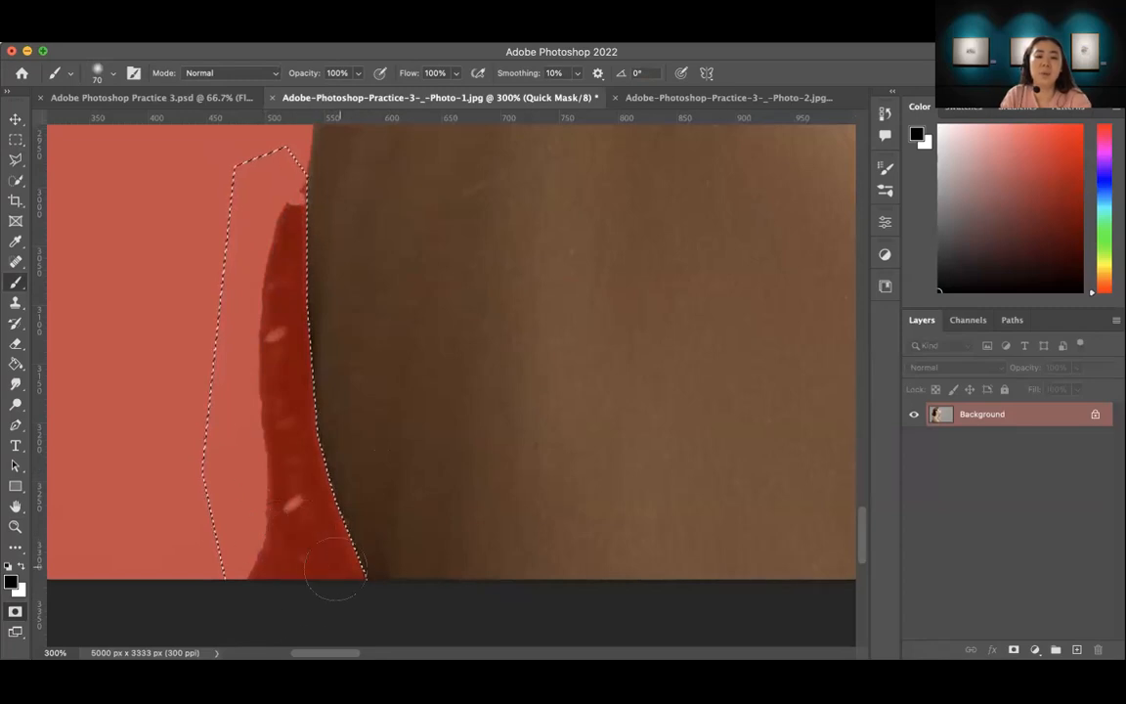
key("super+d")
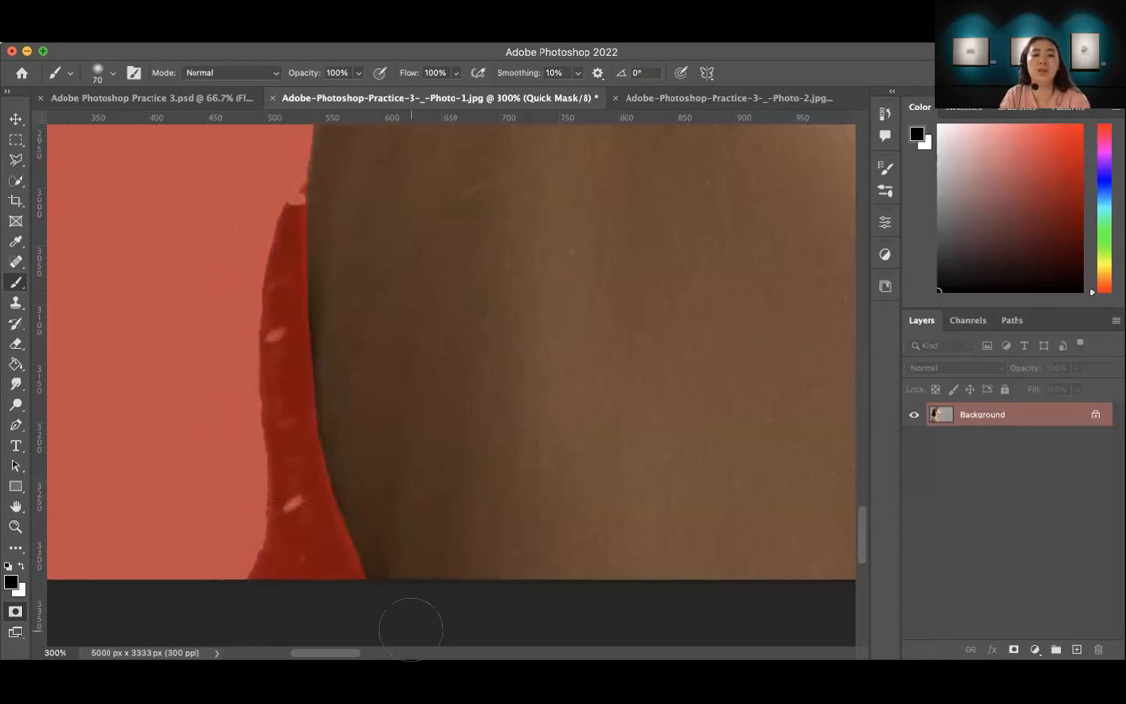
Step: Leave Quick Mask so that the painted mask turns into a selection of the woman
key("z")
scroll(382, 508, "down", 5)
scroll(355, 568, "down", 2)
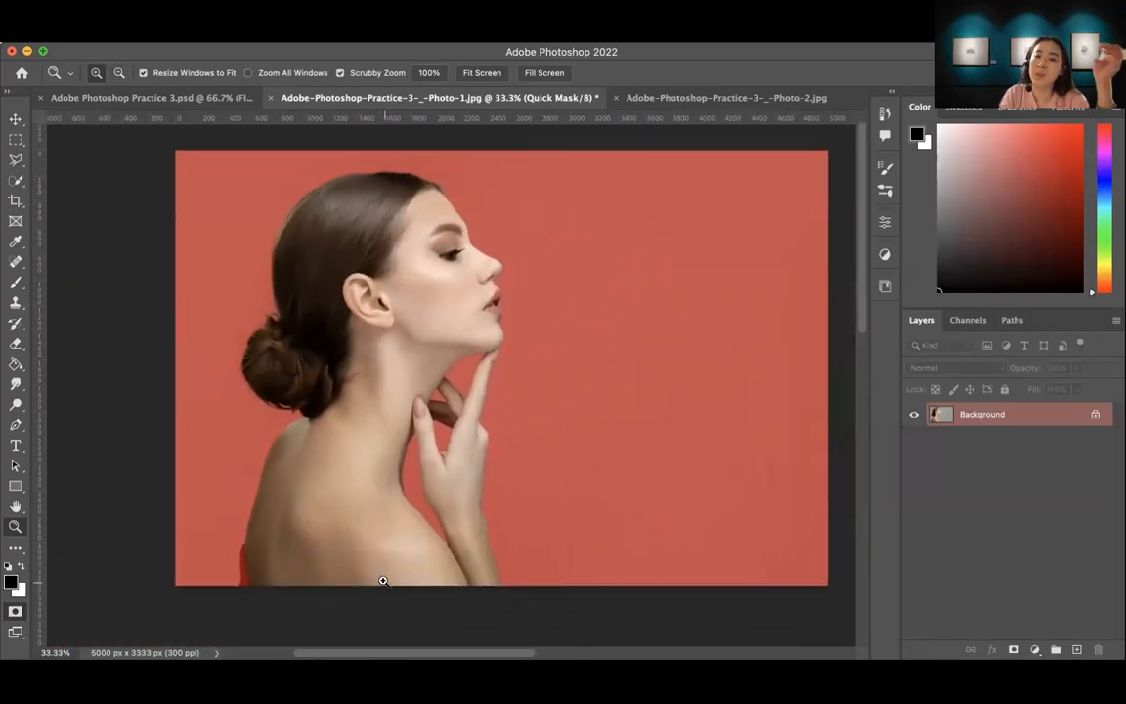
left_click(15, 613)
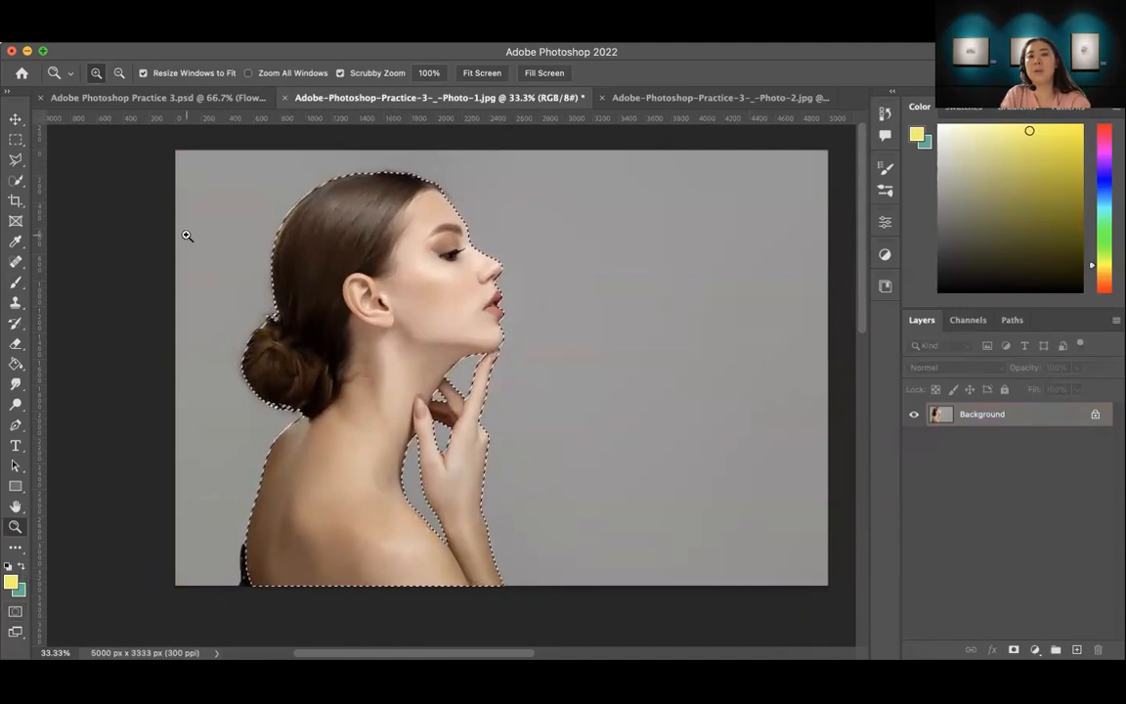
Step: Examine the selection outline around the woman's profile, hair bun and fingers
left_click(16, 181)
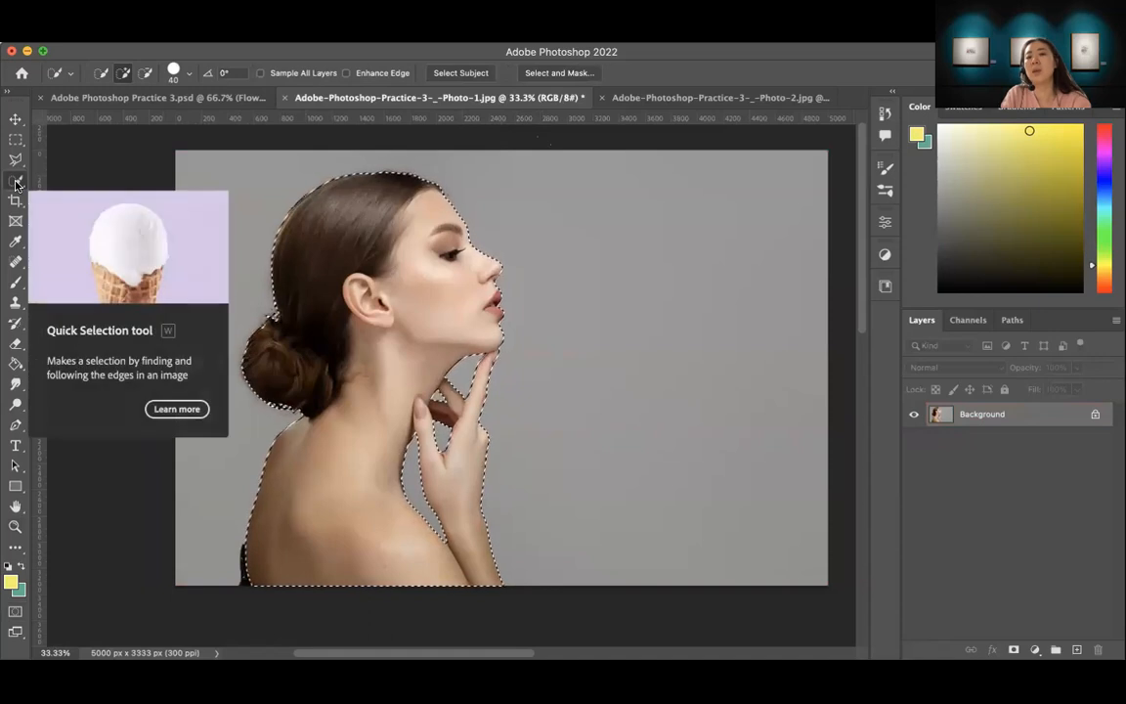
left_click(583, 76)
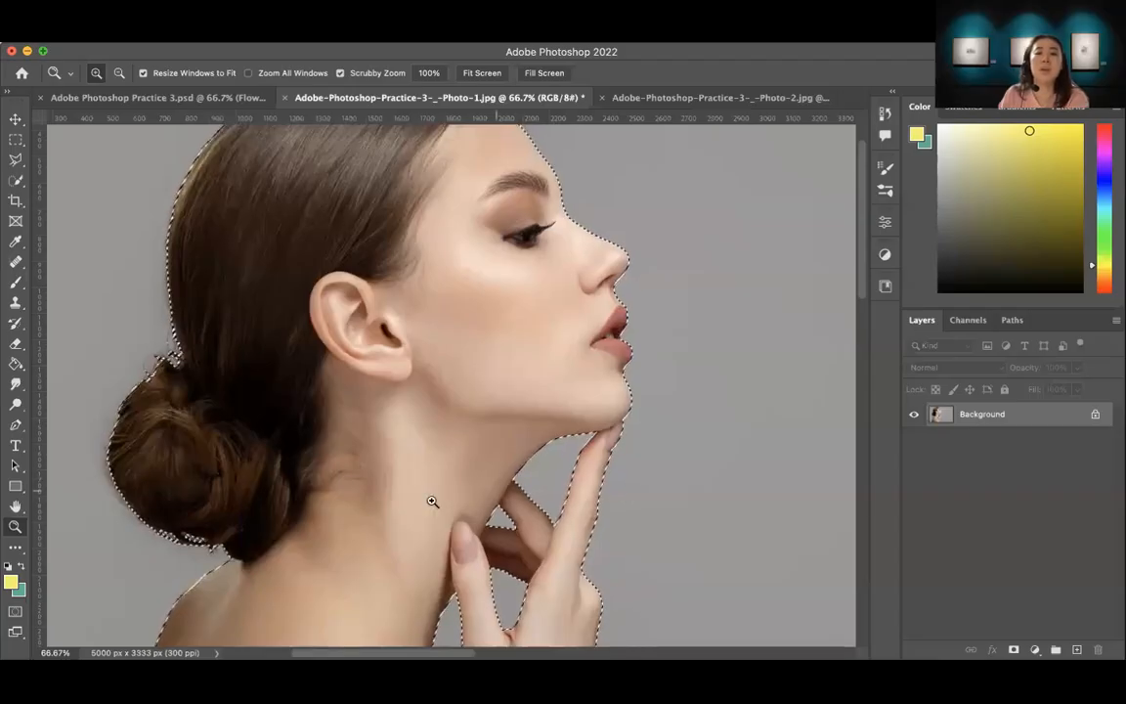
left_click(536, 462)
left_click(569, 467, "alt")
left_click(573, 469, "alt")
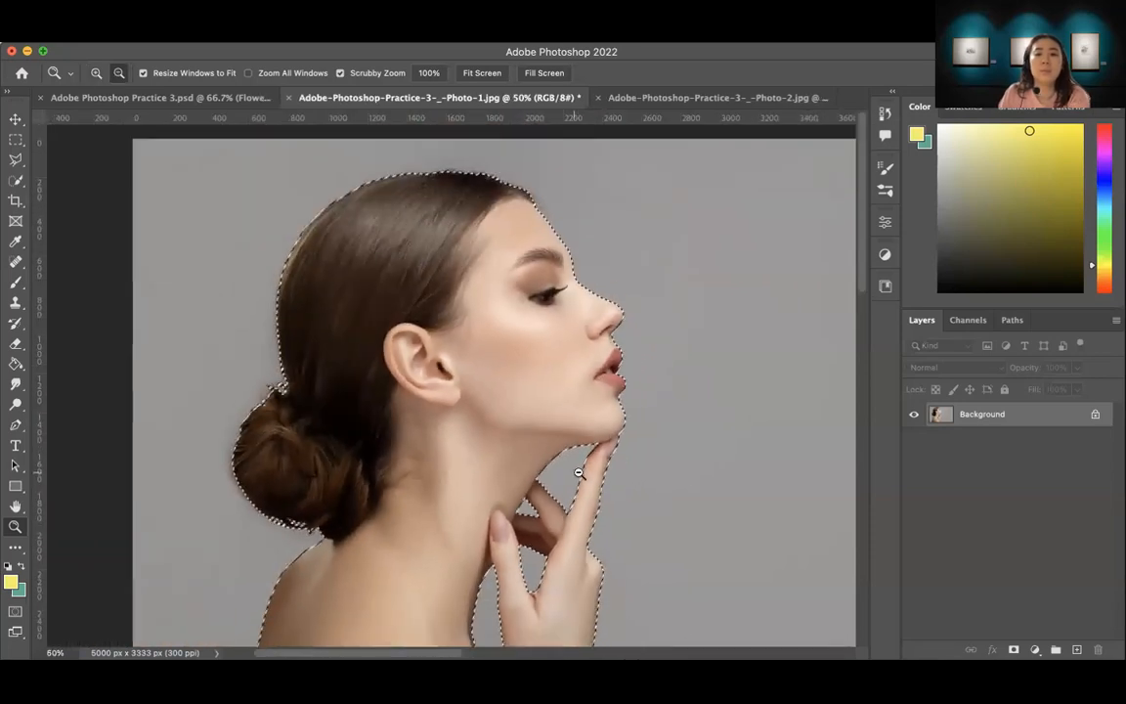
left_click_drag(612, 505, 558, 450)
left_click(589, 468, "alt")
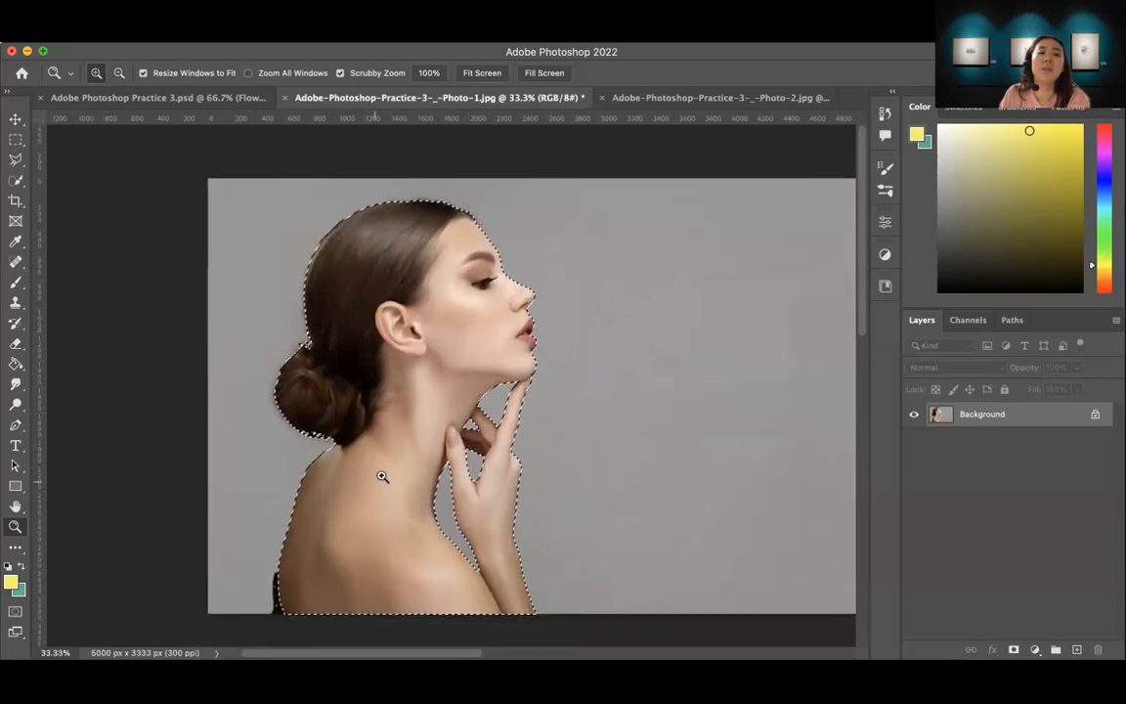
left_click(16, 181)
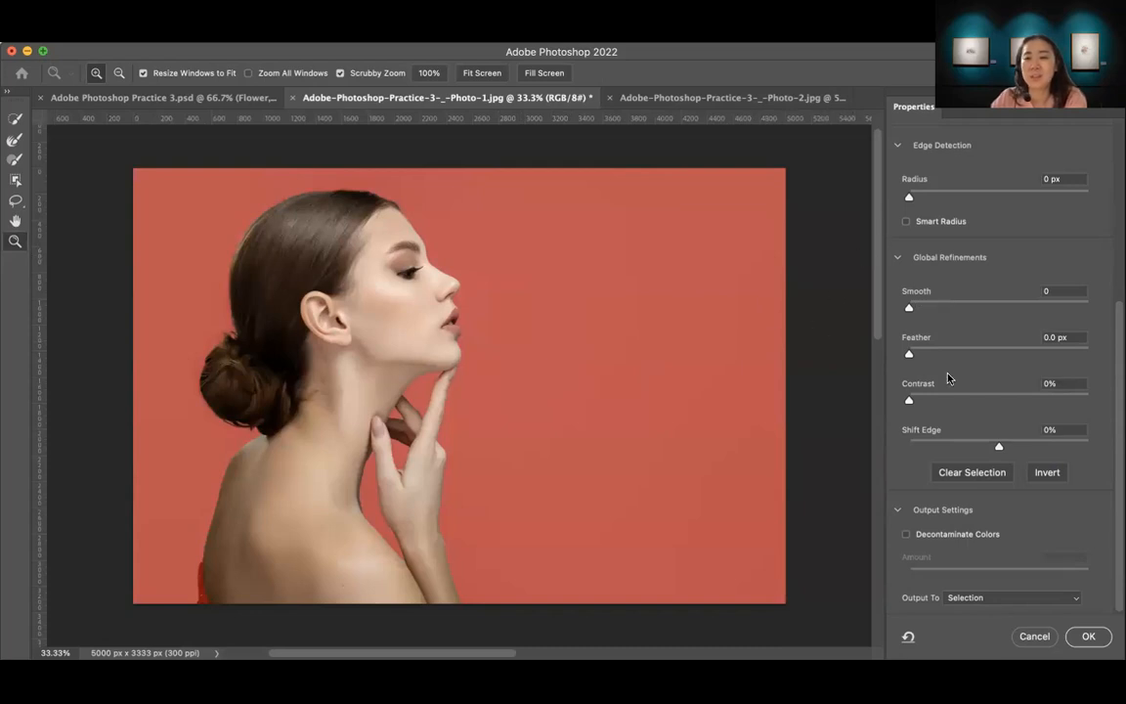
left_click(435, 346)
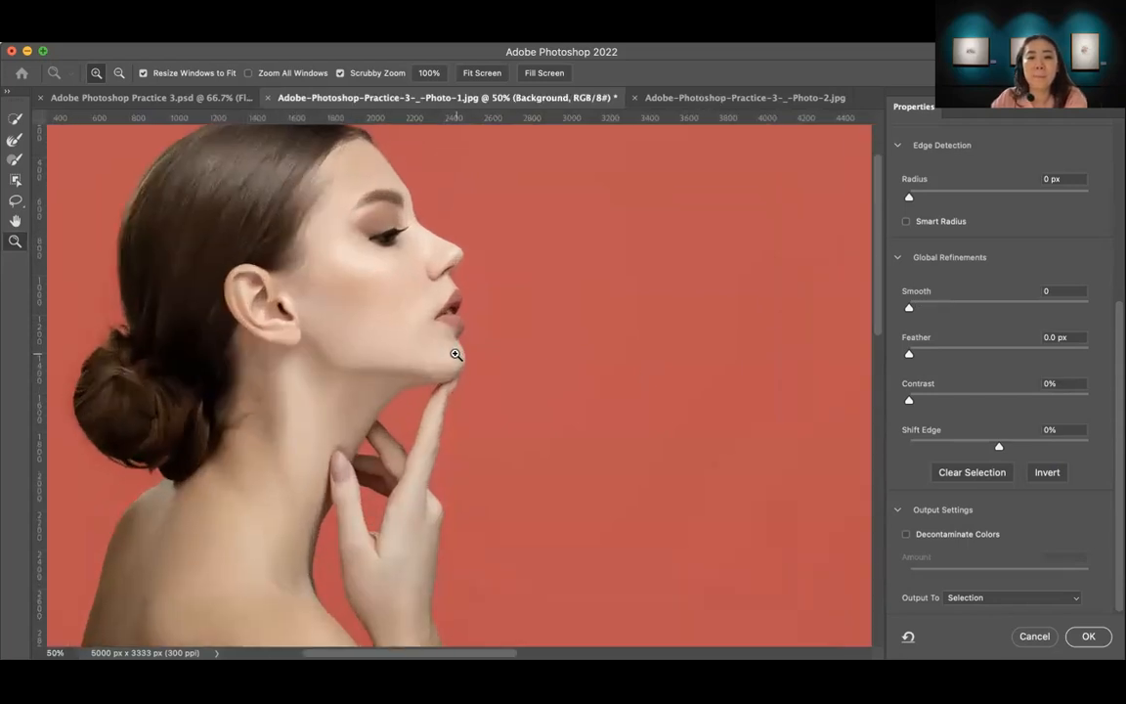
left_click(453, 342)
left_click(448, 313)
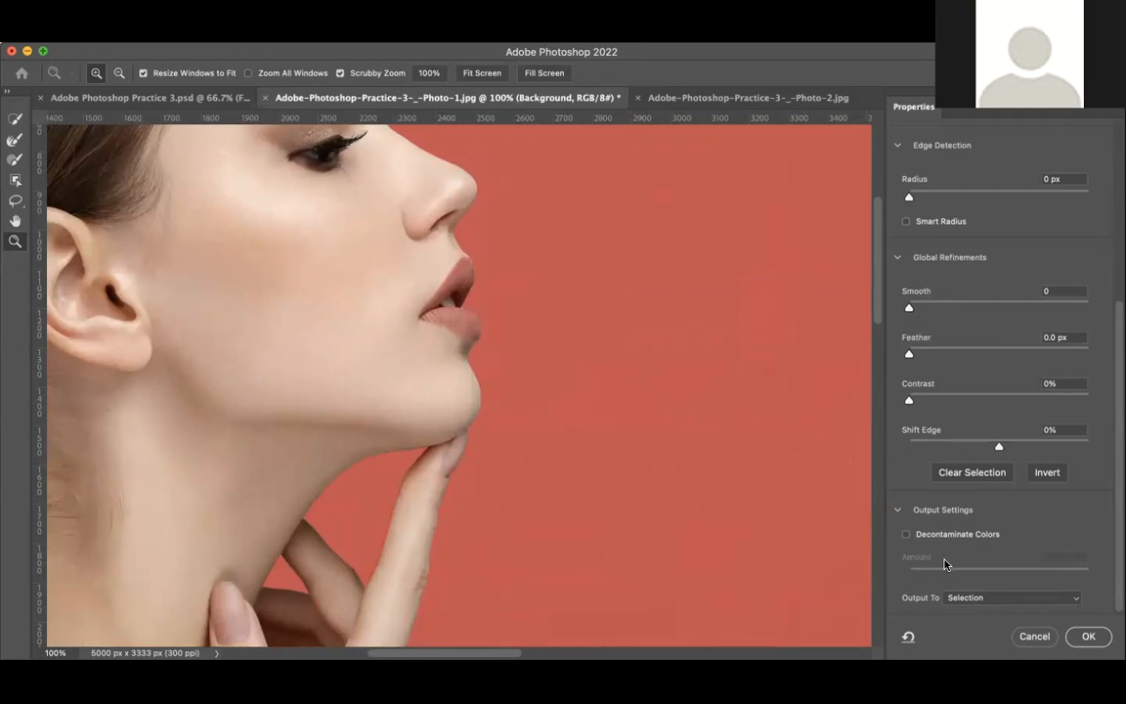
left_click(1034, 637)
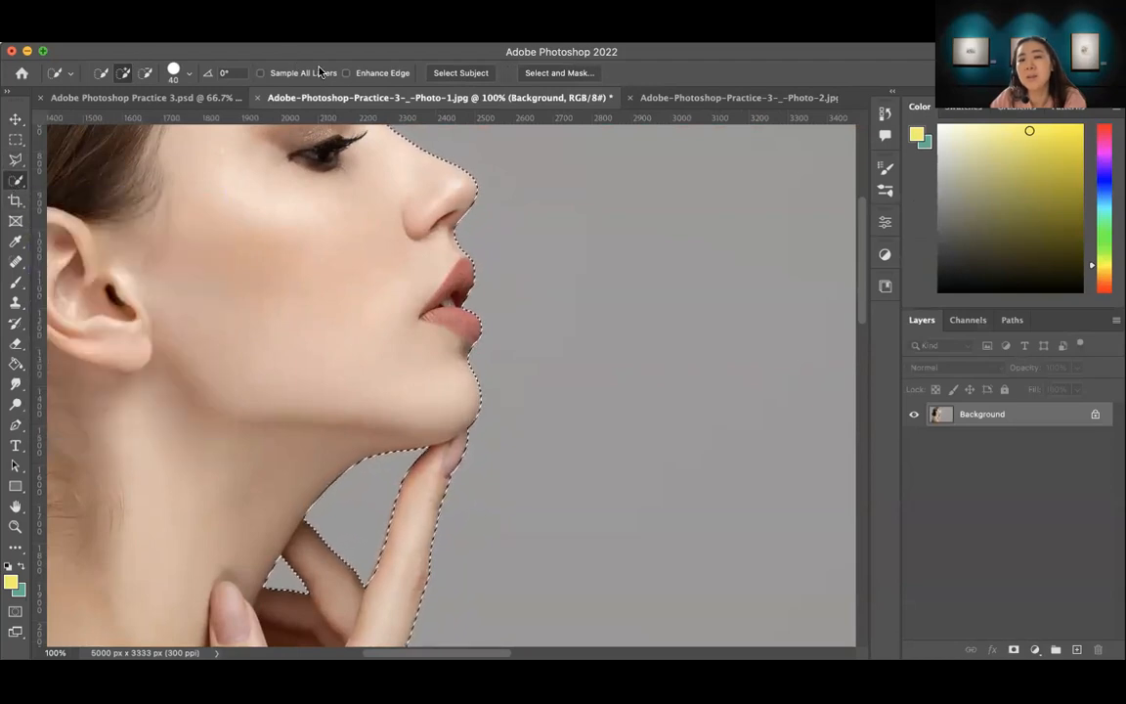
Step: Refine the woman's selection in Select and Mask with Smooth set to 25, outputting to a selection
left_click(559, 75)
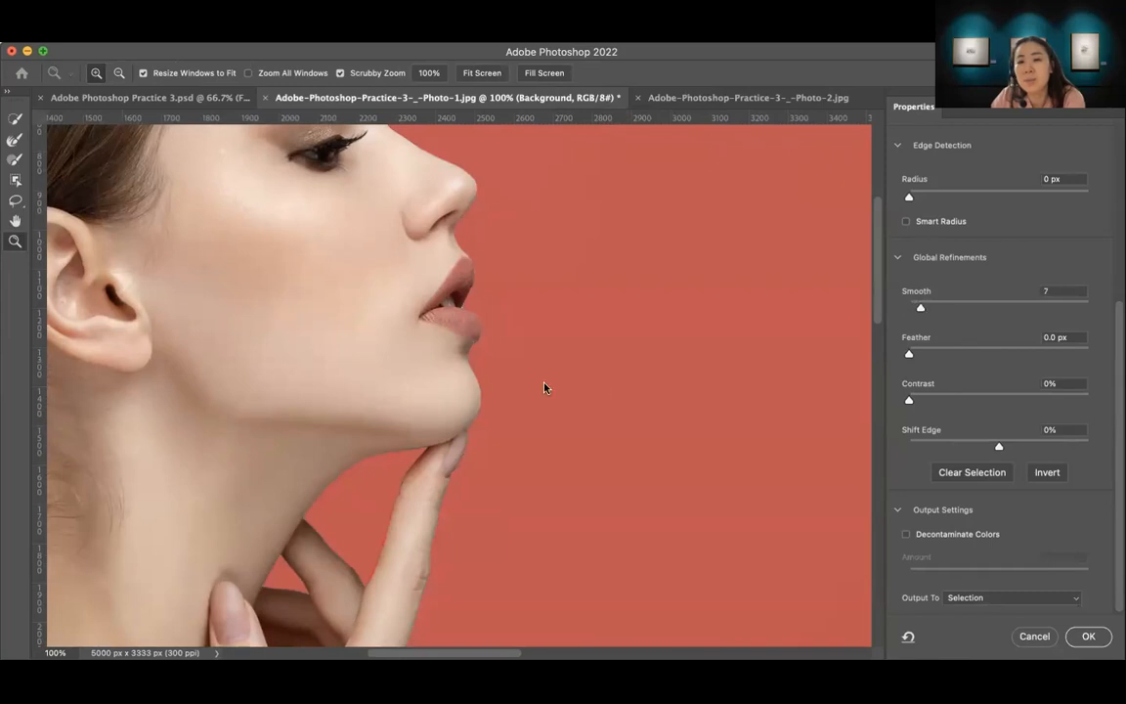
left_click_drag(917, 309, 1020, 311)
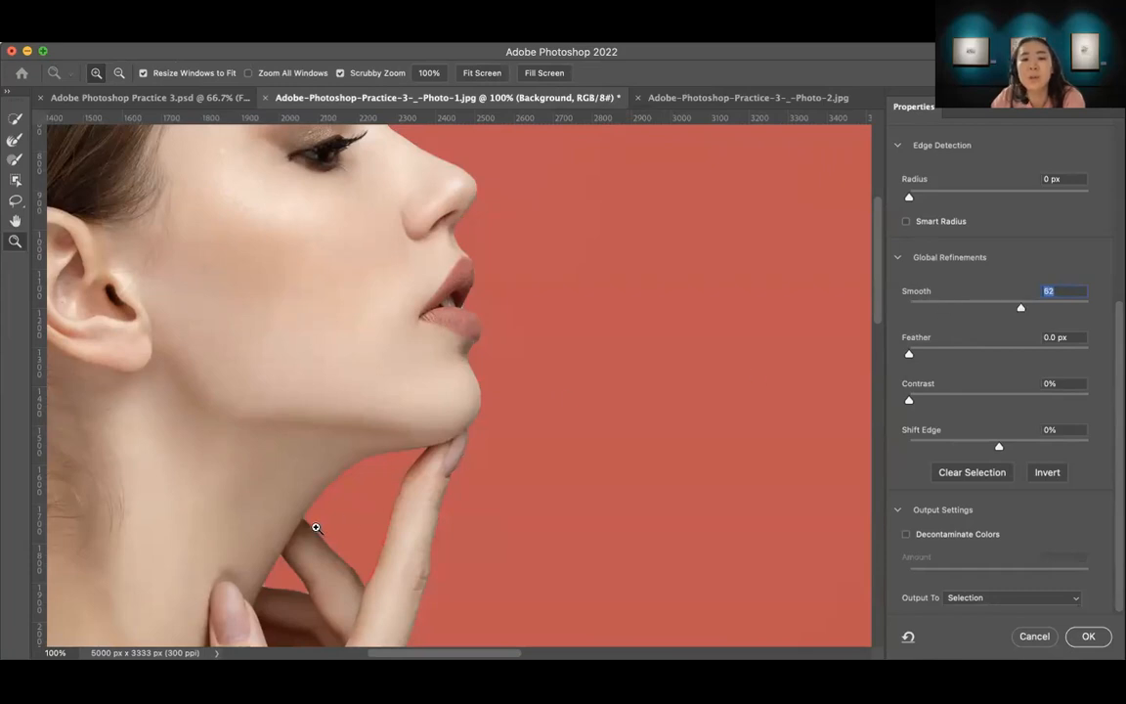
left_click_drag(1016, 310, 955, 310)
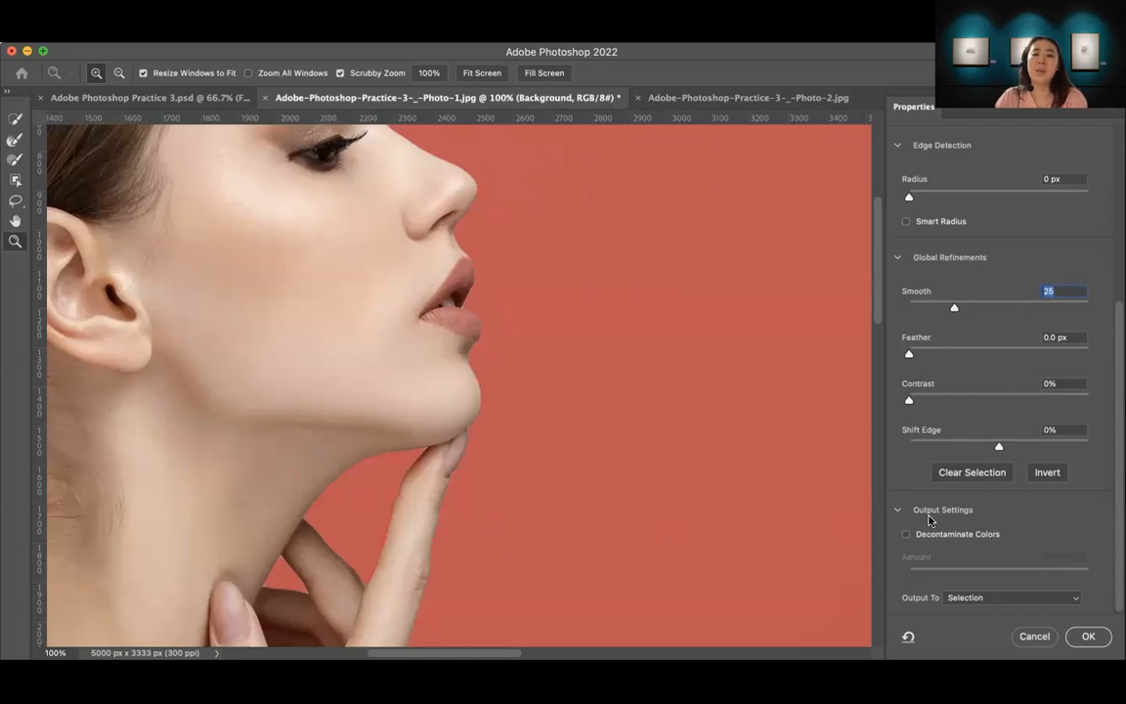
left_click(1090, 637)
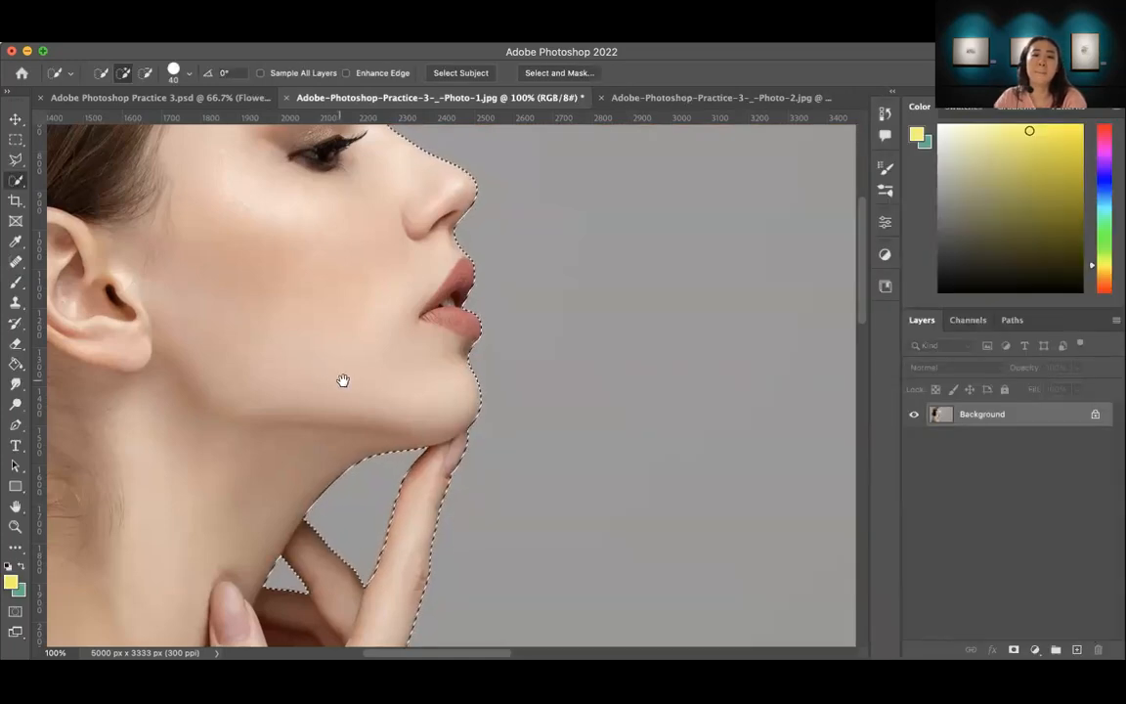
Step: Save the woman's selection as a new channel named "Model"
key("z")
left_click(501, 415, "alt")
left_click(522, 441, "alt")
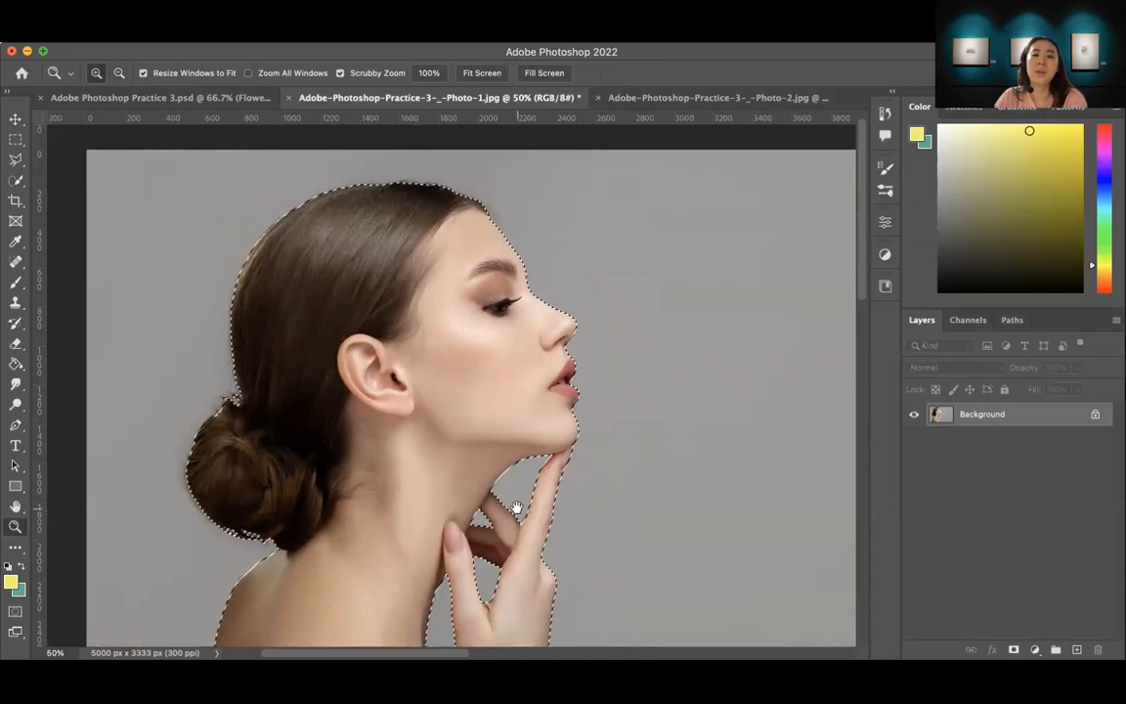
left_click_drag(518, 510, 555, 442)
left_click(547, 445, "alt")
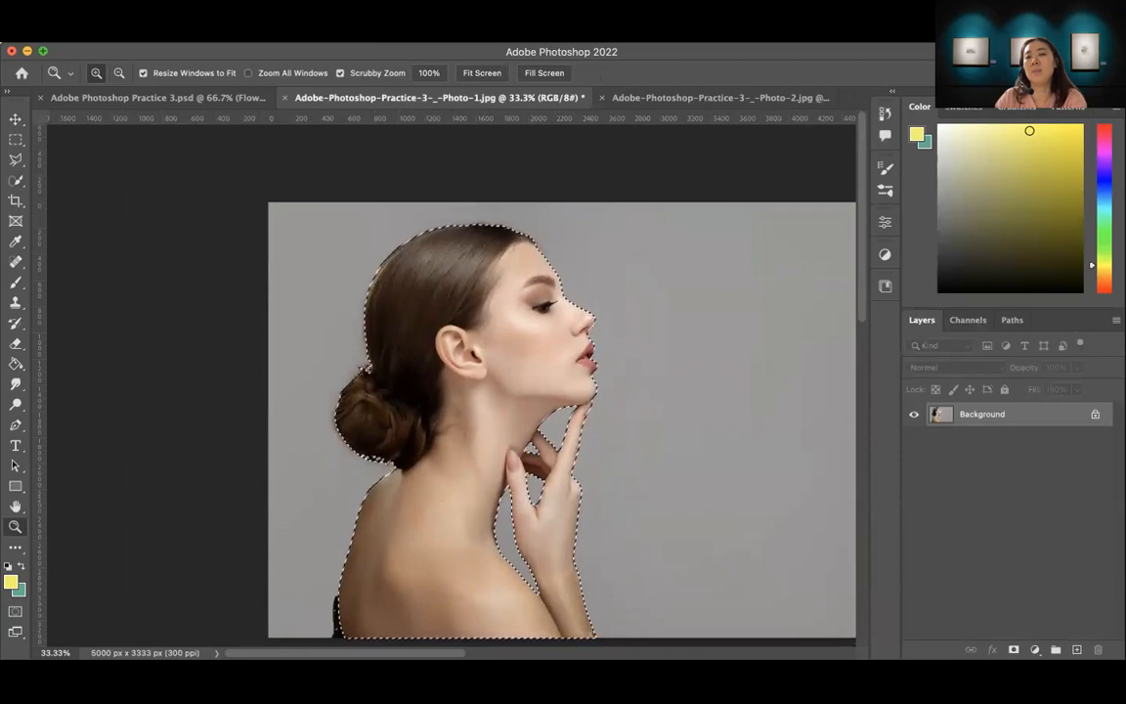
left_click(312, 36)
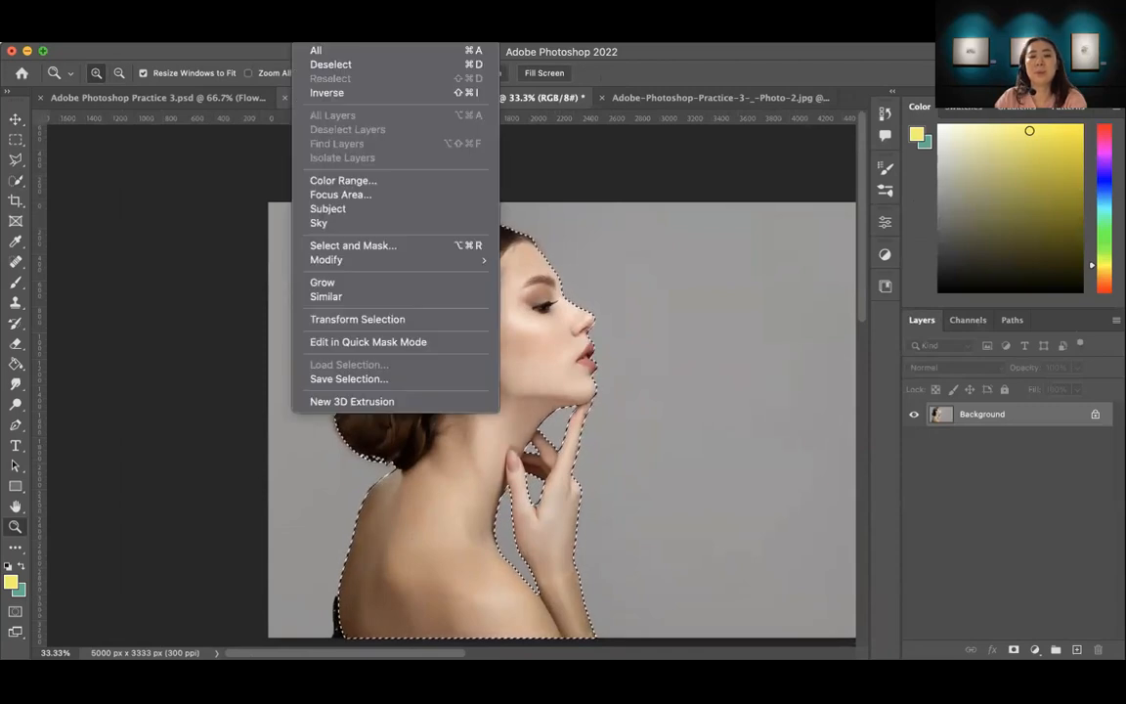
left_click(352, 380)
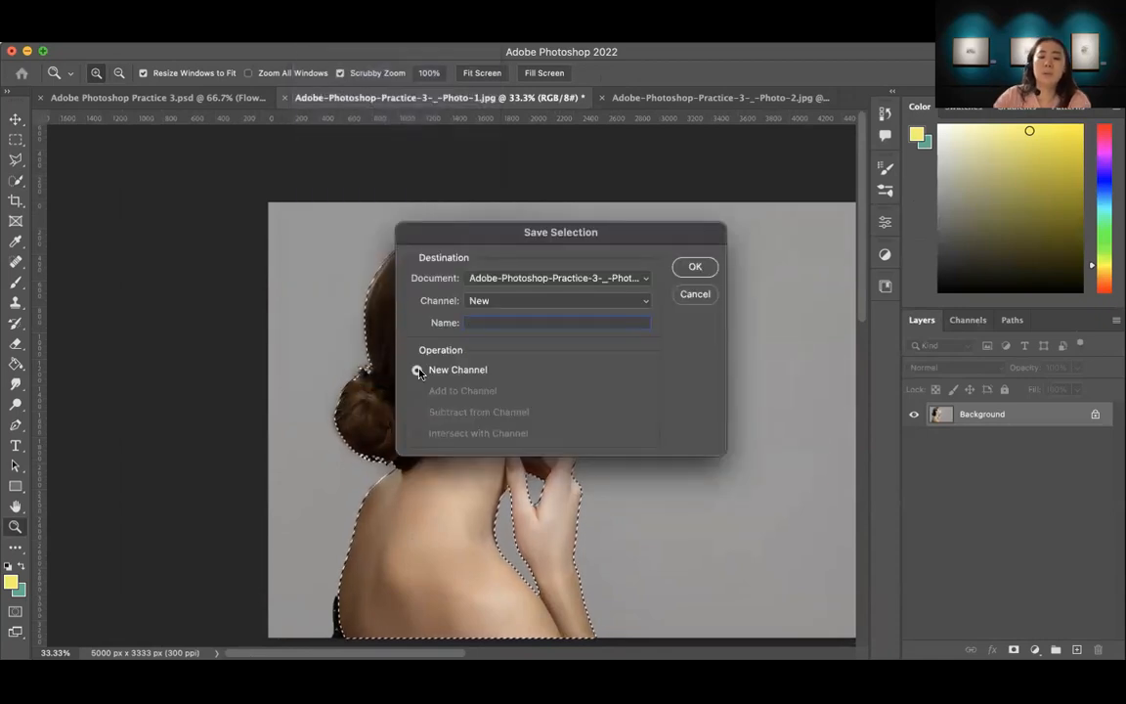
type("Model")
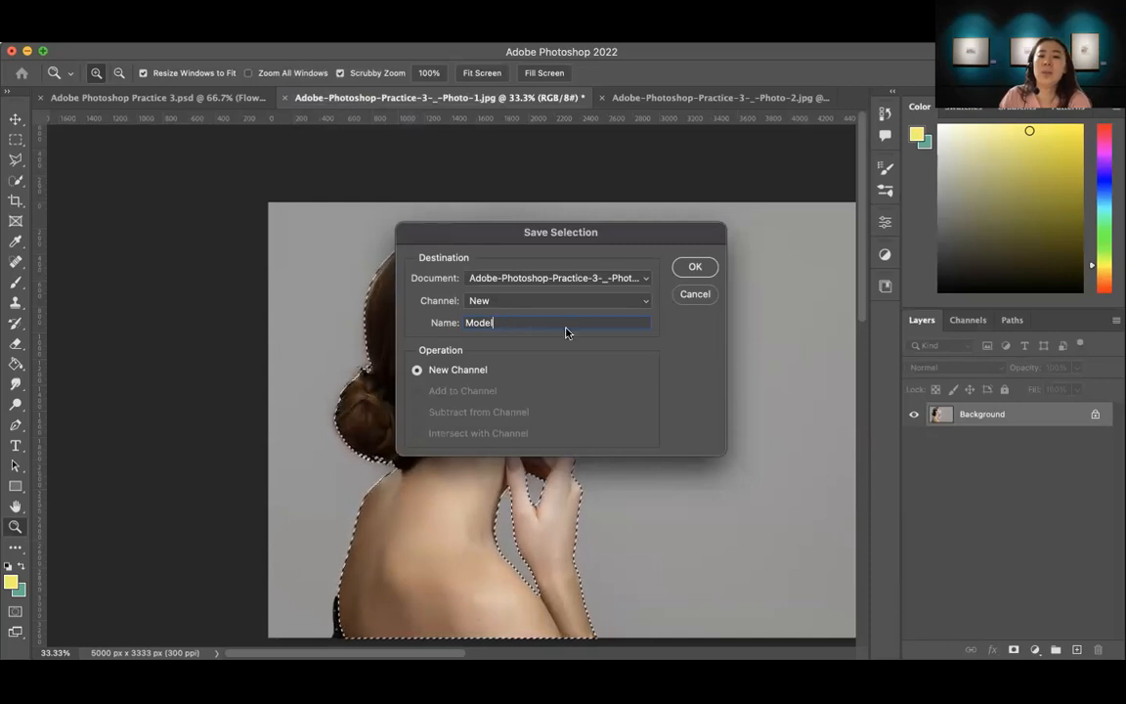
left_click(695, 268)
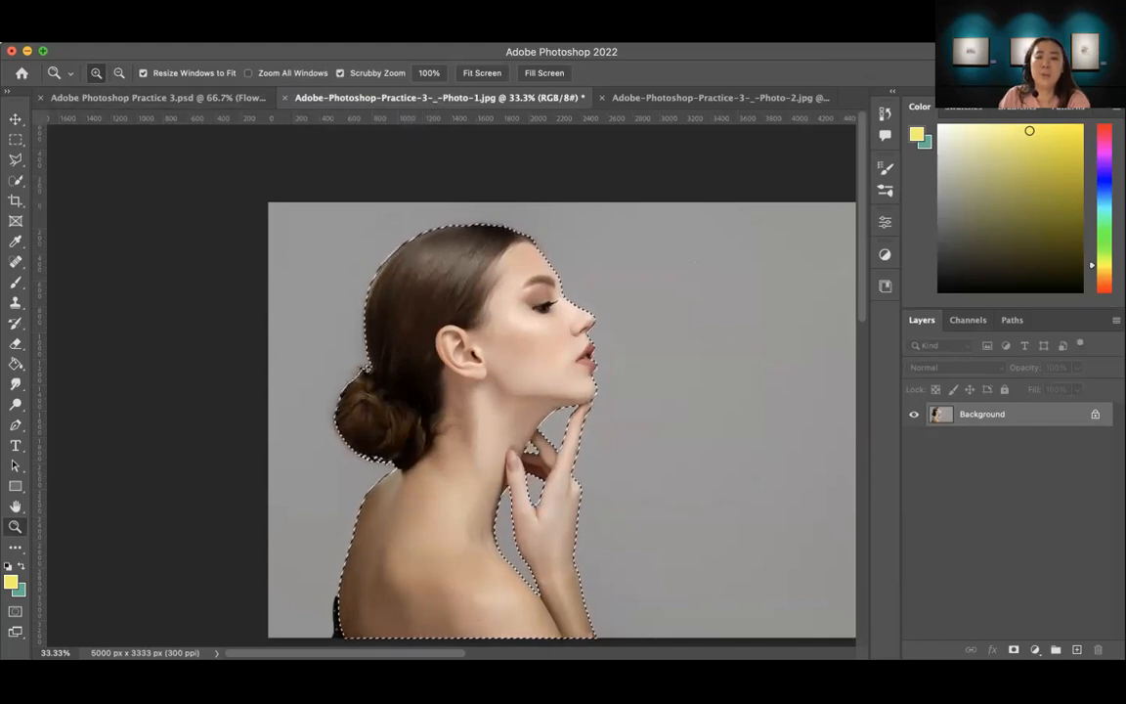
left_click(112, 35)
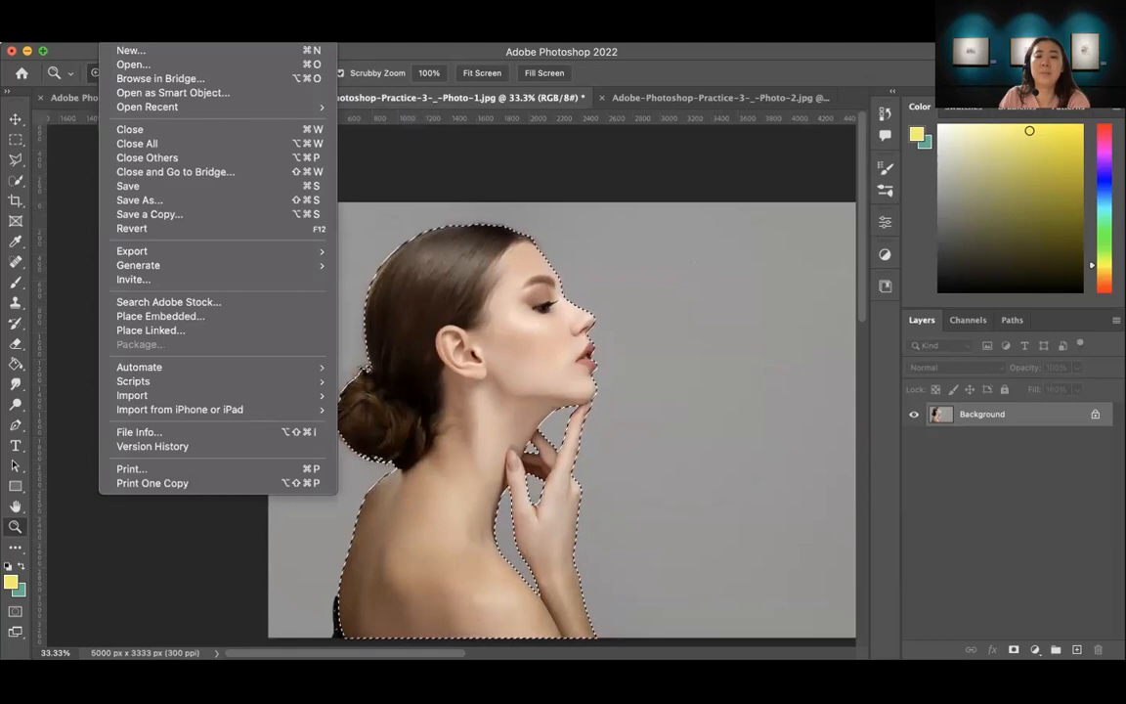
left_click(127, 51)
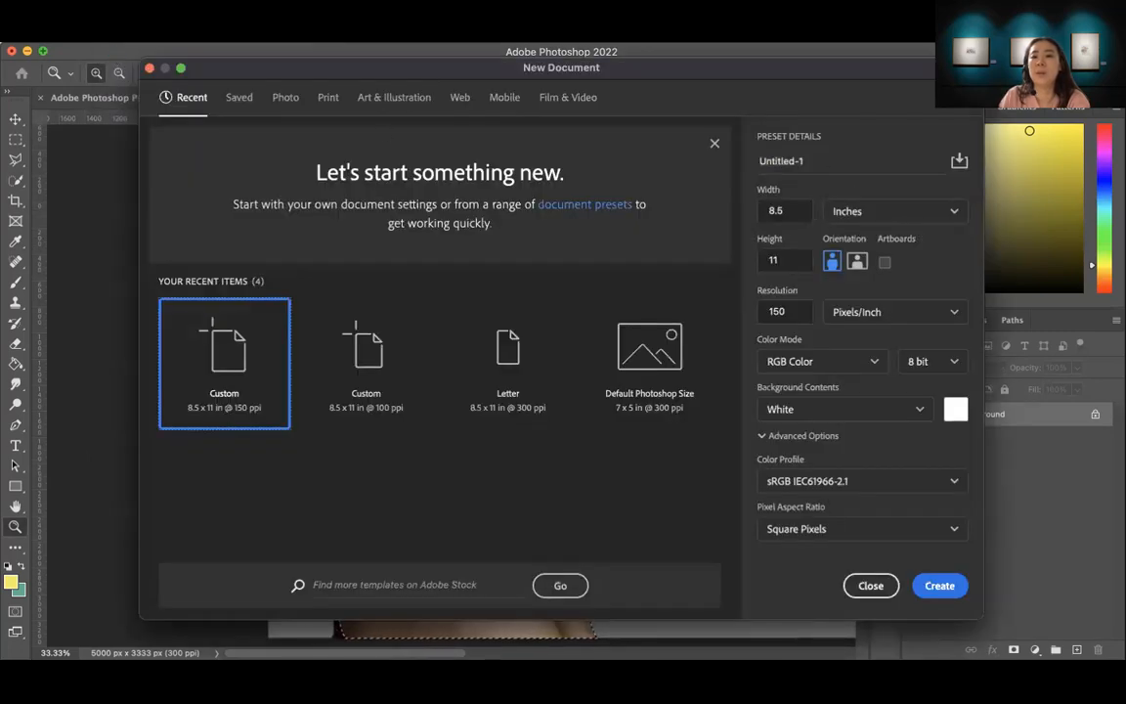
left_click(801, 164)
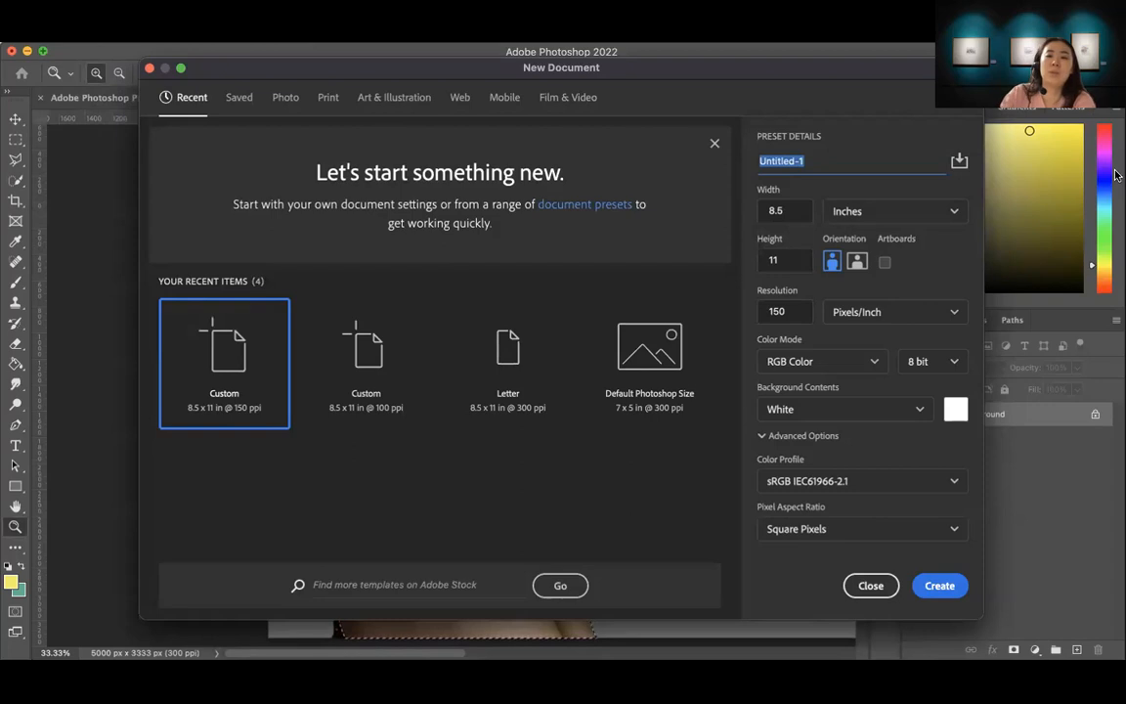
type("Ado")
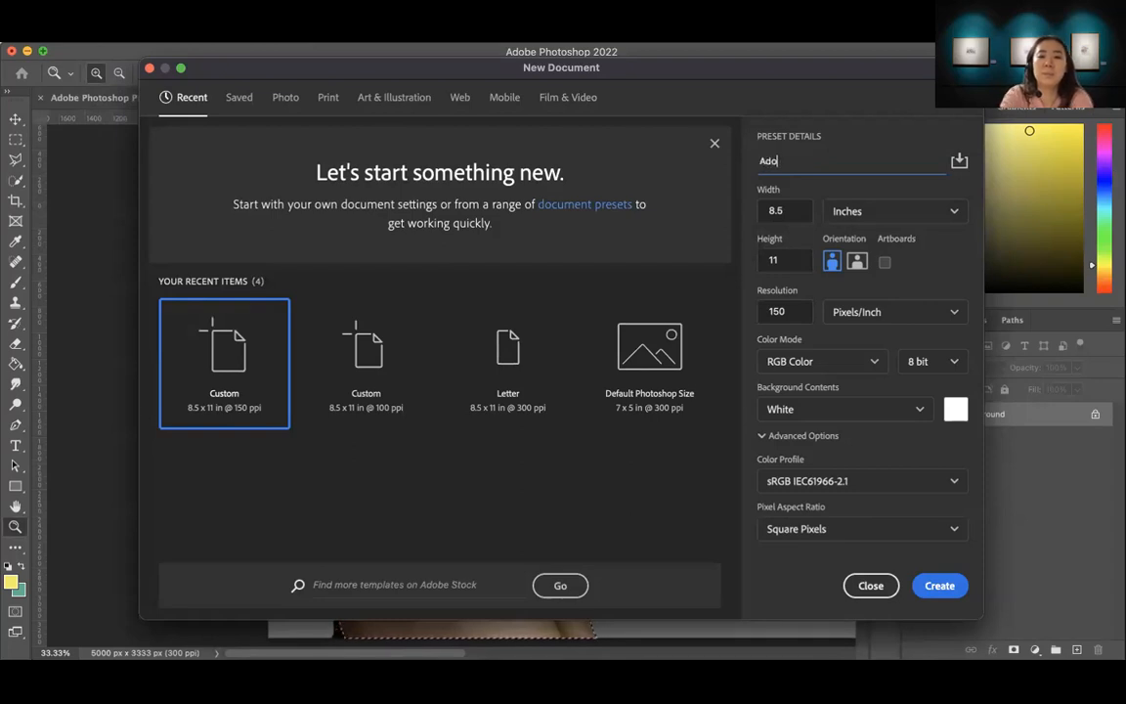
type("be Ph")
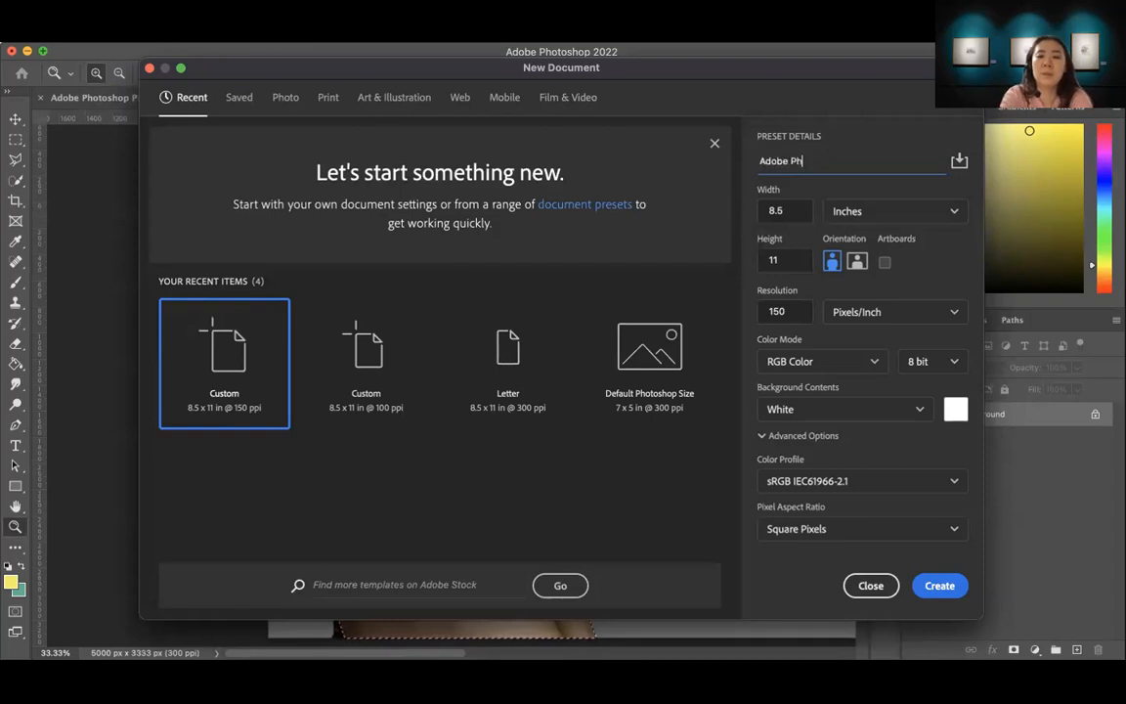
type("otoshop")
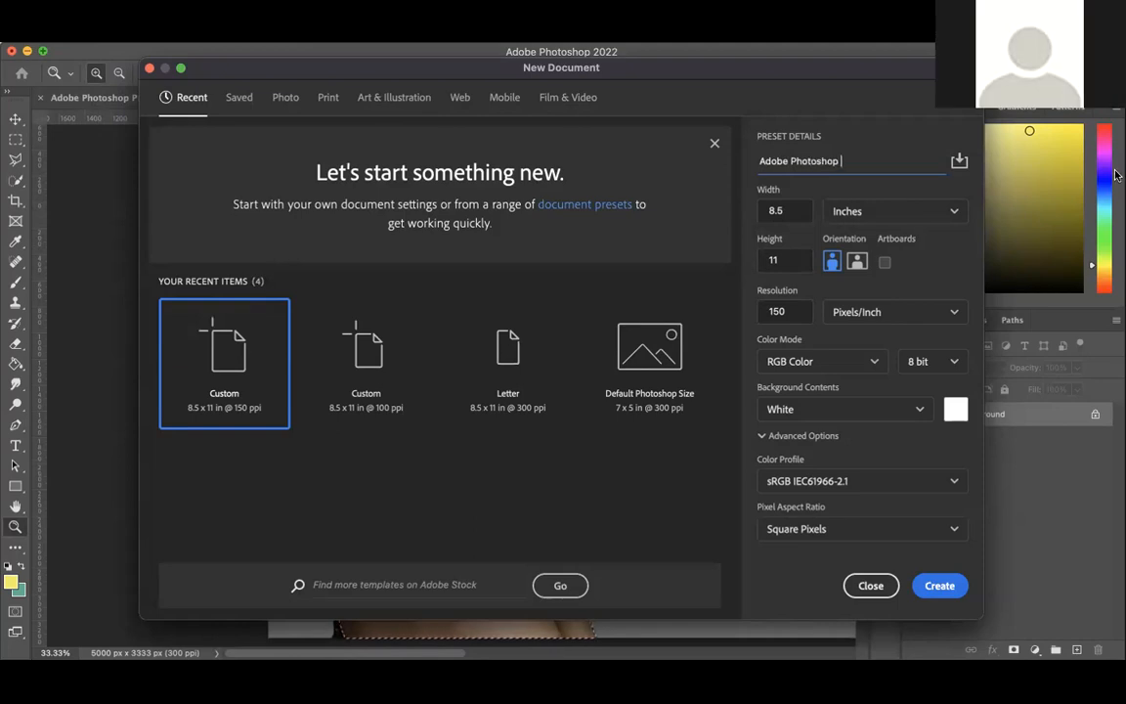
left_click(865, 588)
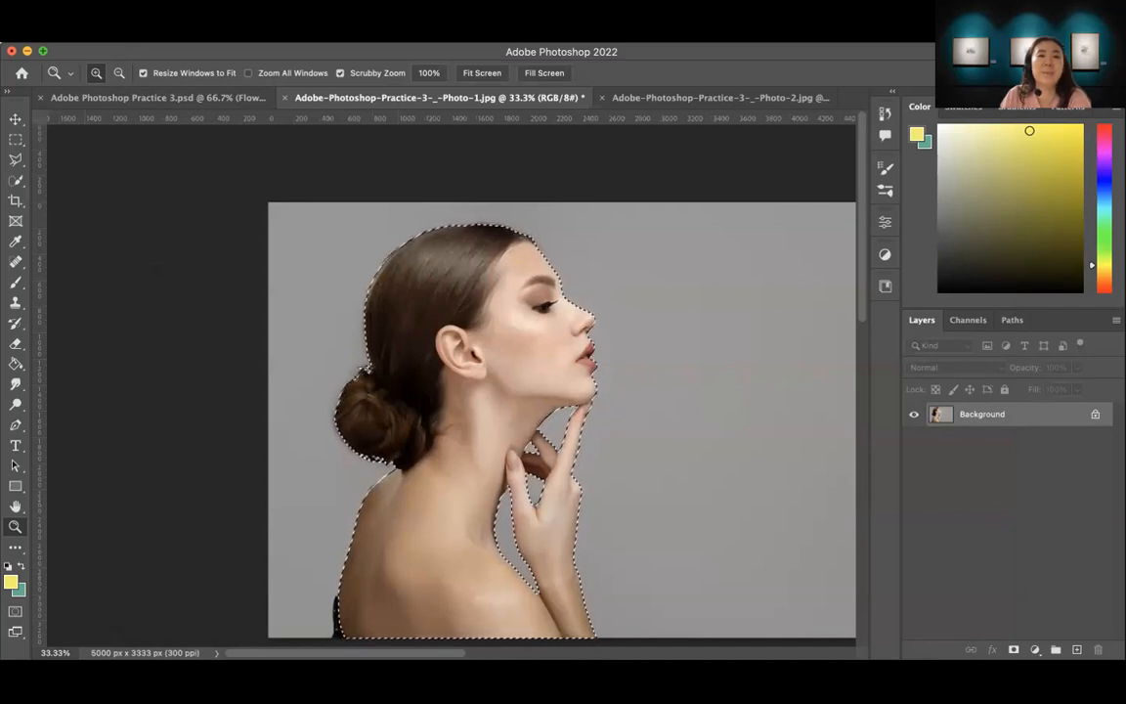
Step: Create a new 8.5 x 11 inch document named "Adobe Photoshop Practice _ 3" at 150 pixels/inch, with RGB Color and a white background
left_click(118, 36)
left_click(128, 51)
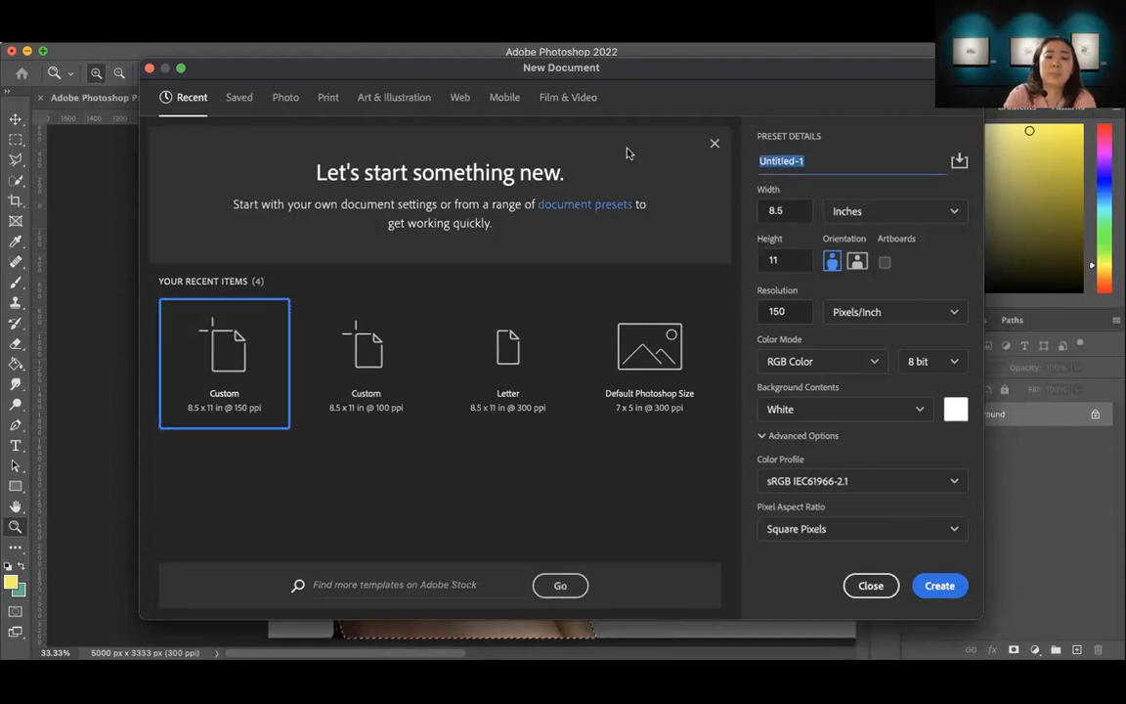
type("Adobe Pho")
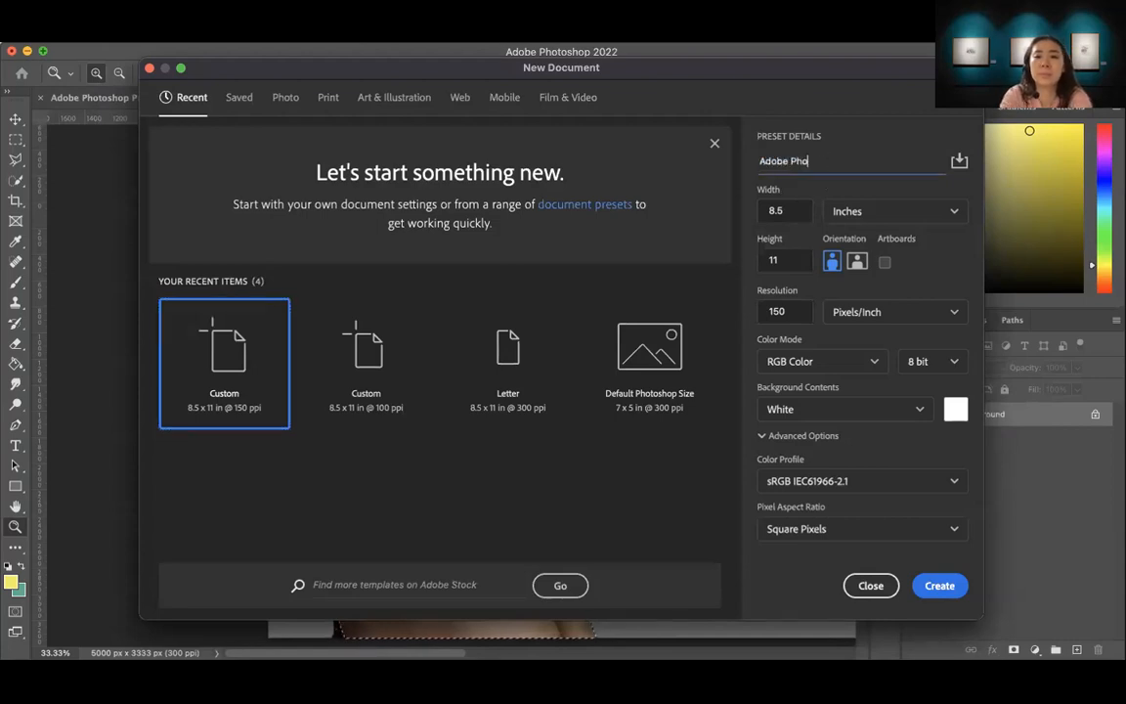
type("toshop Practice _ 3")
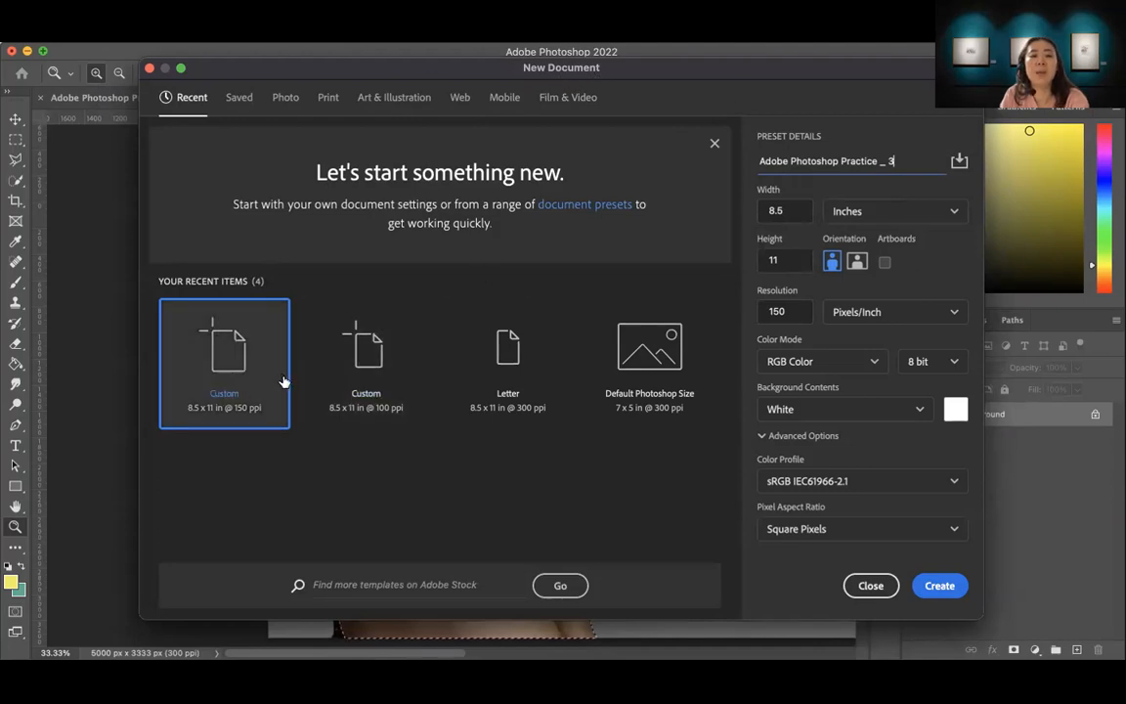
left_click(367, 364)
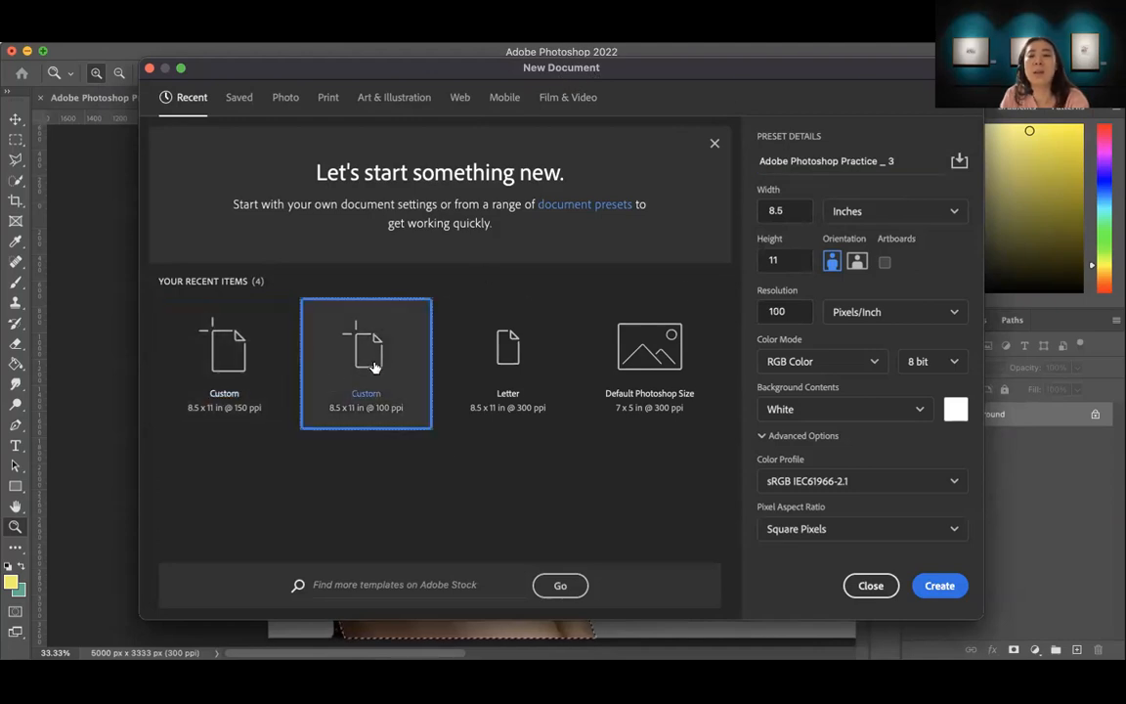
double_click(796, 312)
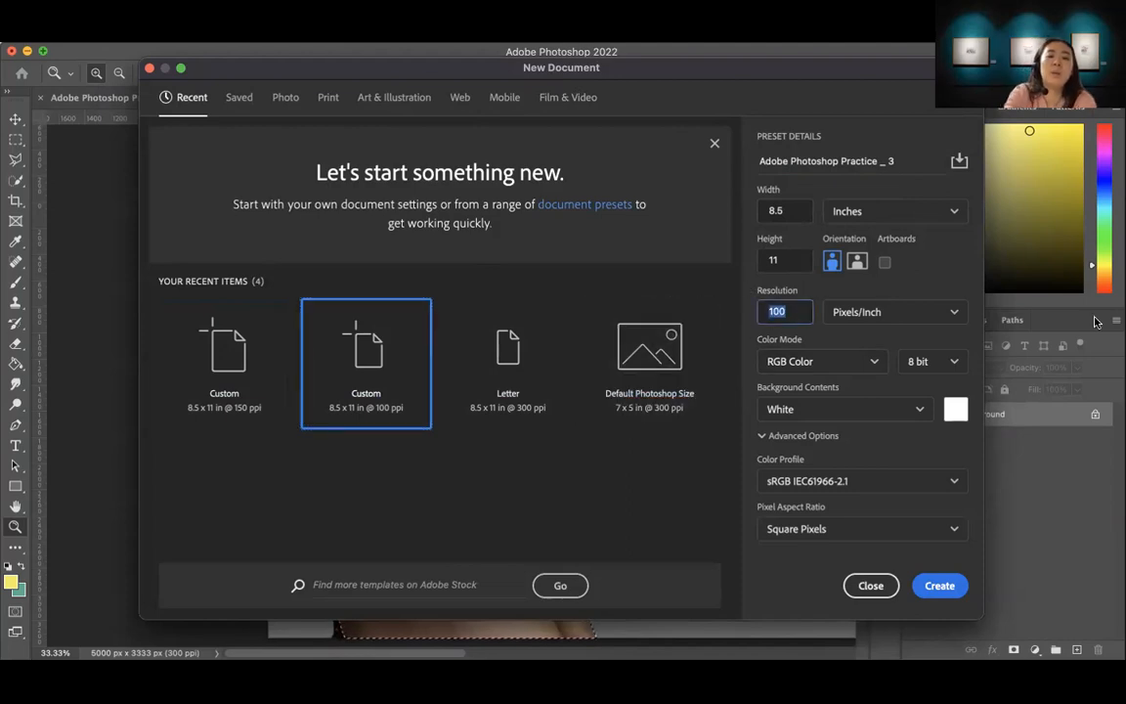
type("1")
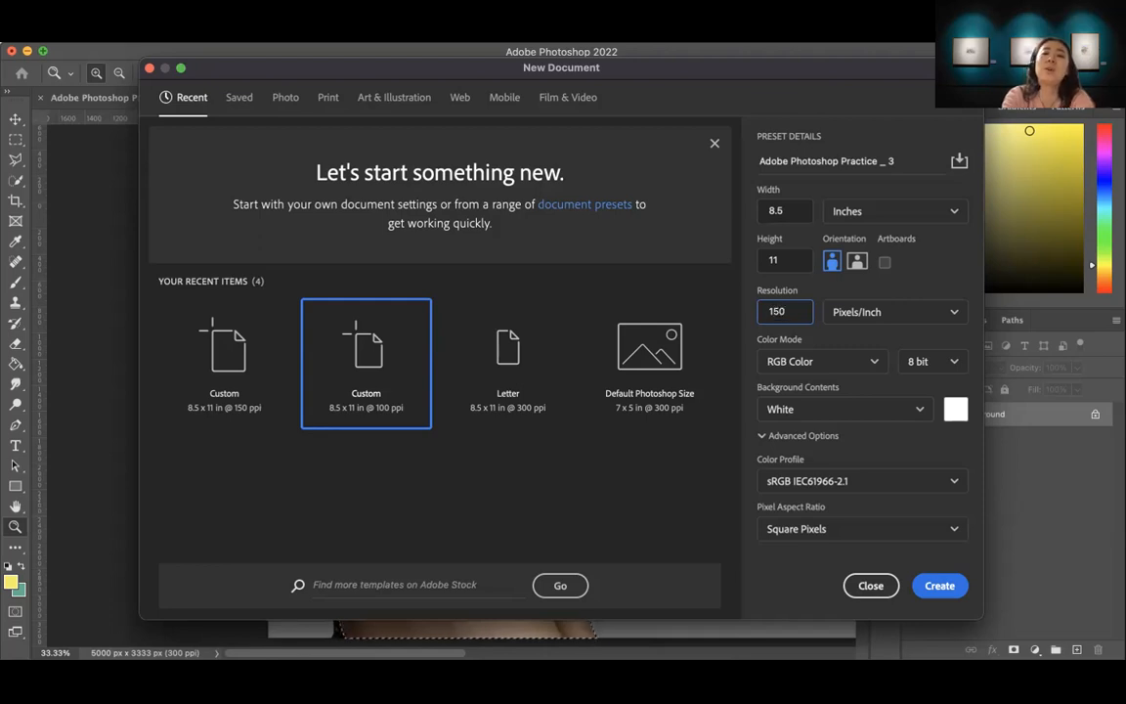
left_click(940, 585)
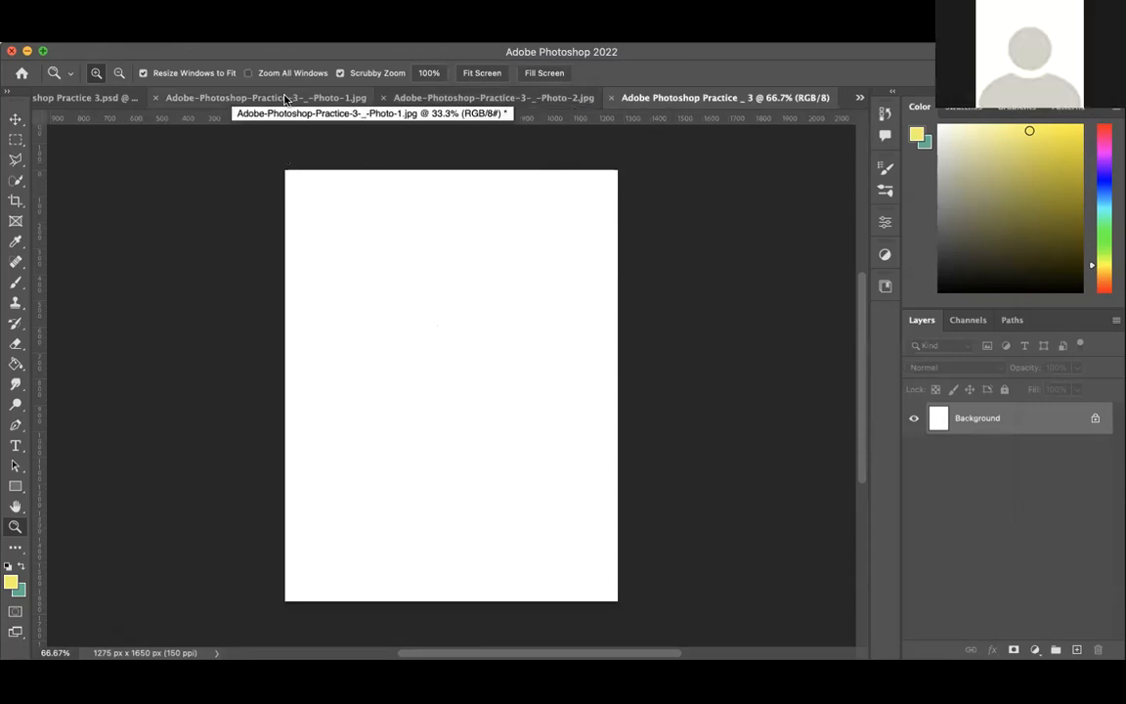
Step: Copy the selected woman from the Photo-1 document and paste her into the "Adobe Photoshop Practice _ 3" document
left_click(221, 98)
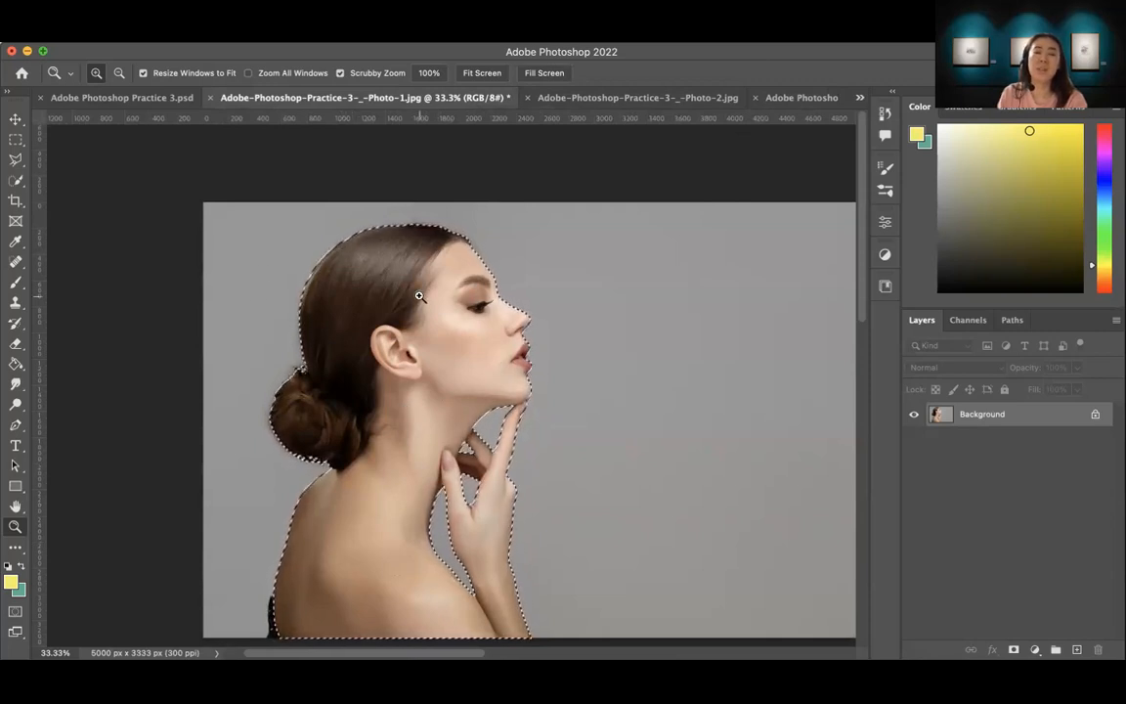
left_click(146, 35)
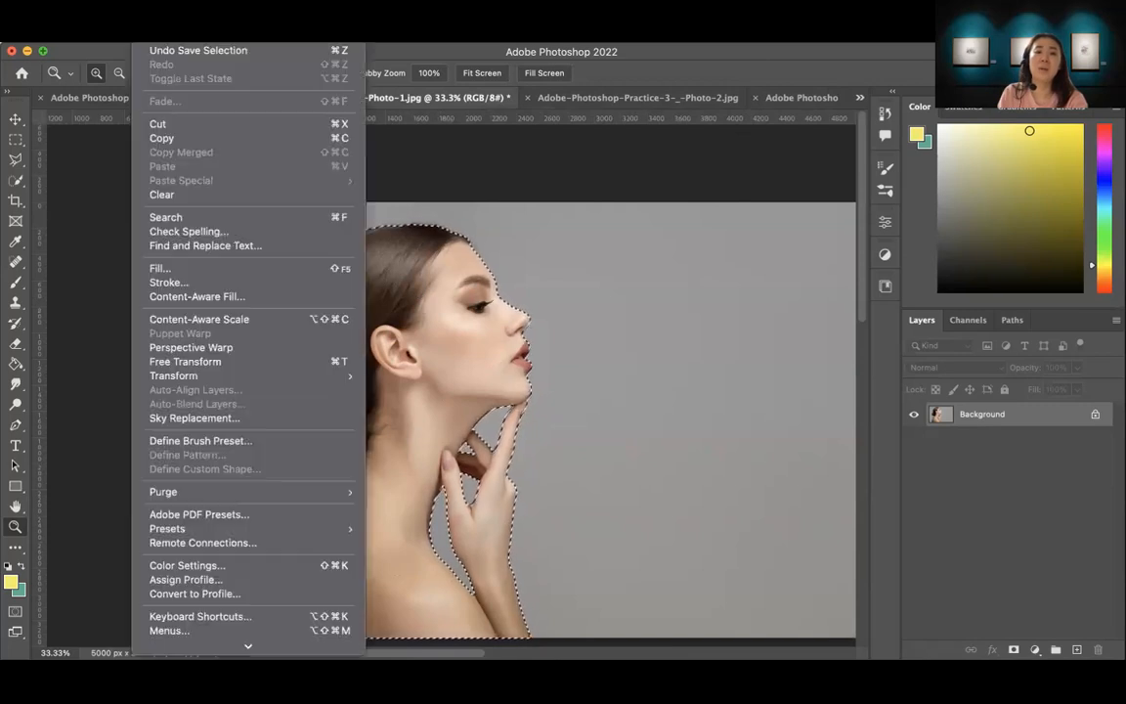
left_click(166, 140)
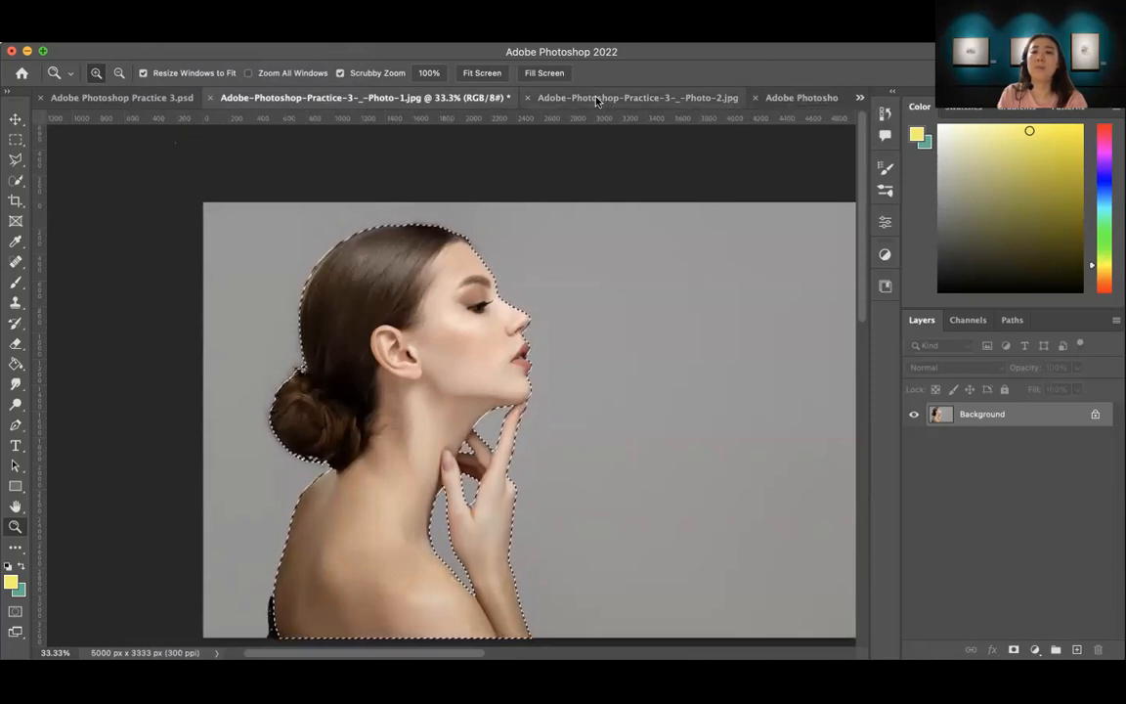
left_click(802, 98)
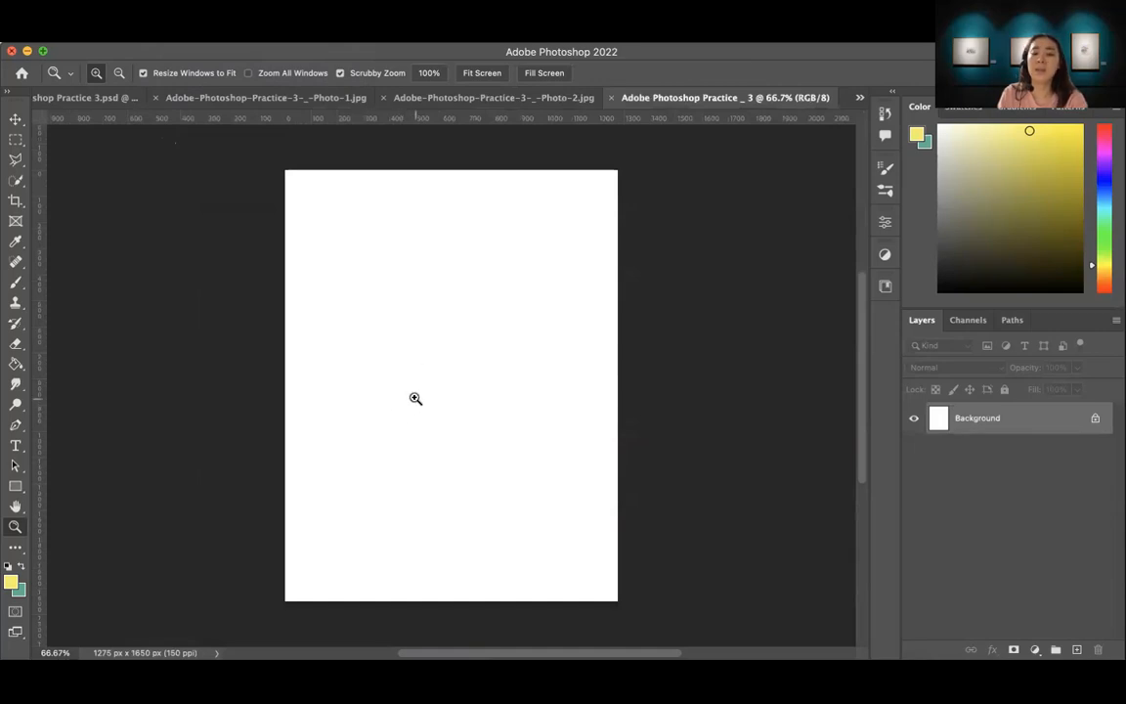
key("cmd+v")
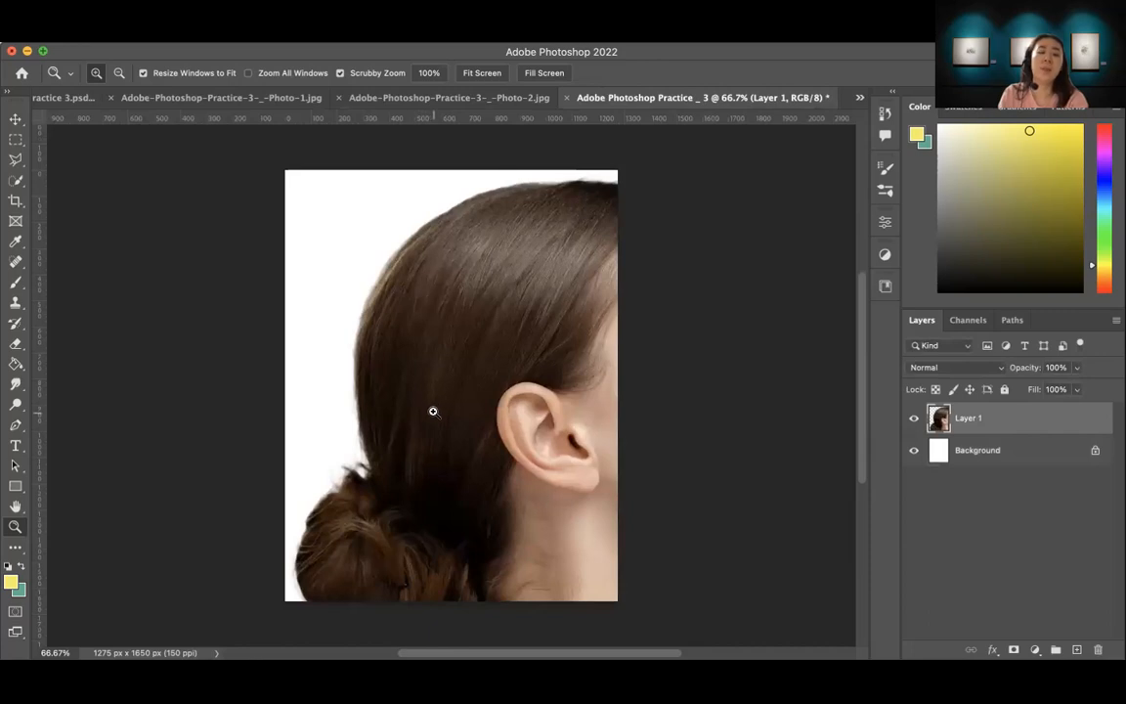
left_click(147, 36)
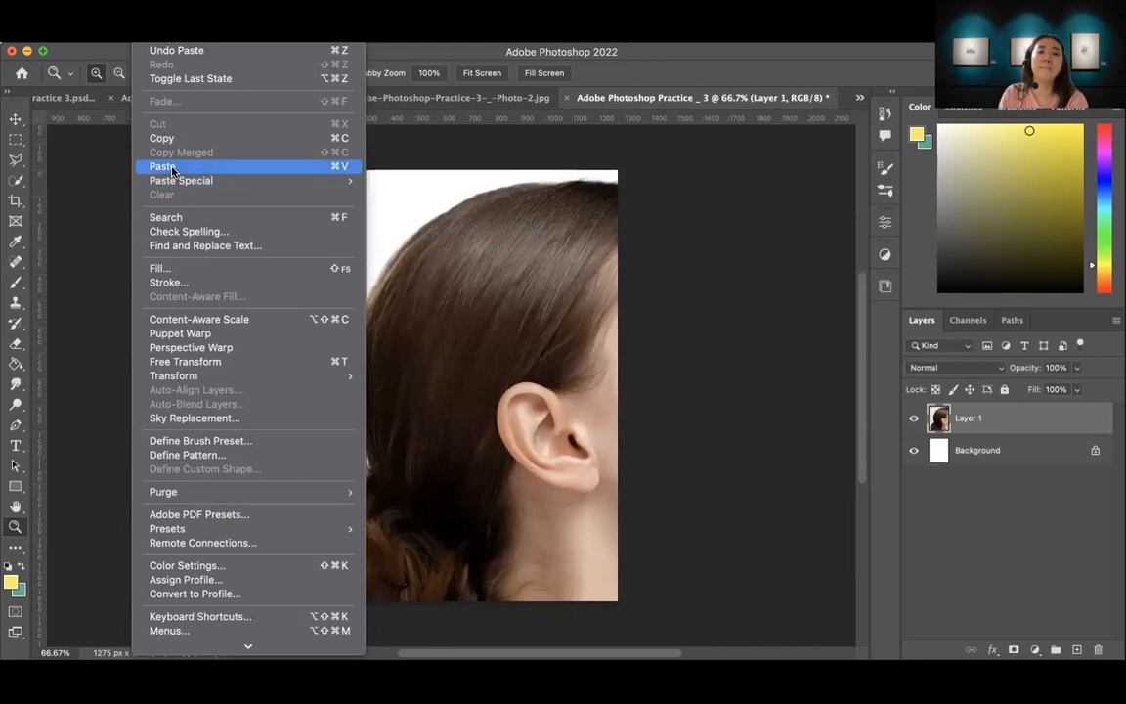
Step: Scale the pasted woman proportionally to about 47.75% and move her flush with the page's bottom edge, slightly right of centre
left_click(15, 119)
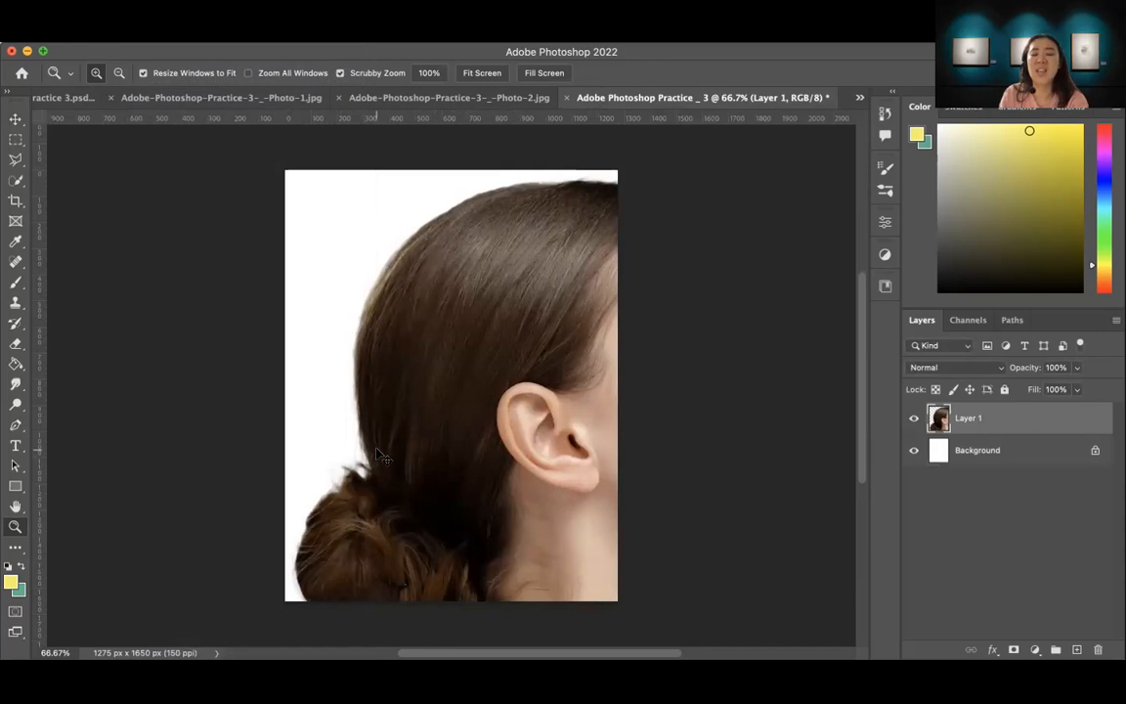
key("ctrl+t")
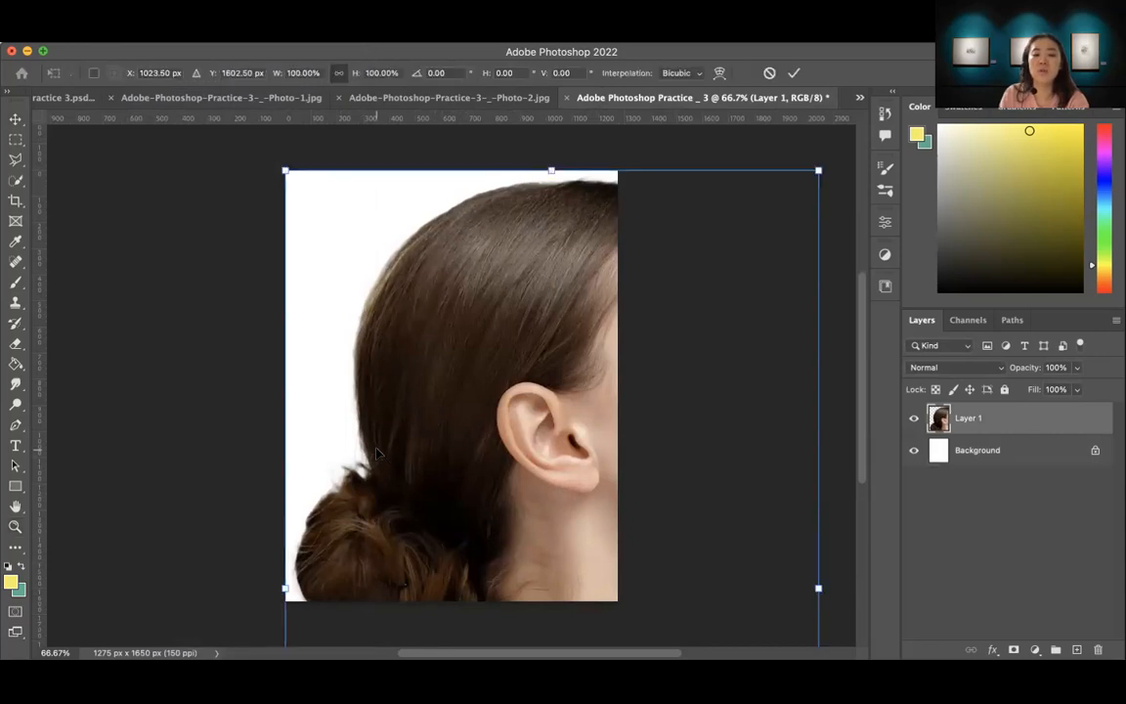
left_click(144, 41)
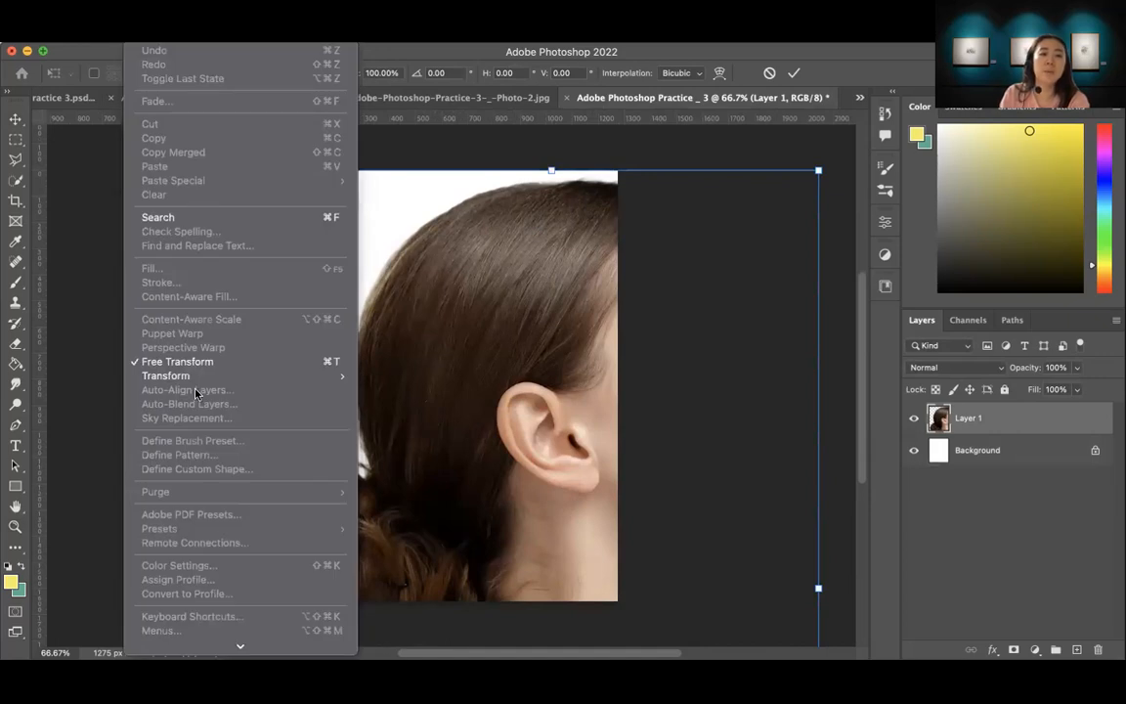
mouse_move(189, 382)
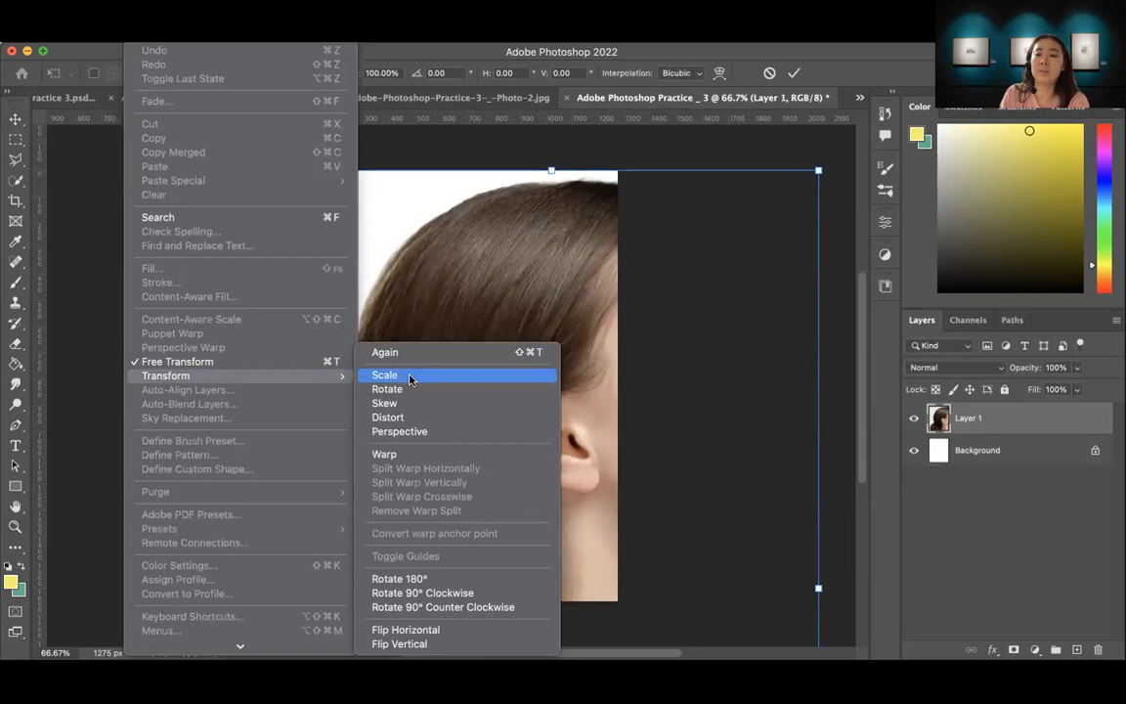
left_click(78, 311)
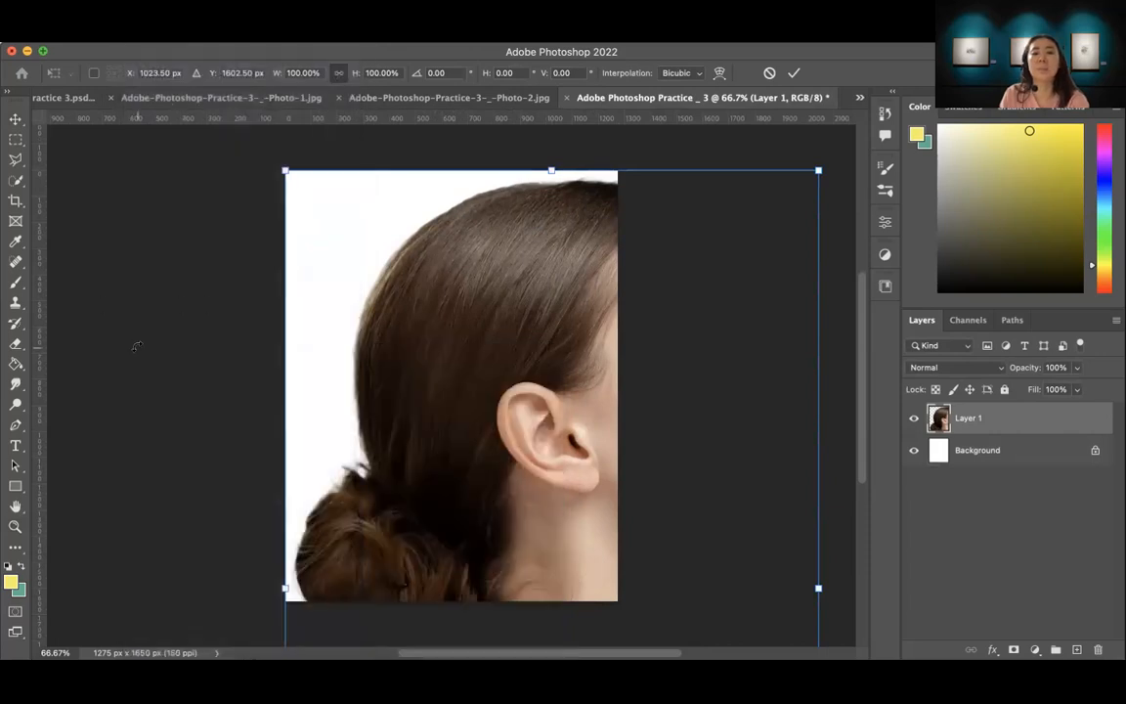
left_click_drag(819, 170, 678, 388)
left_click_drag(752, 353, 546, 337)
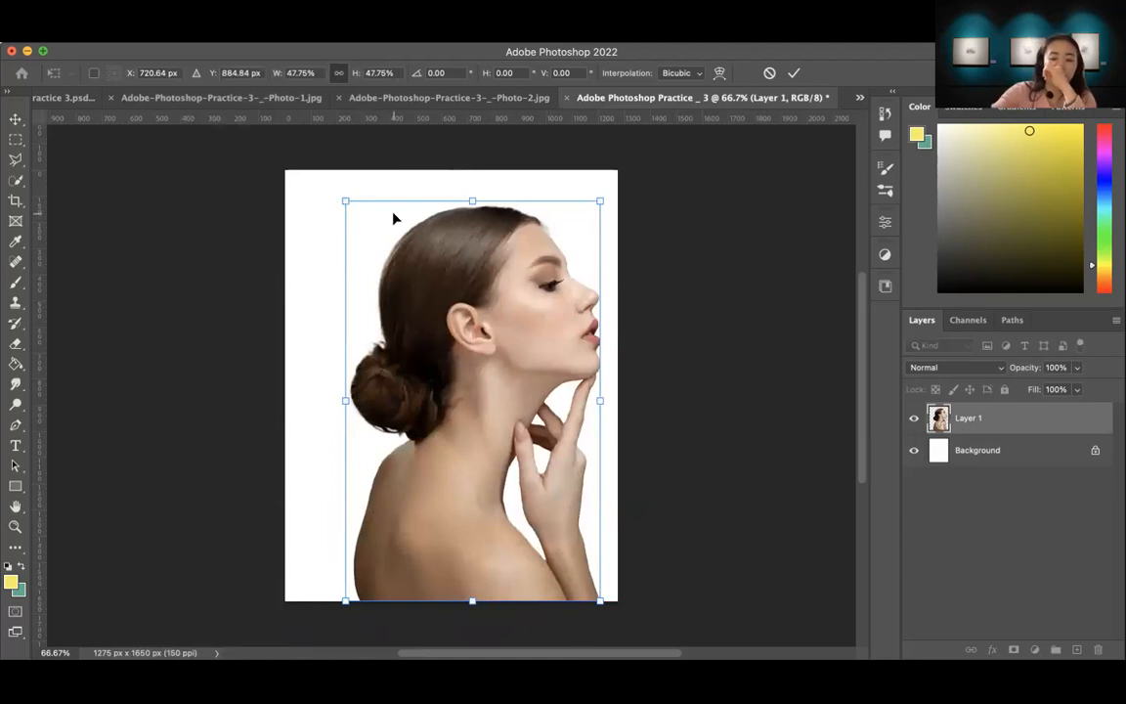
key("z")
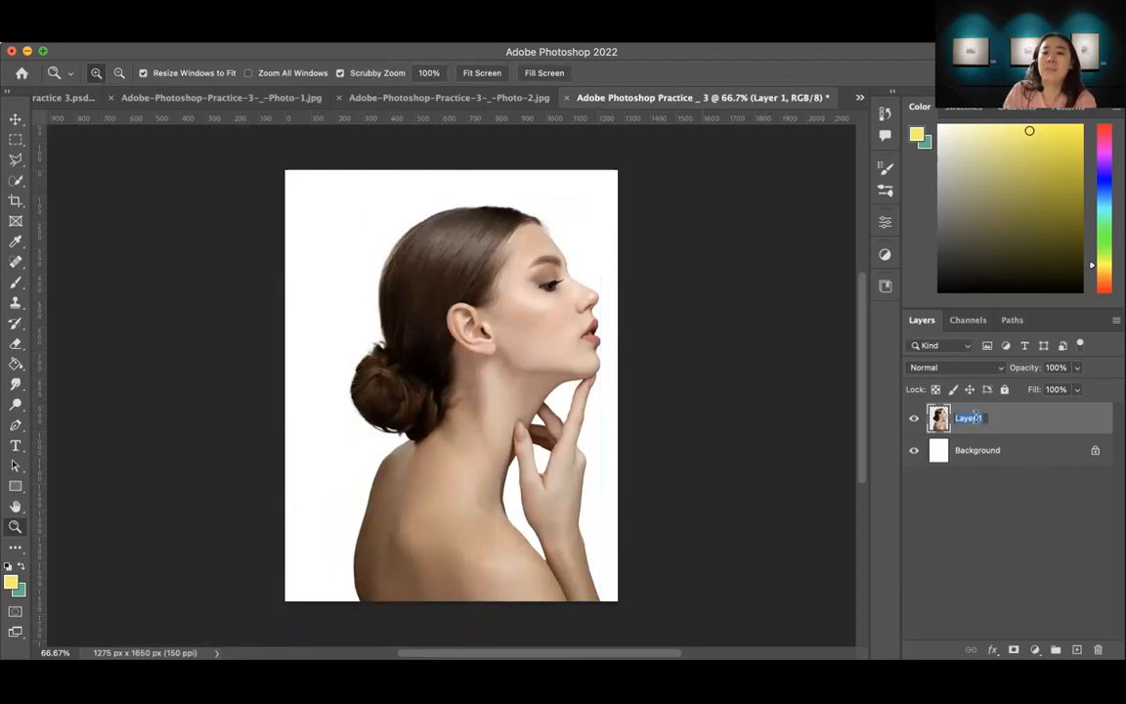
Step: Rename the woman's layer as "Model"
type("Model")
key("Return")
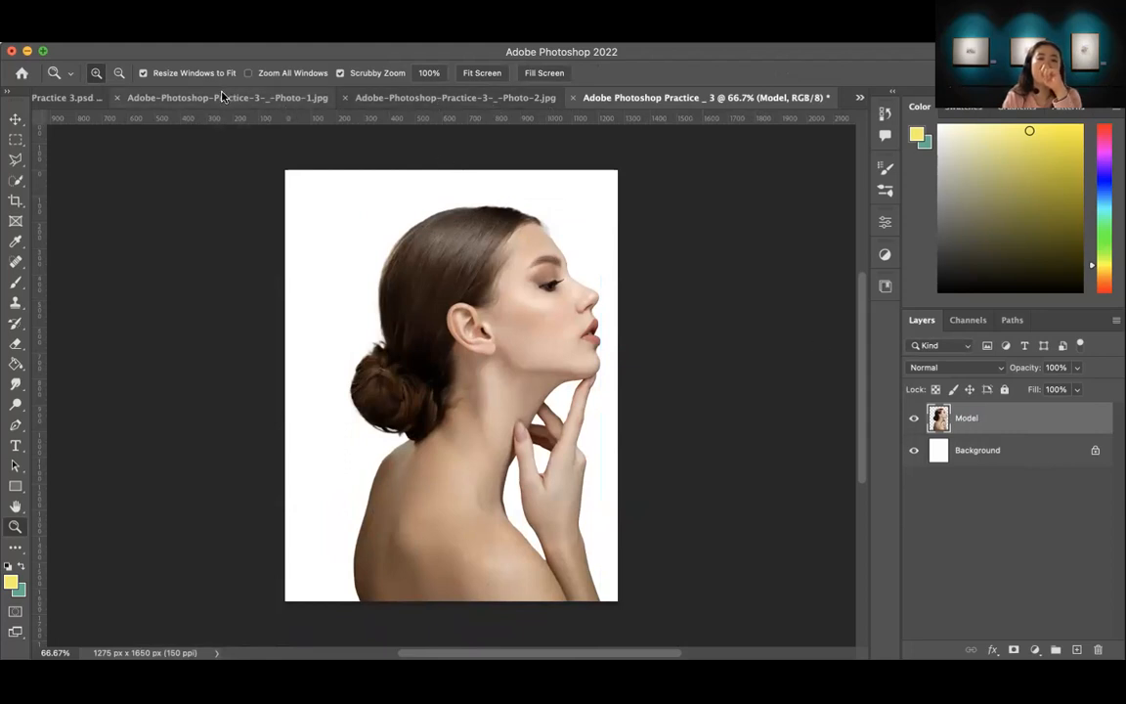
Step: Switch to the Photo-2 flower document and select both flowers with Select Subject
left_click(456, 97)
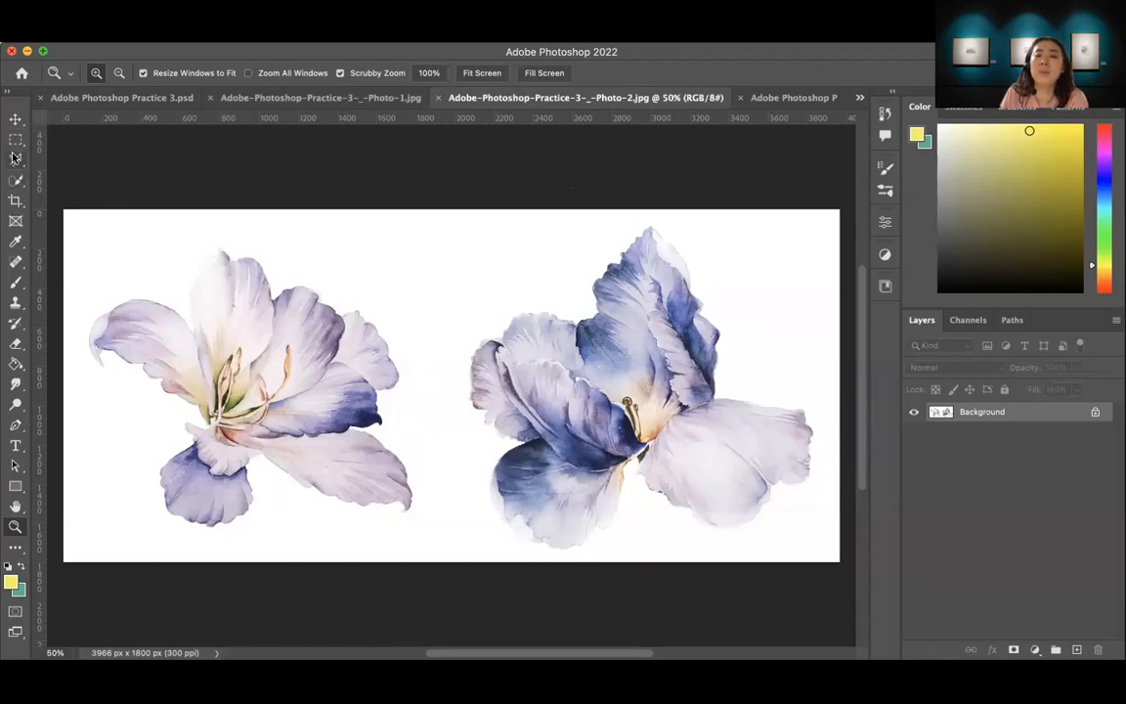
left_click(14, 183)
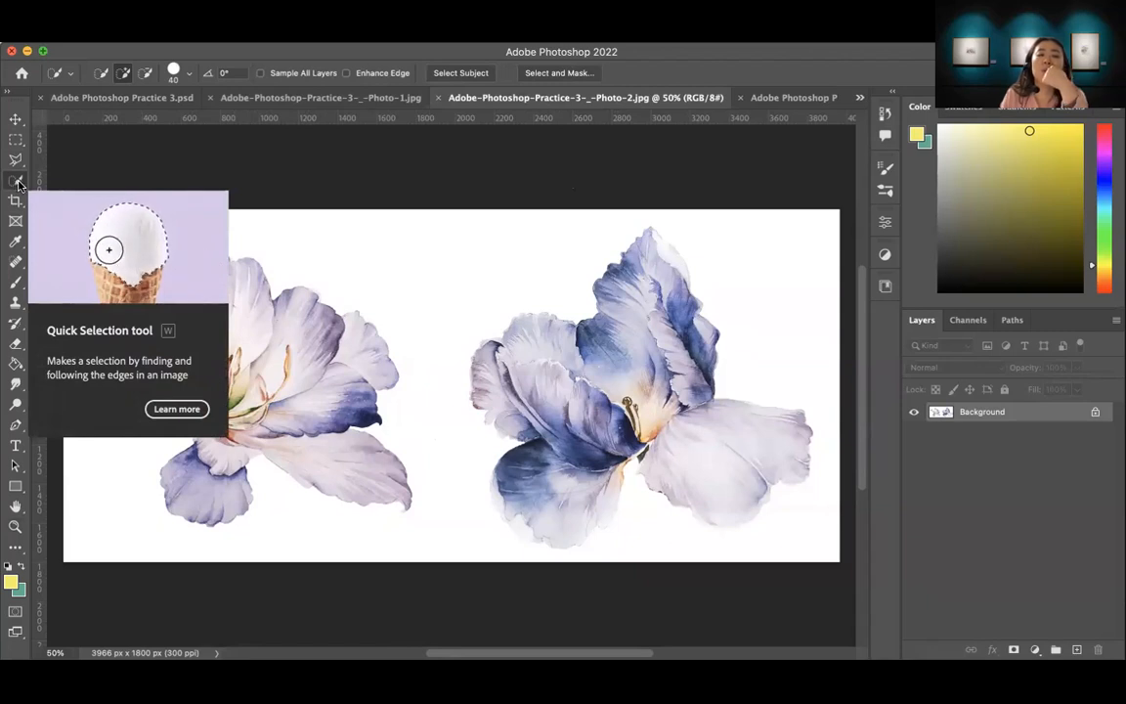
left_click(466, 74)
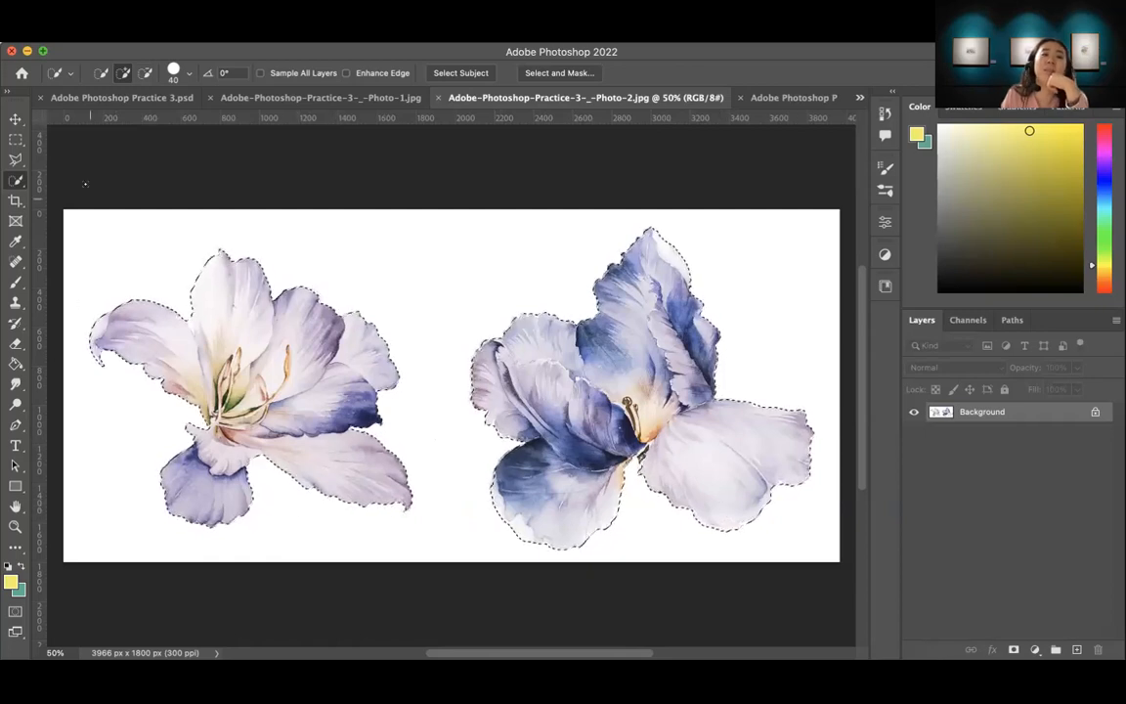
Step: Subtract the blue flower on the right from the selection with a rectangular marquee, and clear the remaining selection
left_click(16, 158)
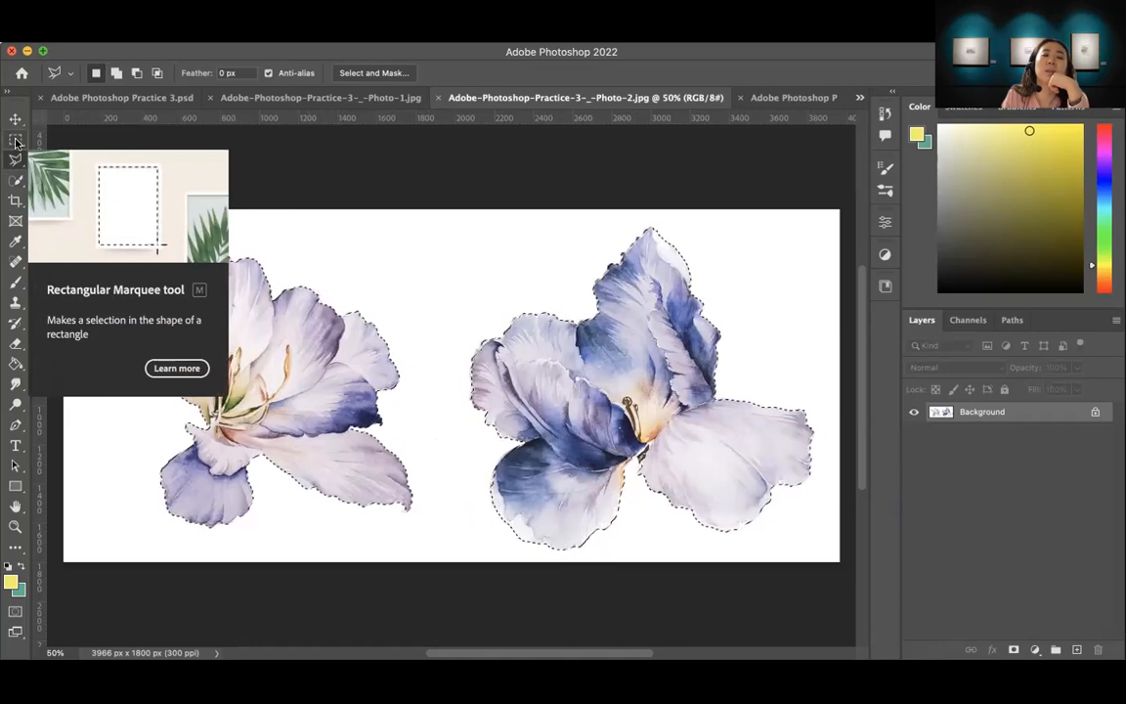
left_click(16, 141)
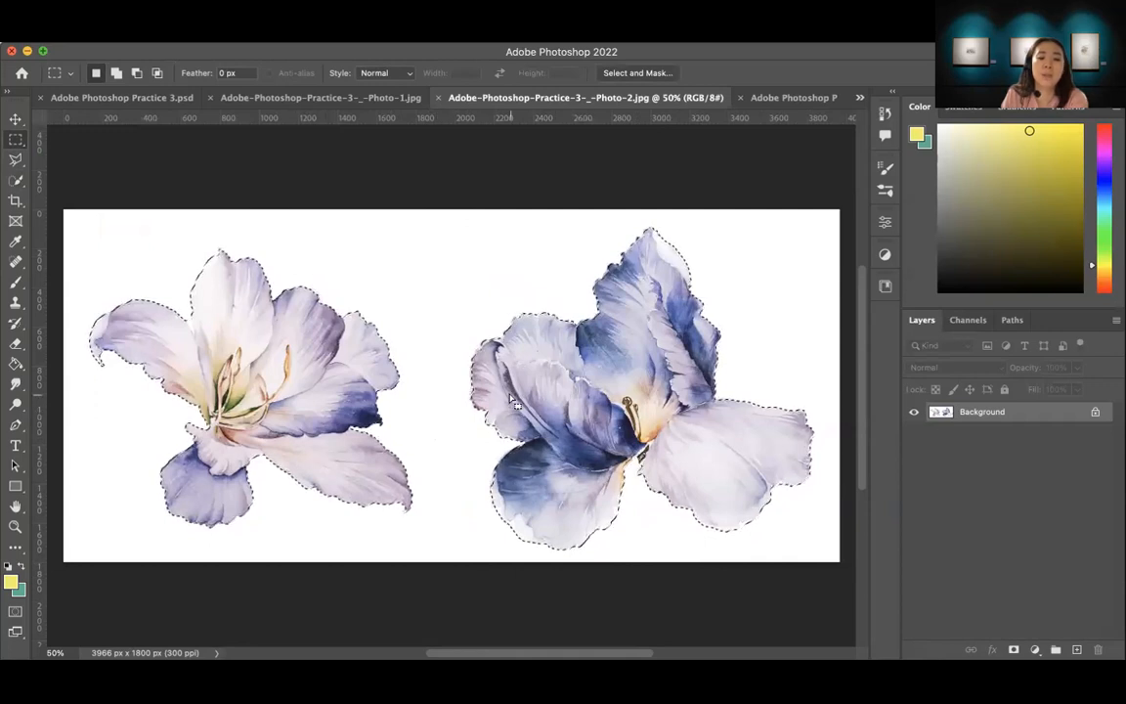
key("alt")
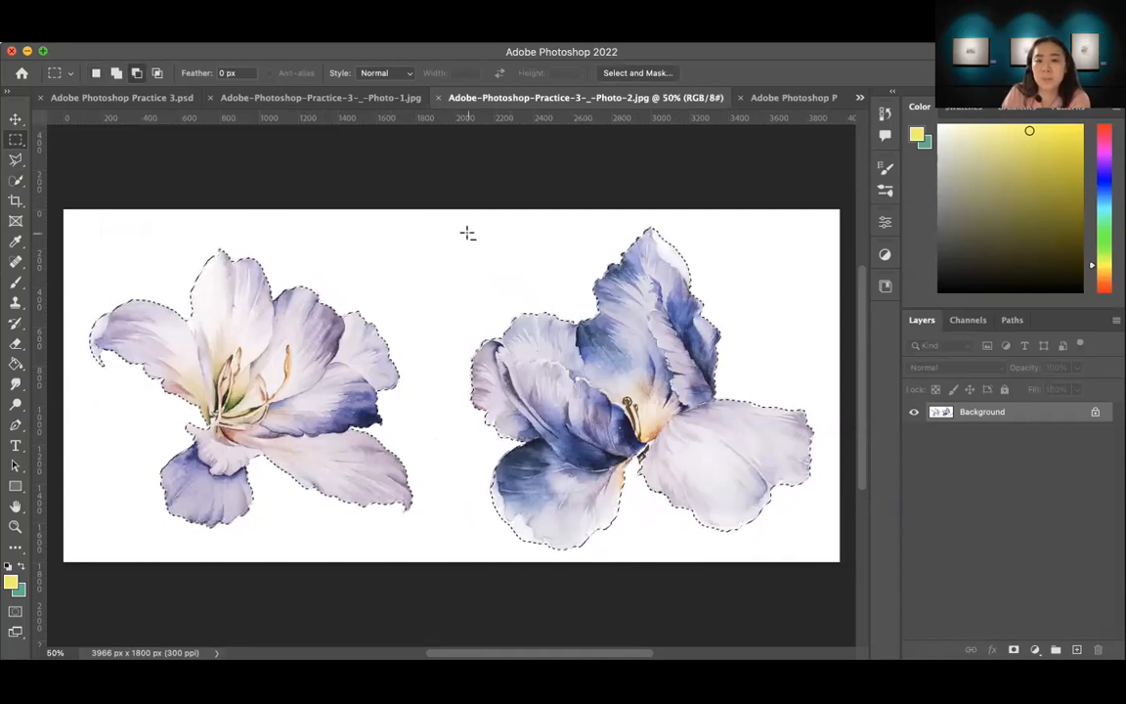
left_click_drag(437, 219, 828, 559)
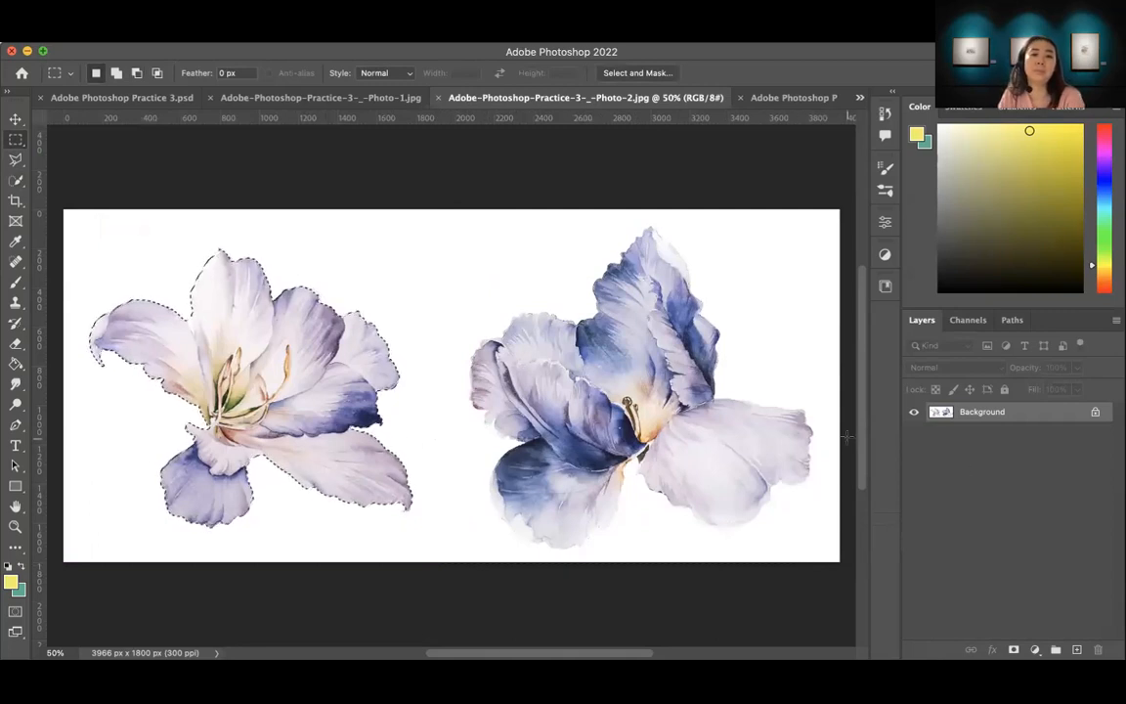
left_click(340, 335)
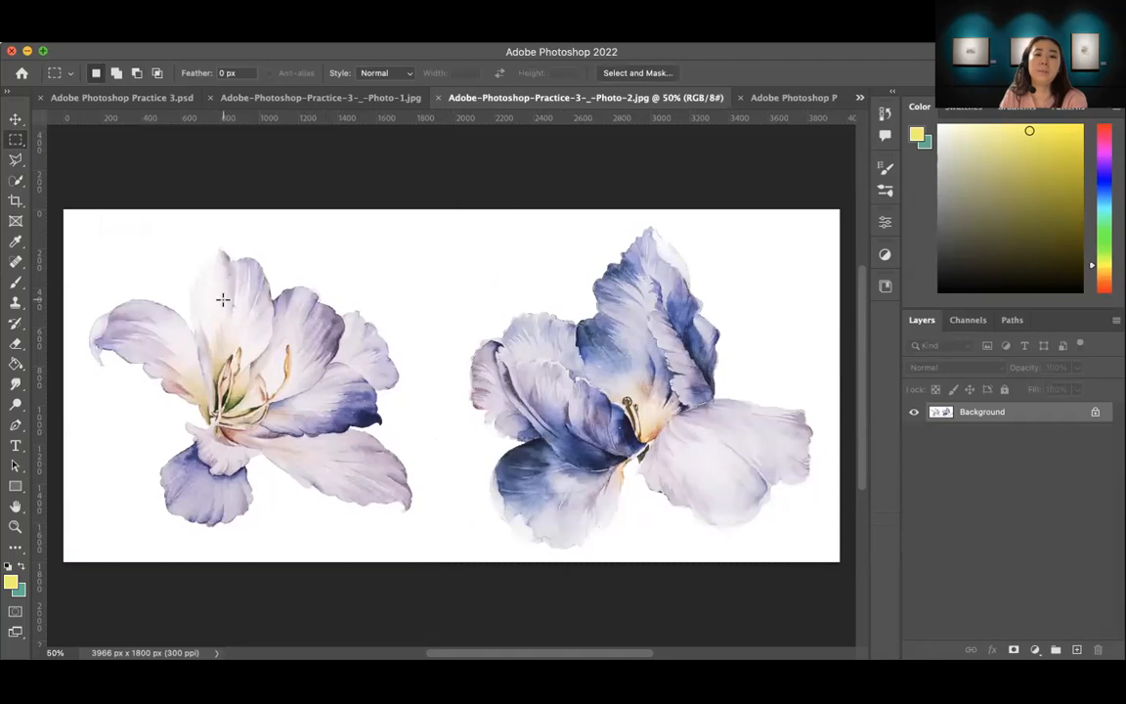
Step: Add black text reading "Unselect specific part: hold Alt Key" above the flowers and shift it left
key("t")
left_click(387, 246)
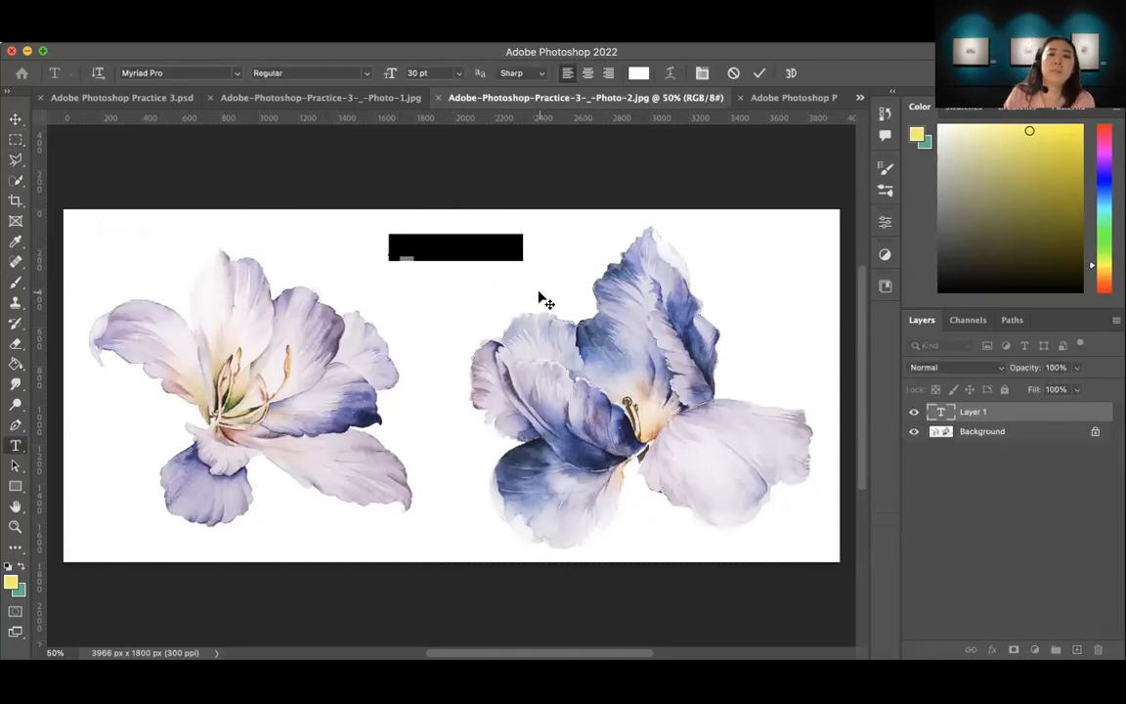
left_click(8, 567)
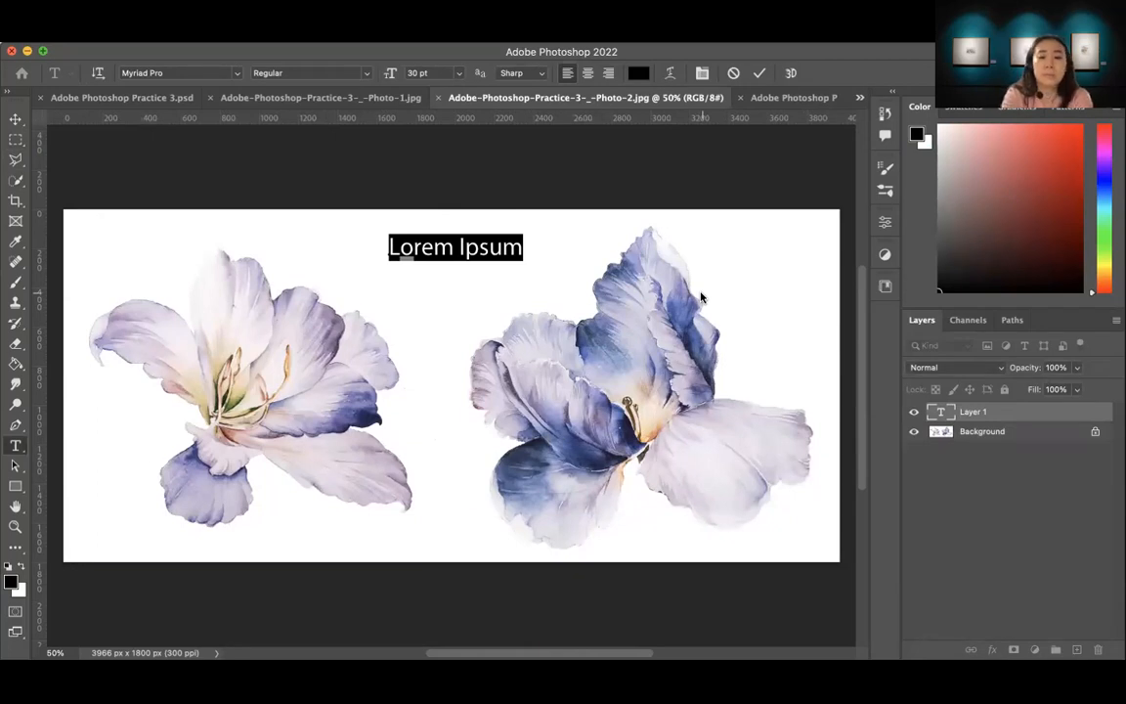
type("Unselect specific part")
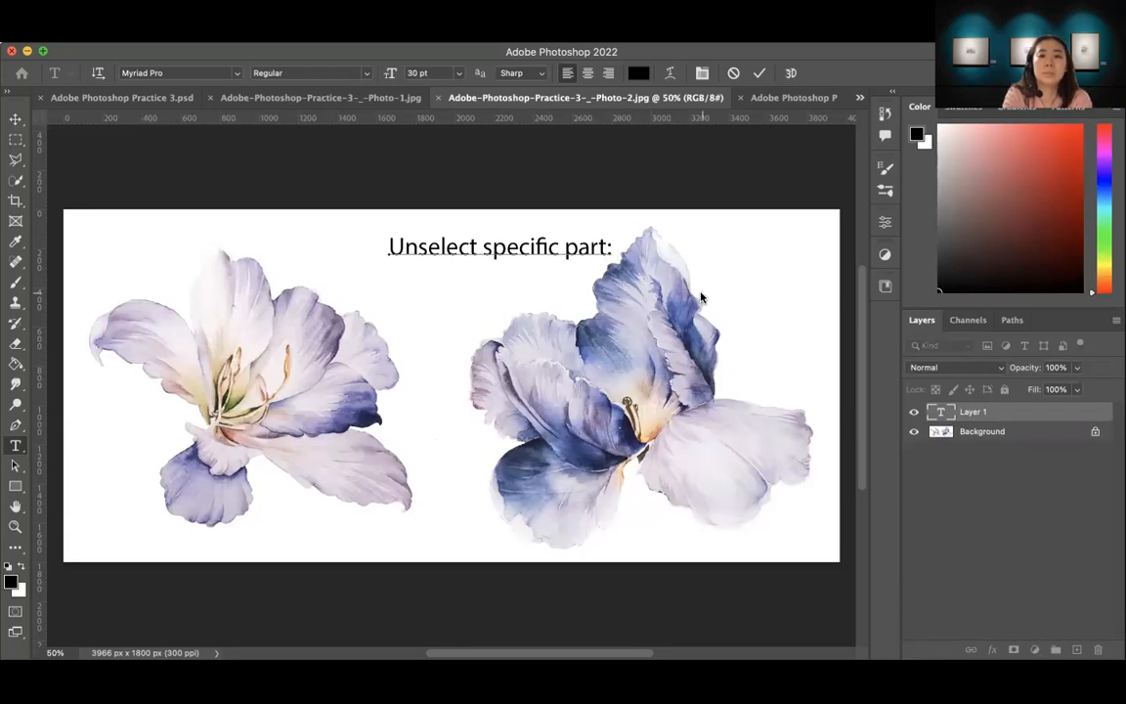
type(": ho")
type("ld A")
type("rt")
key("BackSpace")
key("BackSpace")
type("lt K")
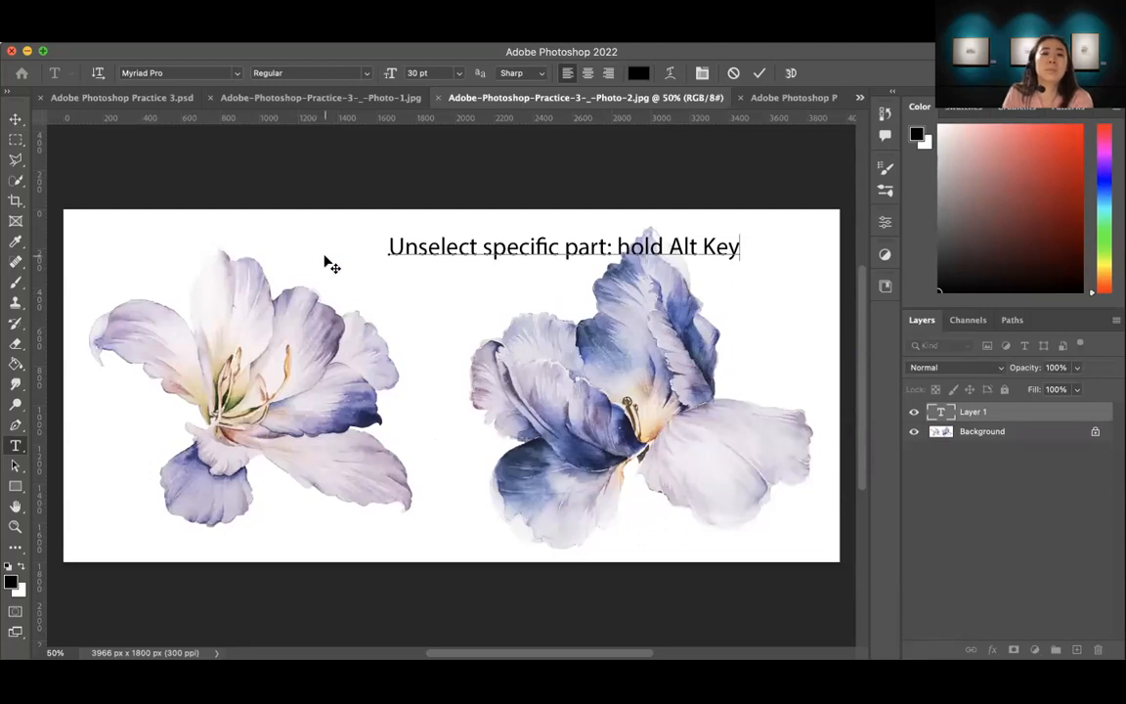
left_click(14, 118)
left_click_drag(472, 250, 348, 239)
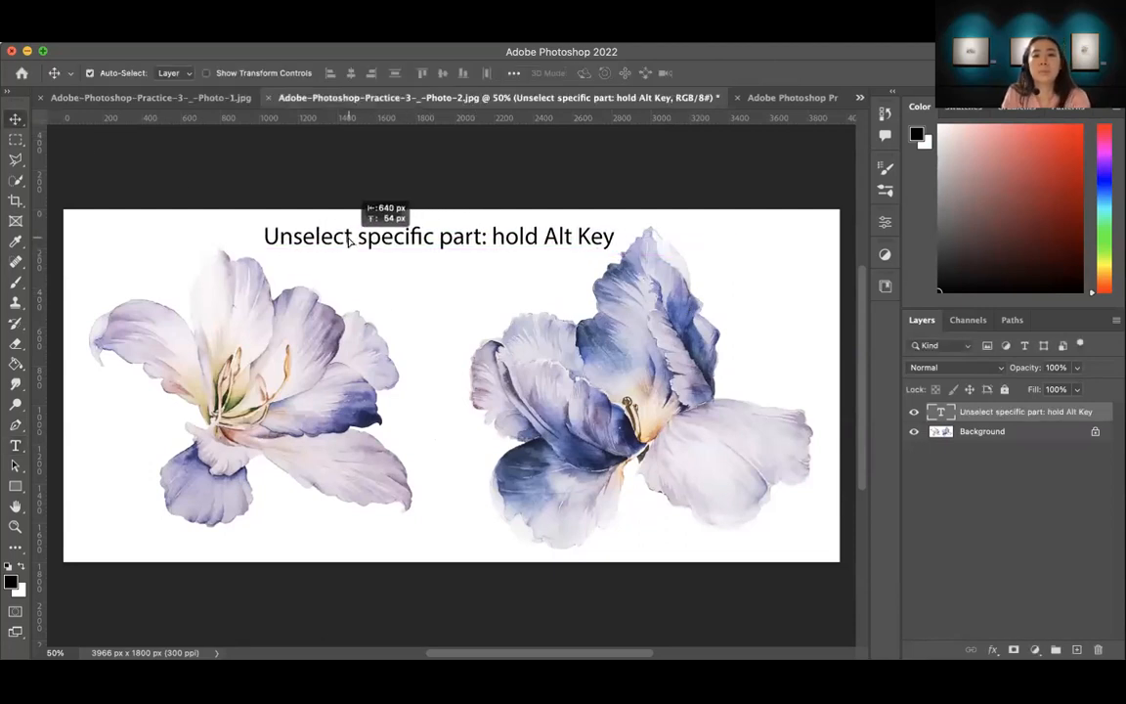
Step: Extend the text note with "with any selection tool" and move it left so the whole line fits on the canvas
key("t")
left_click(614, 236)
type("with any s")
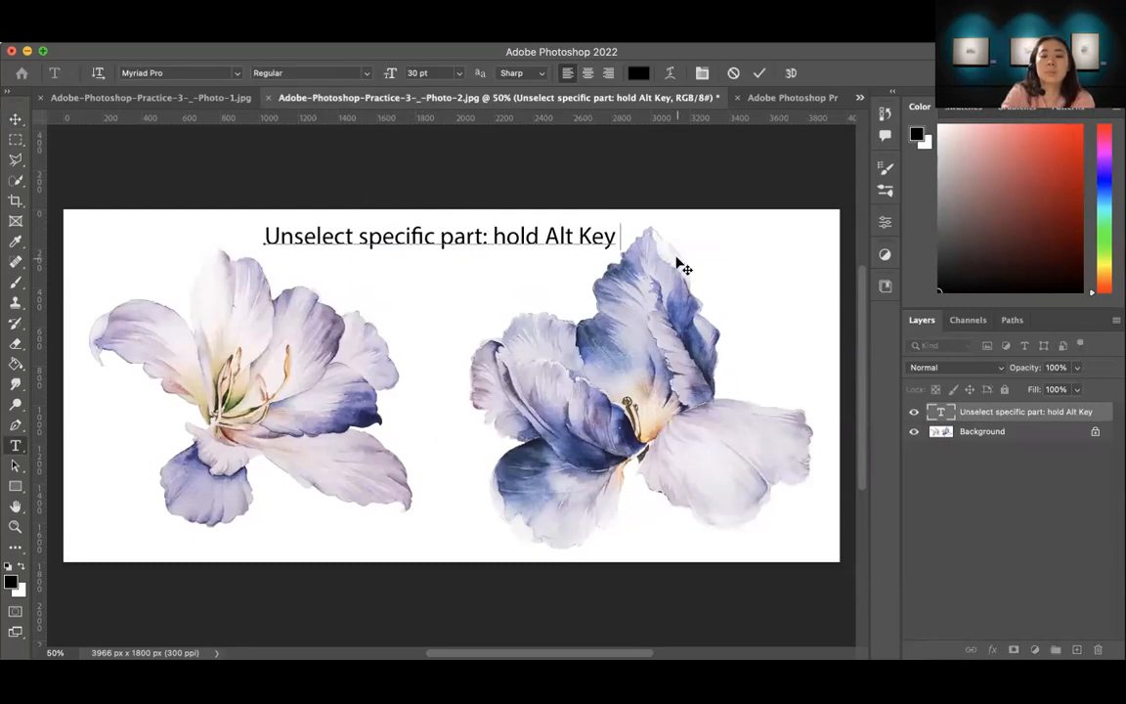
type("le")
key("BackSpace")
key("BackSpace")
type("elctio")
key("BackSpace")
key("BackSpace")
key("BackSpace")
key("BackSpace")
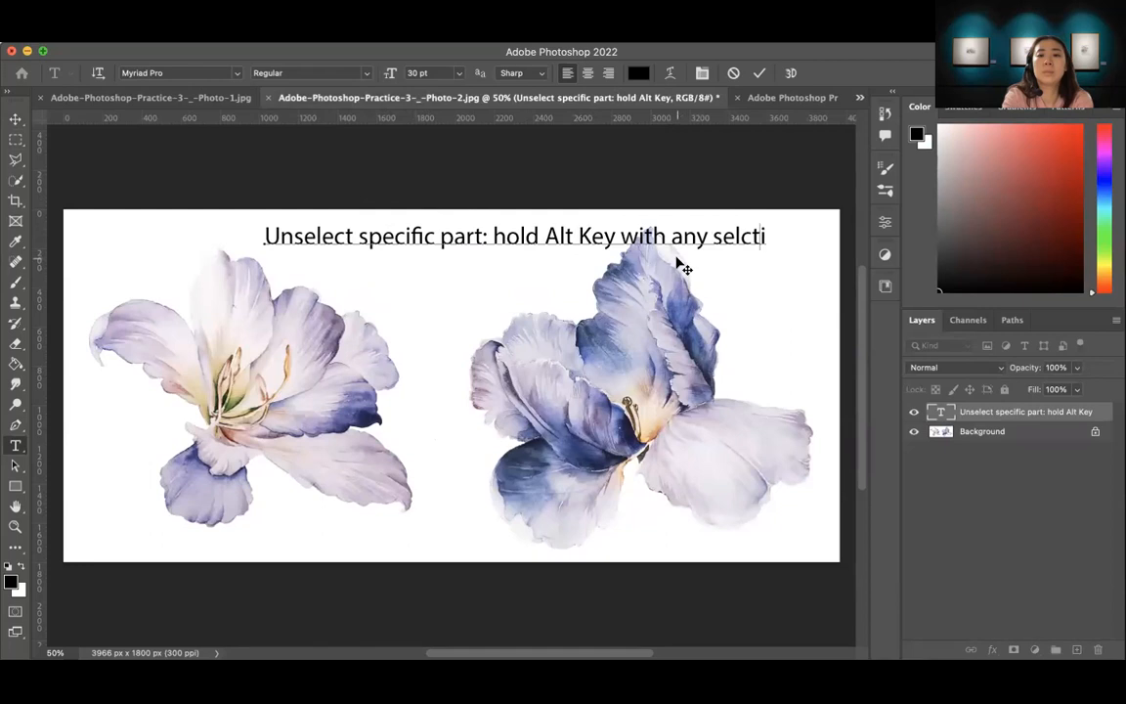
type("tion toc")
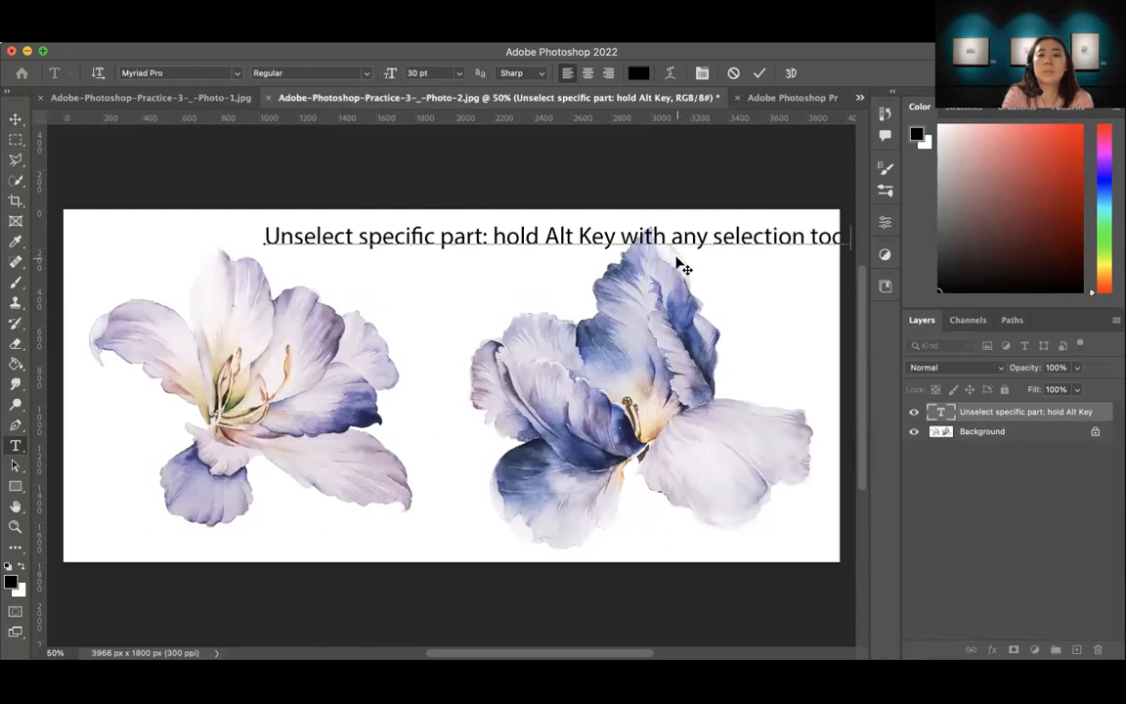
left_click(16, 119)
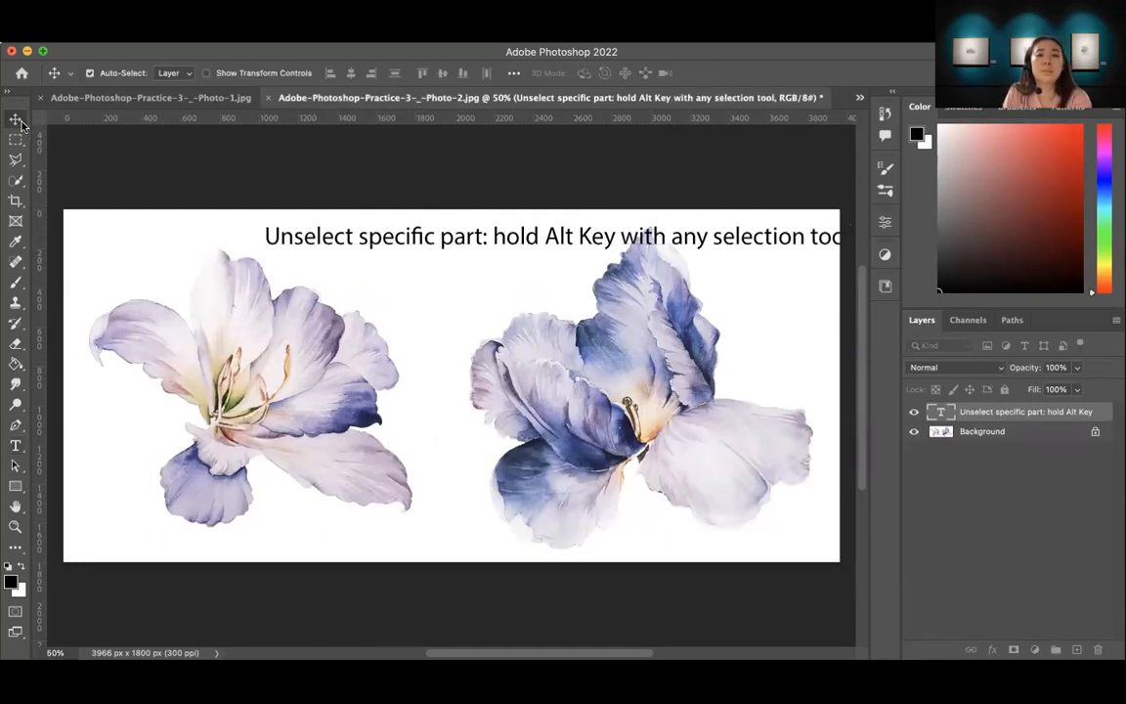
left_click_drag(407, 249, 306, 253)
Step: Select both flowers on the Background layer with Select Subject and subtract the right-hand flower using a rectangular marquee
left_click(1010, 433)
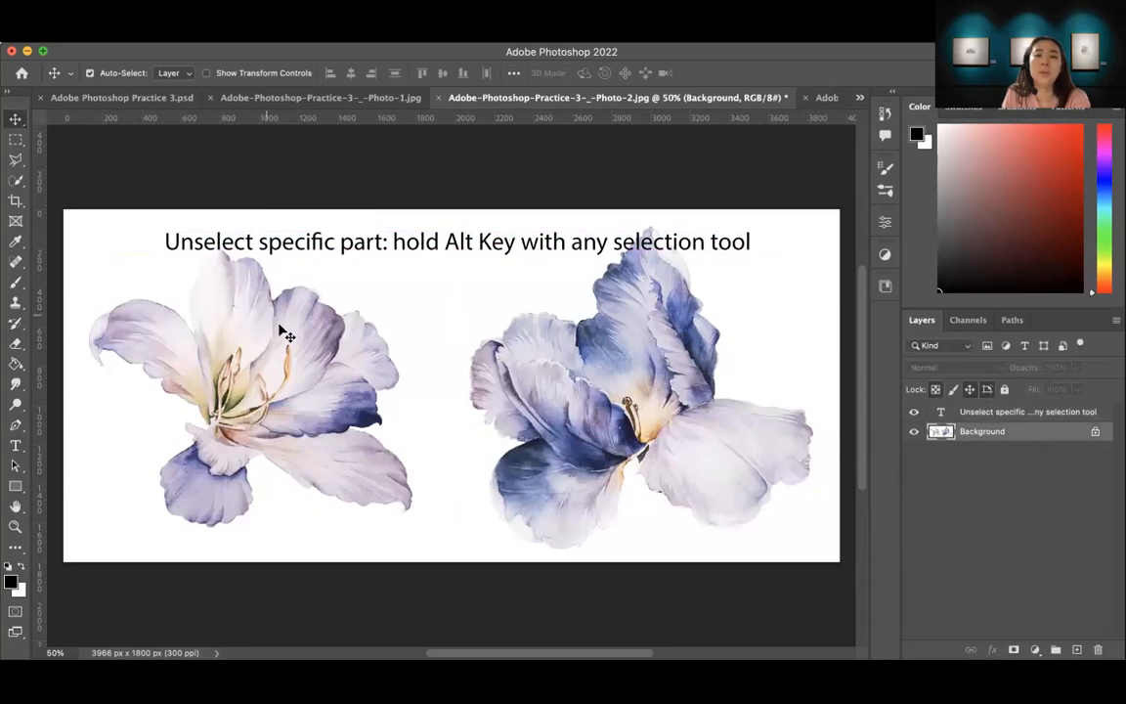
left_click(16, 184)
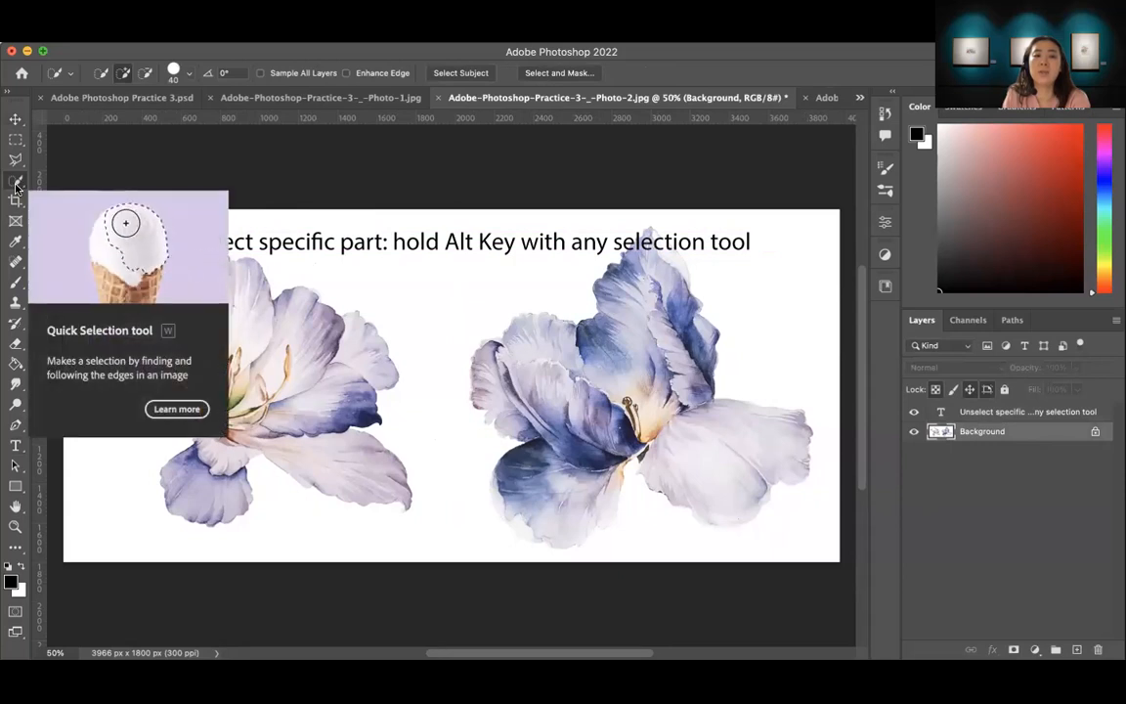
left_click(457, 73)
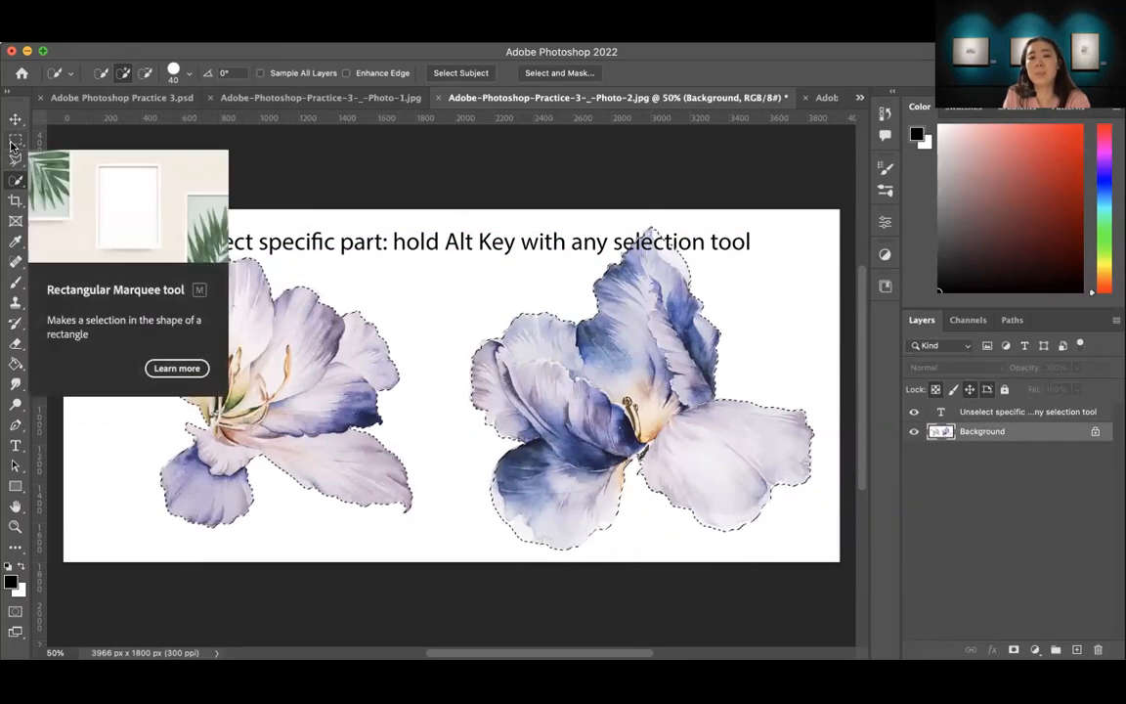
left_click(14, 140)
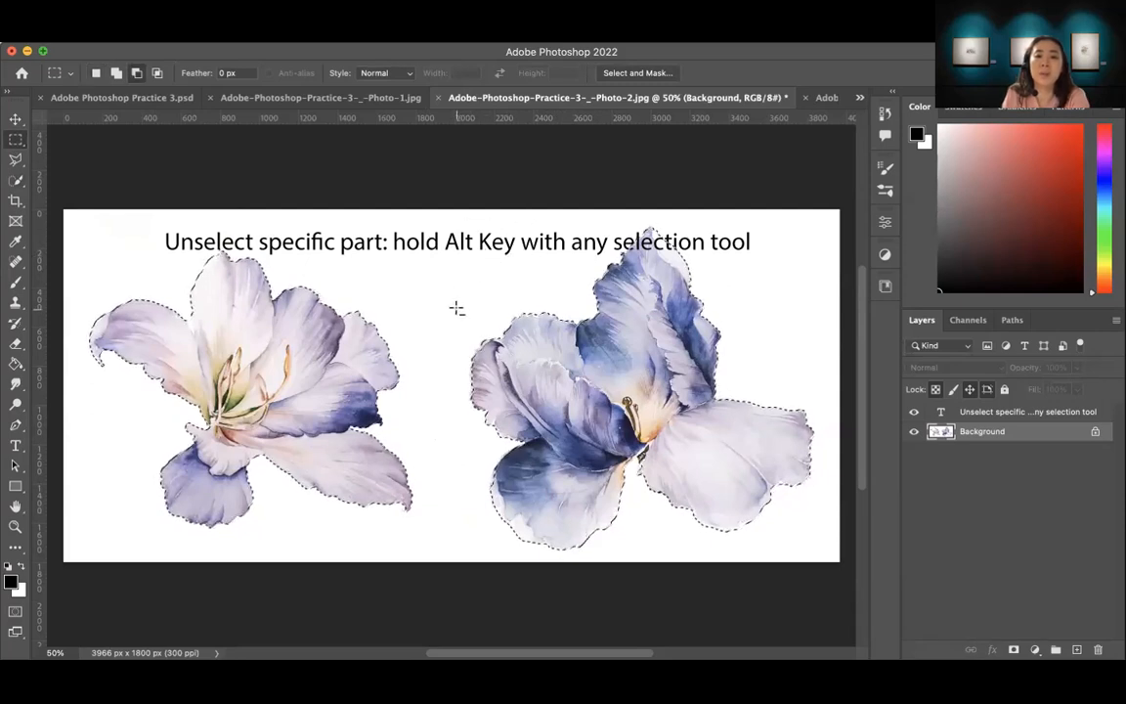
left_click_drag(446, 219, 829, 556)
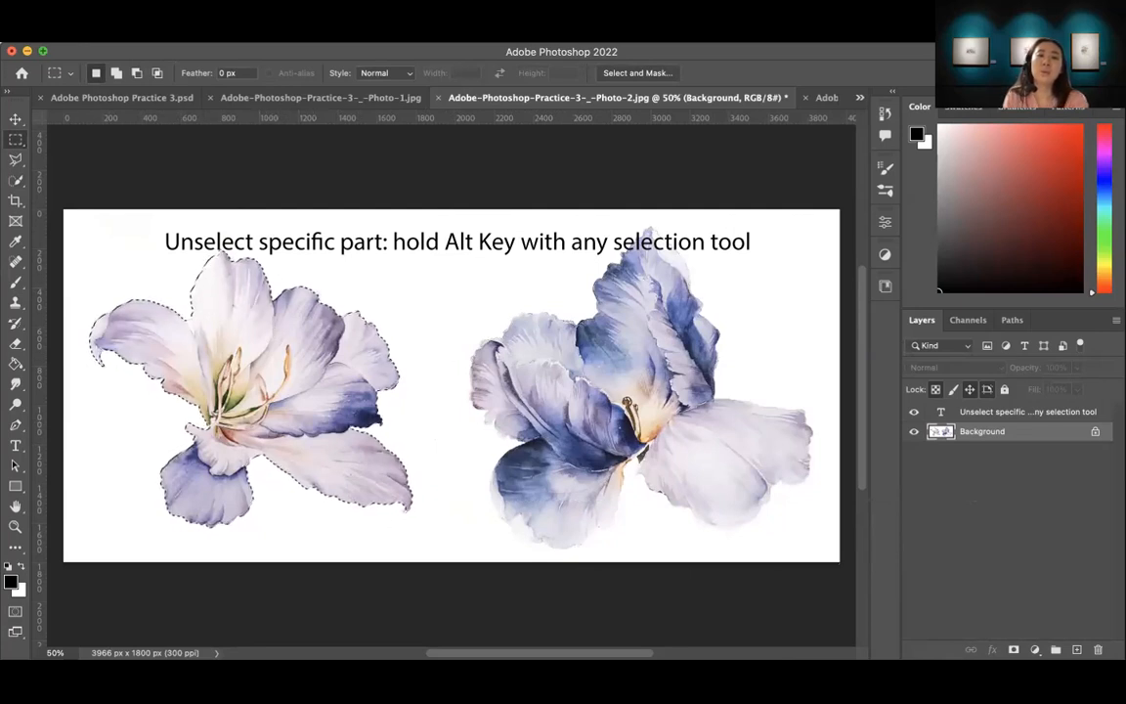
Step: Save the left flower's selection as a new channel named "flower"
left_click(311, 34)
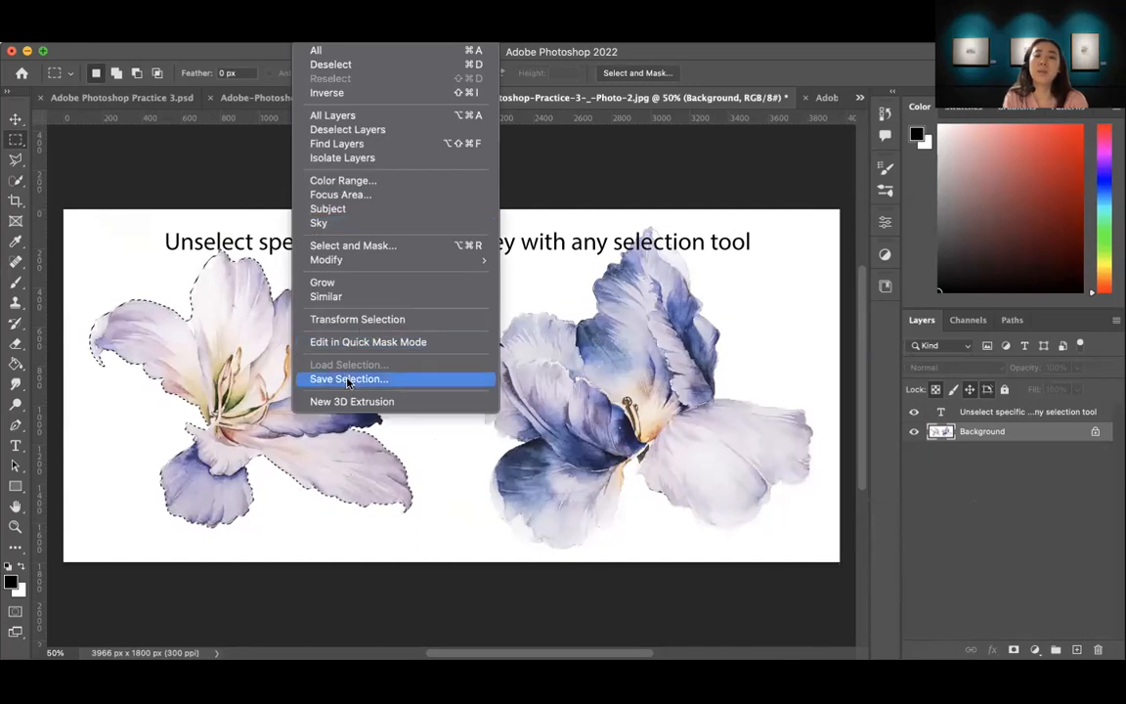
left_click(347, 380)
type("flower")
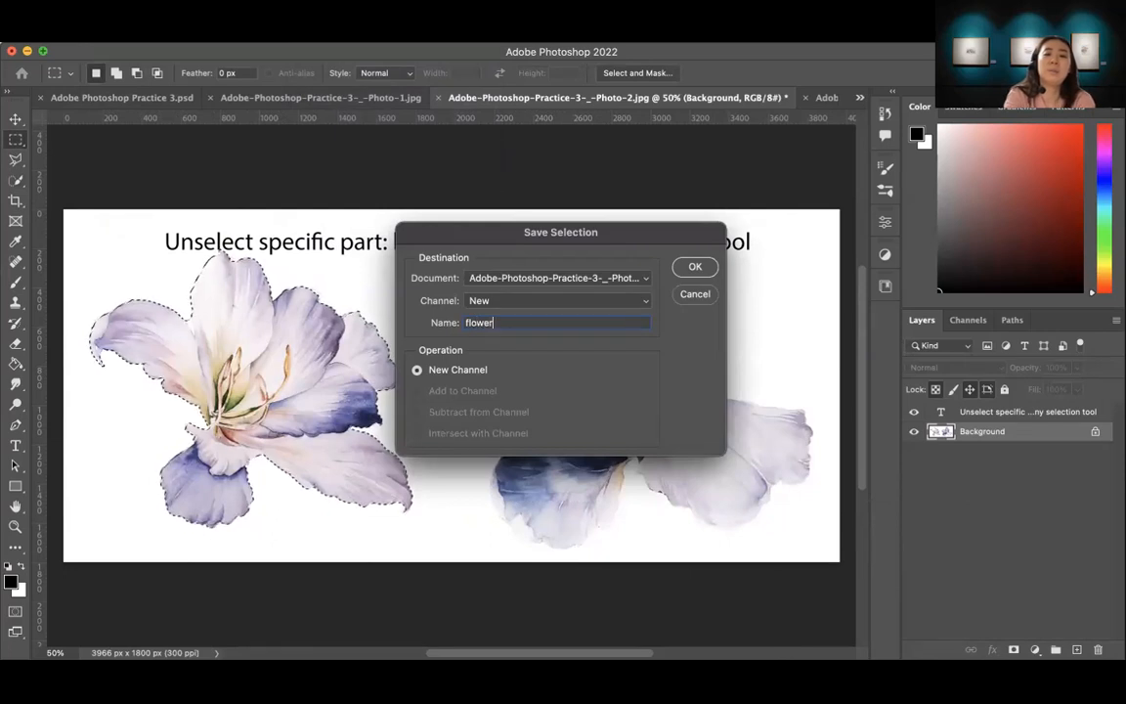
key("Return")
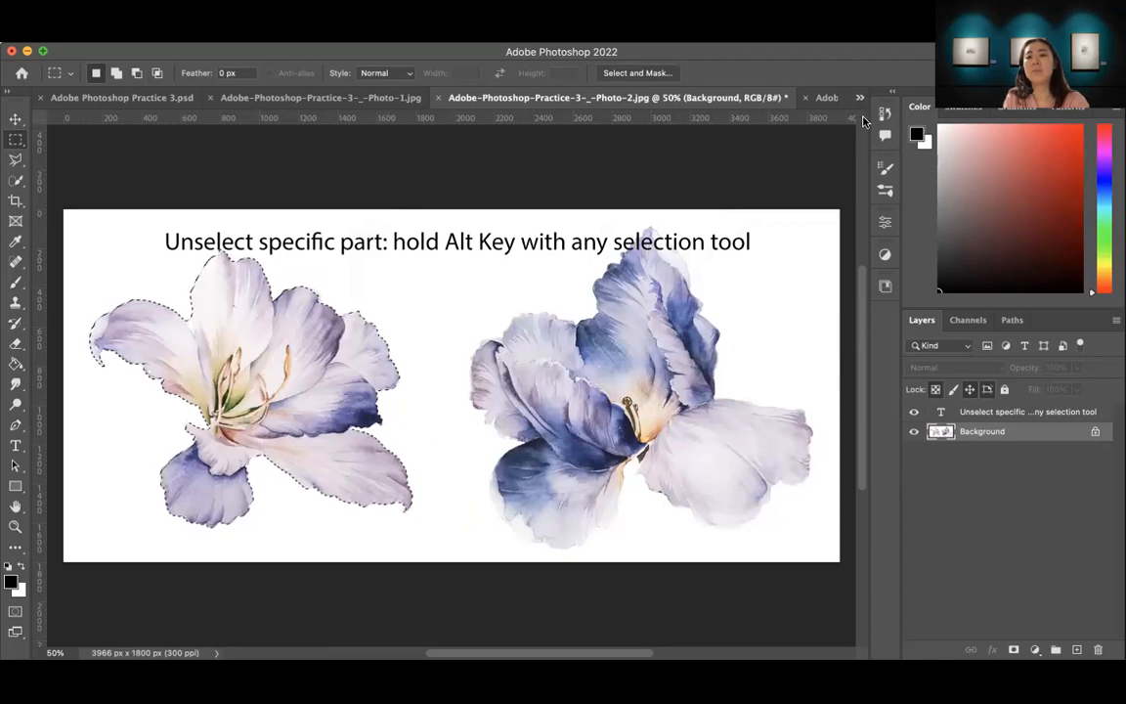
Step: Copy the selected flower into the "Adobe Photoshop Practice _ 3" document over the woman
left_click(826, 98)
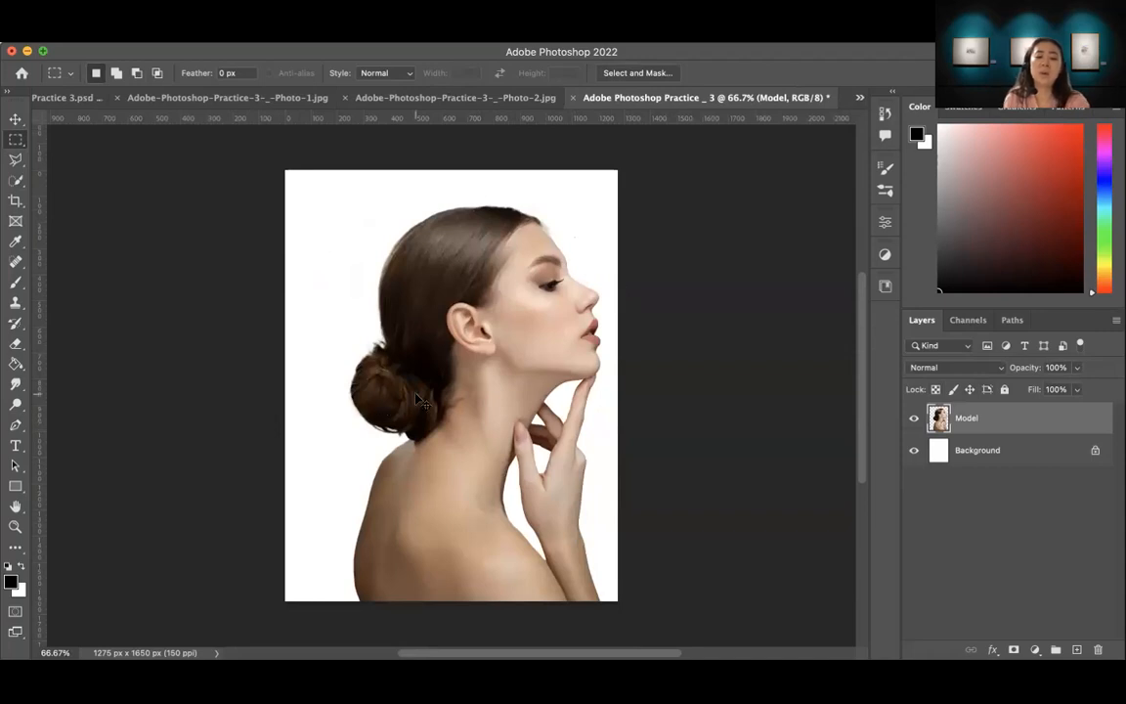
left_click_drag(415, 394, 415, 394)
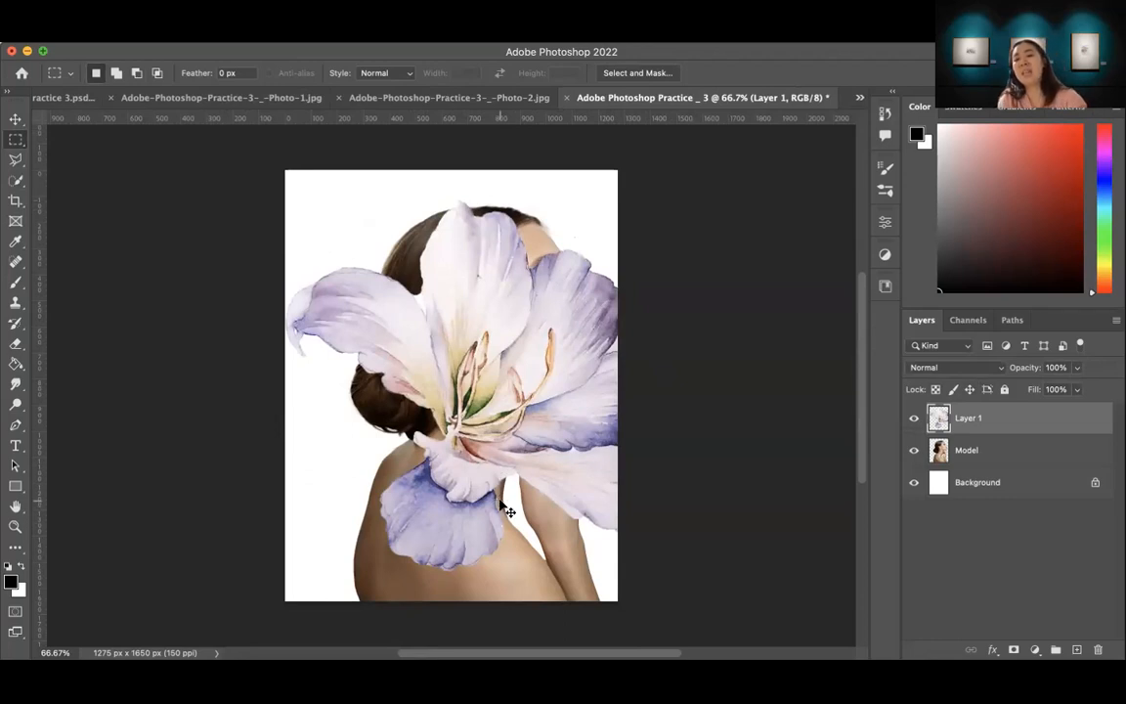
Step: Scale the pasted flower on Layer 1 down to about 58% with Free Transform
key("super+t")
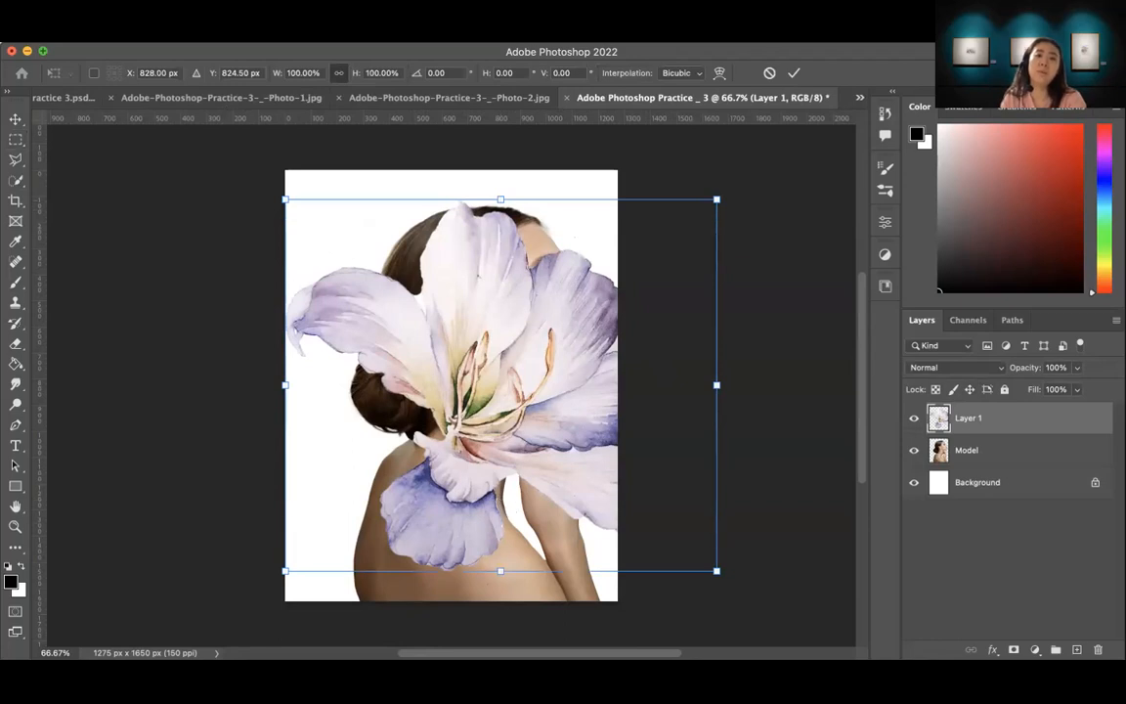
left_click(134, 36)
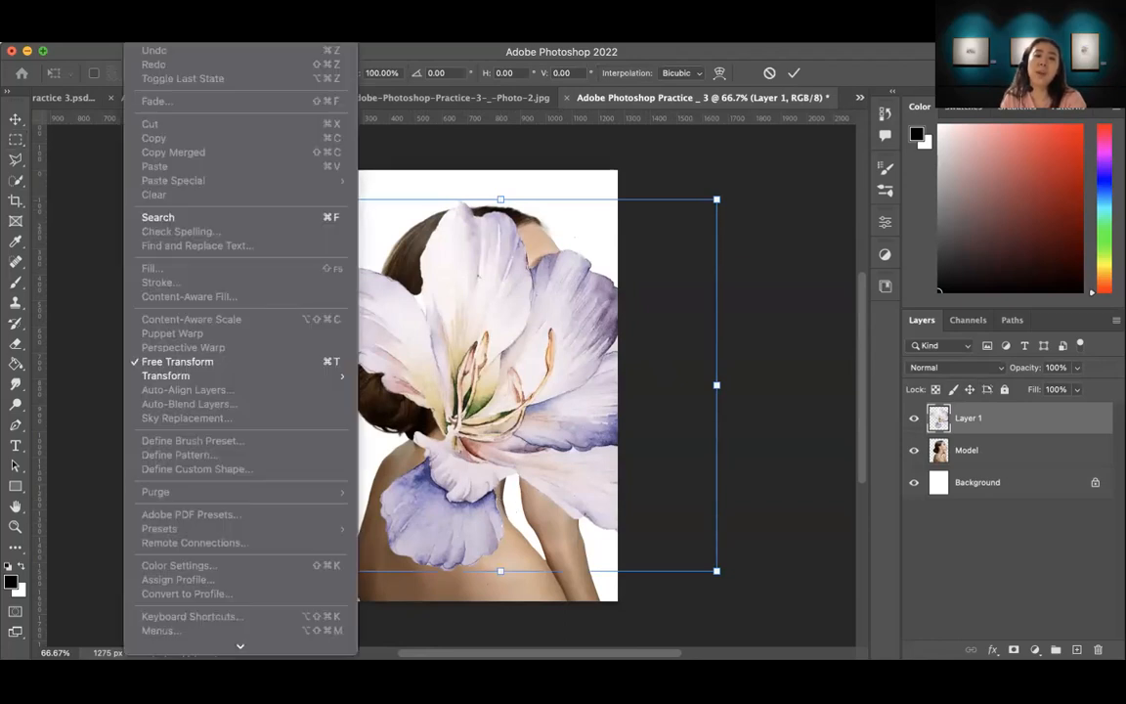
mouse_move(166, 377)
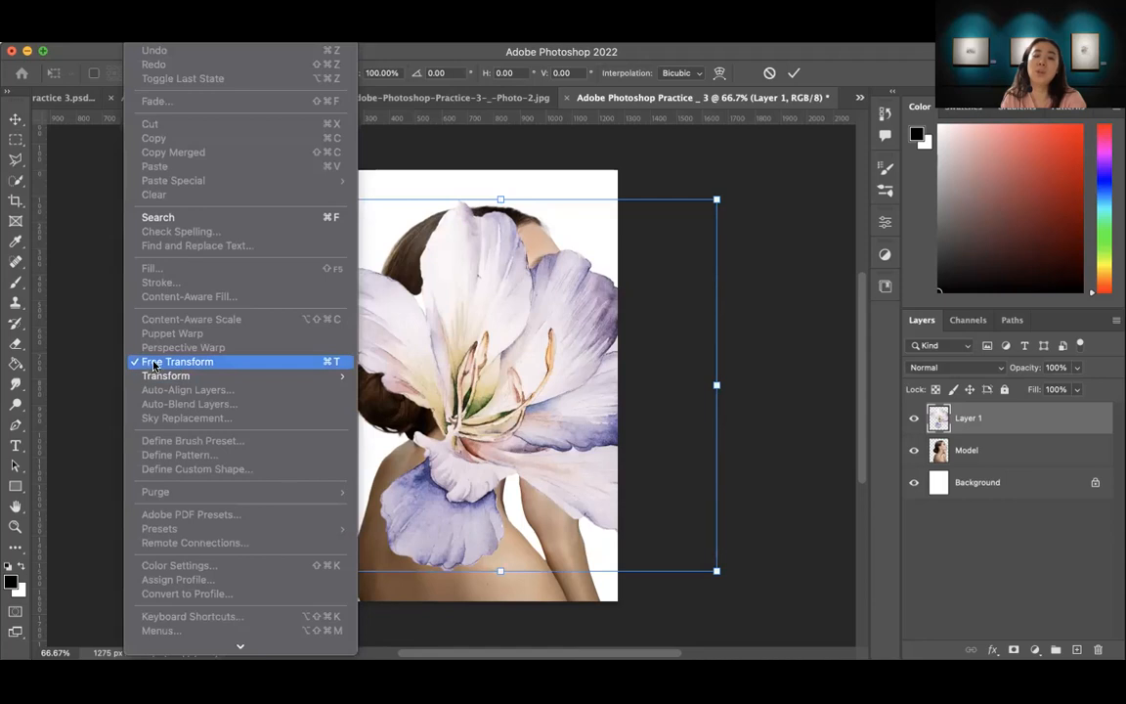
left_click(318, 364)
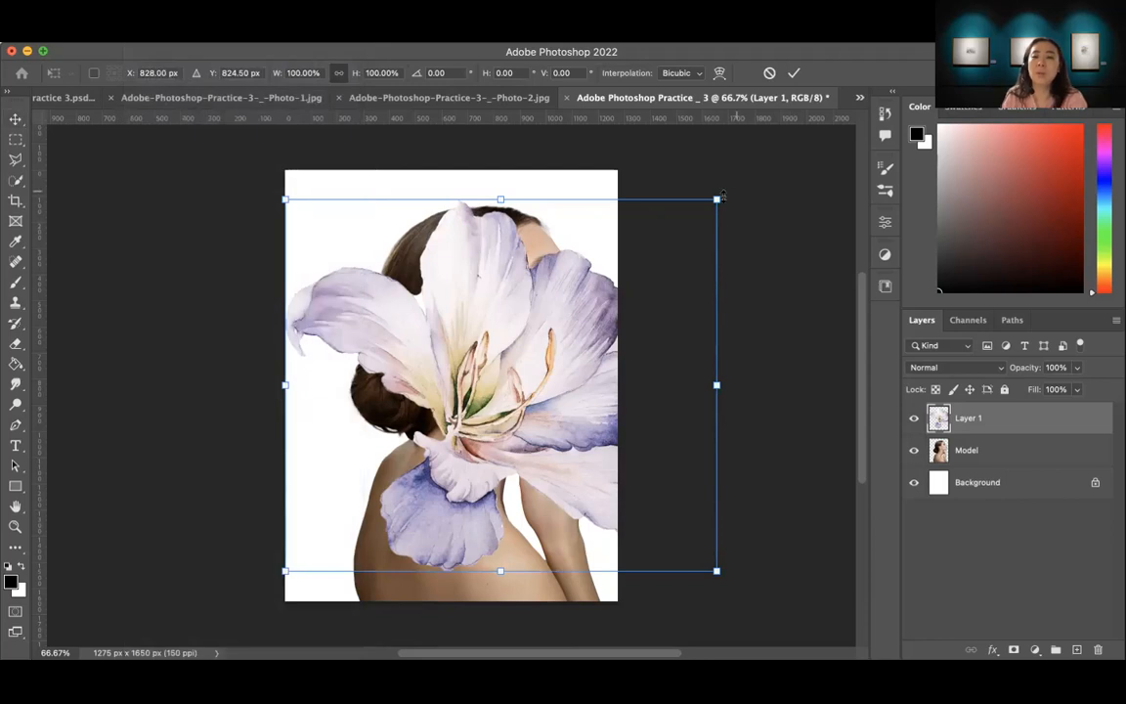
left_click_drag(715, 198, 639, 264)
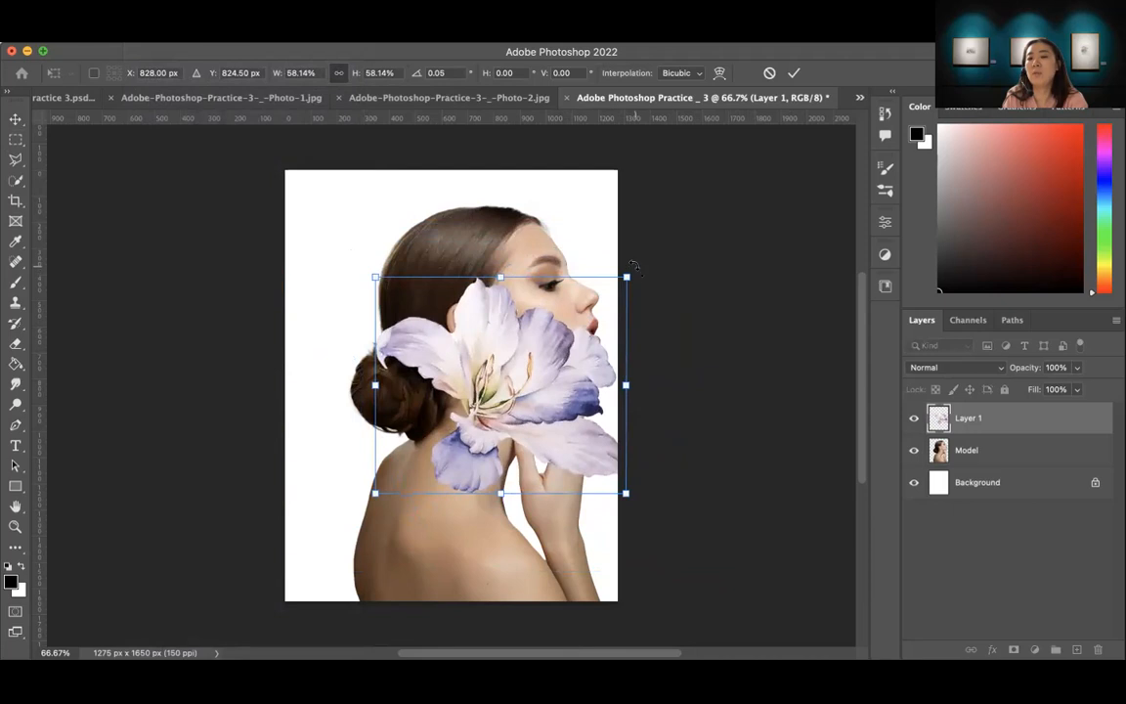
Step: Rotate the flower to about -73° and position it over the top and back of the woman's head
left_click_drag(642, 273, 533, 226)
left_click_drag(508, 347, 445, 246)
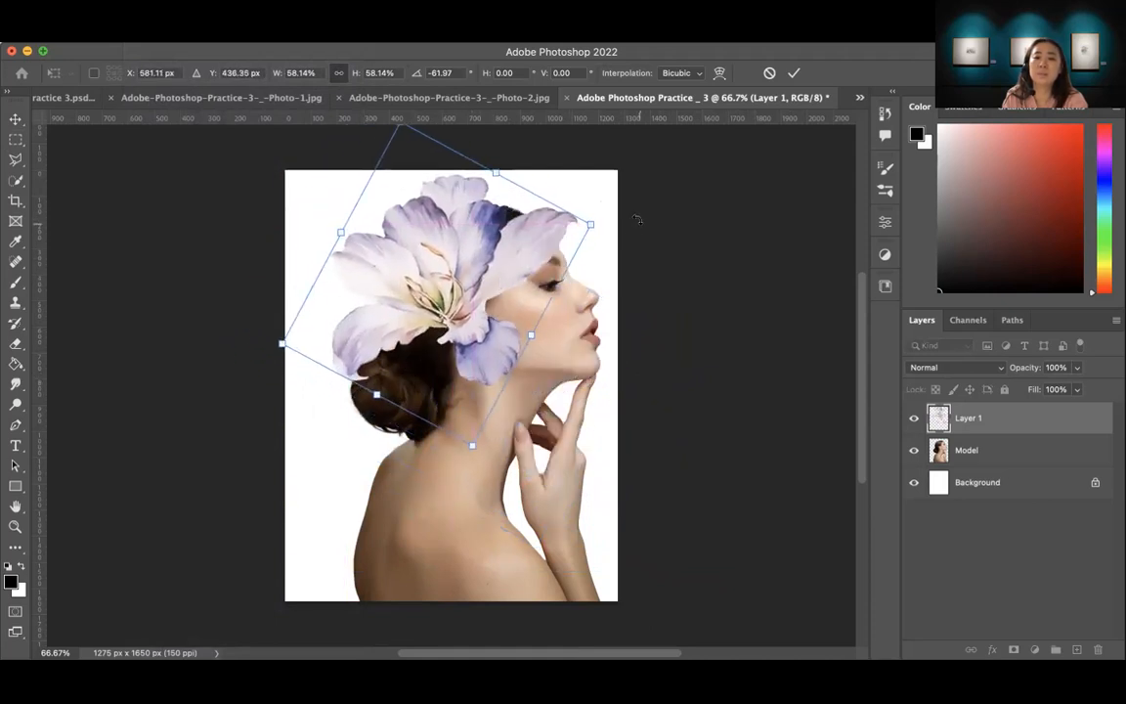
left_click_drag(614, 209, 578, 178)
left_click_drag(529, 242, 503, 222)
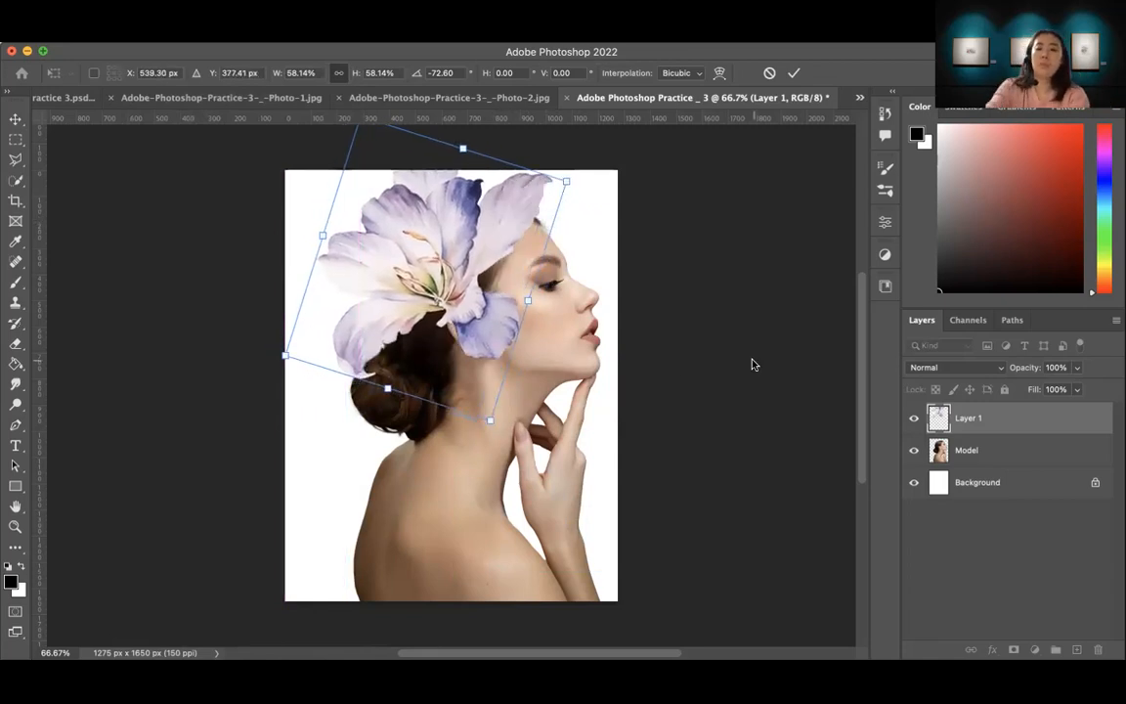
key("Return")
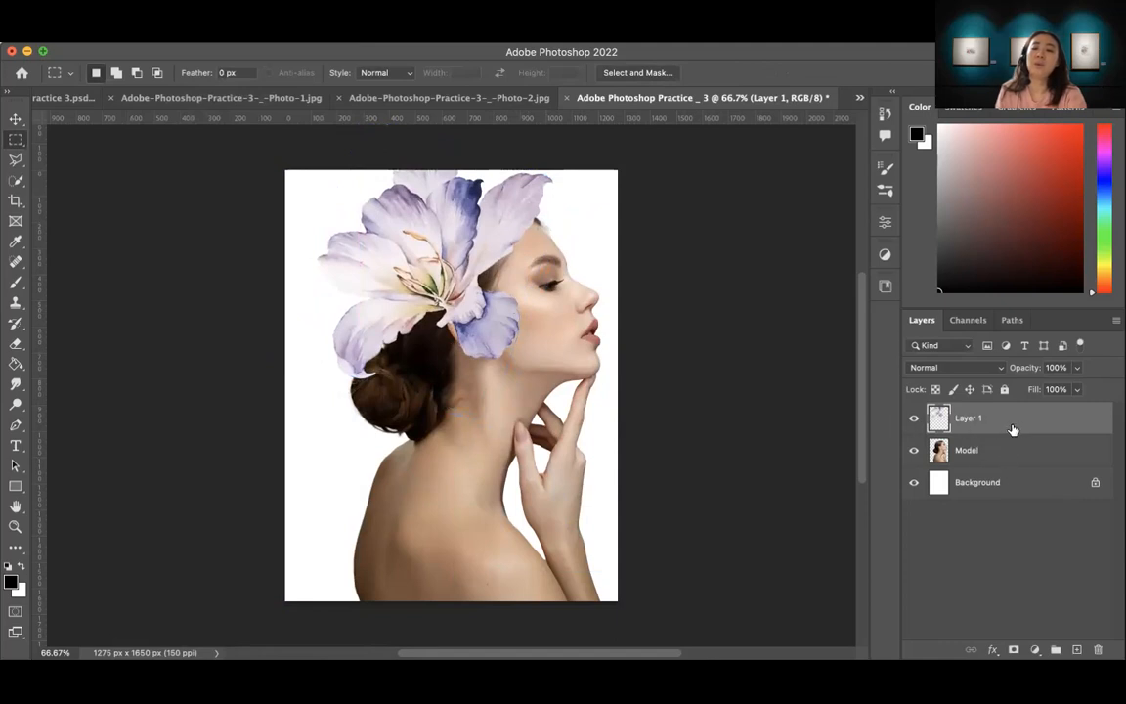
Step: Rename Layer 1 as "flower"
double_click(968, 418)
type("flo")
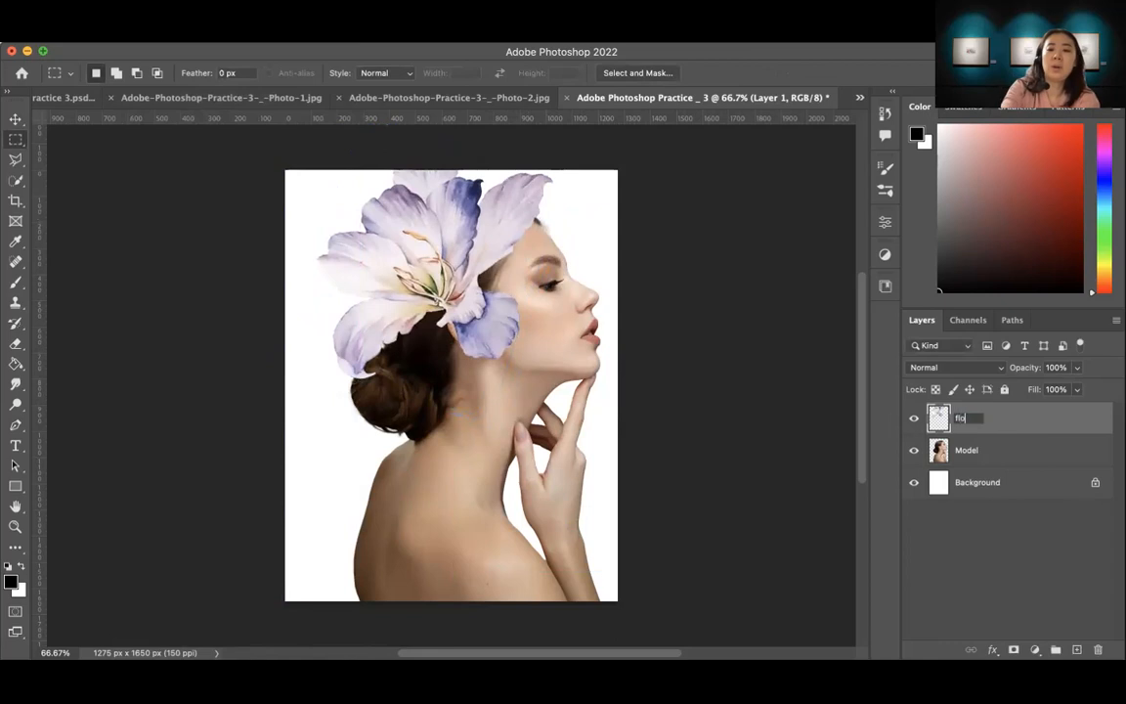
type("wer")
key("Return")
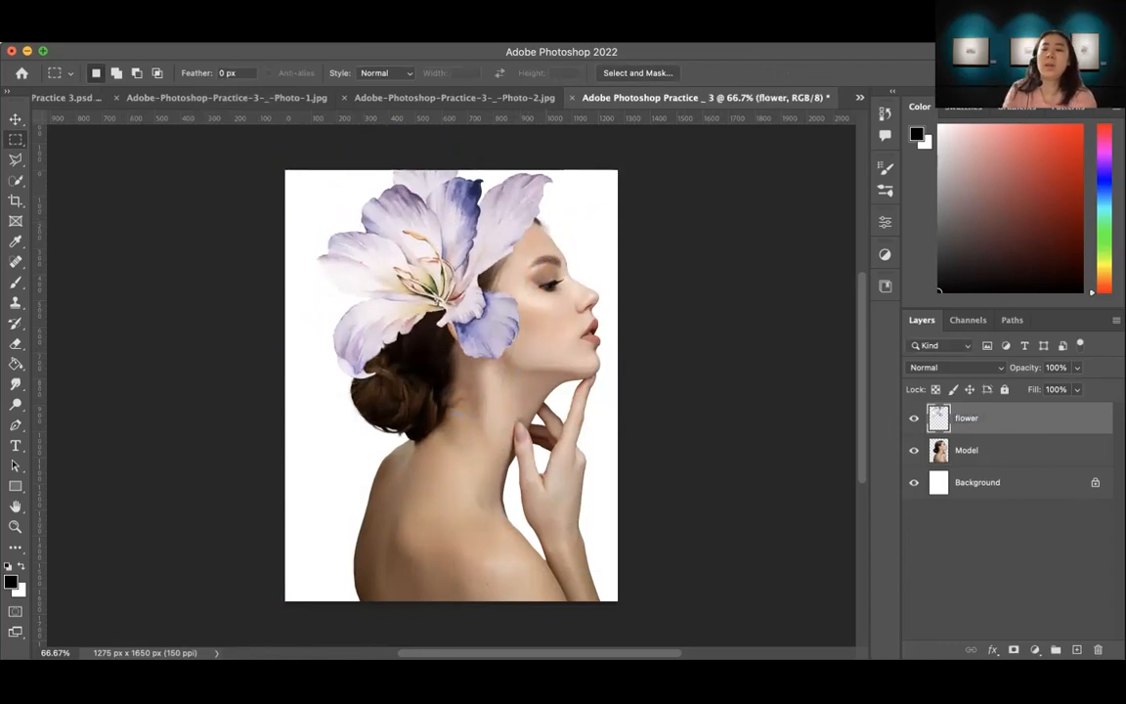
Step: Scale the flower and Model layers down together slightly so the whole flower fits inside the canvas, and deselect both layers
left_click(997, 453, "shift")
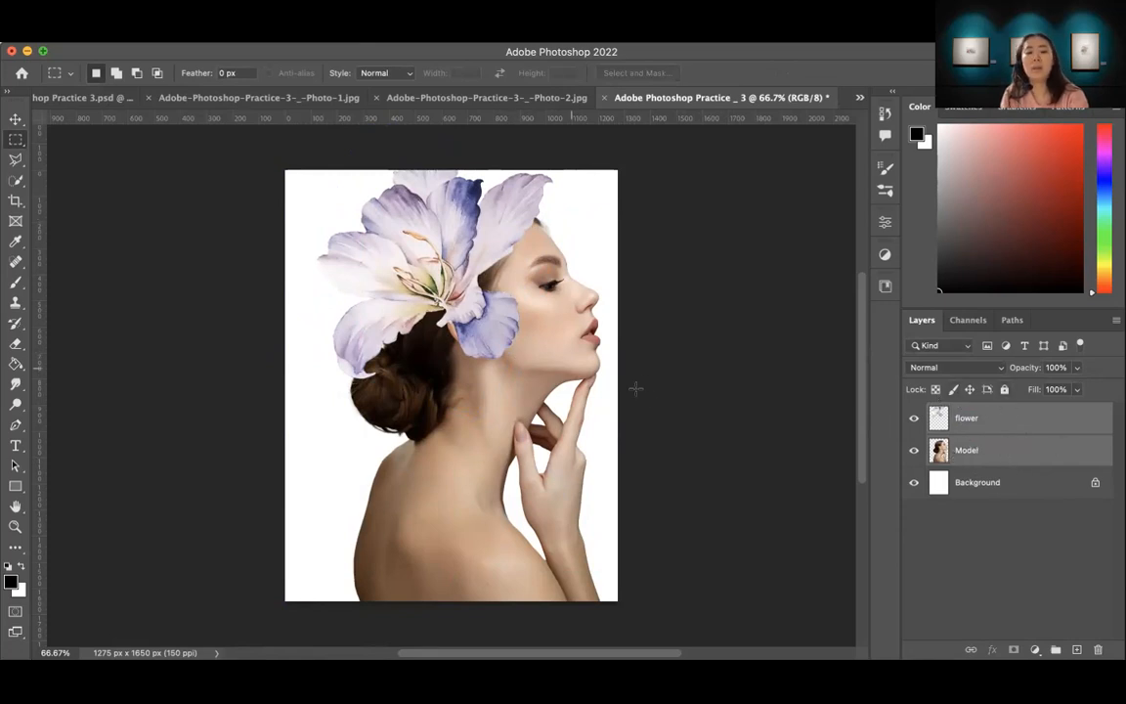
key("super+t")
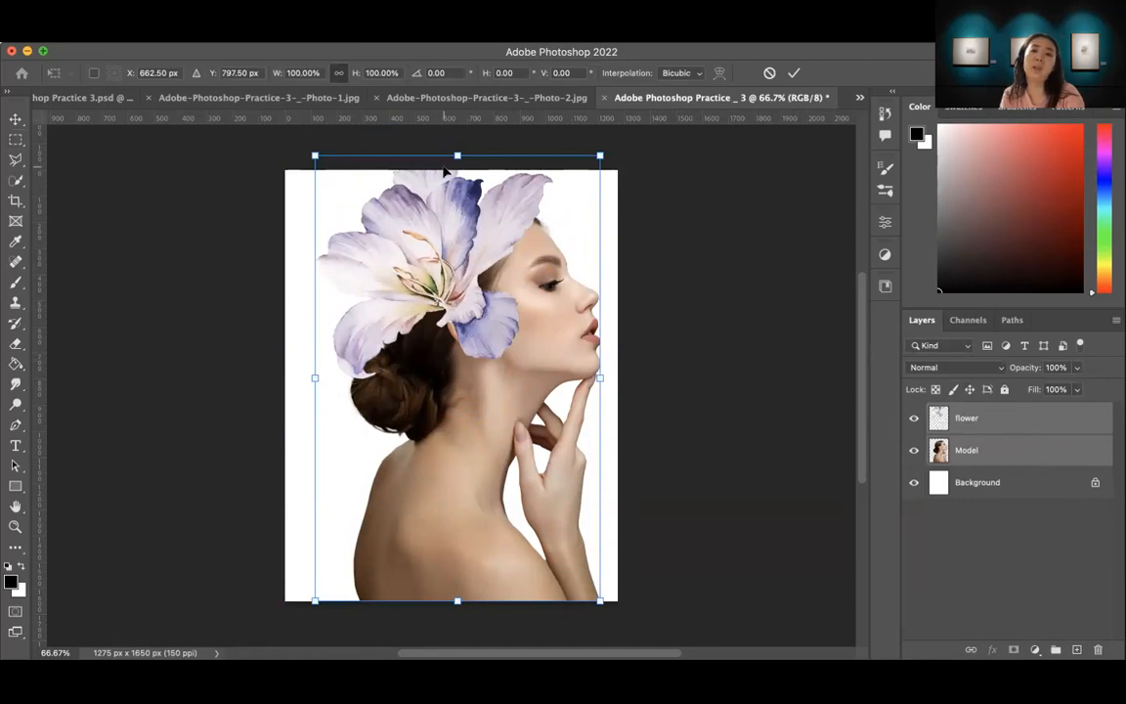
left_click_drag(599, 155, 598, 189)
key("Return")
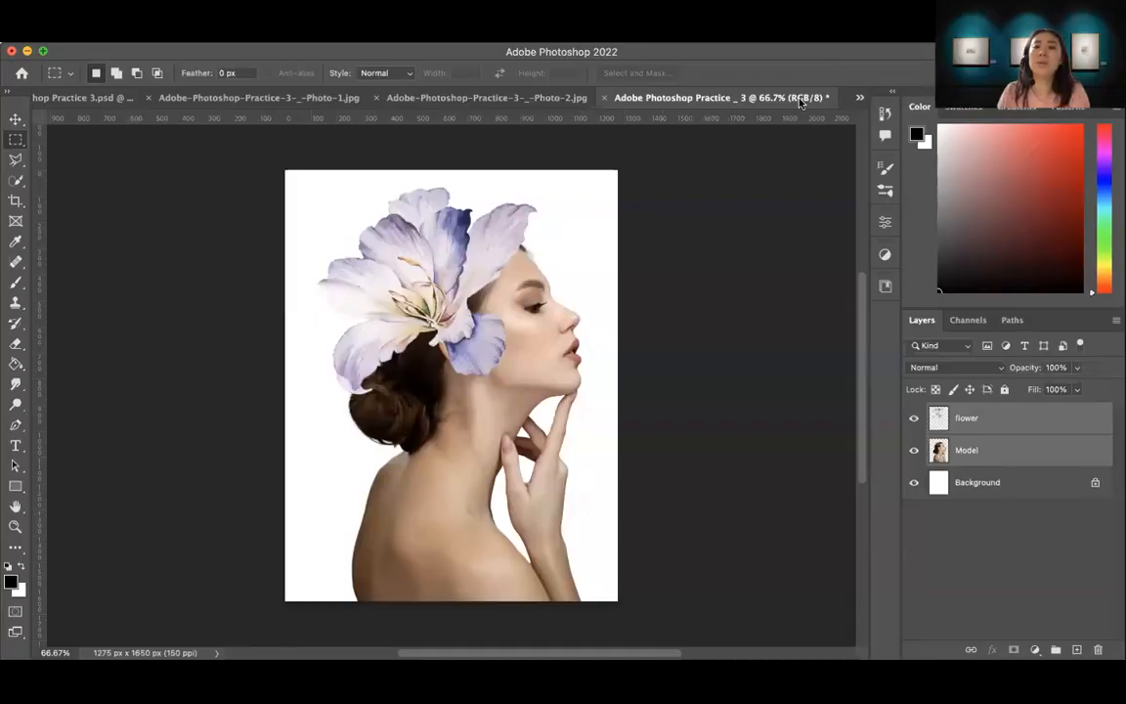
left_click(962, 600)
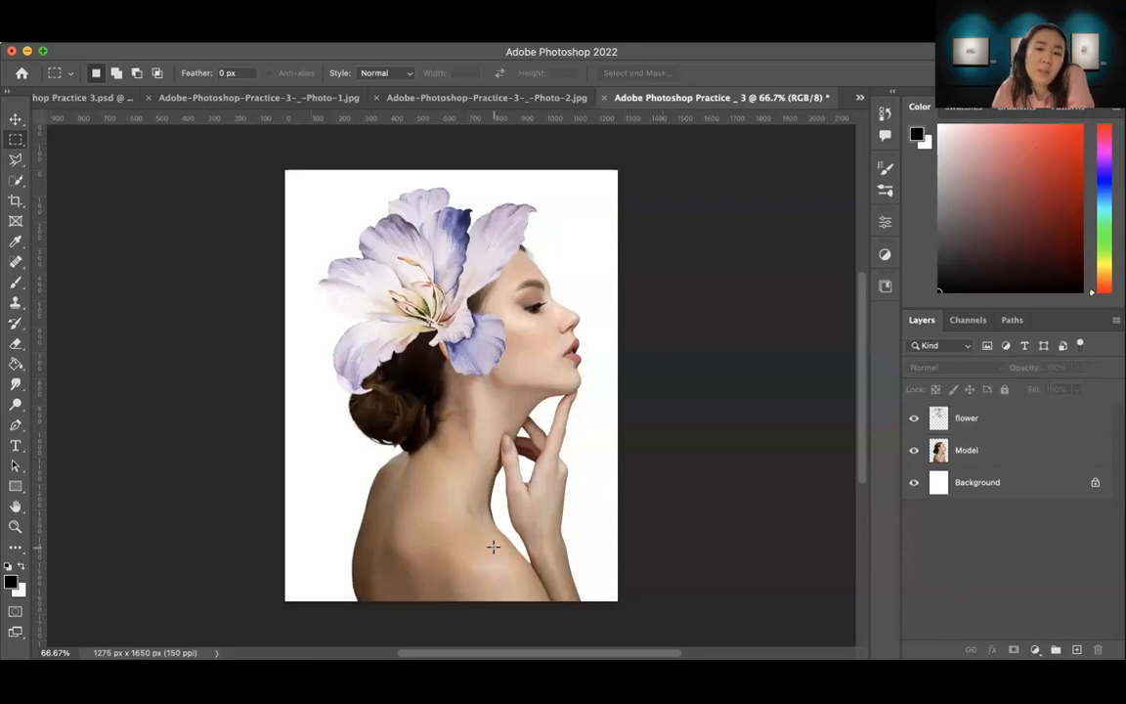
Step: Add a Curves adjustment without a selection above the Model layer, lowering the shadows and raising the highlights into an S-curve
left_click(989, 453)
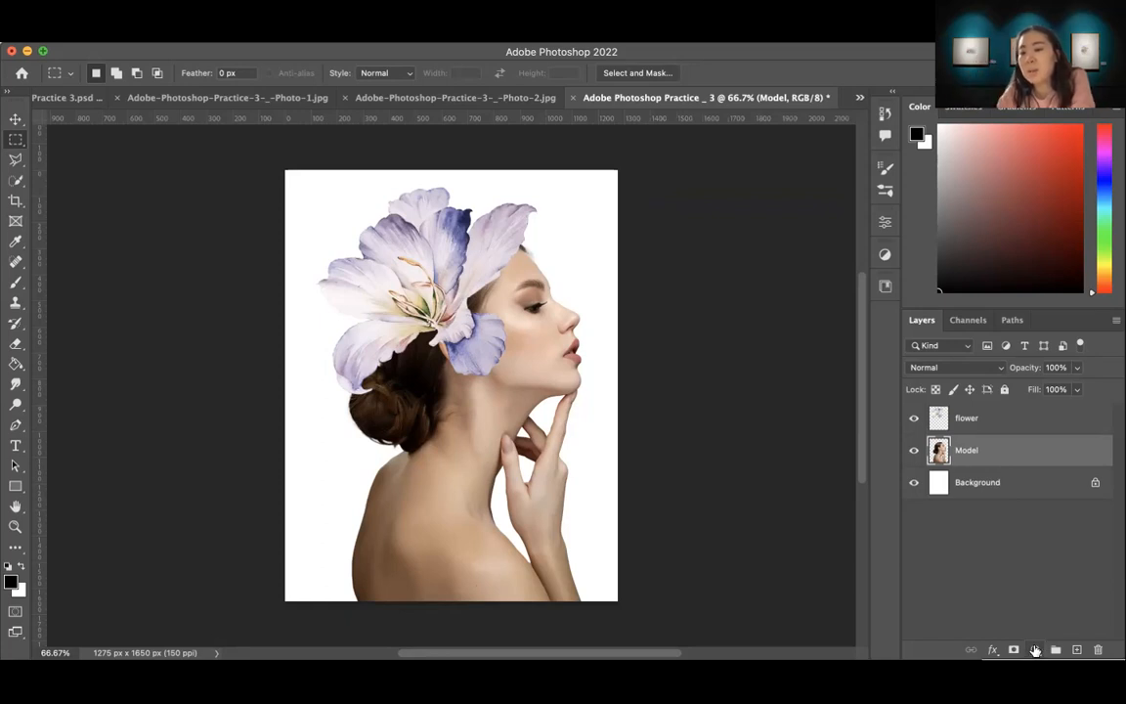
left_click(1035, 651)
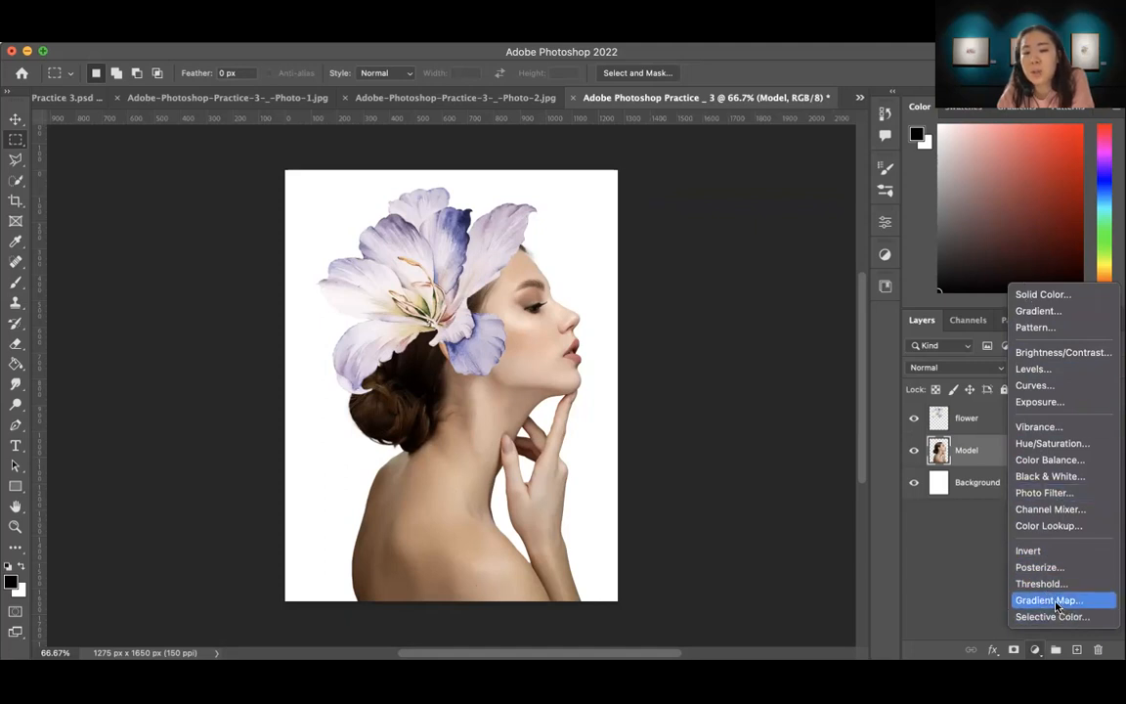
left_click(1034, 387)
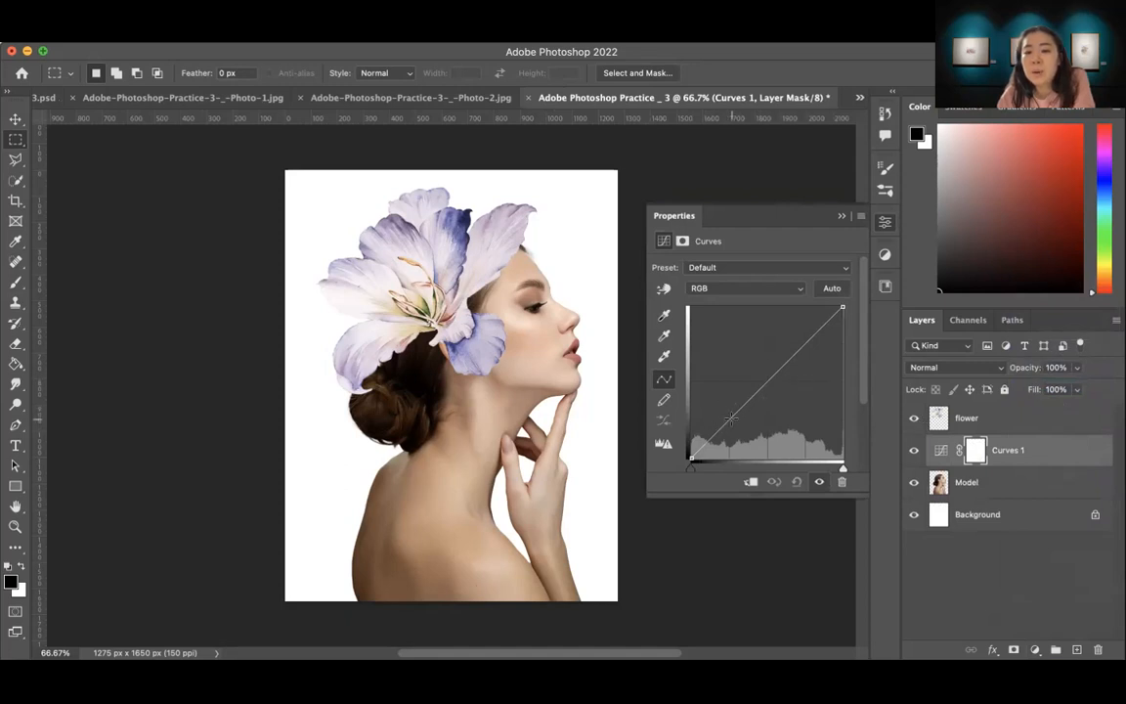
left_click_drag(731, 414, 735, 436)
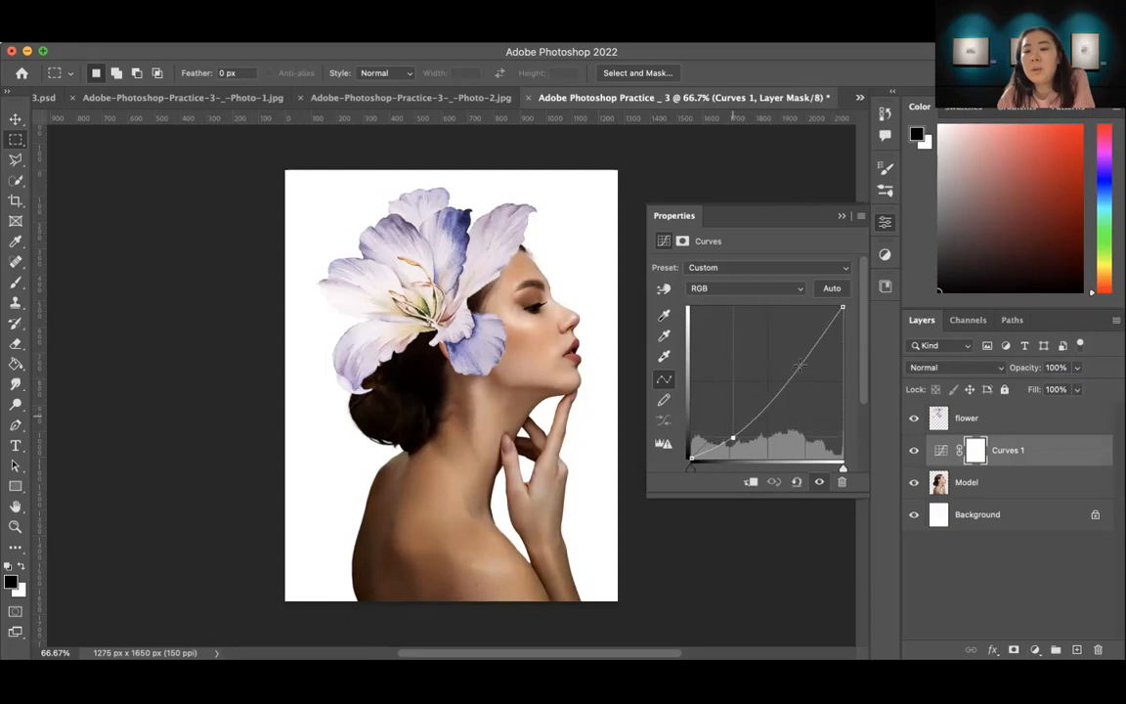
left_click_drag(800, 365, 795, 349)
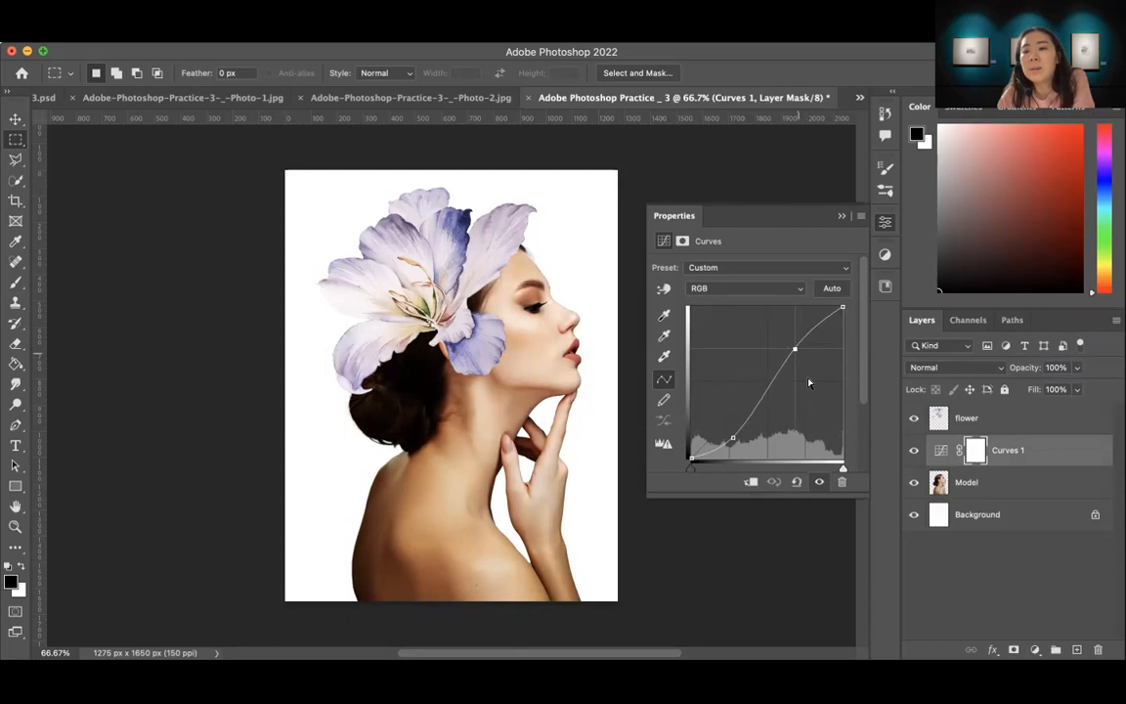
left_click(842, 218)
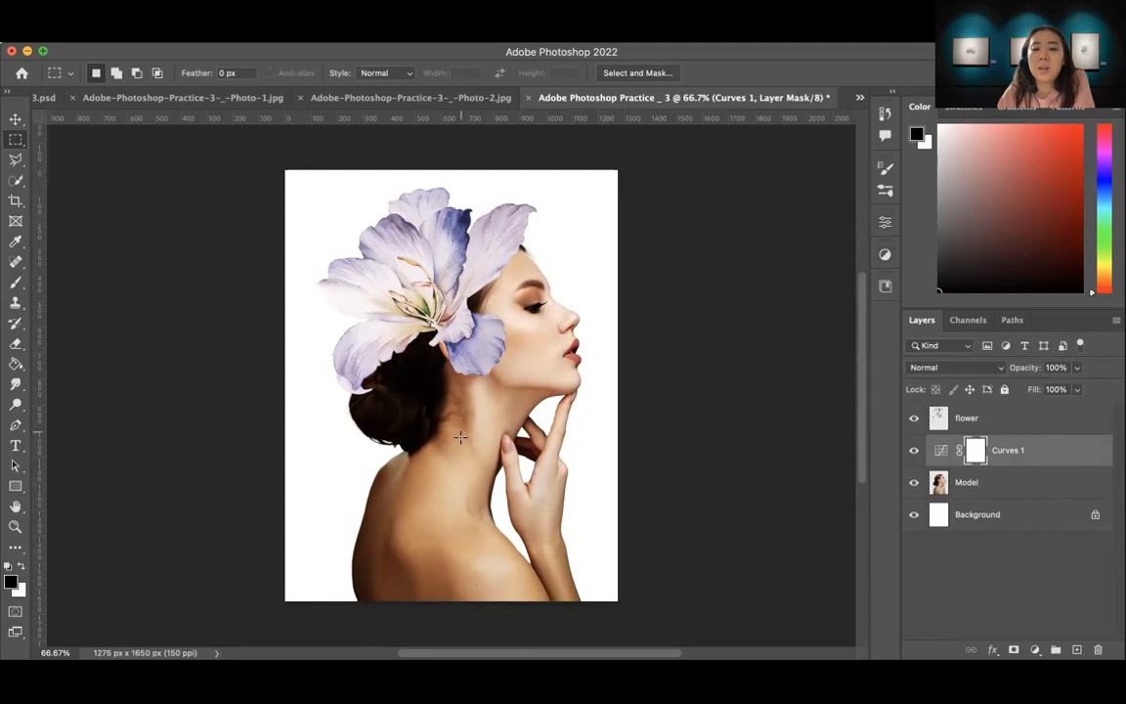
Step: Delete the Curves 1 adjustment layer
left_click(1049, 452)
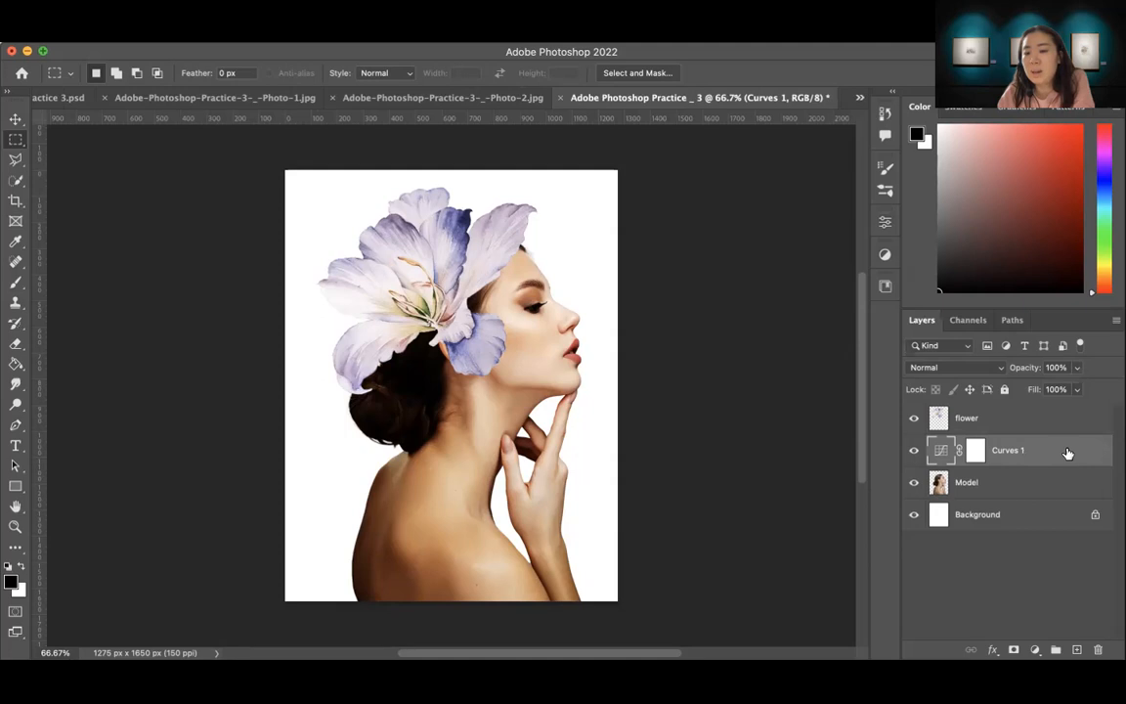
left_click_drag(1069, 454, 1098, 650)
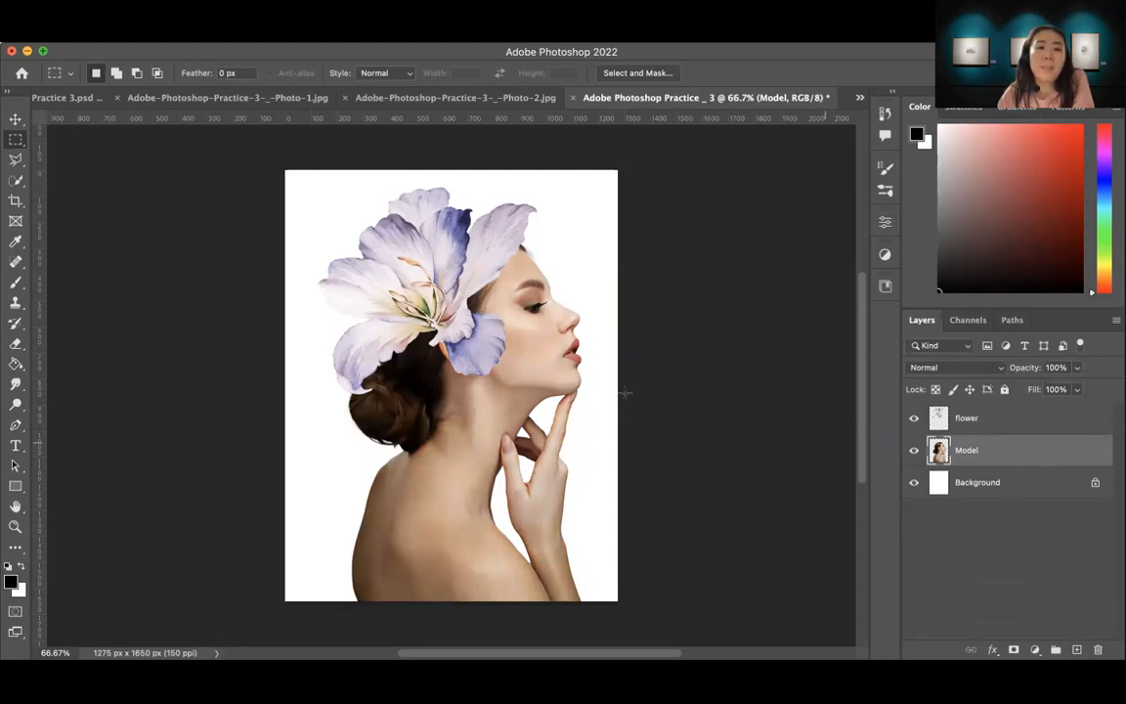
Step: Select the woman on the Model layer with Select Subject and add a Curves adjustment layer masked to that selection
left_click(15, 182)
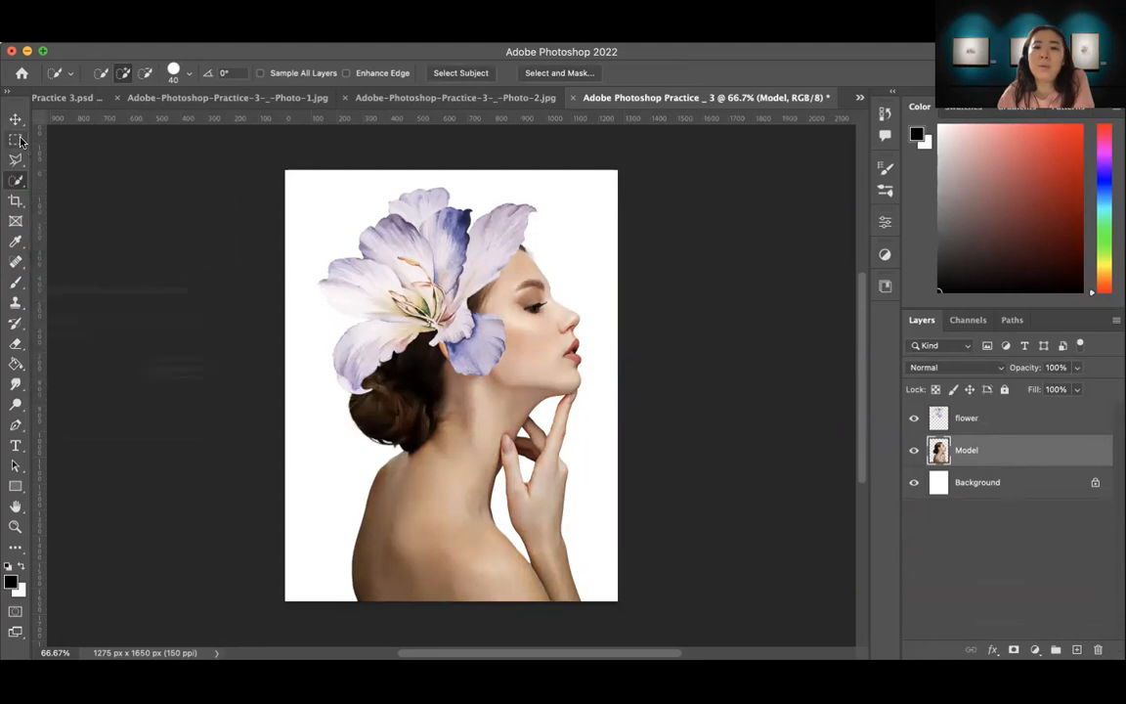
left_click(460, 72)
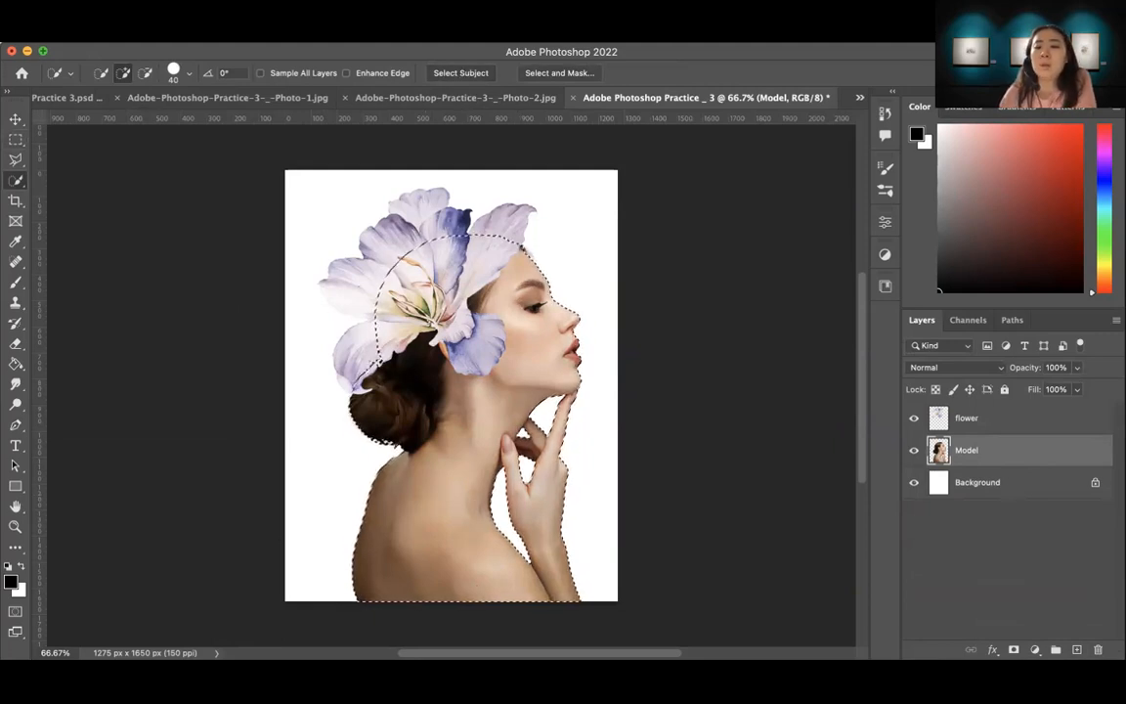
left_click(1035, 652)
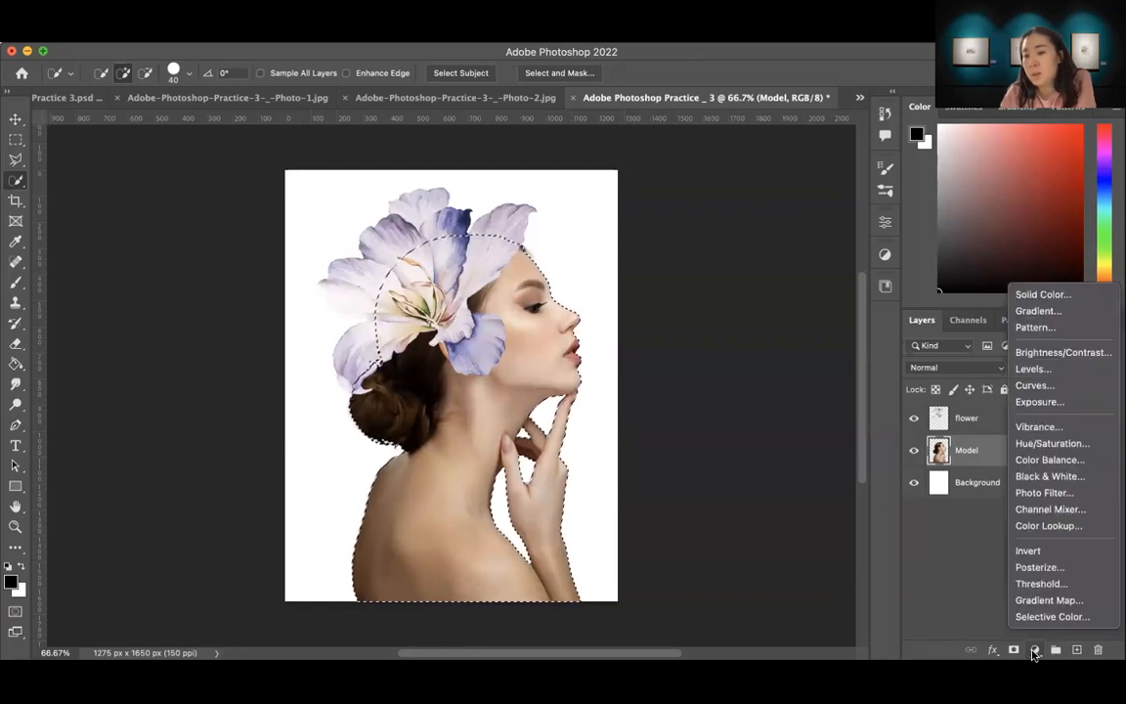
left_click(1031, 386)
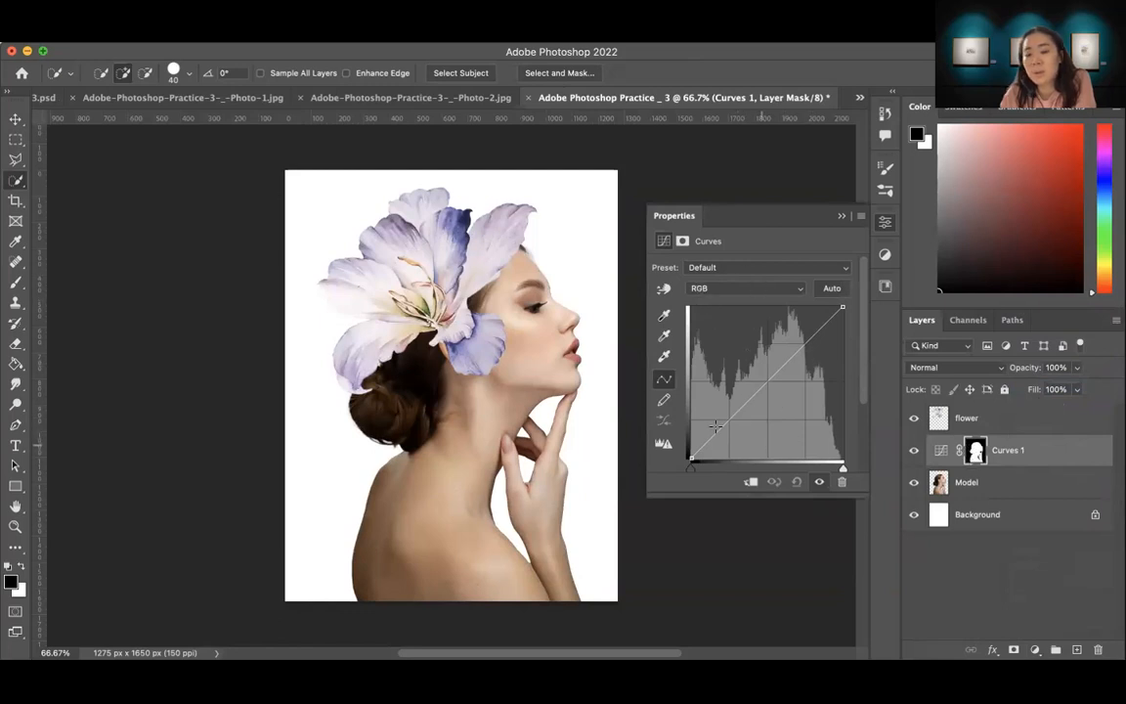
Step: Lower the shadows and raise the highlights of the masked Curves adjustment into a gentle S-curve, and collapse its properties
left_click_drag(727, 419, 728, 432)
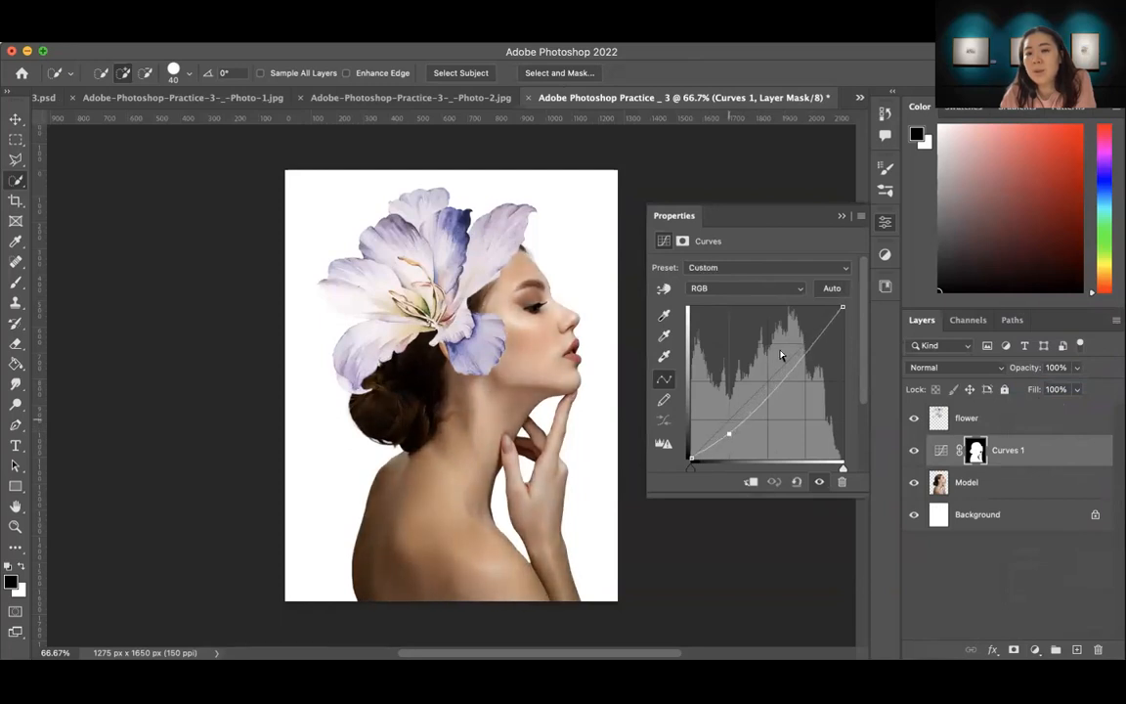
left_click_drag(791, 367, 792, 350)
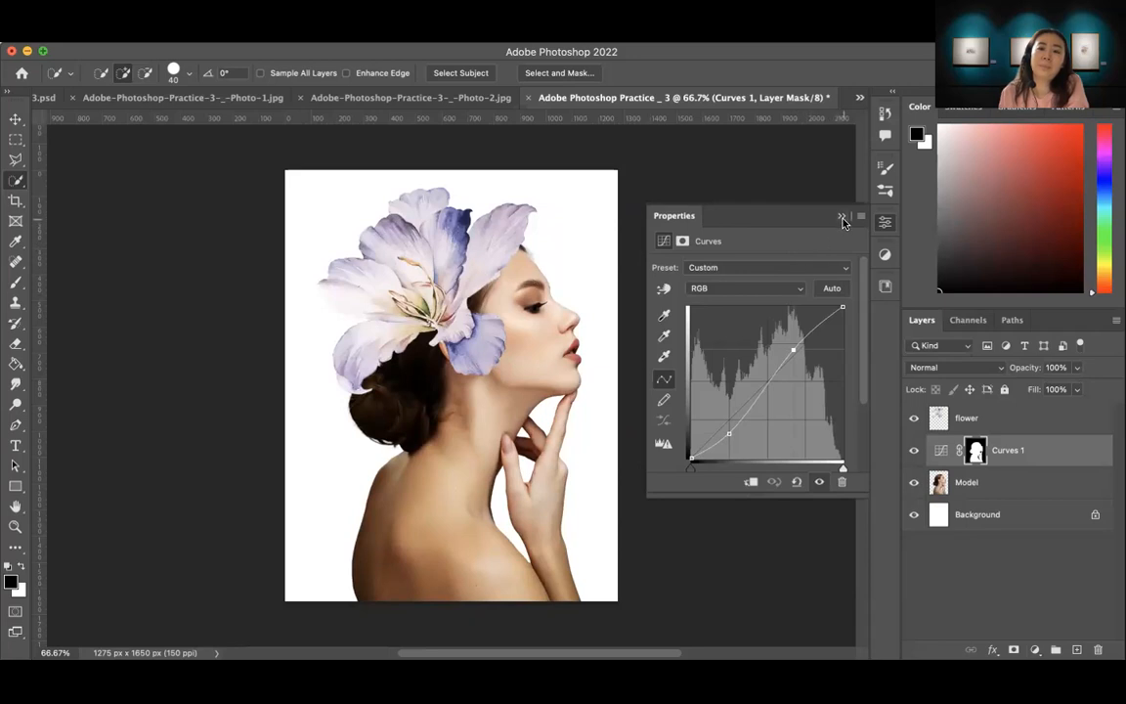
left_click(843, 218)
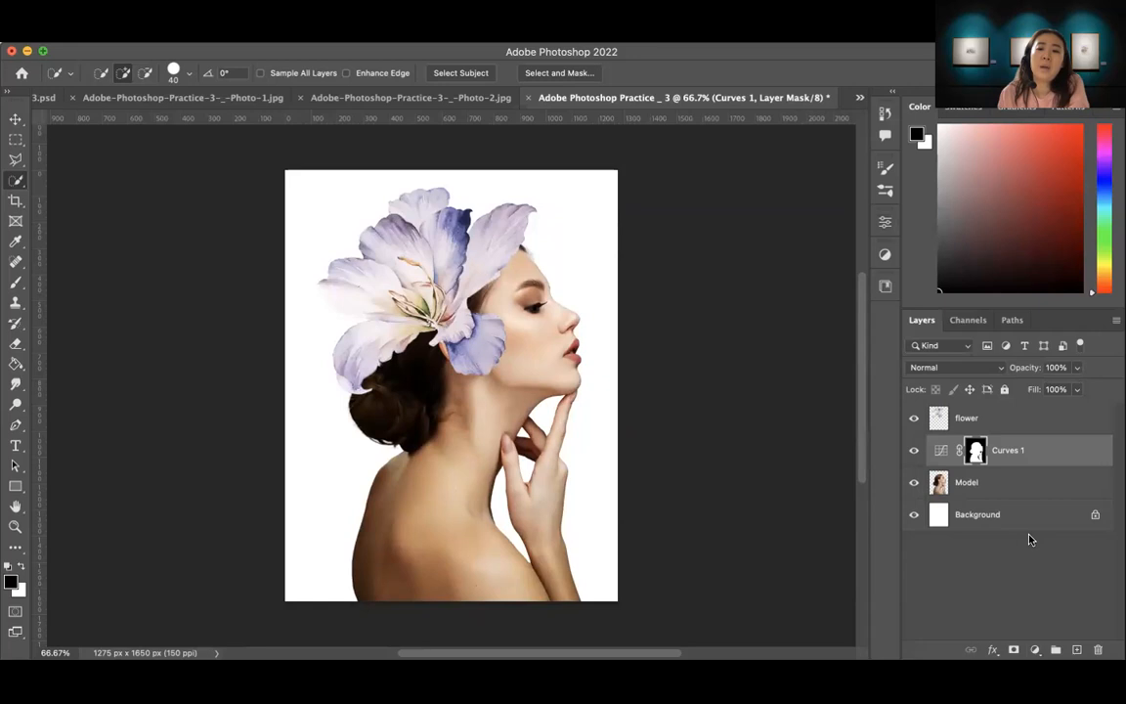
Step: Select the woman on the Model layer again with Select Subject and add a Hue/Saturation adjustment layer masked to her
left_click(982, 490)
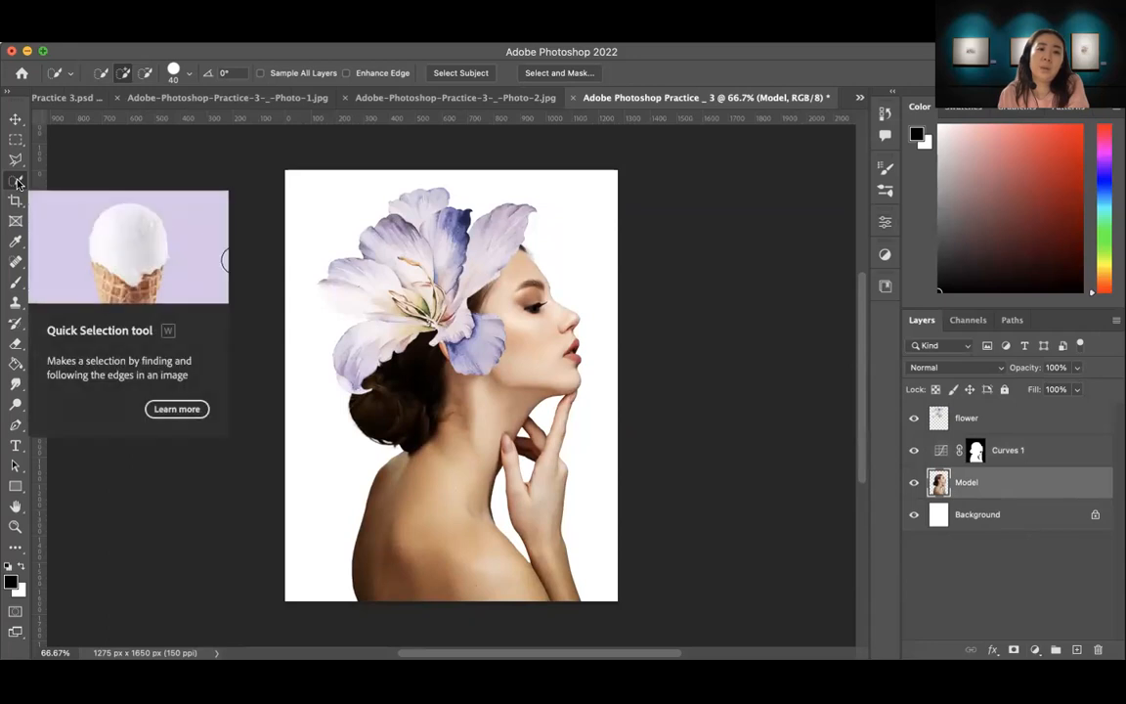
left_click(461, 75)
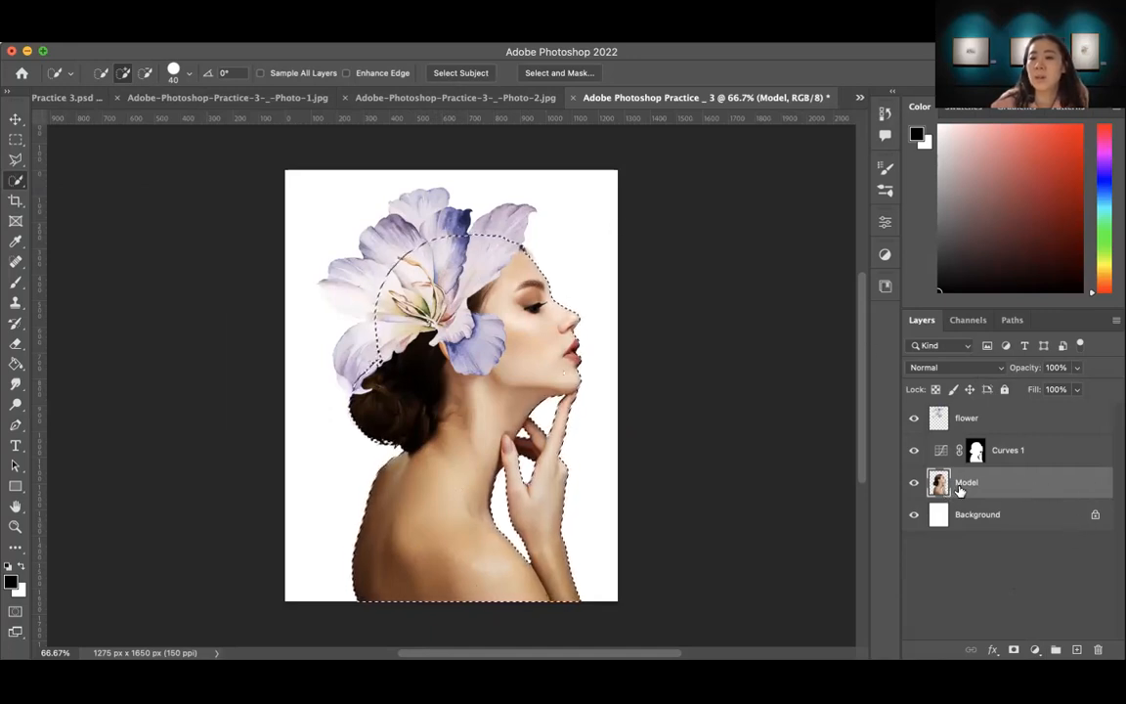
left_click(1035, 650)
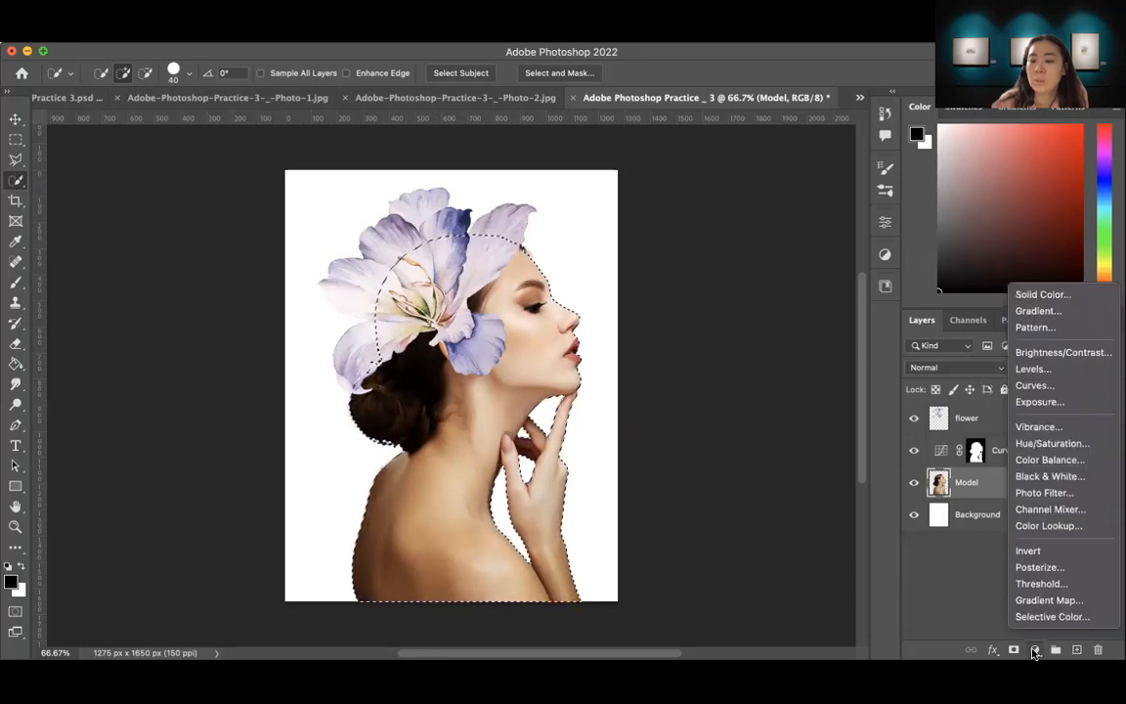
left_click(1048, 445)
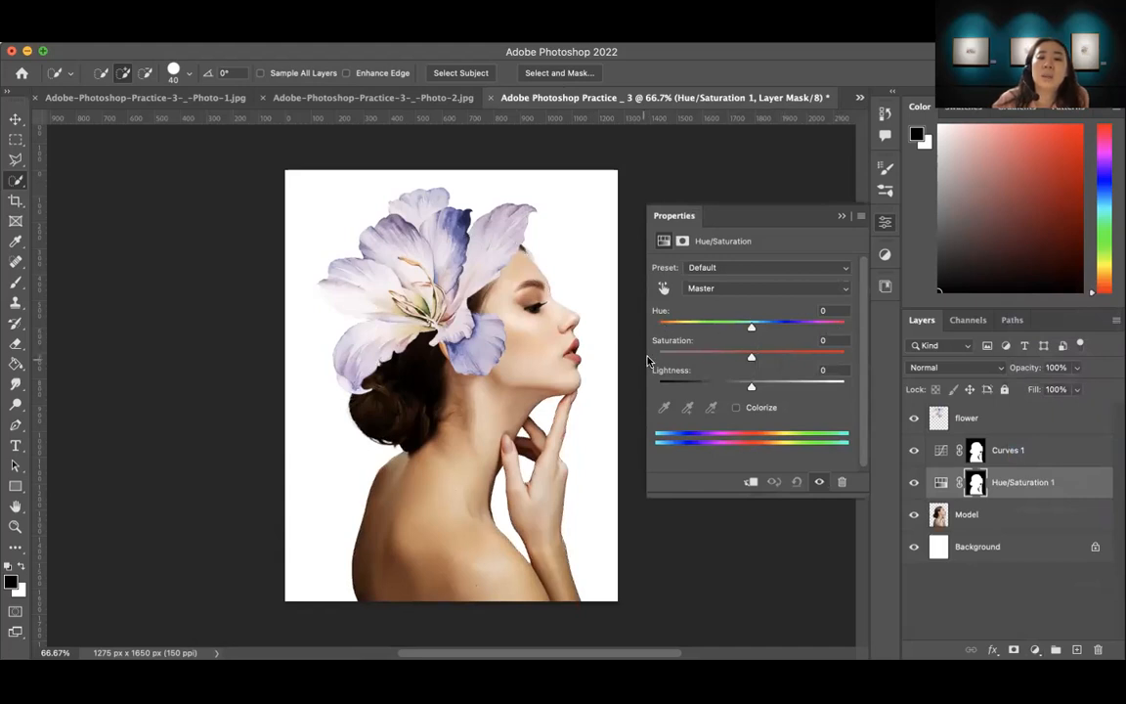
Step: Set the Saturation of the woman's Hue/Saturation adjustment to -35, keeping Hue at 0
mouse_move(751, 326)
left_mouse_down()
mouse_move(696, 330)
mouse_move(776, 325)
mouse_move(674, 325)
mouse_move(816, 326)
mouse_move(706, 328)
mouse_move(794, 325)
mouse_move(751, 332)
left_mouse_up()
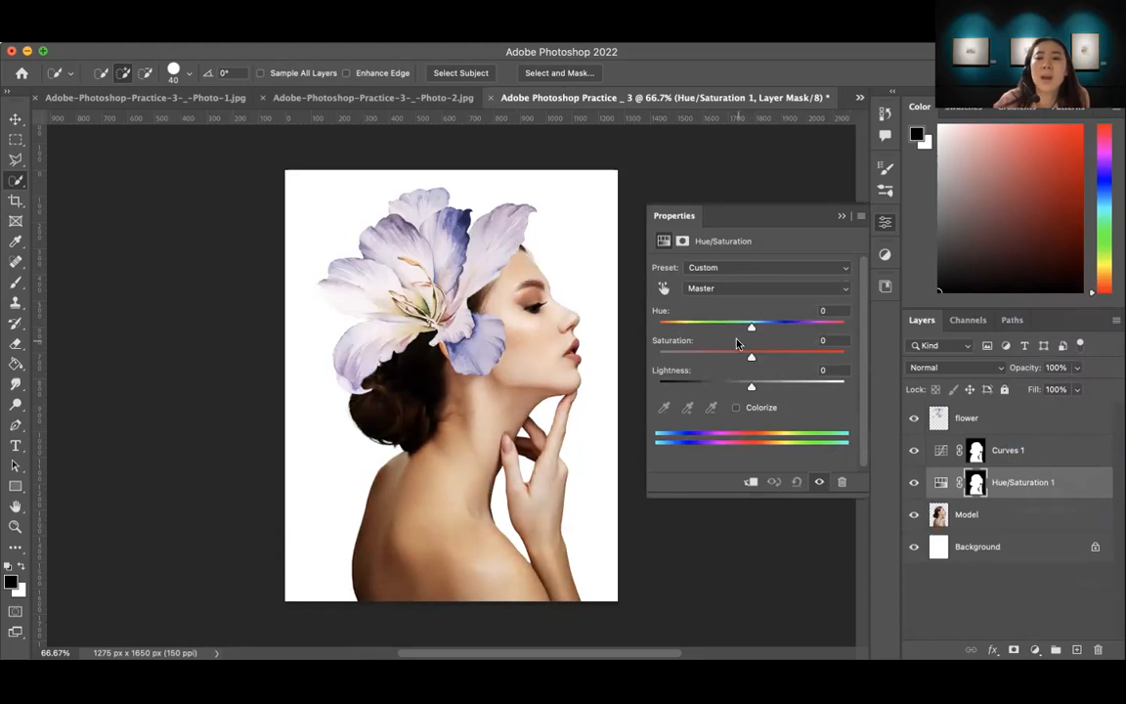
left_click_drag(750, 360, 715, 358)
left_click_drag(716, 358, 719, 357)
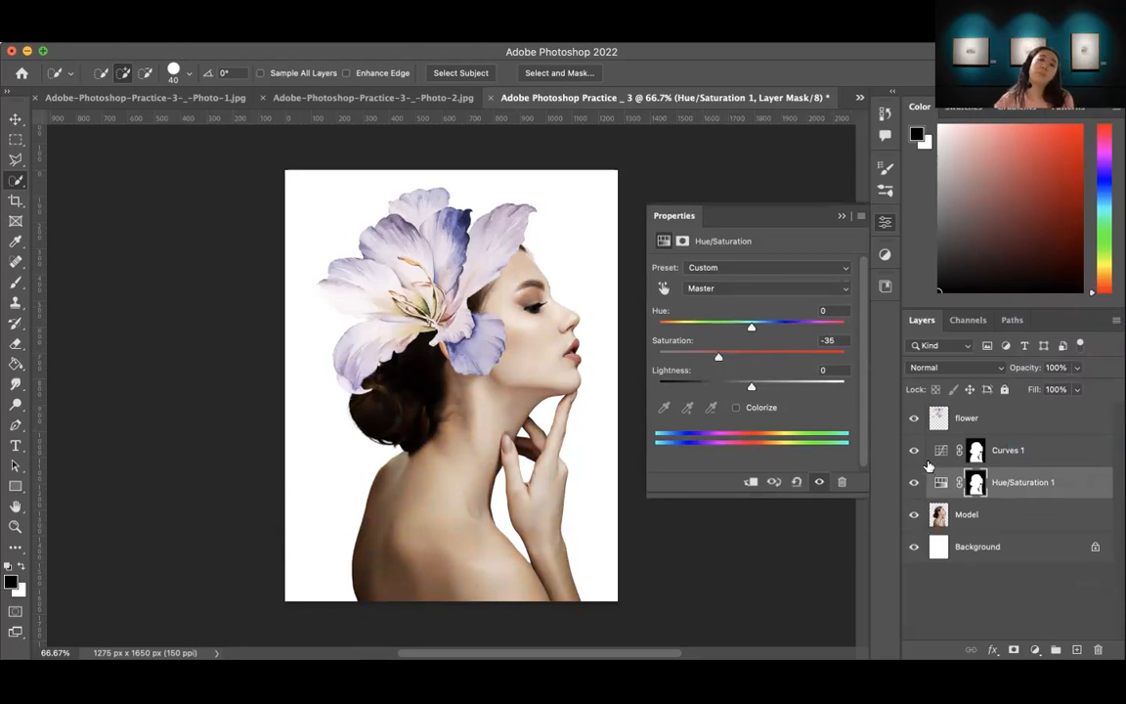
Step: Group the Curves 1, Hue/Saturation 1 and Model layers and name the group Model
left_click(842, 216)
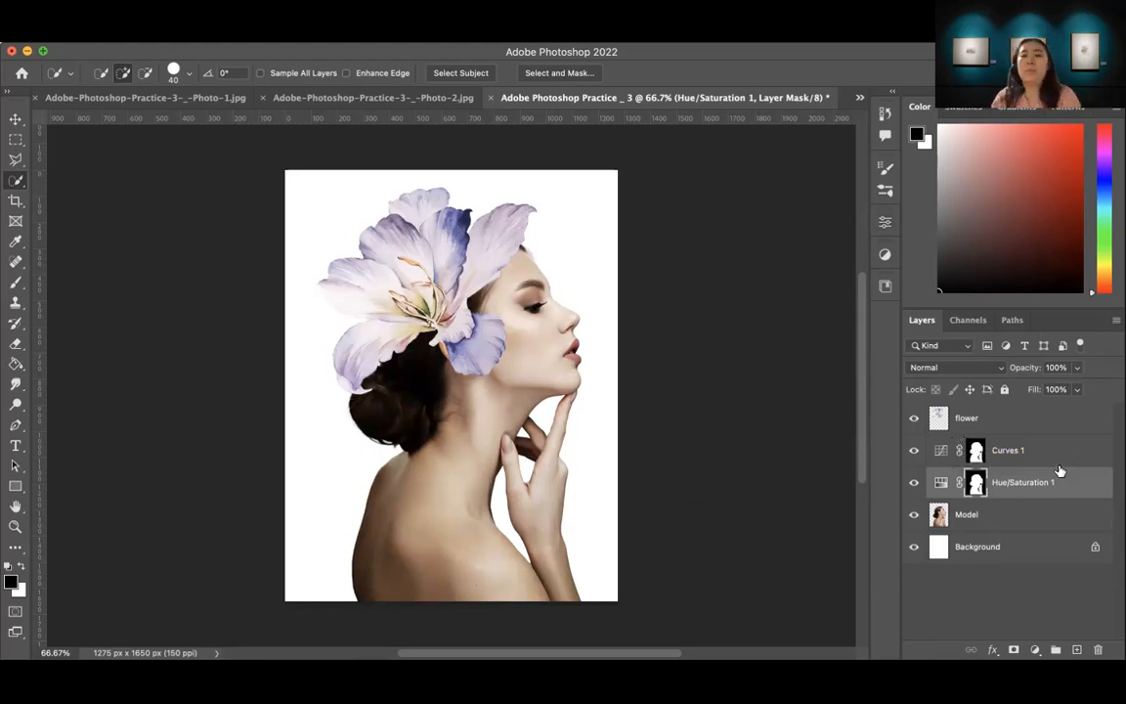
left_click(1056, 452)
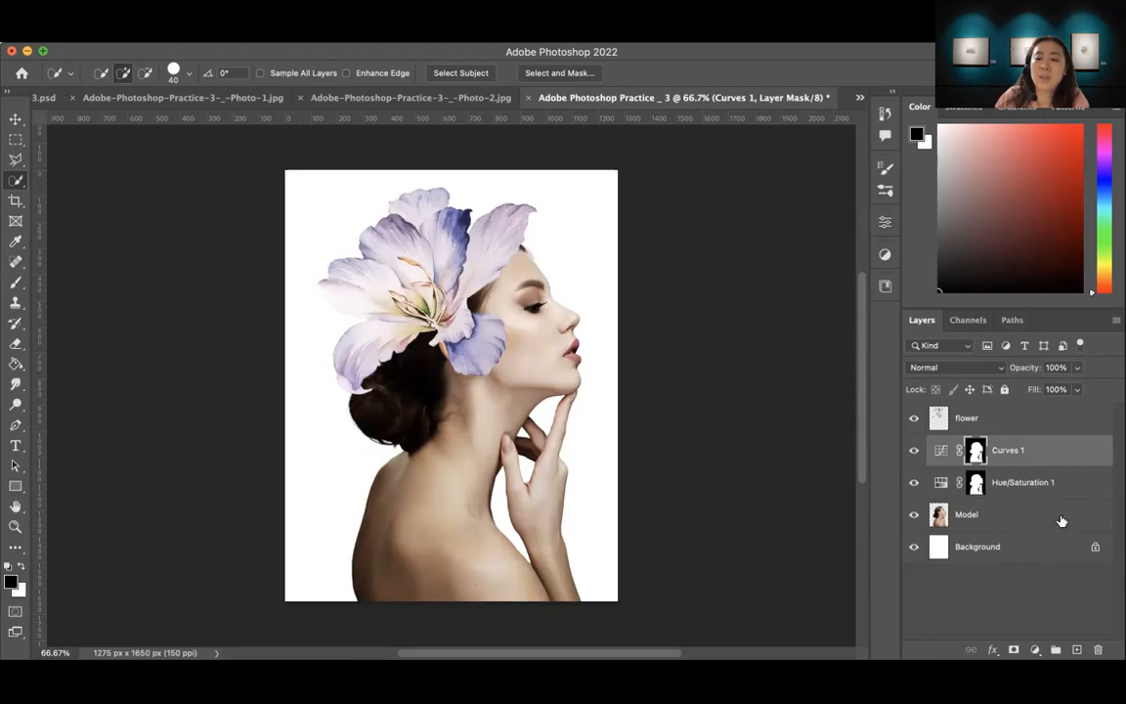
left_click(1052, 453)
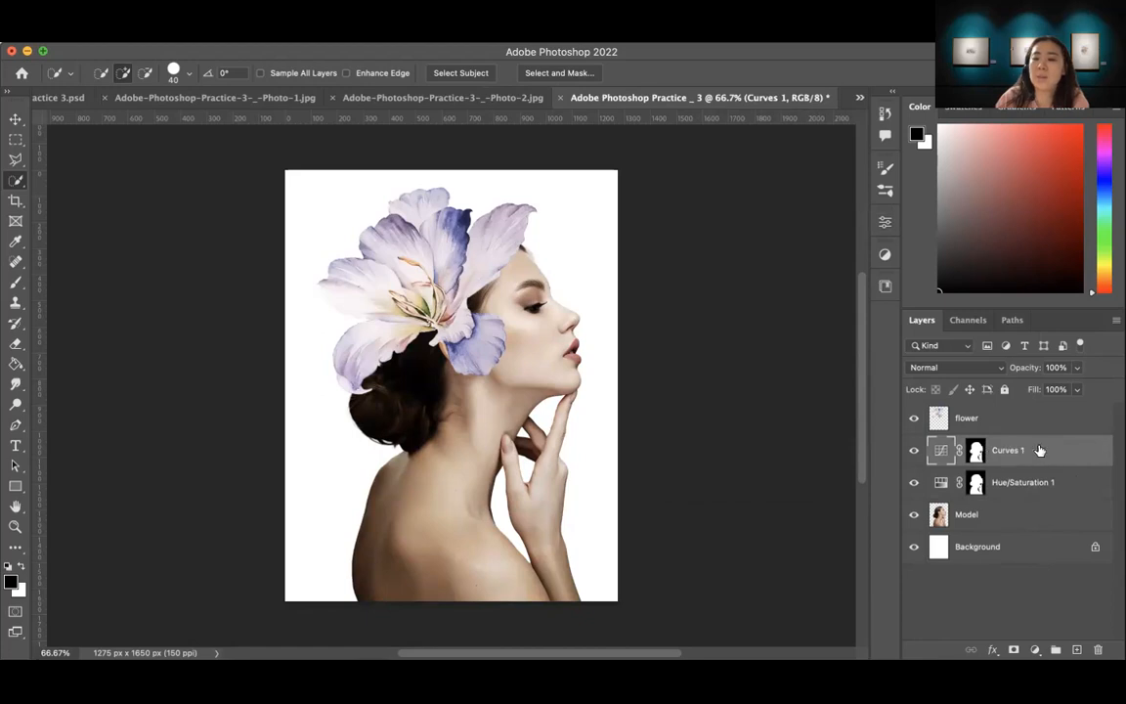
left_click(1017, 518, "shift")
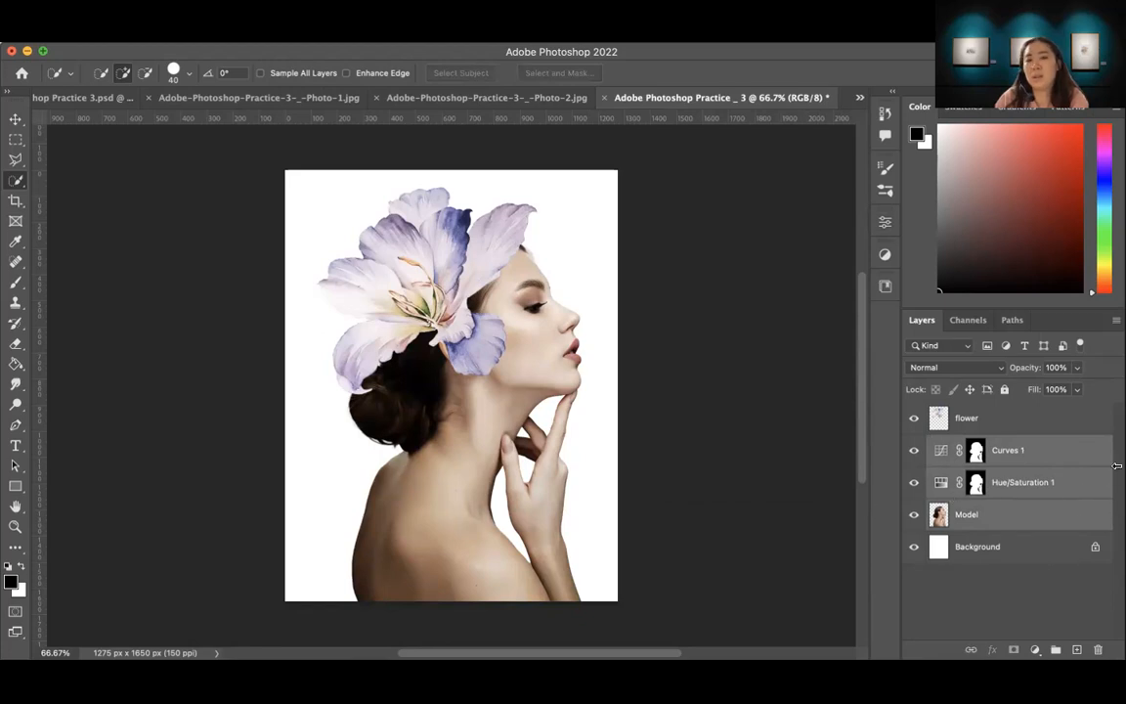
left_click(1054, 647)
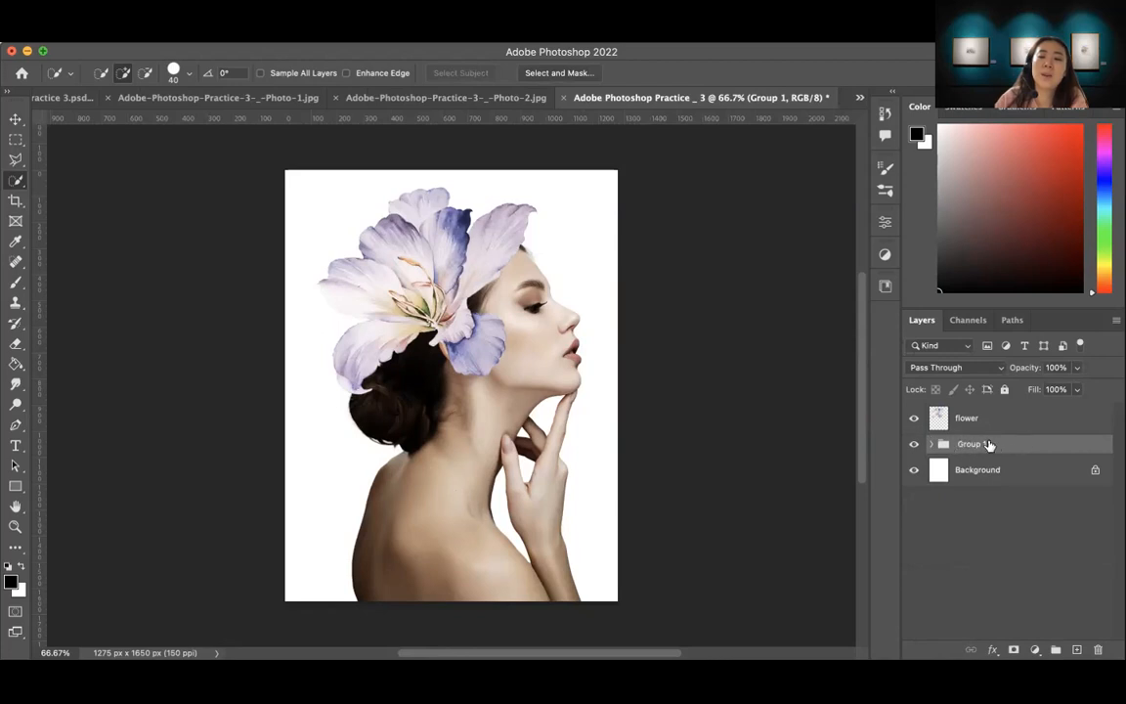
double_click(971, 445)
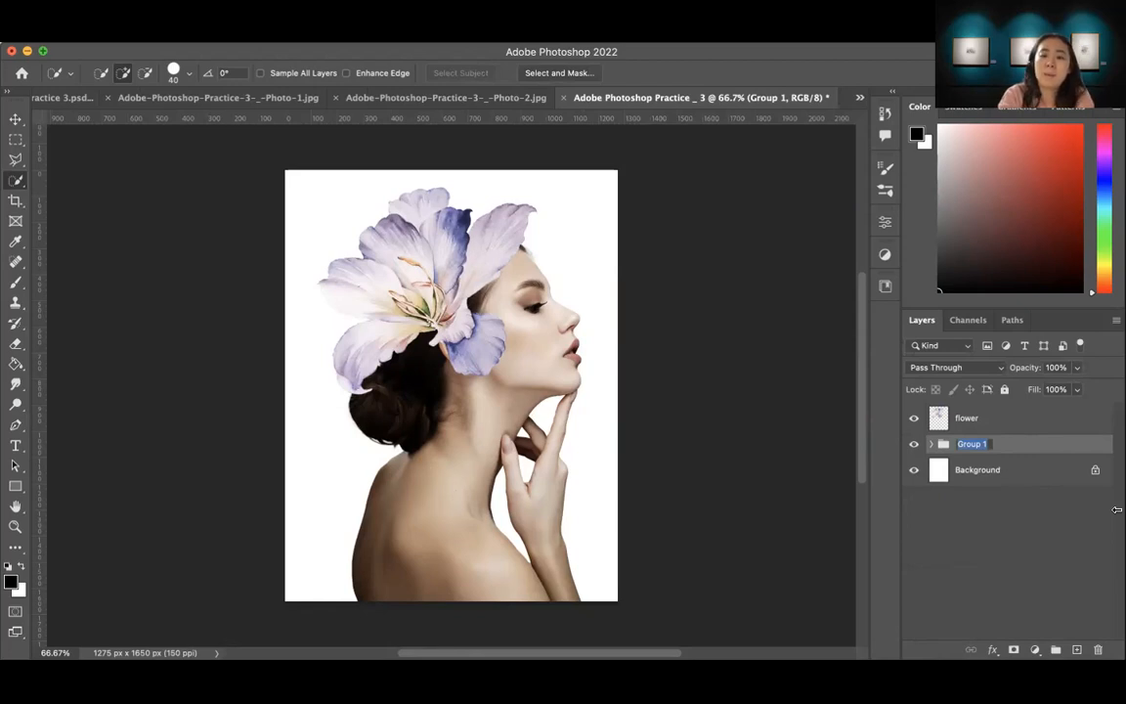
type("Model")
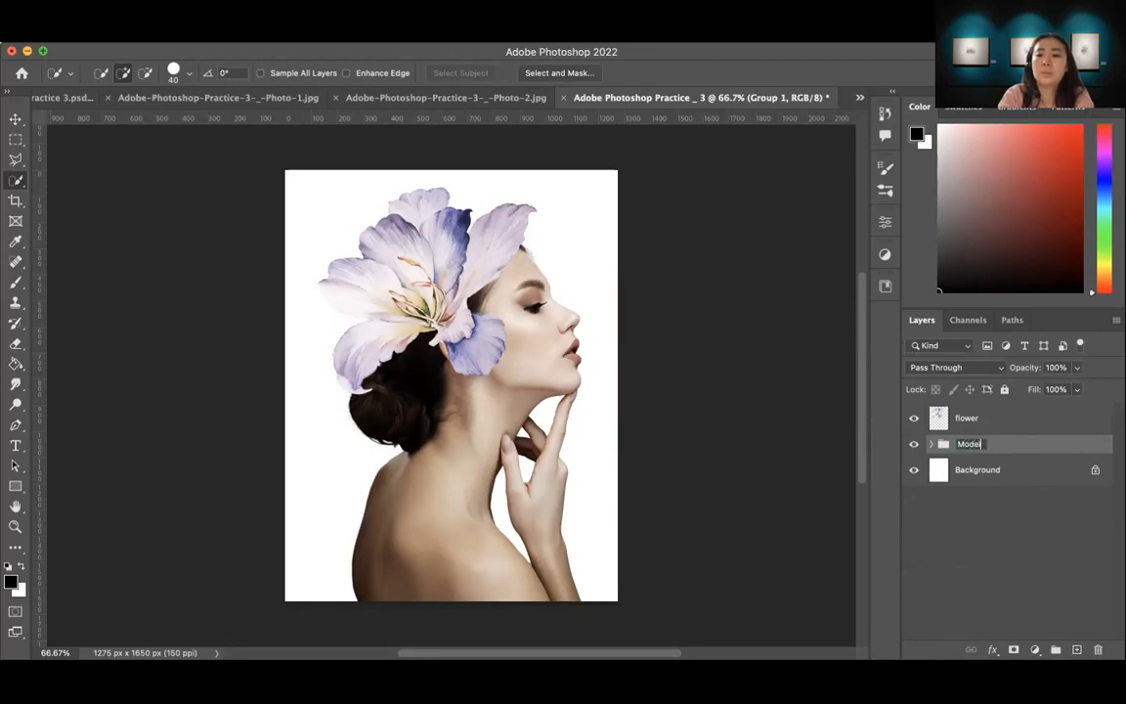
key("Return")
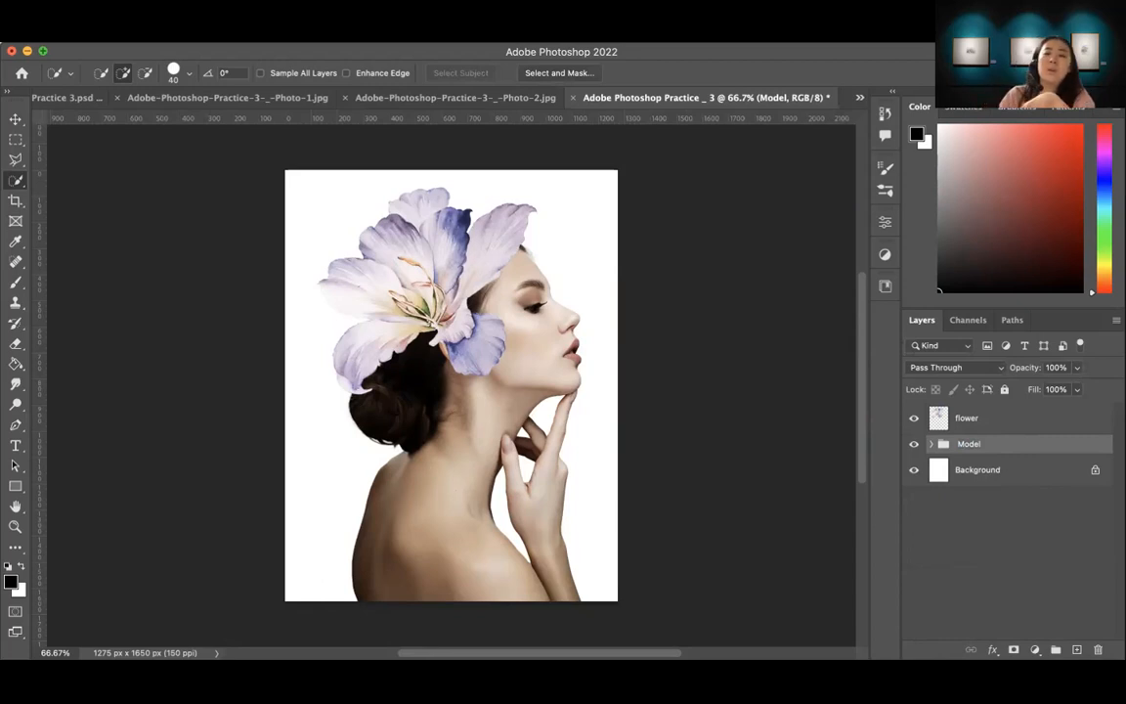
Step: Select the flower on the flower layer with Select Subject and add a layer mask from that selection
left_click(968, 420)
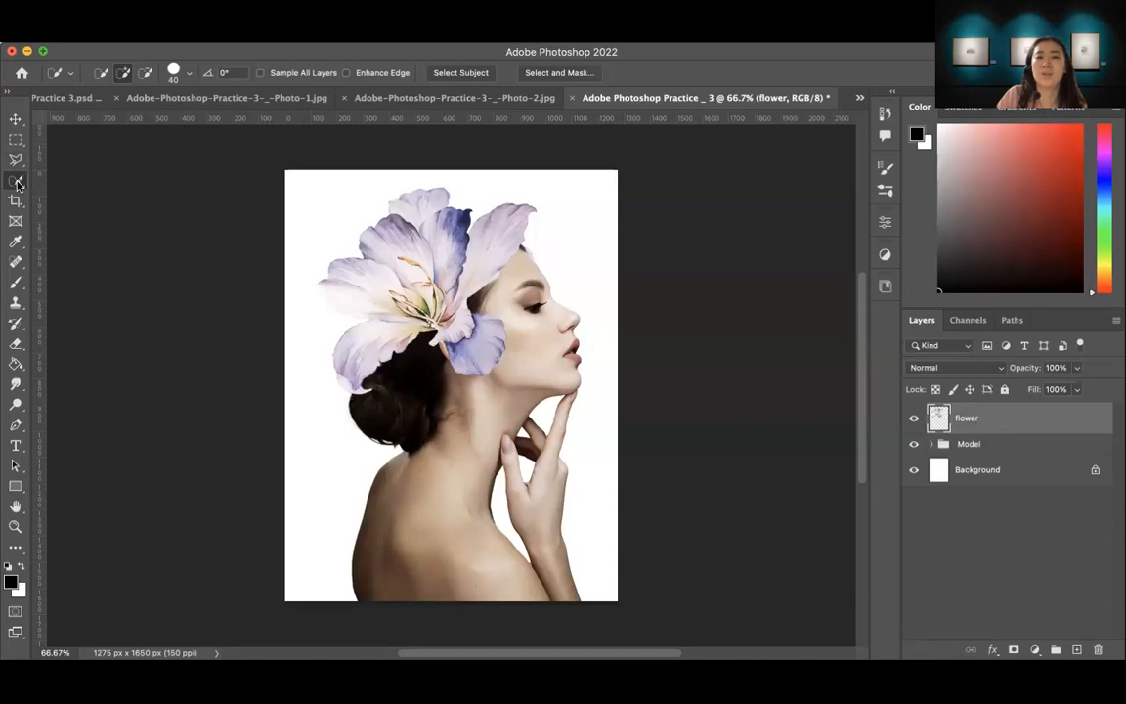
left_click(439, 75)
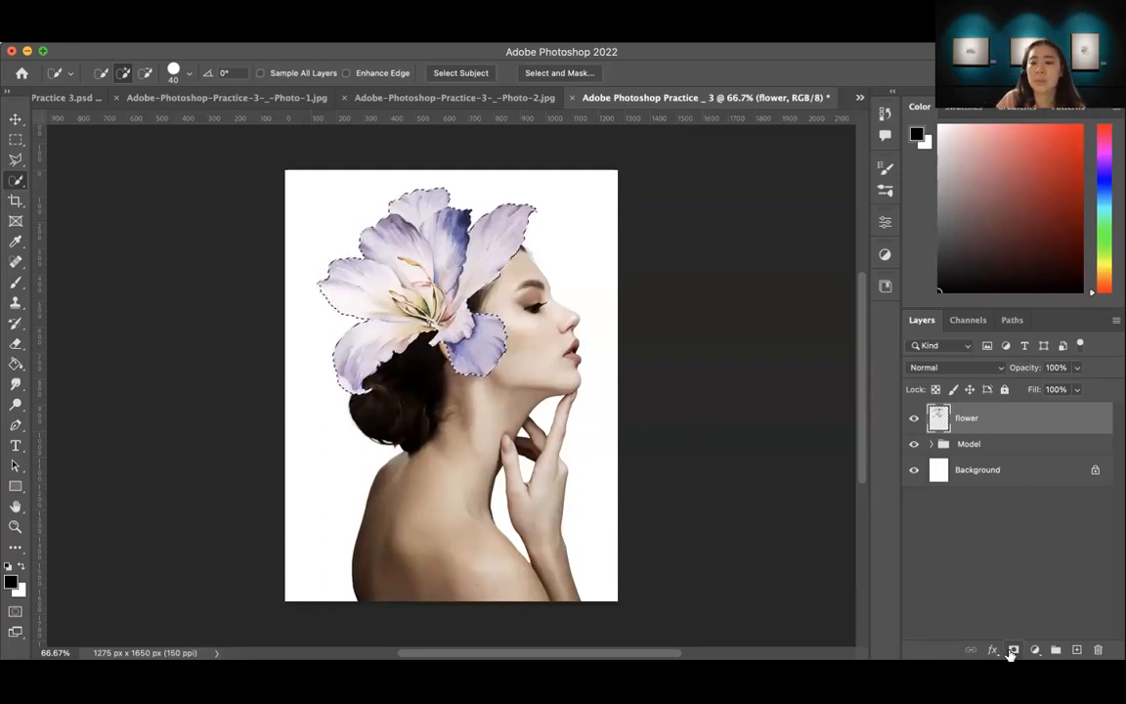
left_click(1013, 650)
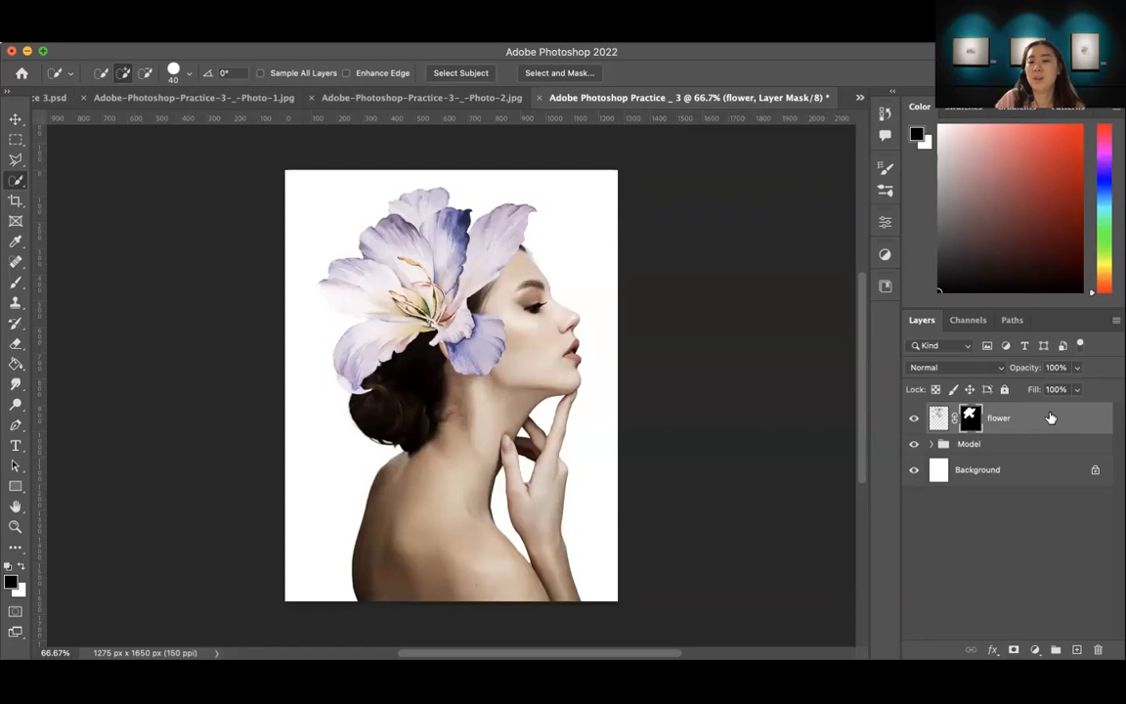
Step: Try duplicating the masked flower layer and discard each trial copy
left_click_drag(1051, 418, 1077, 649)
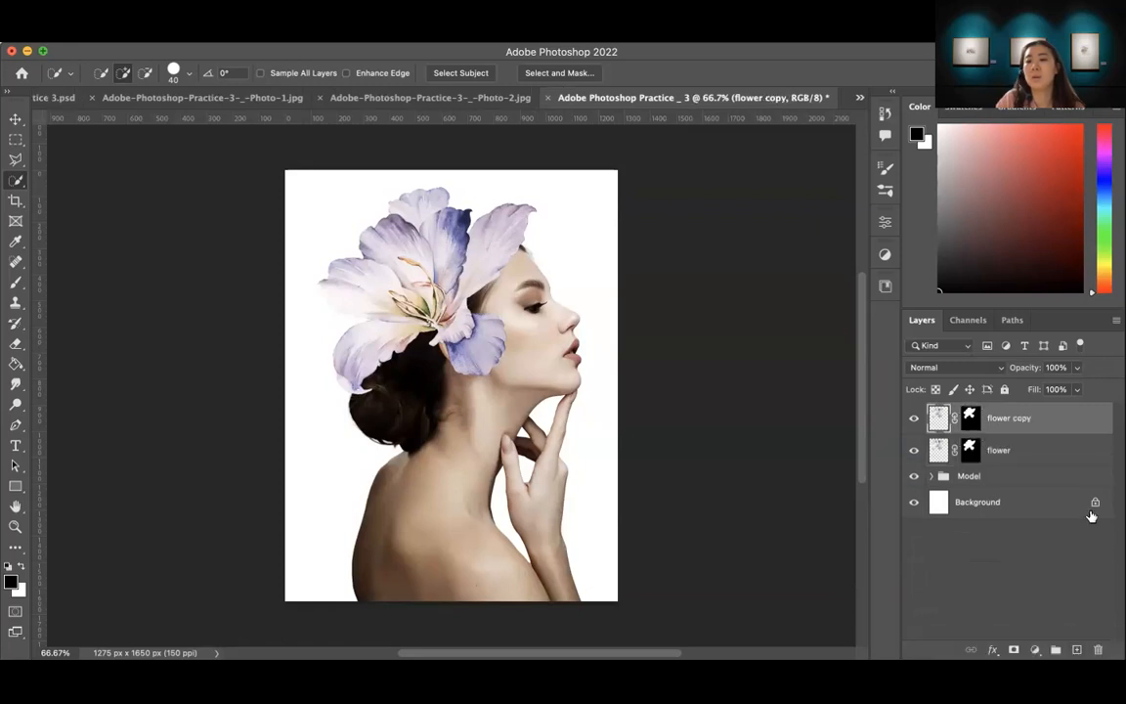
key("super+z")
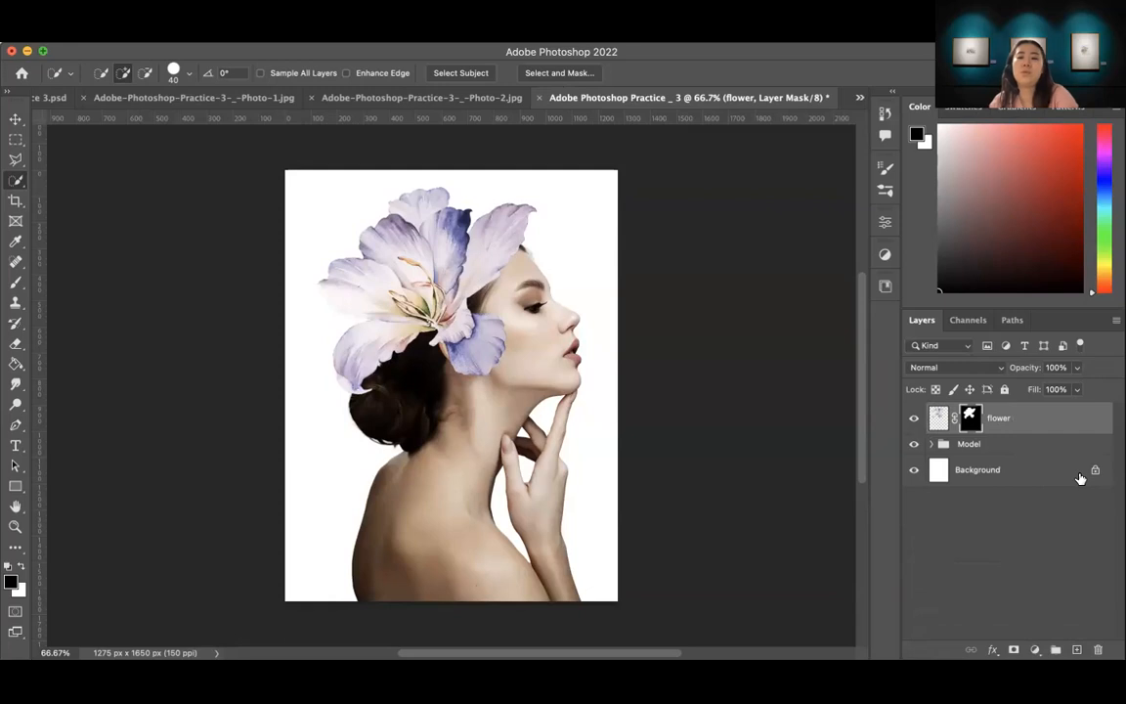
left_click(1027, 420)
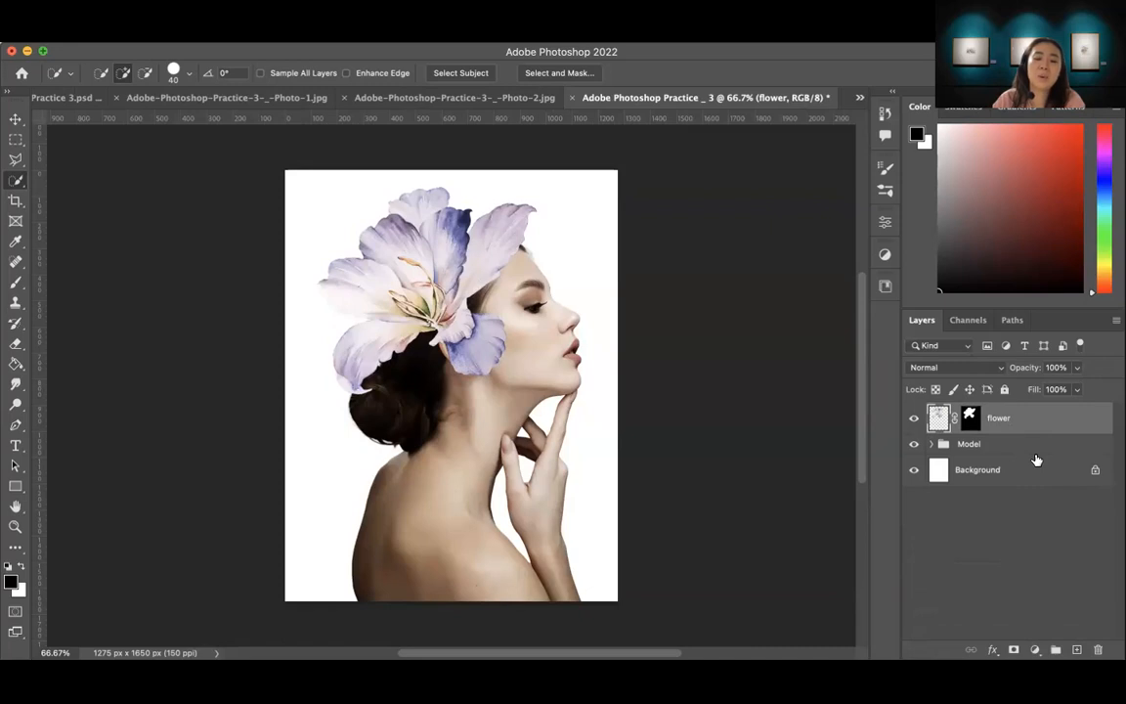
key("super+shift+z")
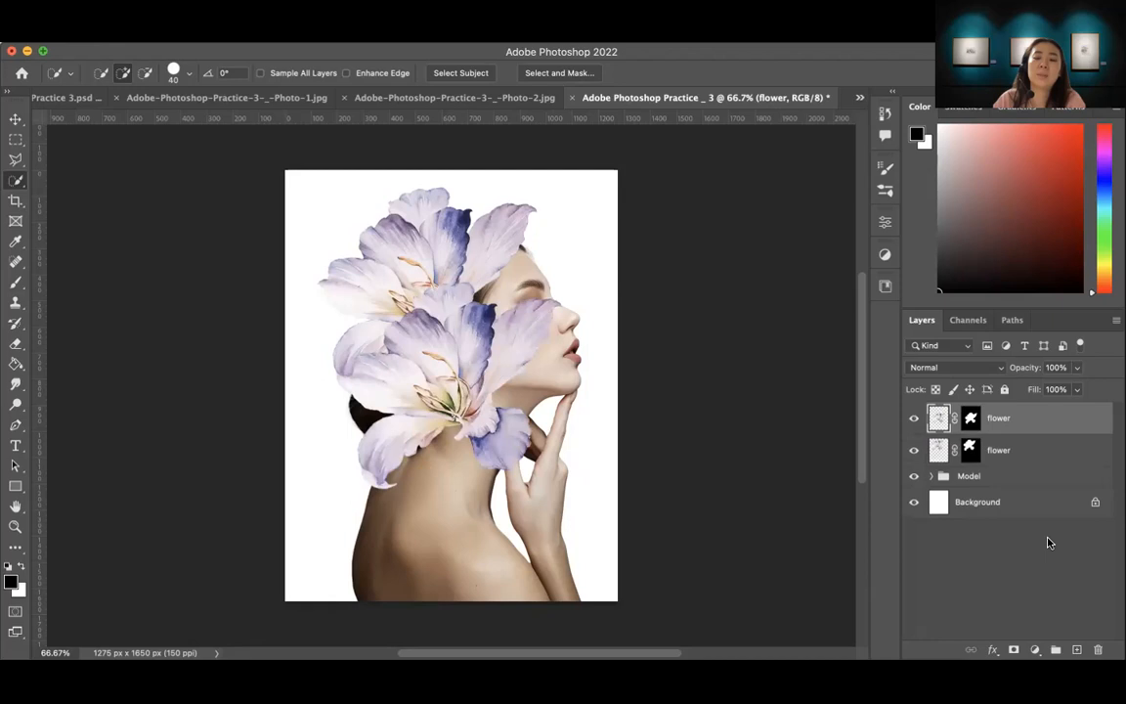
left_click_drag(1043, 420, 1098, 649)
Step: Duplicate the masked flower layer, undo a trial move of the copy with the Move tool, and deselect the layers
left_click_drag(1041, 421, 1077, 648)
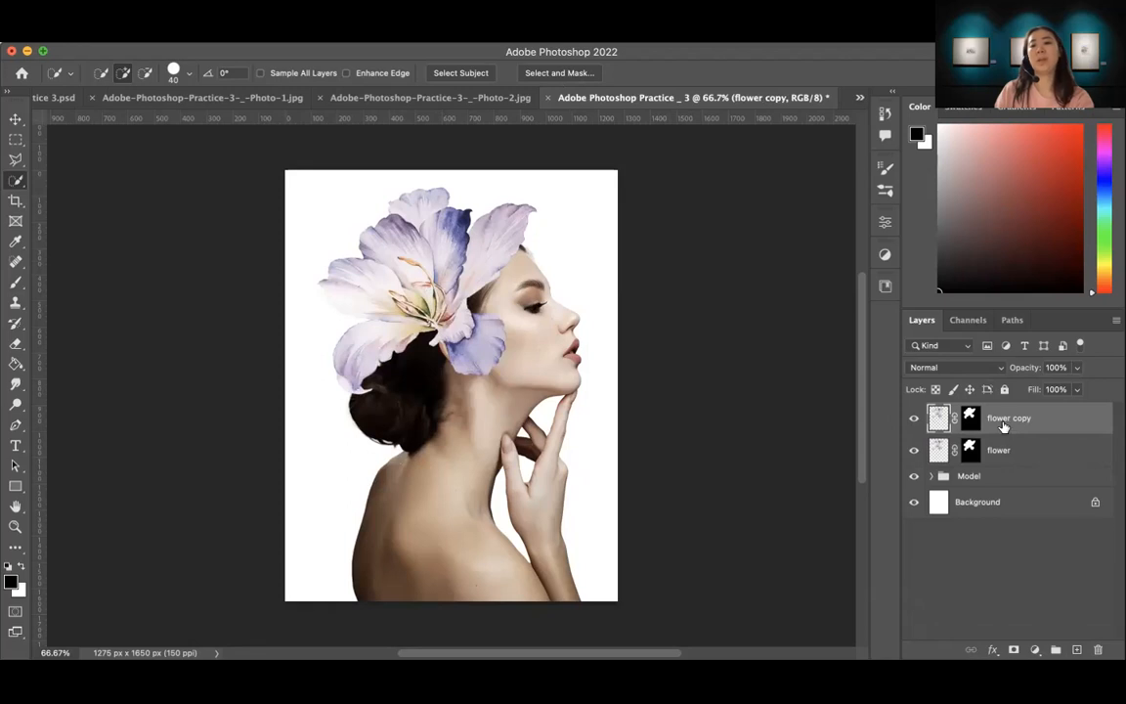
key("v")
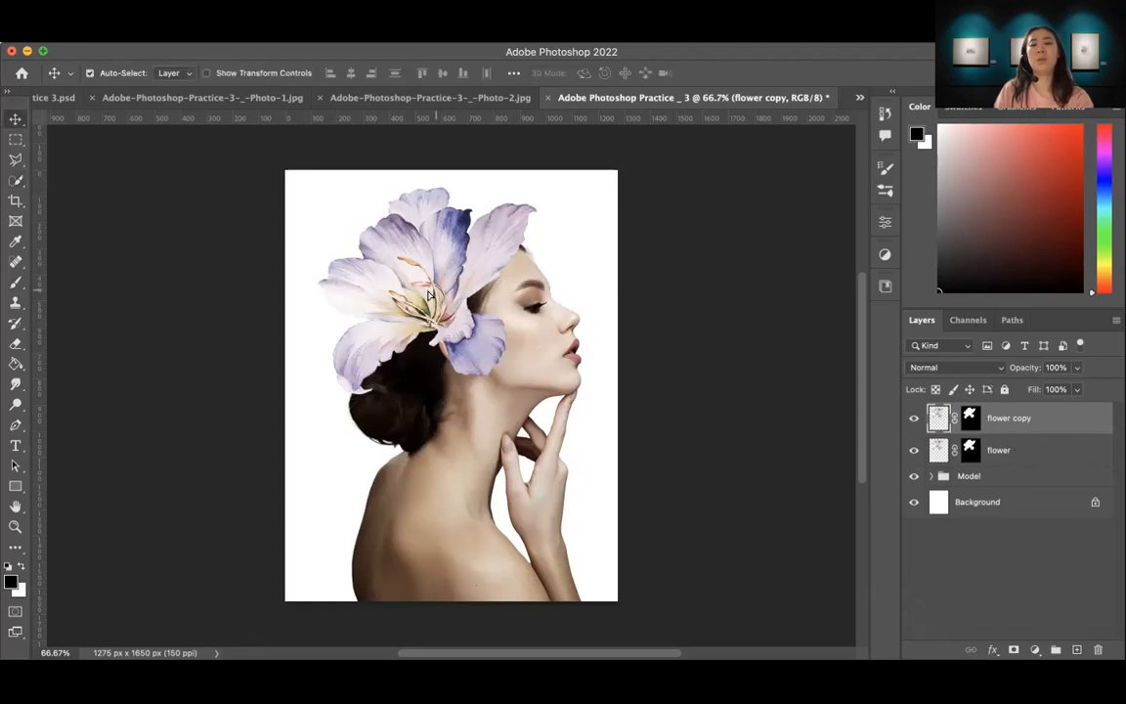
left_click_drag(445, 307, 332, 346)
key("super+z")
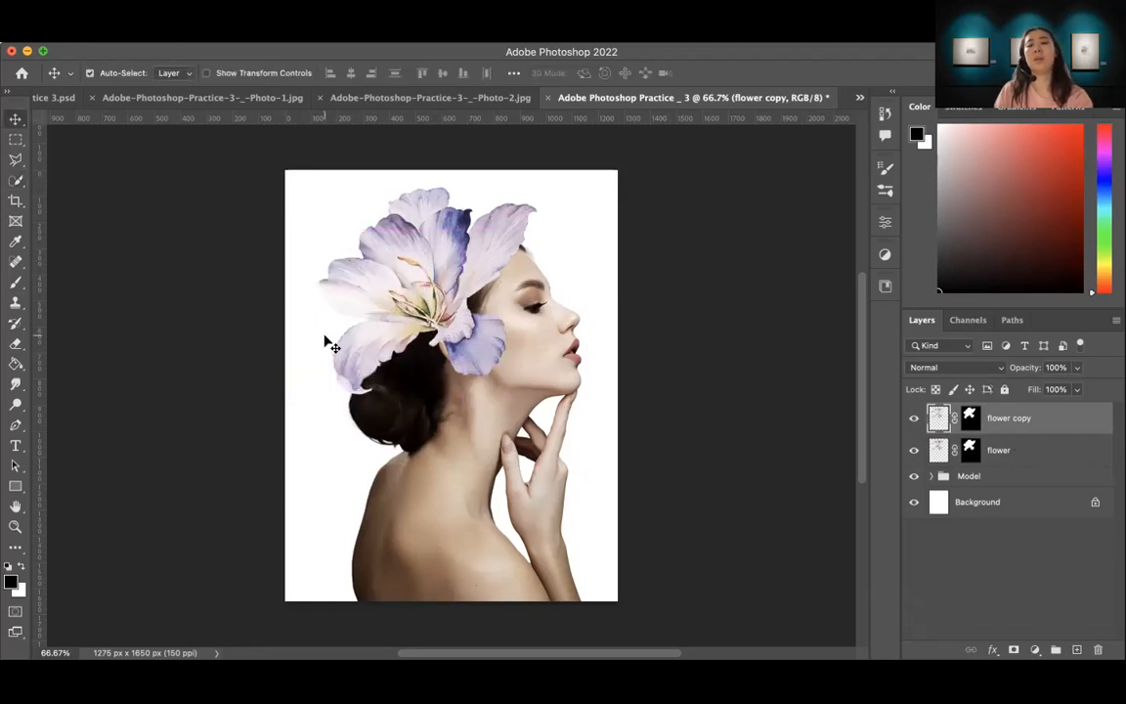
left_click(1007, 583)
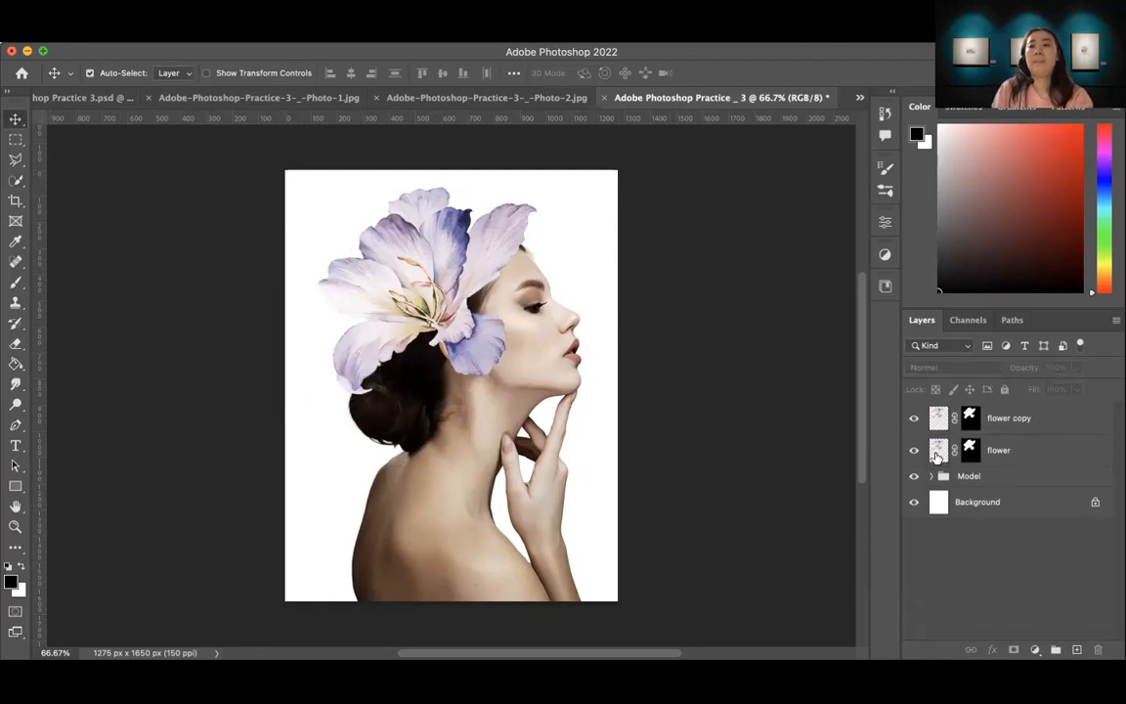
Step: Set the blend mode of the original flower layer to Dissolve and hide the flower copy layer
left_click(1000, 454)
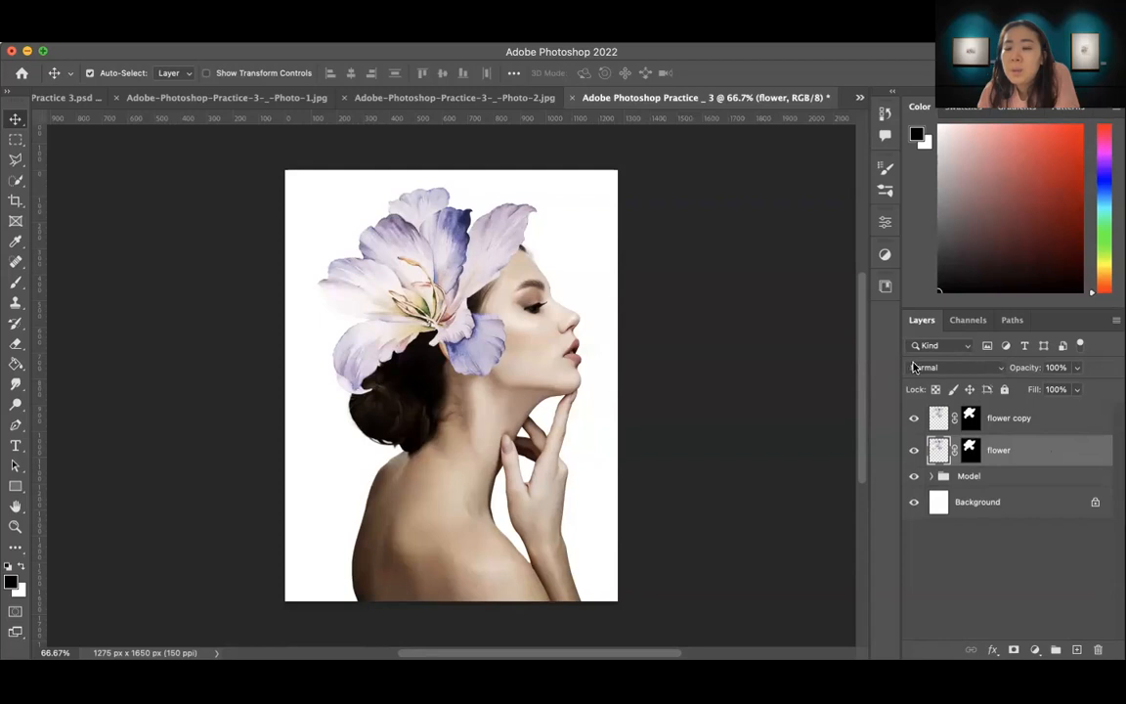
left_click(998, 369)
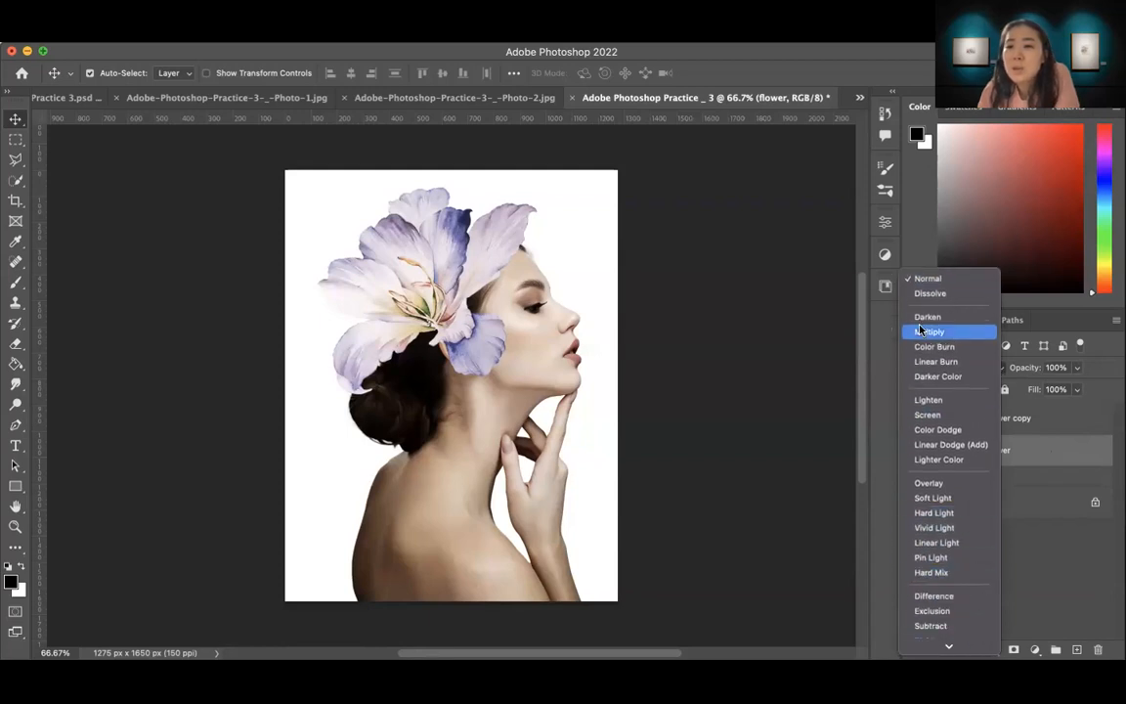
left_click(929, 293)
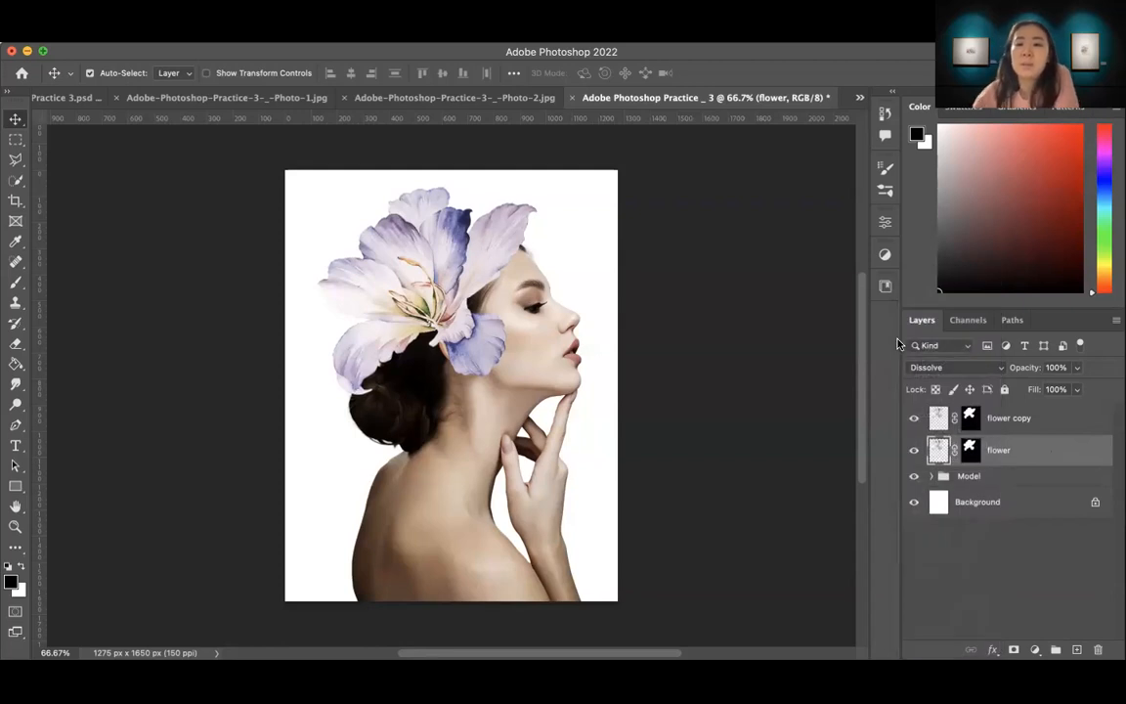
left_click(914, 418)
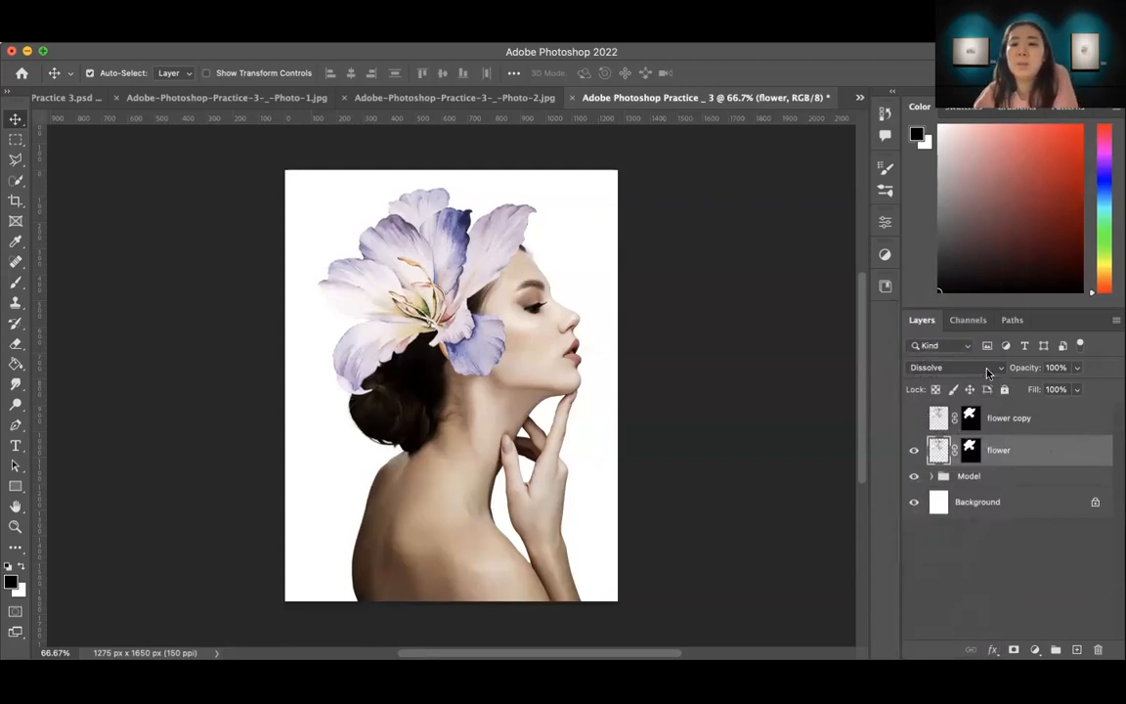
left_click(988, 370)
left_click(934, 353)
left_click(959, 369)
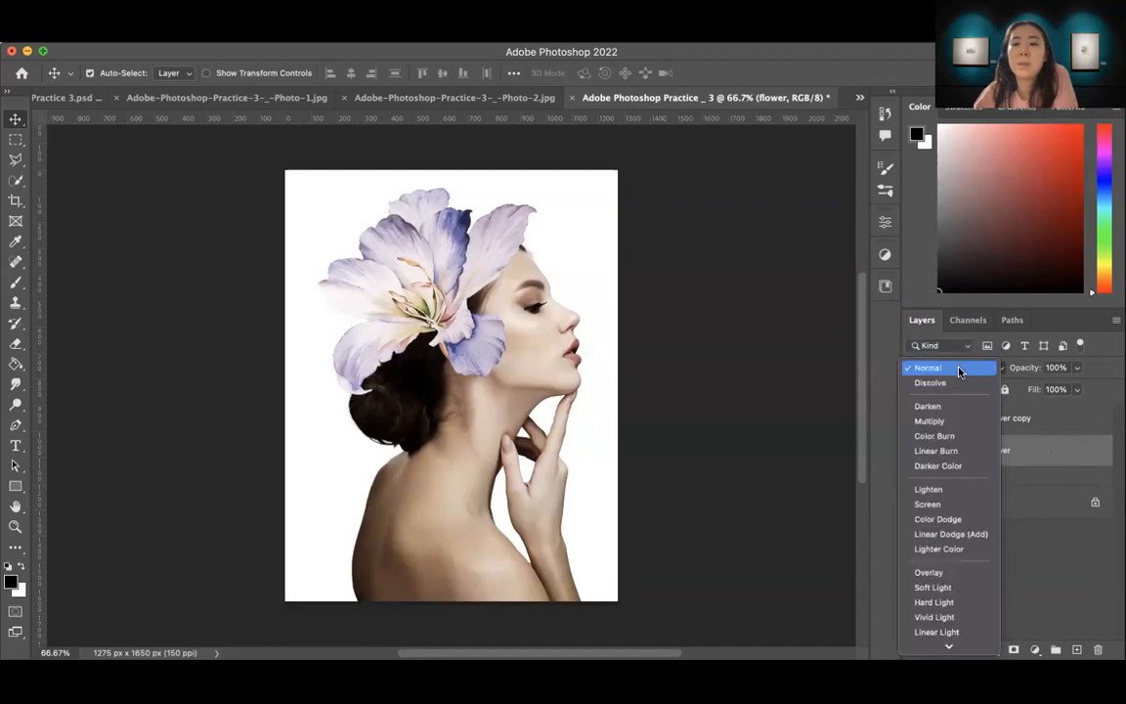
key("Down")
key("Return")
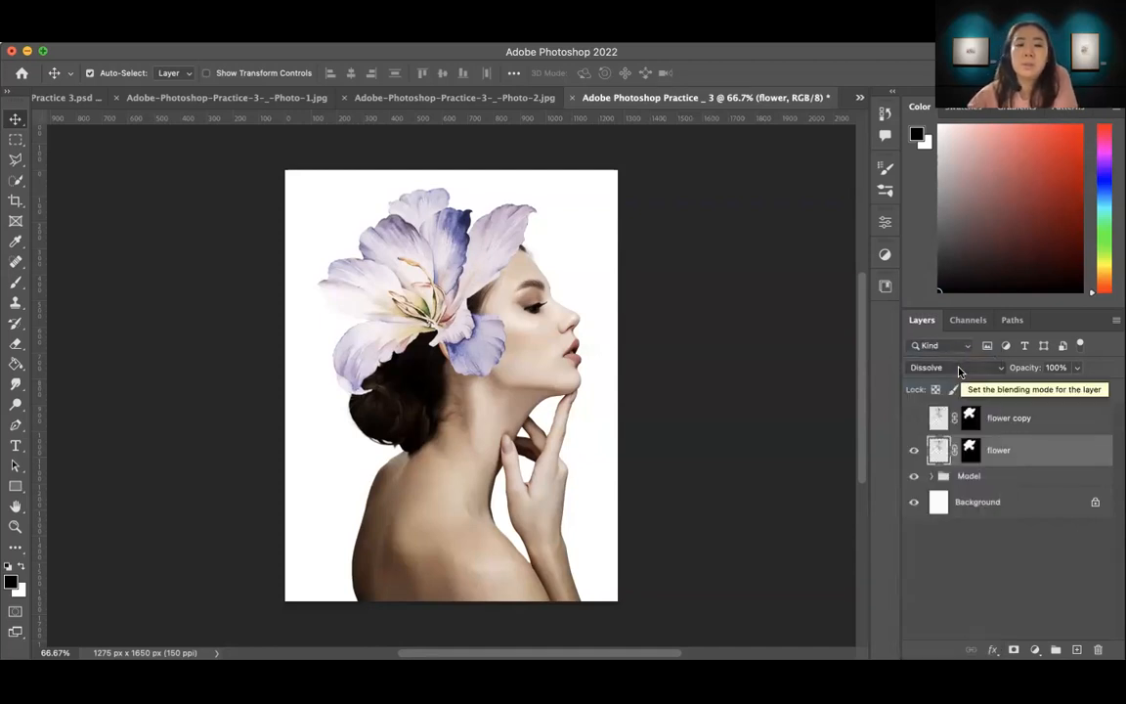
Step: Try the Darken, Multiply, Color Burn, Linear Burn and Darker Color blend modes on the original flower layer
left_click(961, 371)
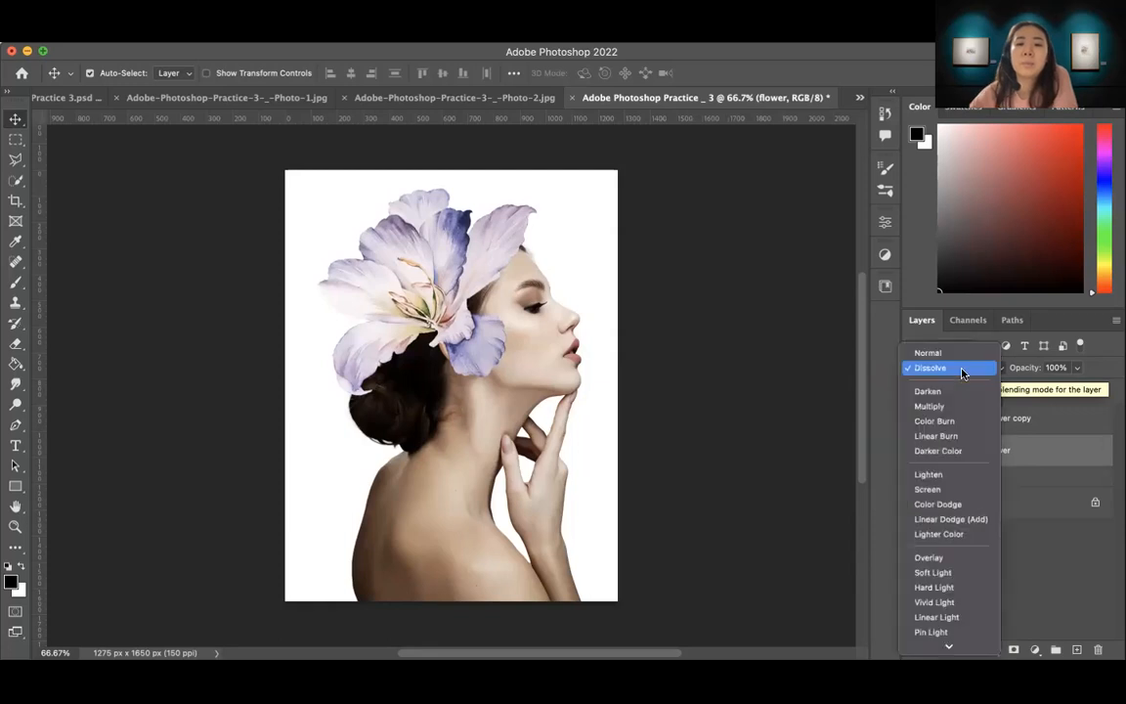
left_click(950, 391)
left_click(967, 371)
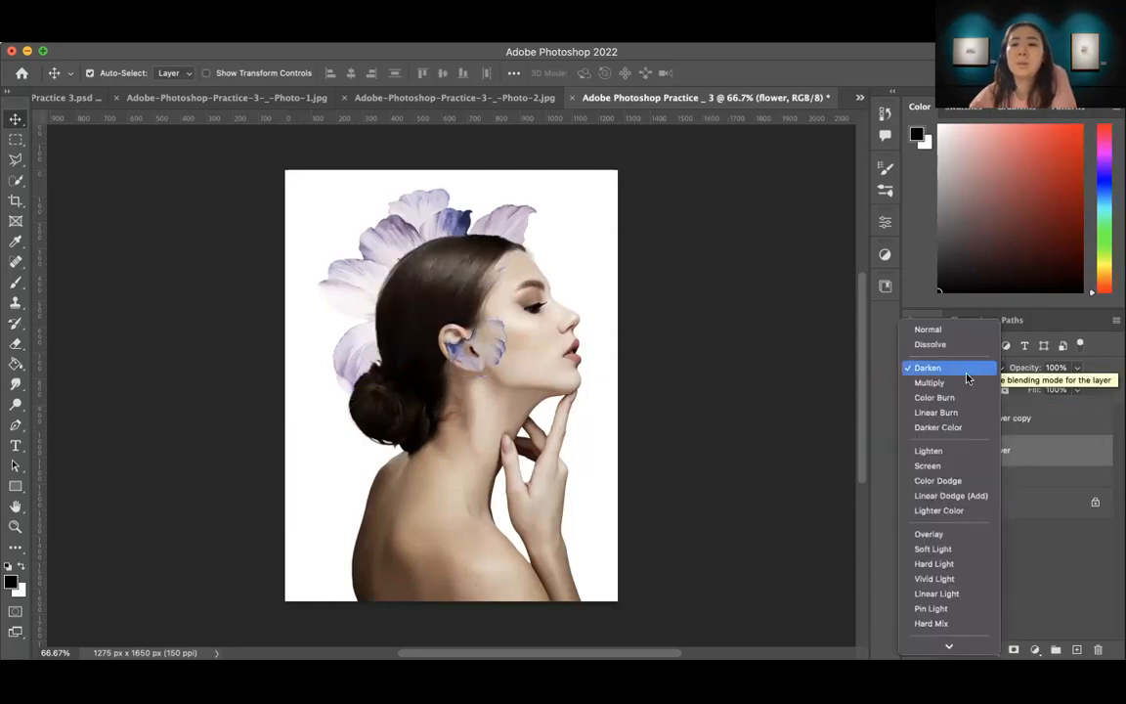
left_click(966, 382)
left_click(949, 372)
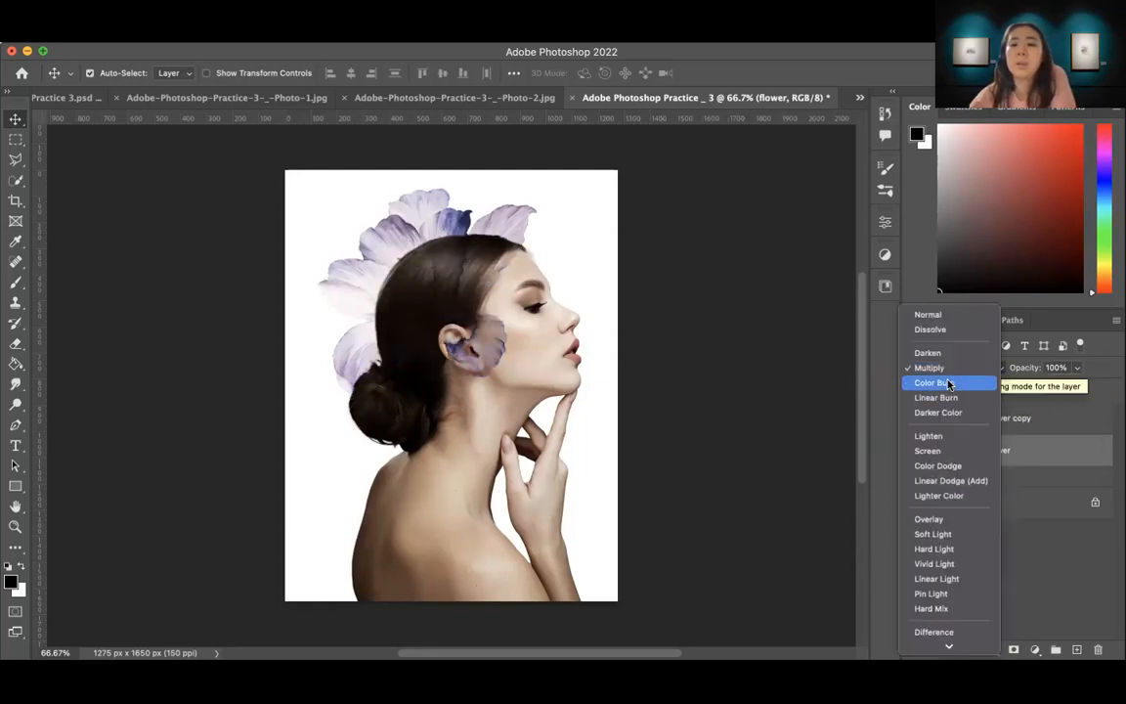
left_click(949, 383)
left_click(958, 370)
left_click(963, 385)
left_click(966, 371)
left_click(958, 382)
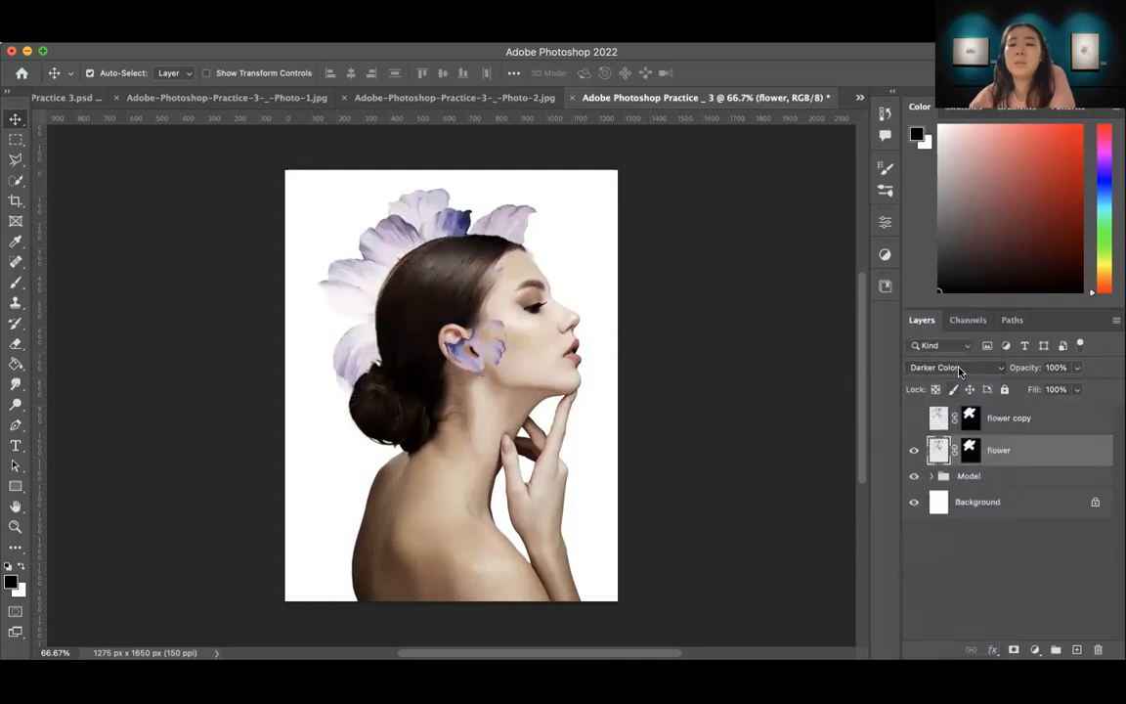
Step: Try the Lighten, Screen, Color Dodge, Linear Dodge (Add) and Lighter Color blend modes on the original flower layer
left_click(958, 370)
left_click(957, 390)
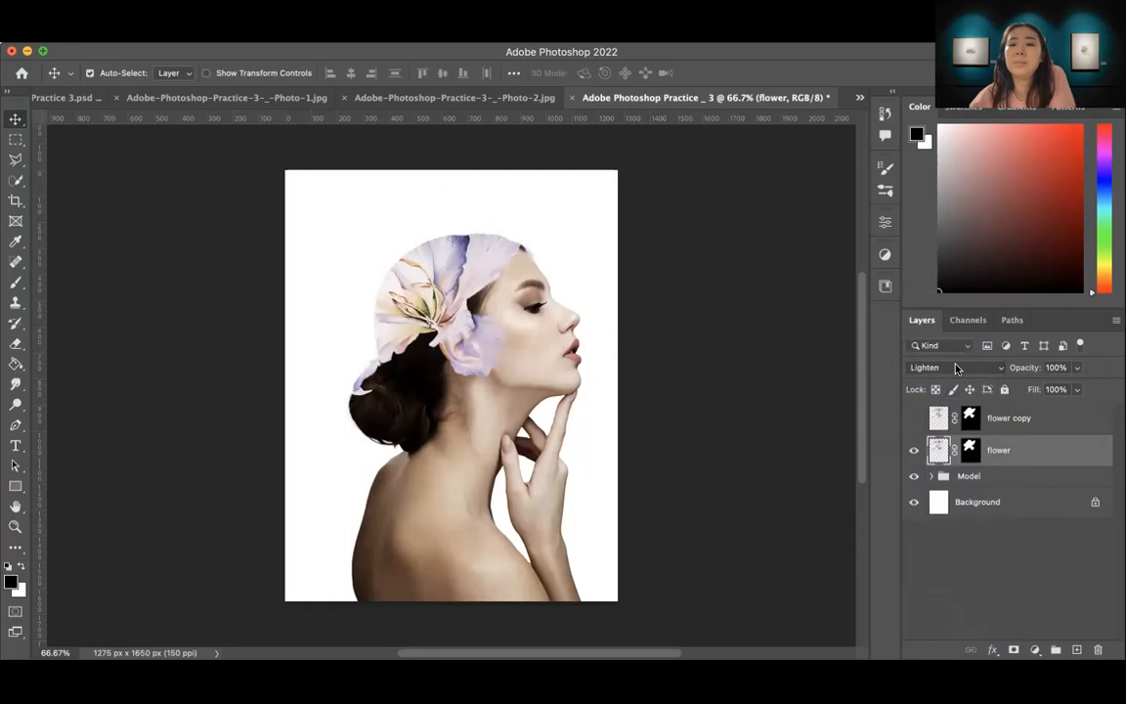
left_click(956, 367)
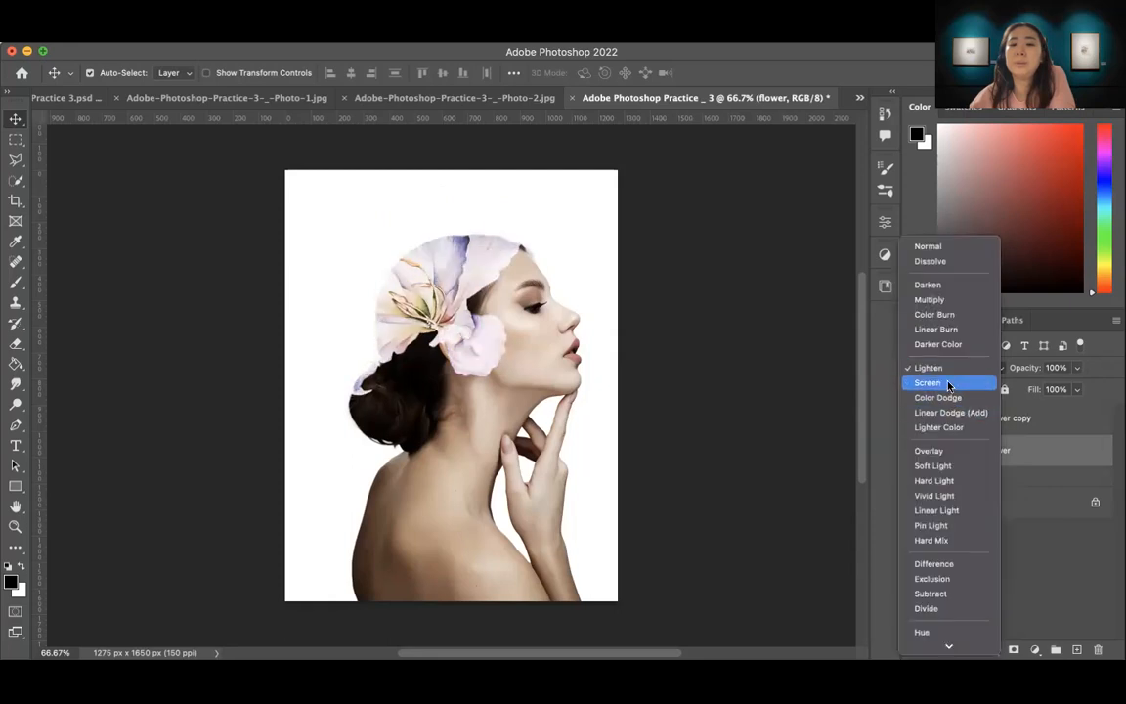
left_click(950, 384)
left_click(953, 368)
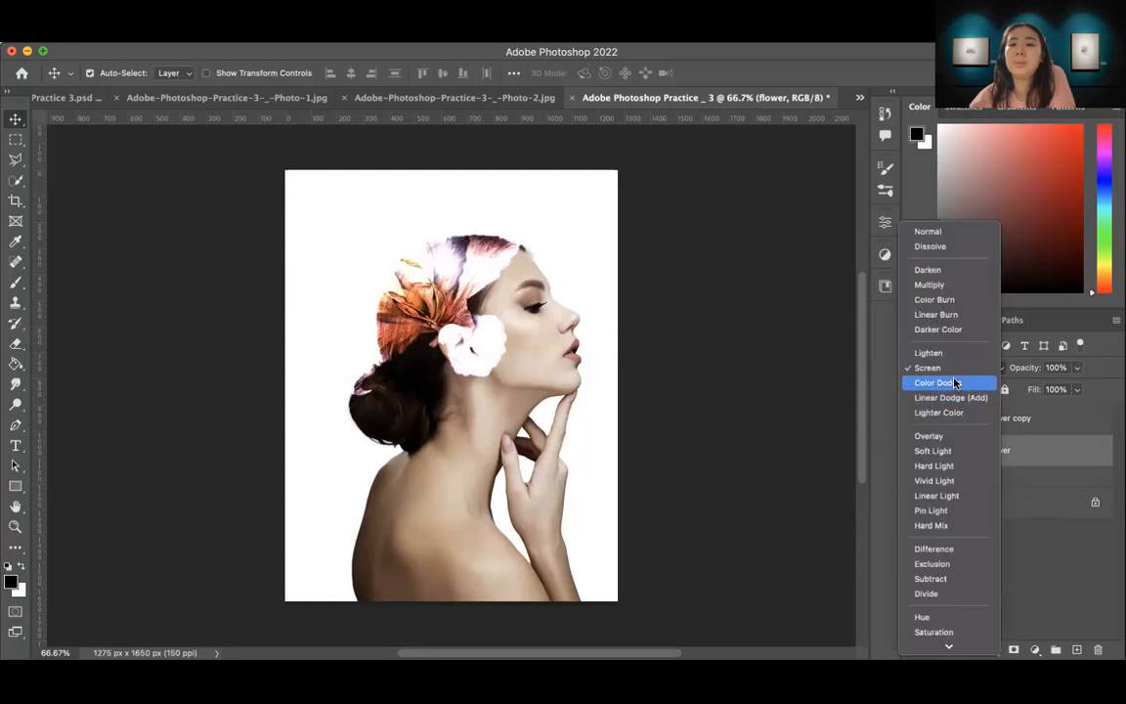
left_click(957, 383)
left_click(956, 369)
left_click(964, 383)
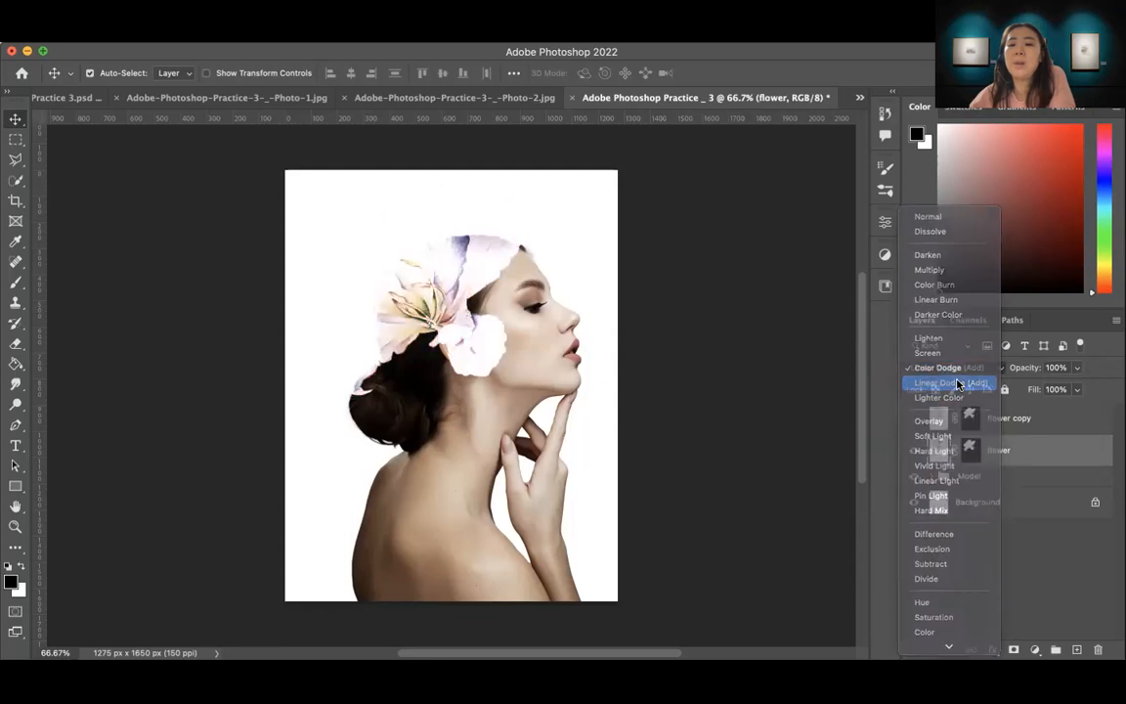
left_click(969, 370)
left_click(953, 382)
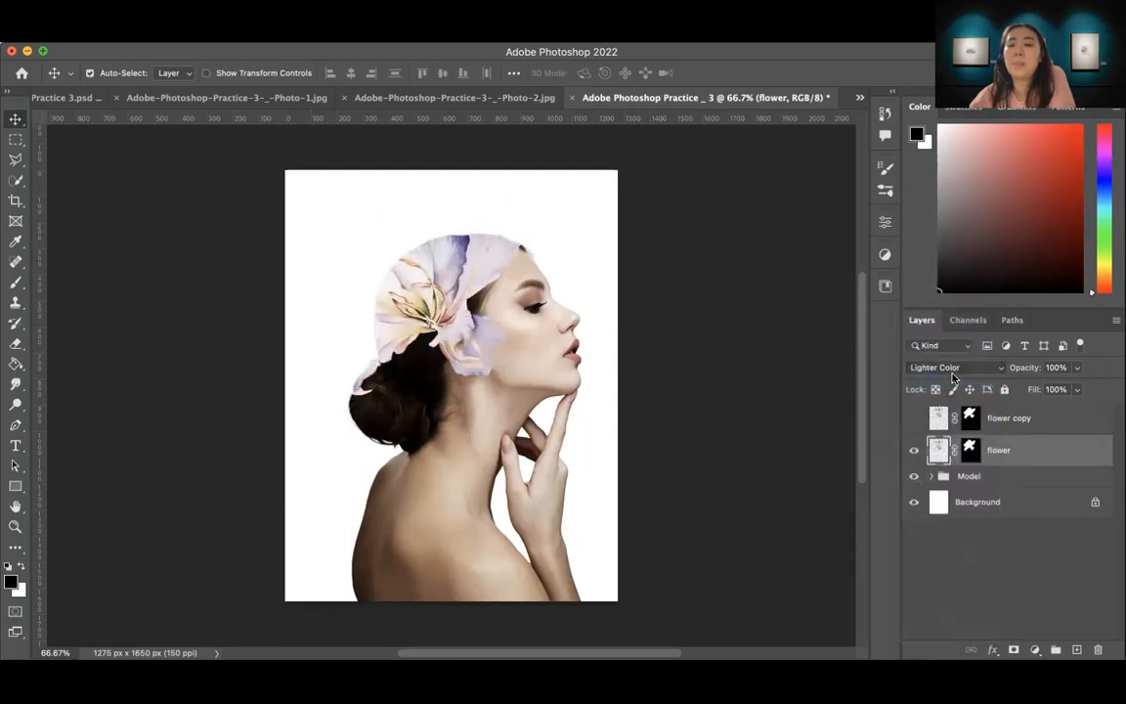
Step: Try the Overlay, Soft Light and Hard Light blend modes on the original flower layer
left_click(954, 369)
left_click(954, 391)
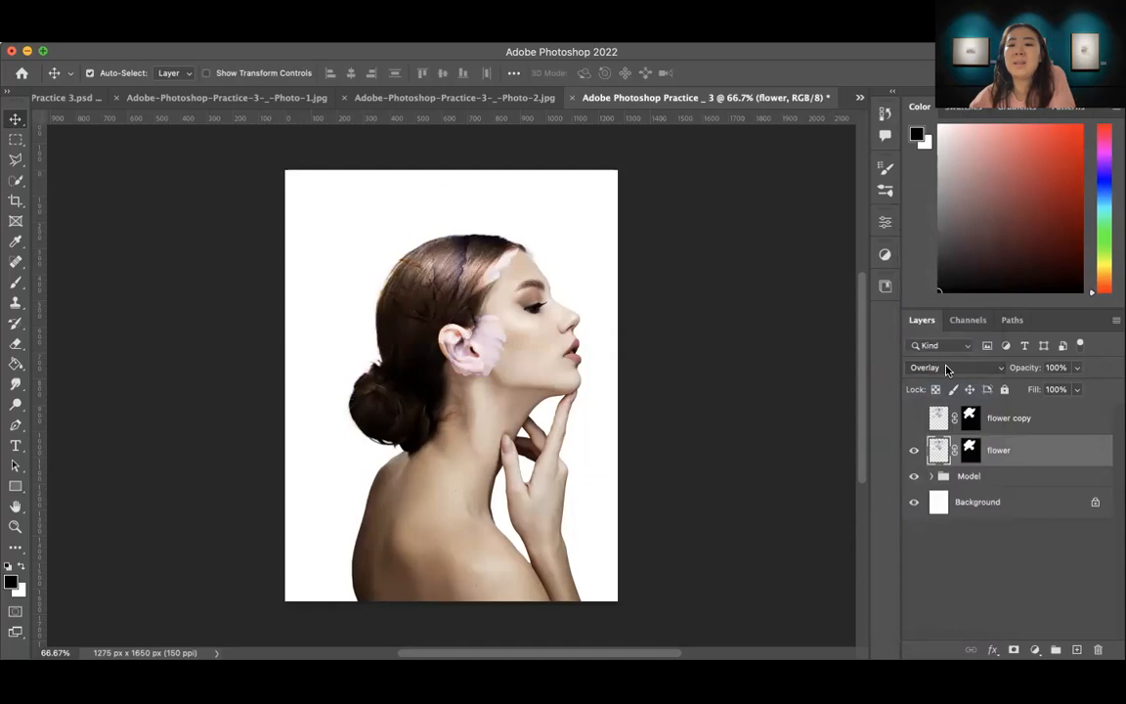
left_click(946, 369)
left_click(946, 383)
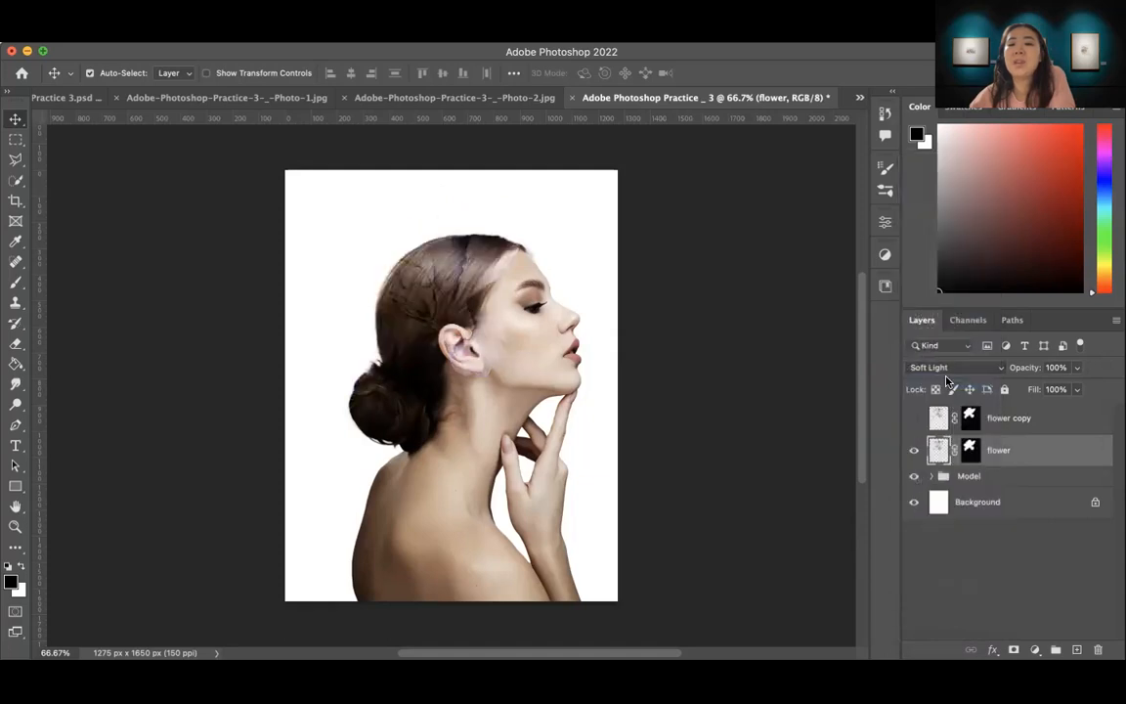
left_click(956, 372)
left_click(951, 383)
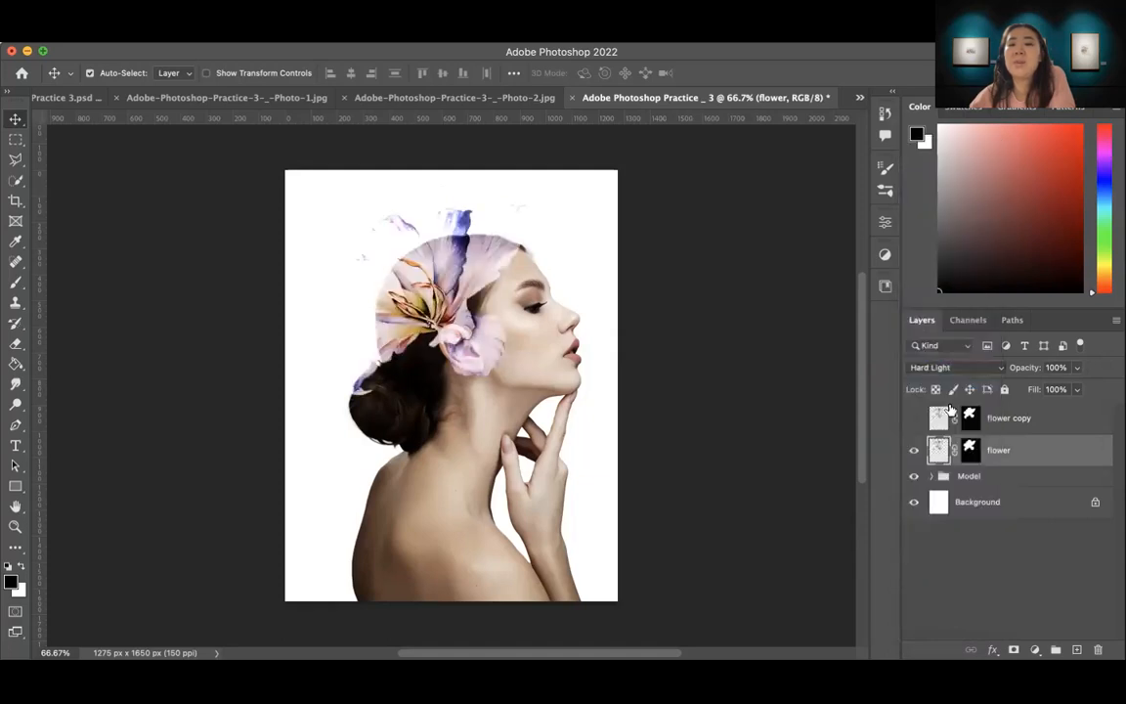
Step: Try the Vivid Light, Linear Light, Pin Light and Hard Mix blend modes on the original flower layer
left_click(989, 376)
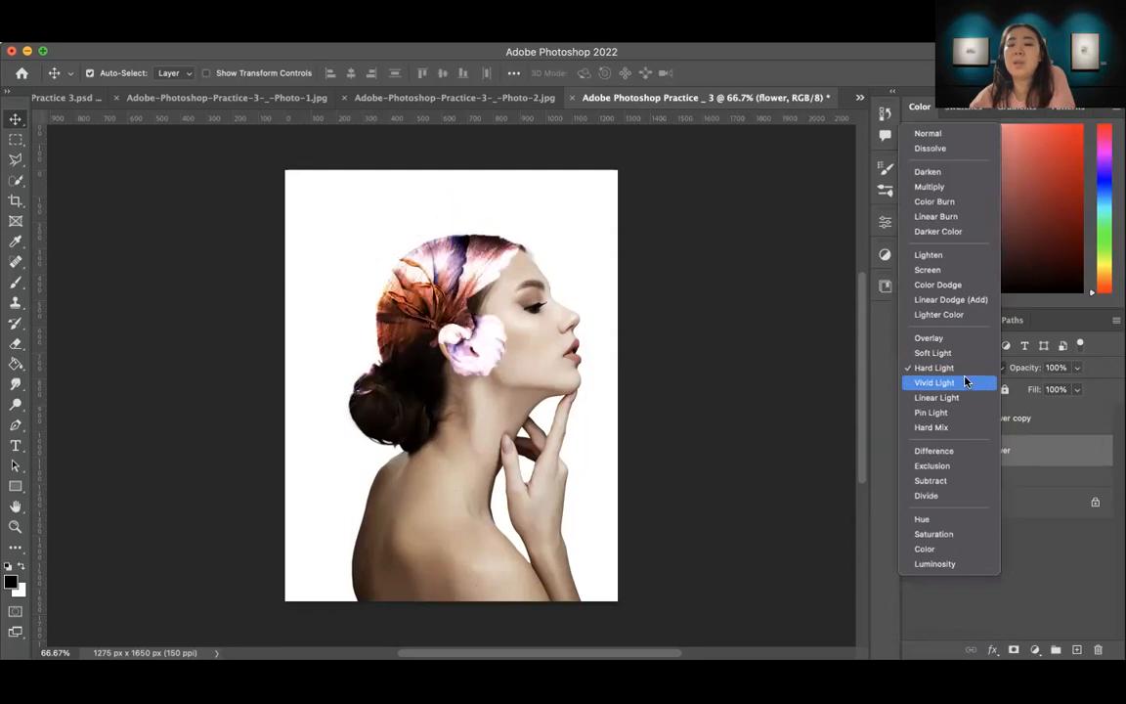
left_click(973, 381)
left_click(975, 372)
left_click(953, 384)
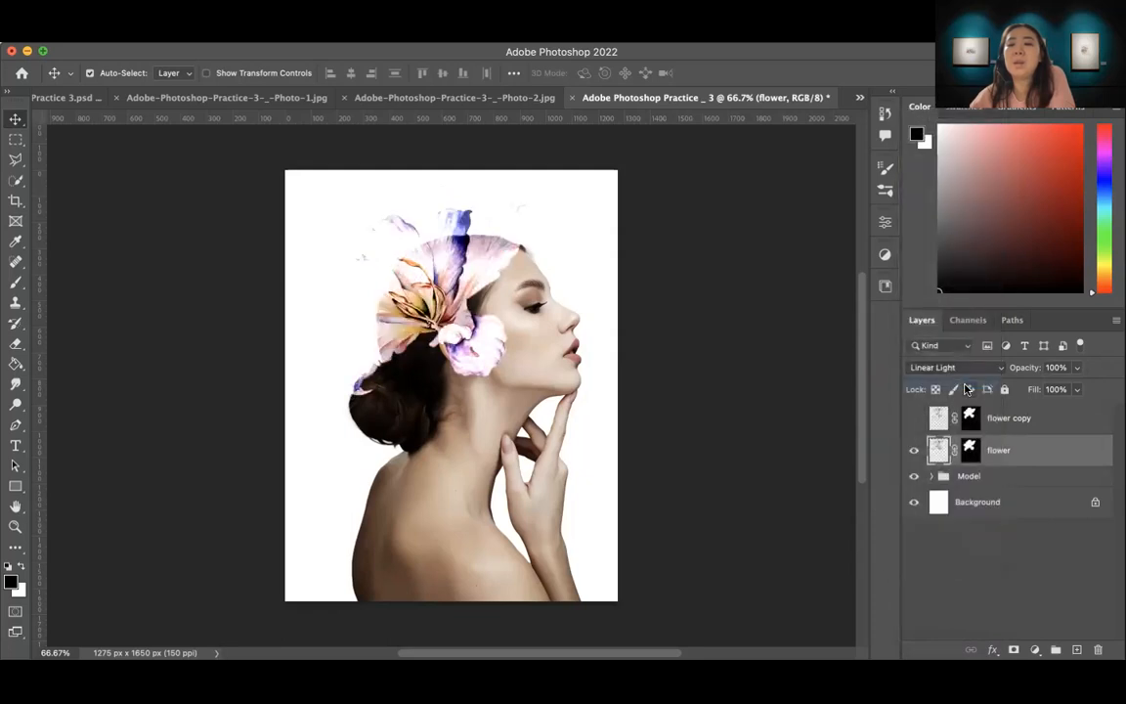
left_click(958, 374)
left_click(954, 385)
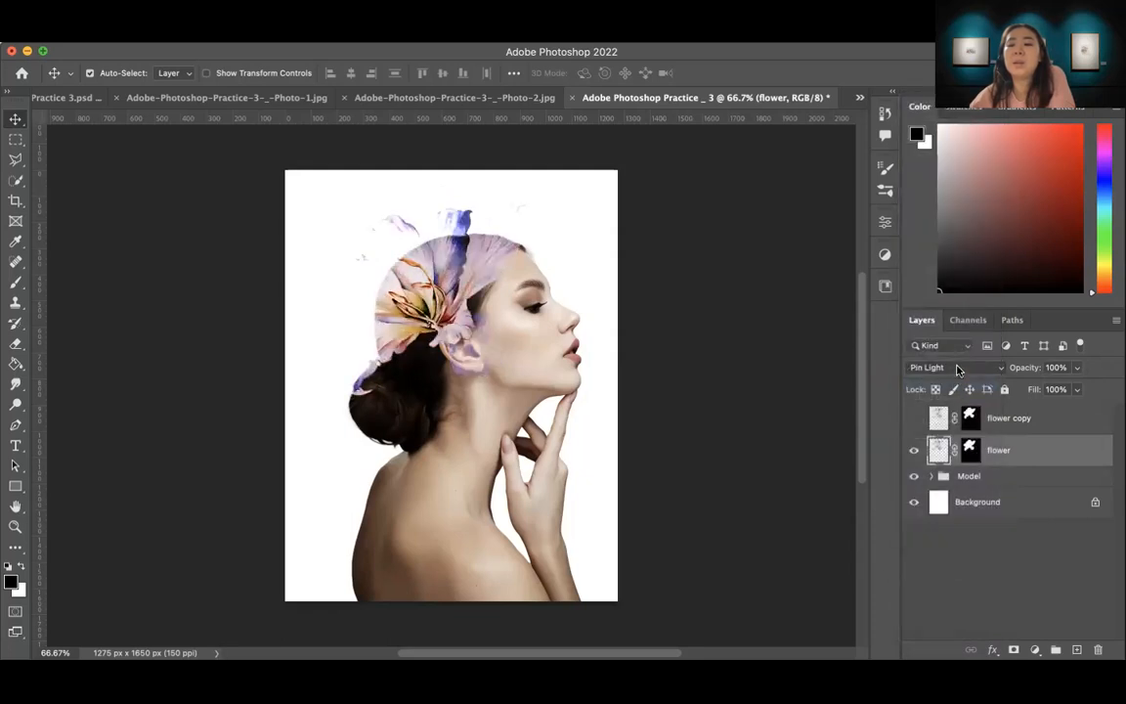
left_click(958, 367)
left_click(954, 382)
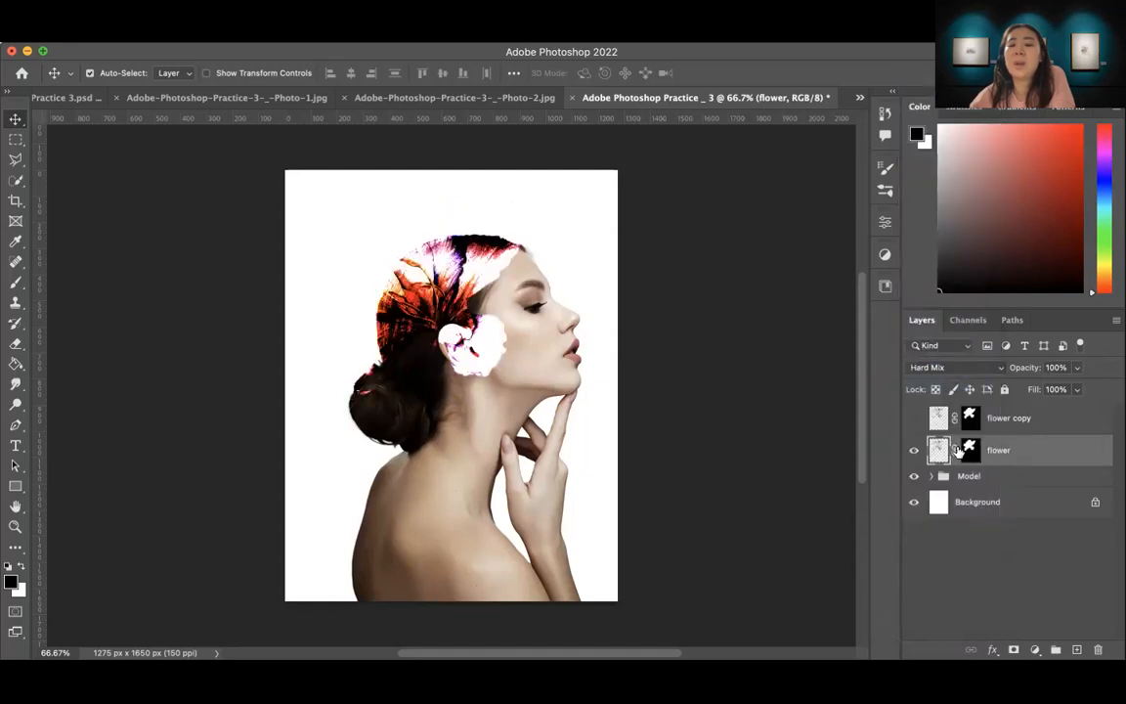
Step: Set the original flower layer's blend mode to Hard Light and show the flower copy layer above it
left_click(948, 368)
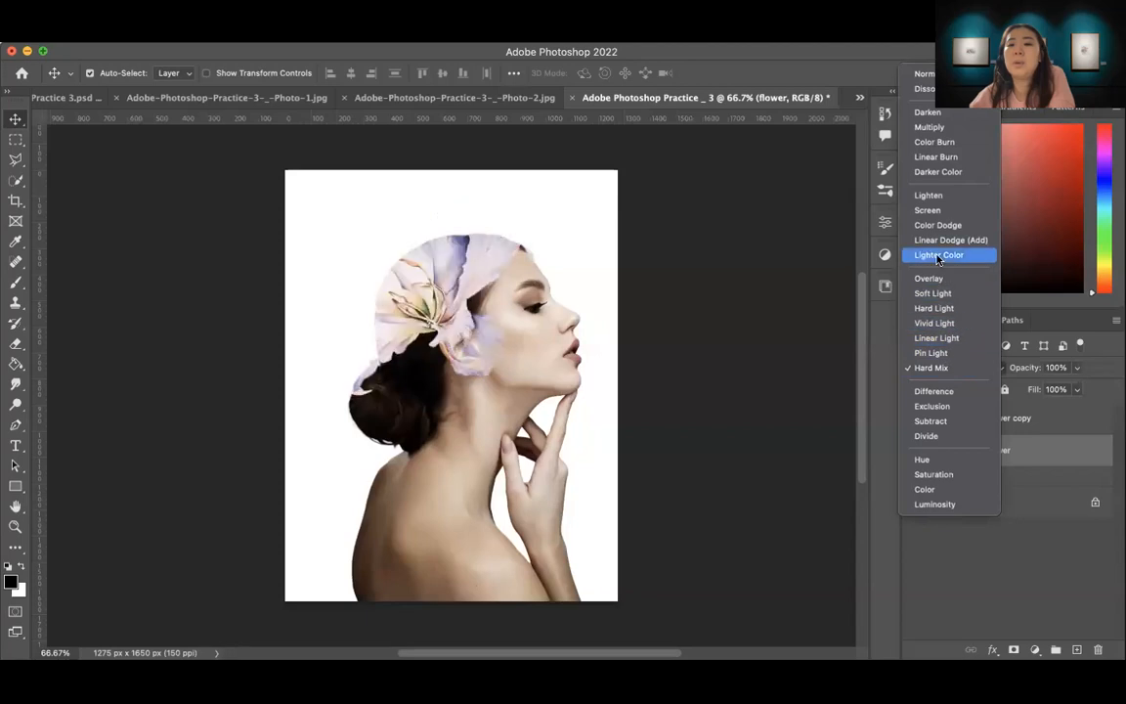
left_click(945, 311)
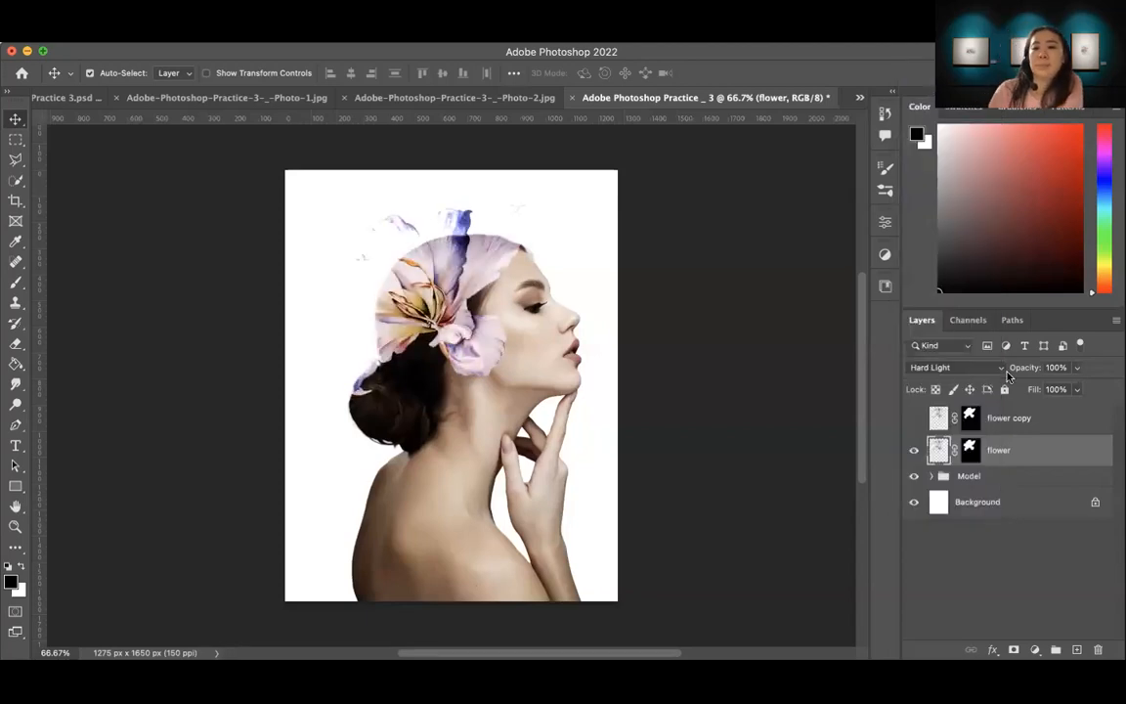
left_click(915, 418)
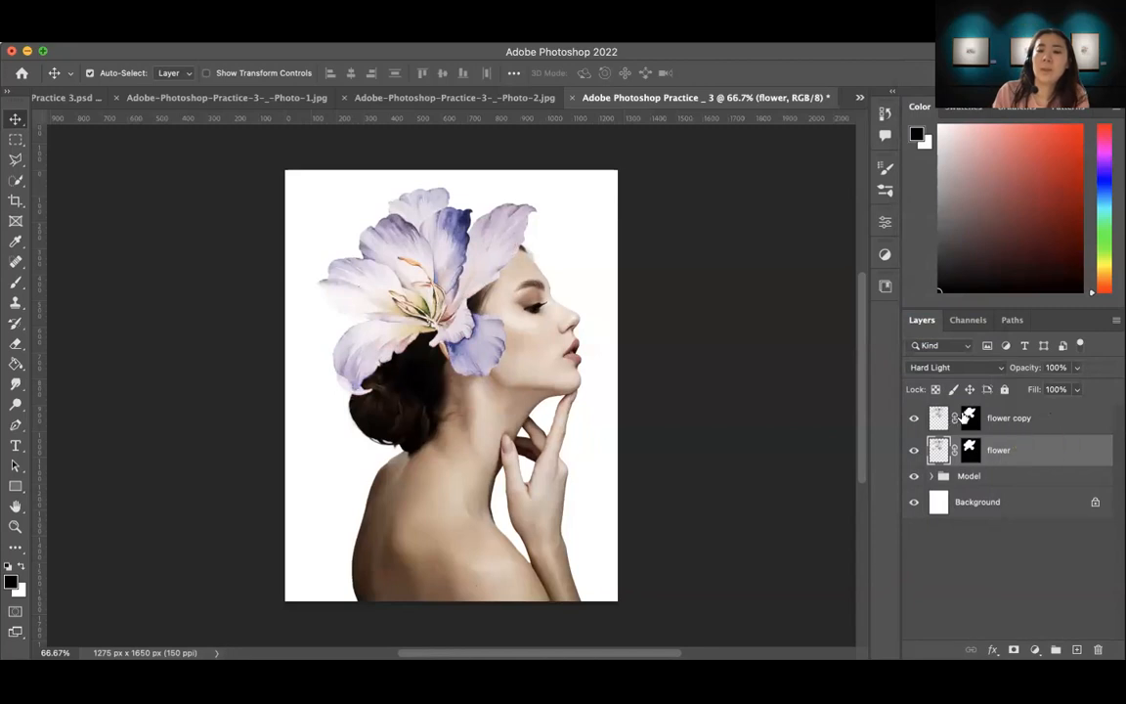
Step: Rename the original flower layer as "flower _ Hard Light"
left_click(1012, 450)
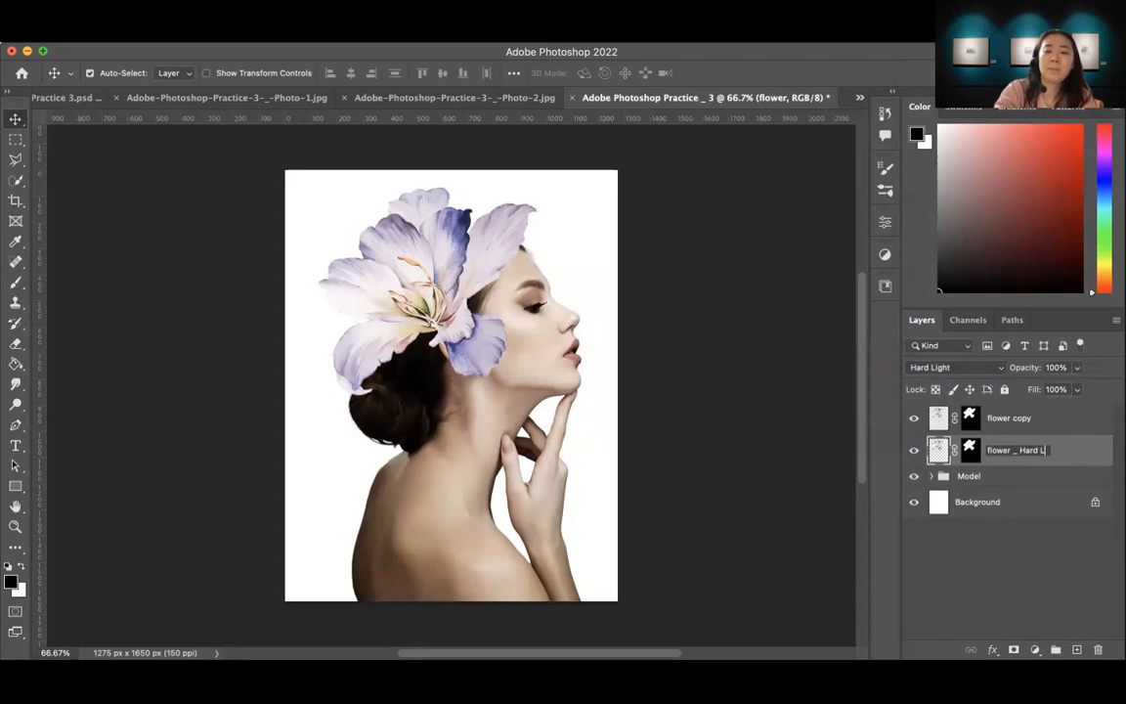
key("Return")
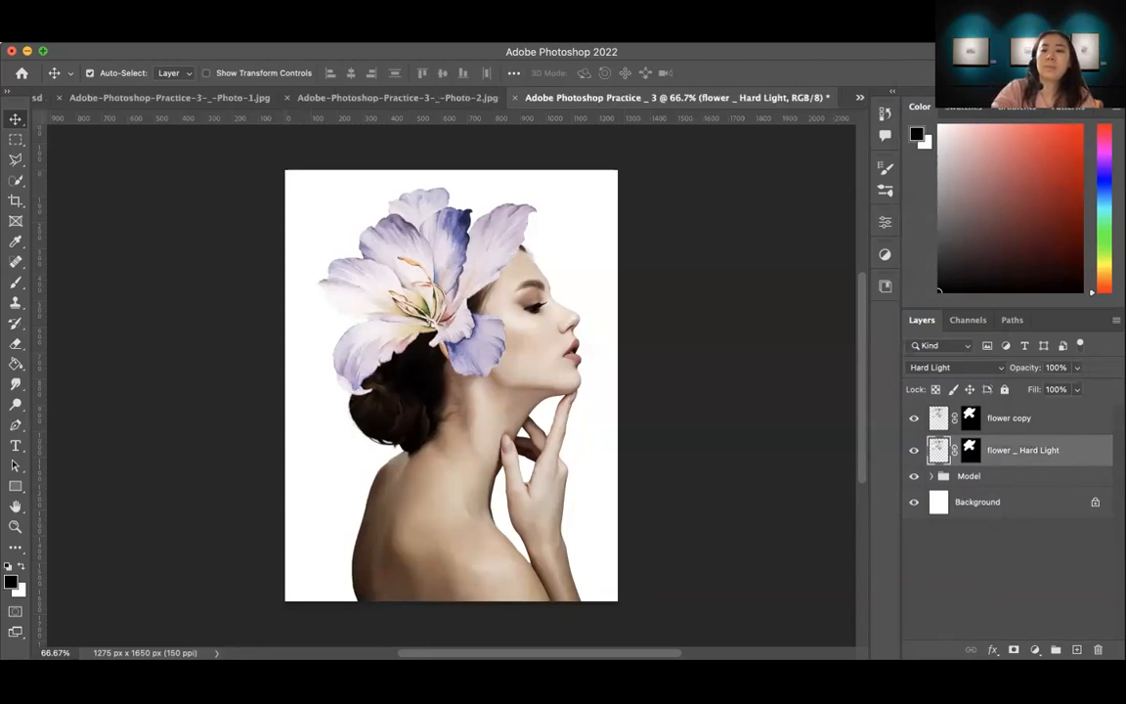
Step: Paint black on the flower copy layer's mask with a soft 250 px brush over the flower's centre and inner petals to reveal the layer below
left_click(1019, 418)
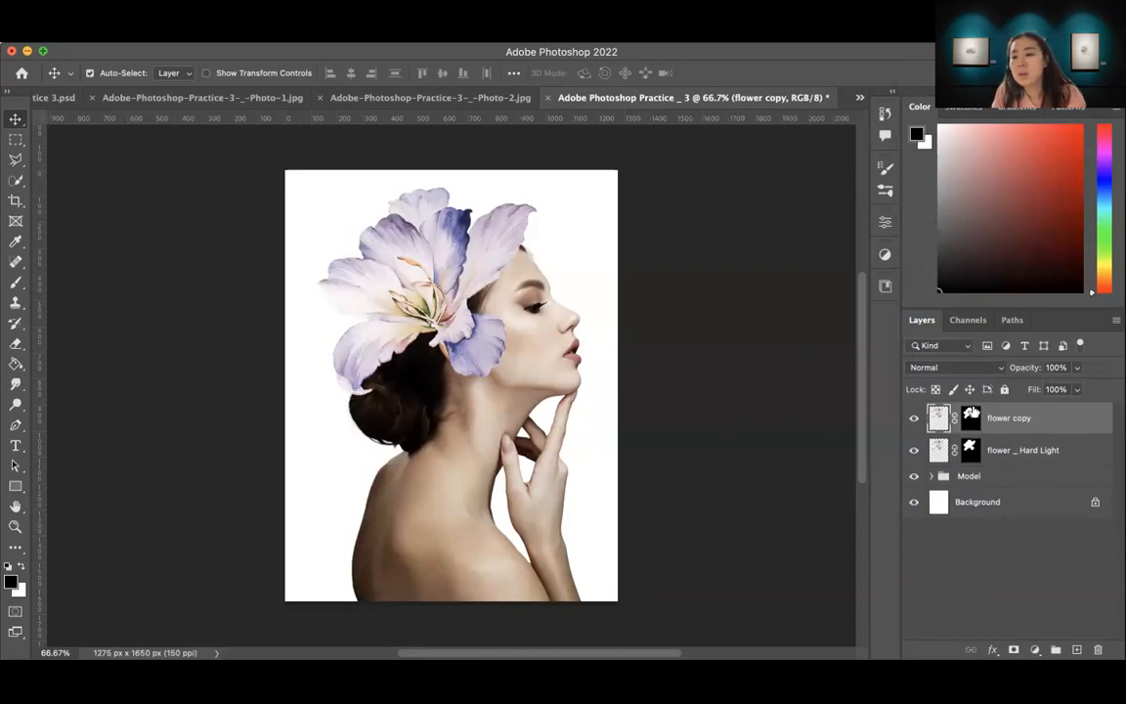
left_click(969, 419)
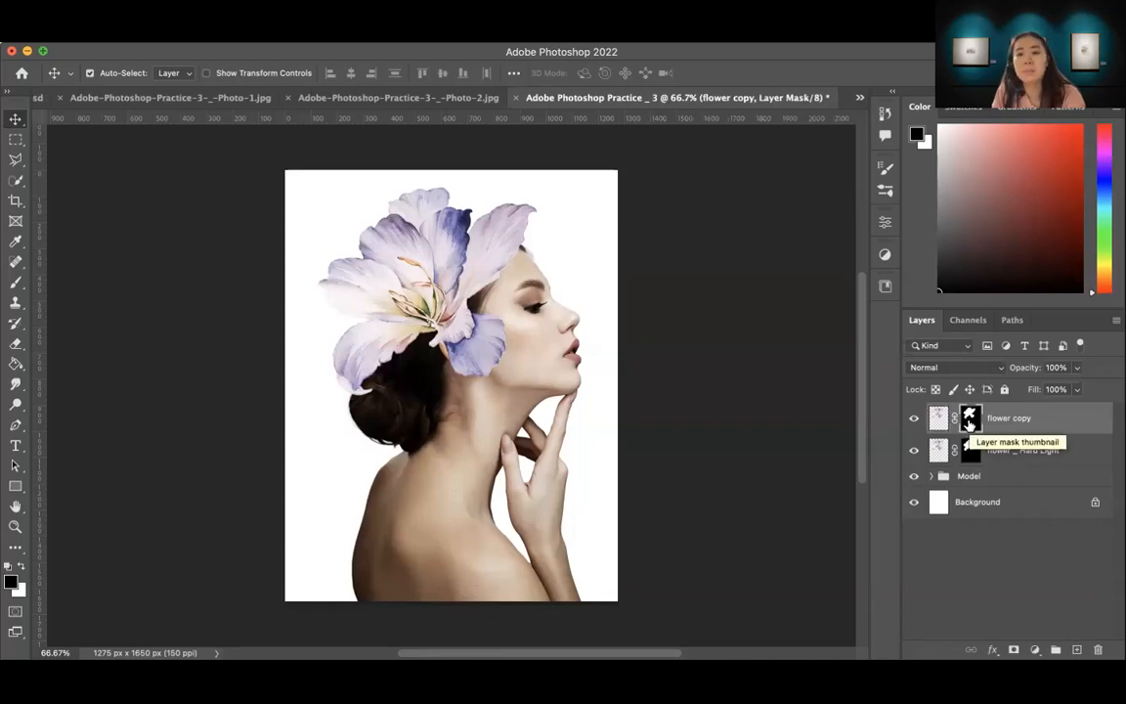
left_click(16, 284)
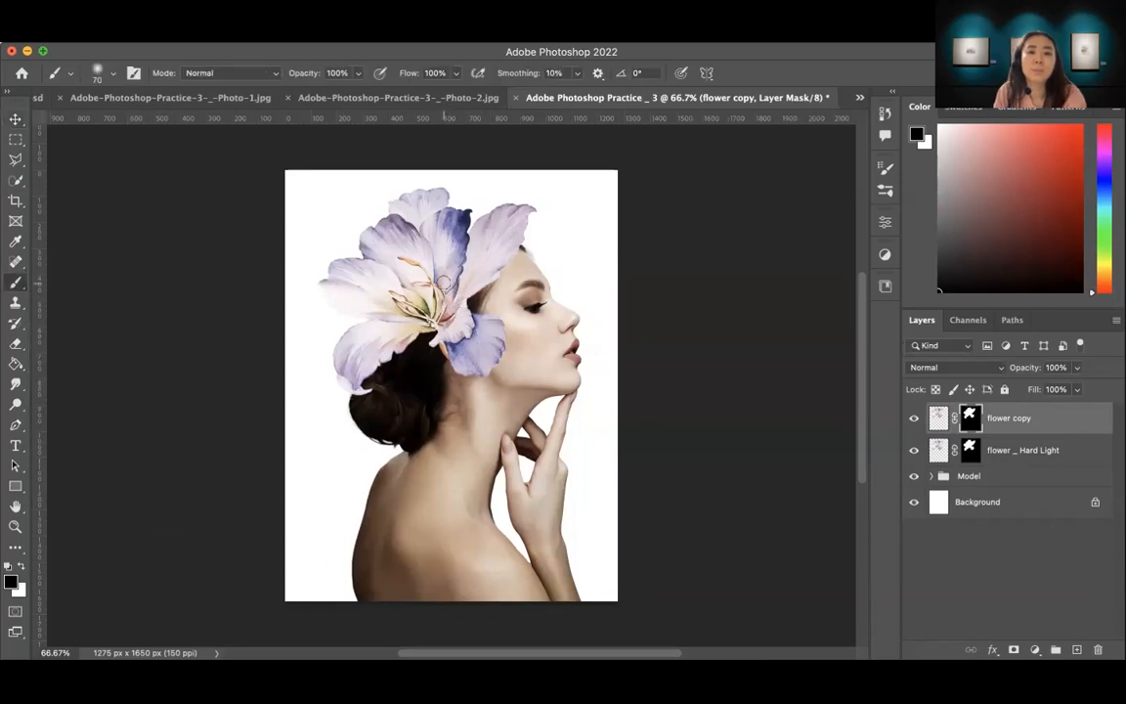
key("bracketright")
key("bracketright")
key("bracketright")
key("bracketright")
key("bracketright")
key("bracketright")
key("bracketright")
key("bracketright")
key("bracketright")
key("bracketright")
key("bracketleft")
key("bracketleft")
left_click(434, 311)
mouse_move(445, 318)
left_mouse_down()
mouse_move(420, 284)
mouse_move(422, 353)
mouse_move(423, 324)
mouse_move(437, 355)
mouse_move(422, 314)
mouse_move(437, 273)
mouse_move(427, 294)
mouse_move(463, 265)
mouse_move(441, 294)
mouse_move(449, 338)
mouse_move(441, 333)
mouse_move(488, 346)
mouse_move(477, 319)
mouse_move(501, 363)
mouse_move(475, 355)
mouse_move(469, 376)
mouse_move(475, 272)
left_mouse_up()
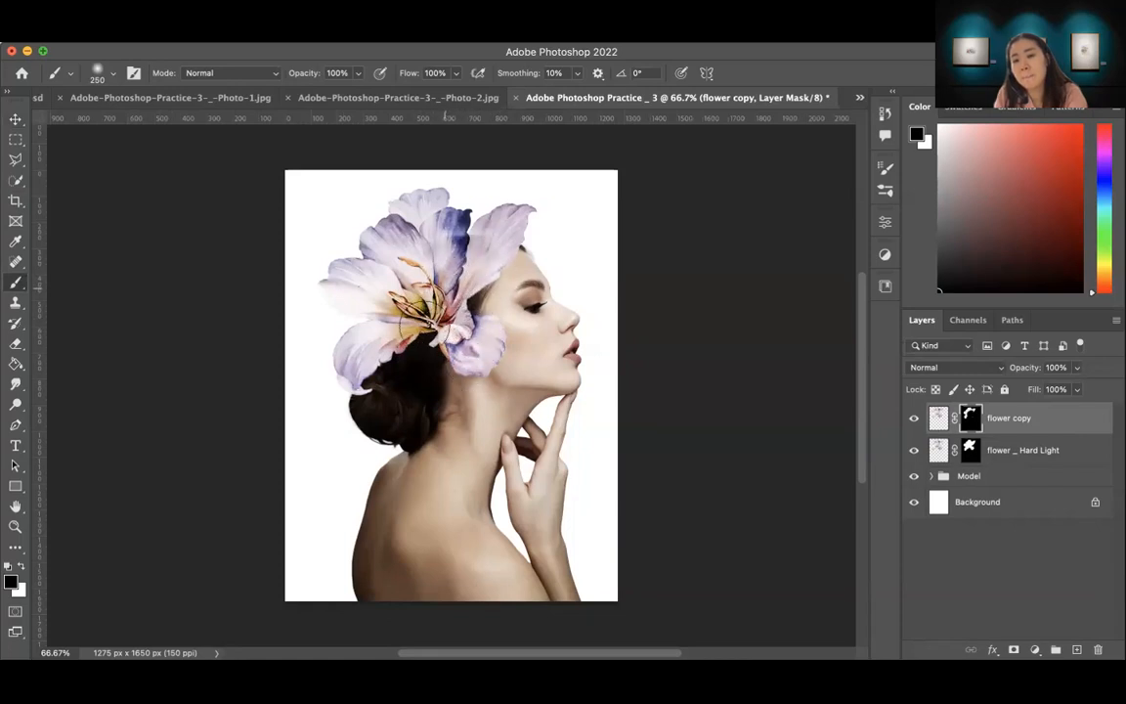
scroll(724, 543, "up", 1)
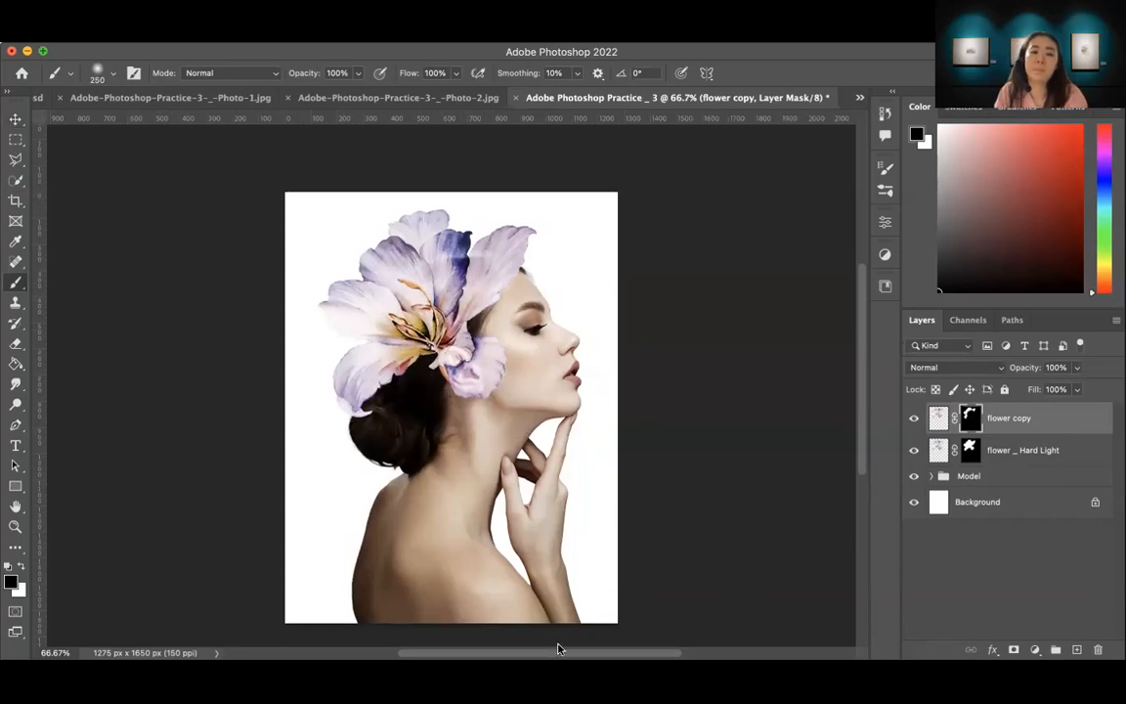
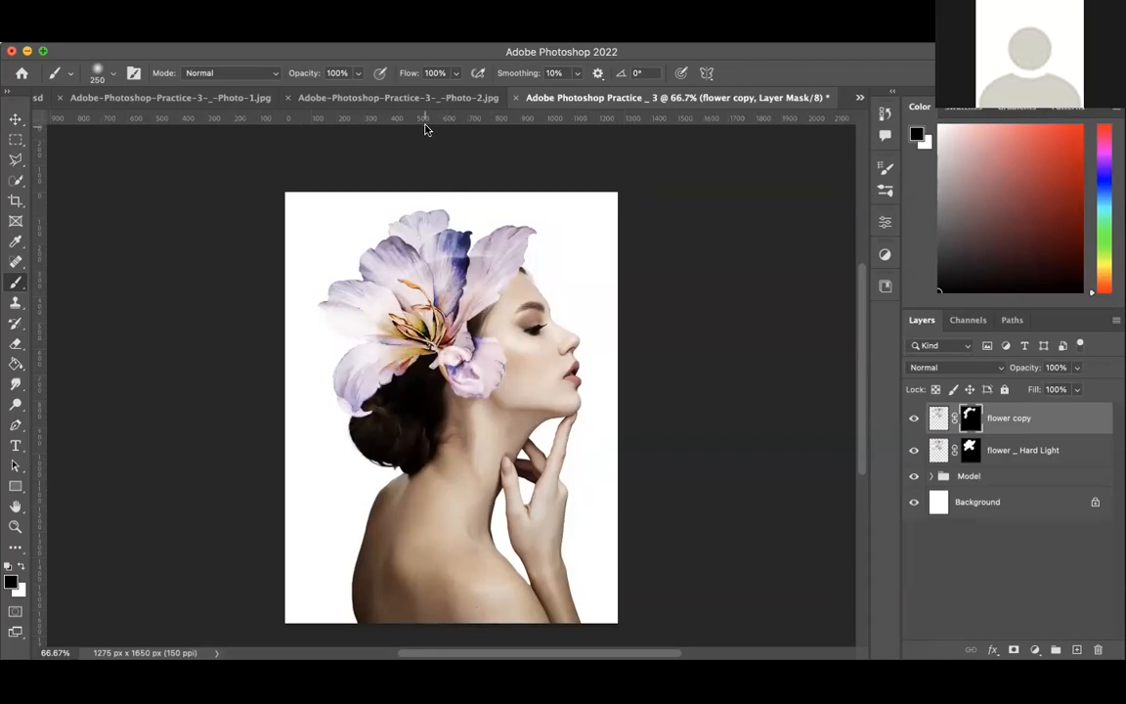
Step: Toggle the flower copy layer's visibility several times to compare the composite with and without it
key("x")
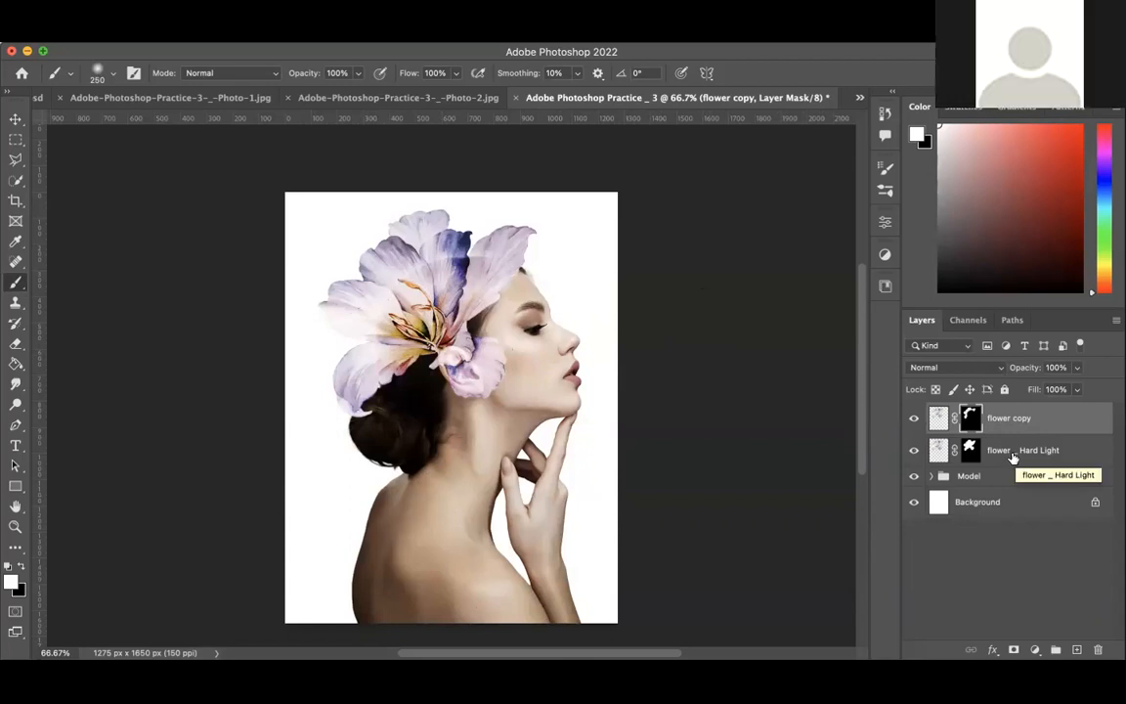
left_click(915, 420)
left_click(913, 420)
left_click(913, 421)
left_click(913, 420)
left_click(913, 420)
left_click(913, 420)
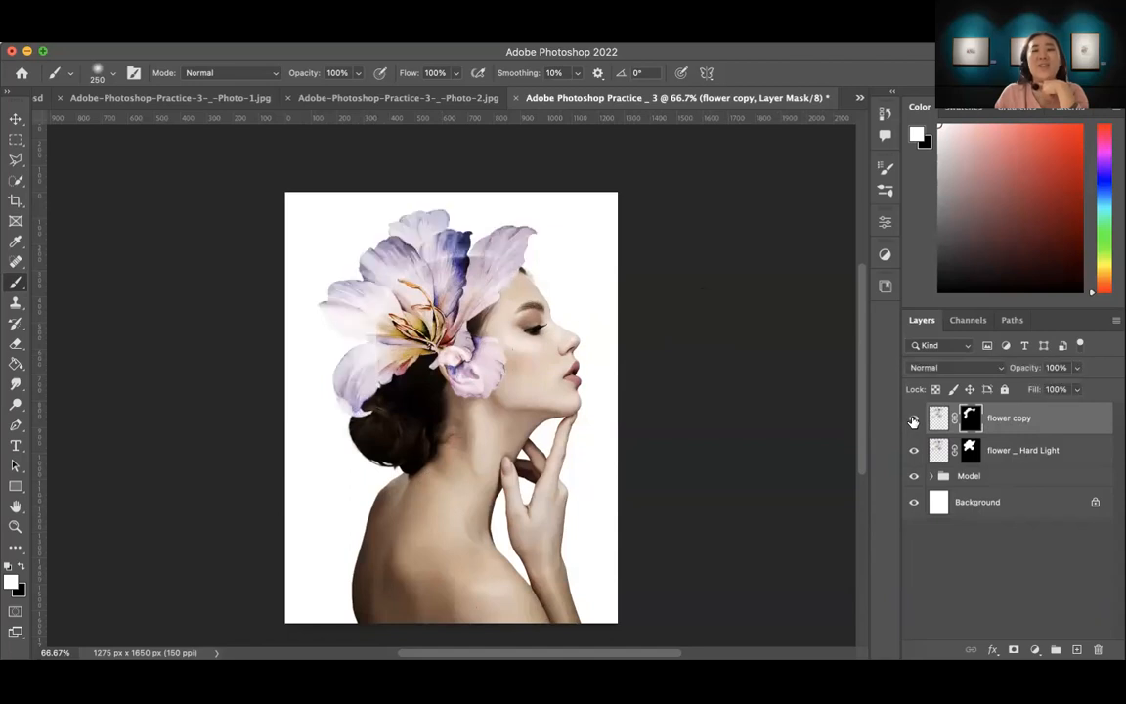
Step: Paint black across the flower's outer petals on the flower copy layer's mask, and bring the petals back by painting white with the 250 px brush
left_click(1034, 424)
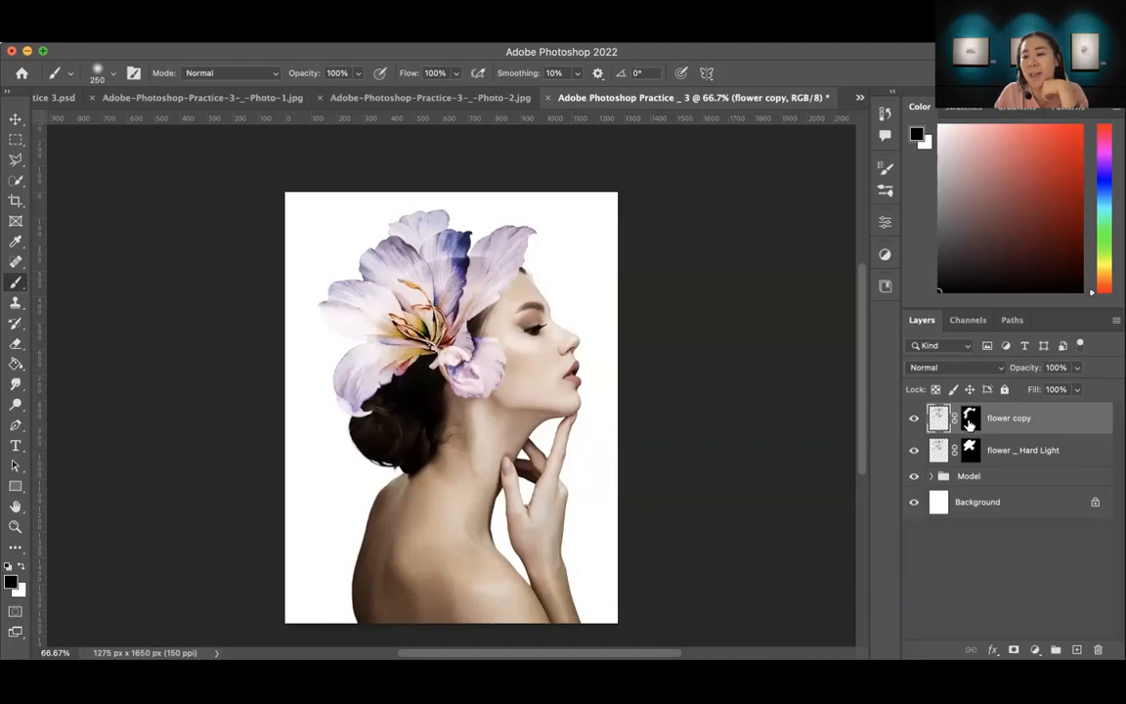
left_click(971, 419)
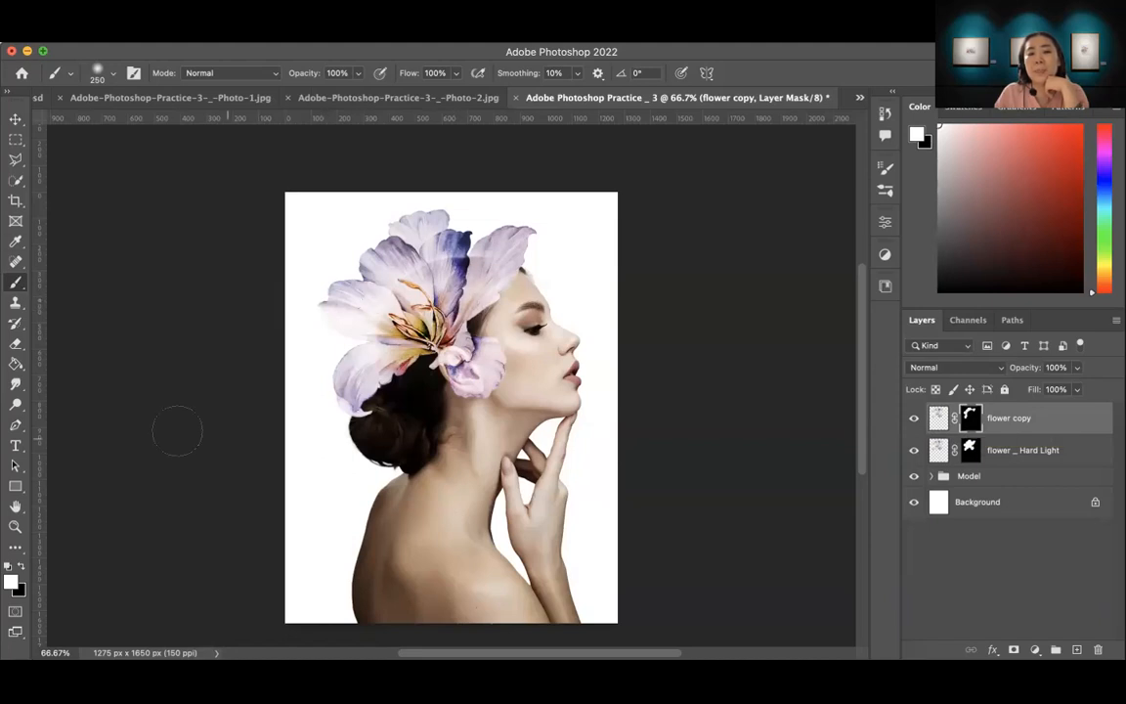
left_click(21, 568)
mouse_move(403, 341)
left_mouse_down()
mouse_move(386, 283)
mouse_move(357, 279)
mouse_move(454, 300)
mouse_move(376, 249)
mouse_move(436, 244)
mouse_move(396, 288)
mouse_move(386, 284)
left_mouse_up()
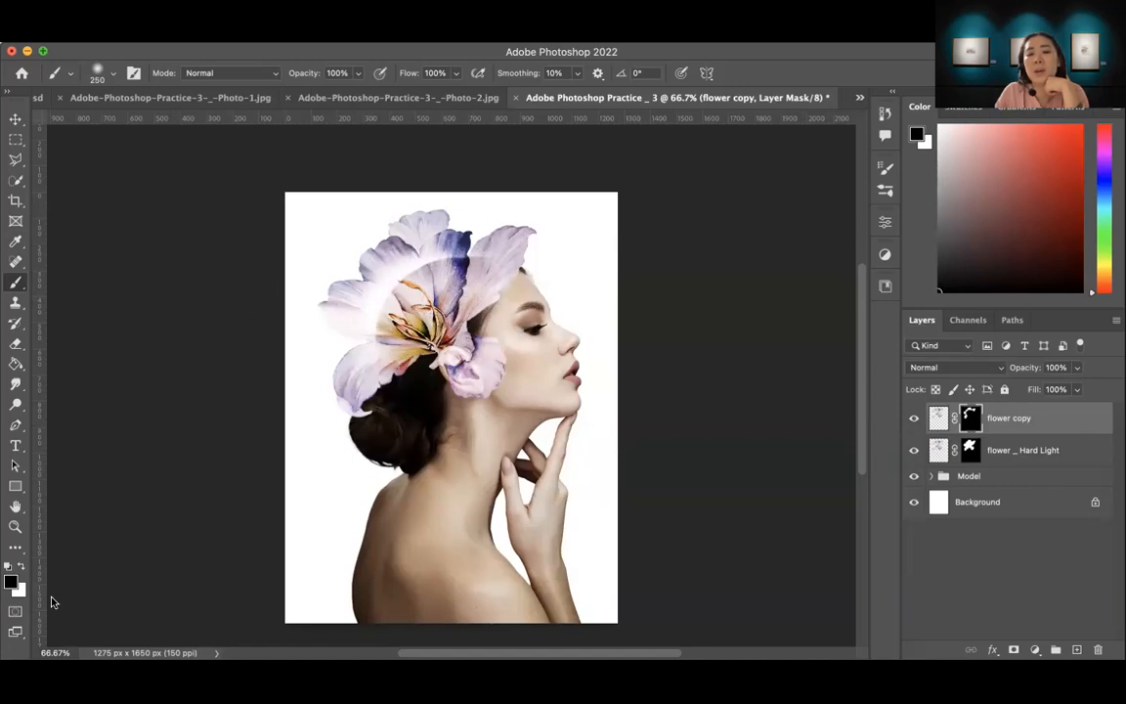
left_click(22, 569)
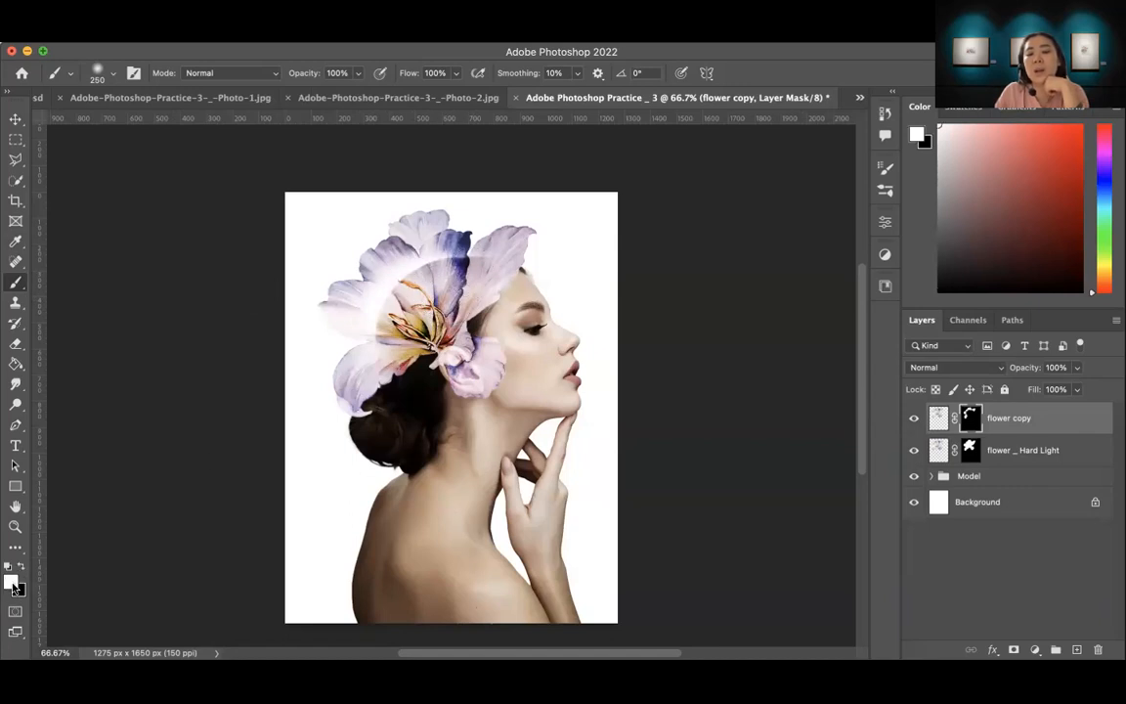
mouse_move(333, 279)
left_mouse_down()
mouse_move(401, 239)
mouse_move(445, 272)
mouse_move(406, 235)
mouse_move(431, 227)
mouse_move(337, 285)
mouse_move(379, 335)
left_mouse_up()
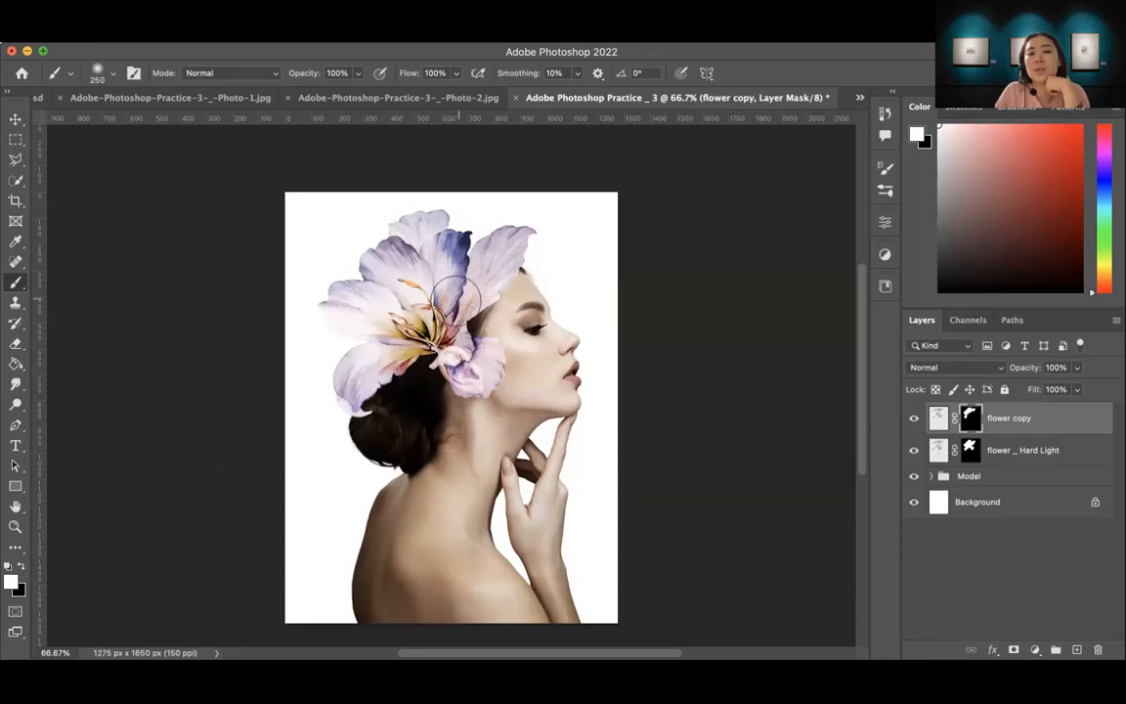
Step: Paint white on the flower copy layer's mask with the 250 px brush over the lower petal covering the ear
left_click(21, 566)
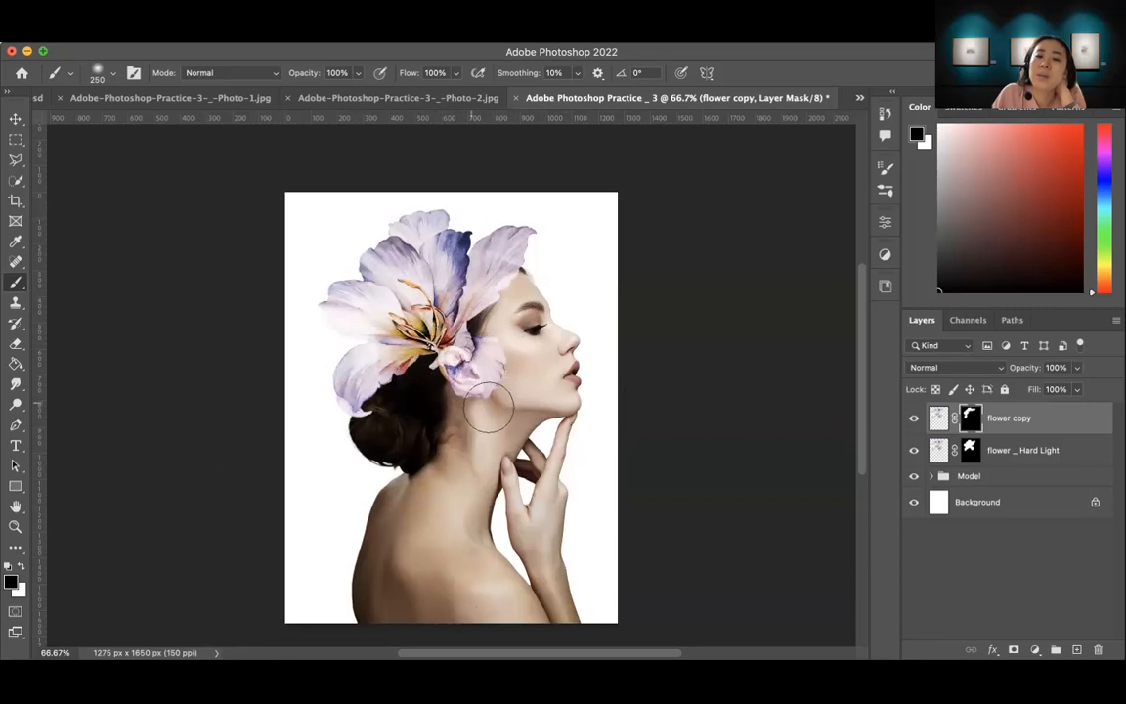
mouse_move(465, 386)
left_mouse_down()
mouse_move(477, 411)
mouse_move(459, 389)
left_mouse_up()
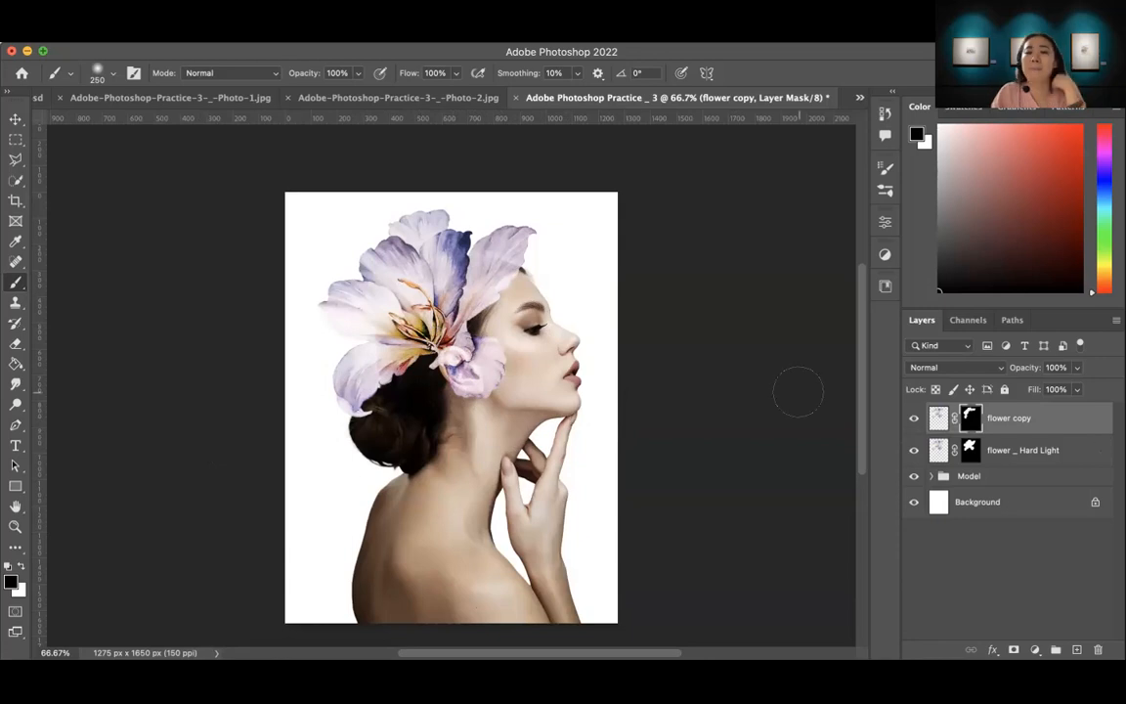
key("z")
left_click(503, 387)
left_click(503, 391)
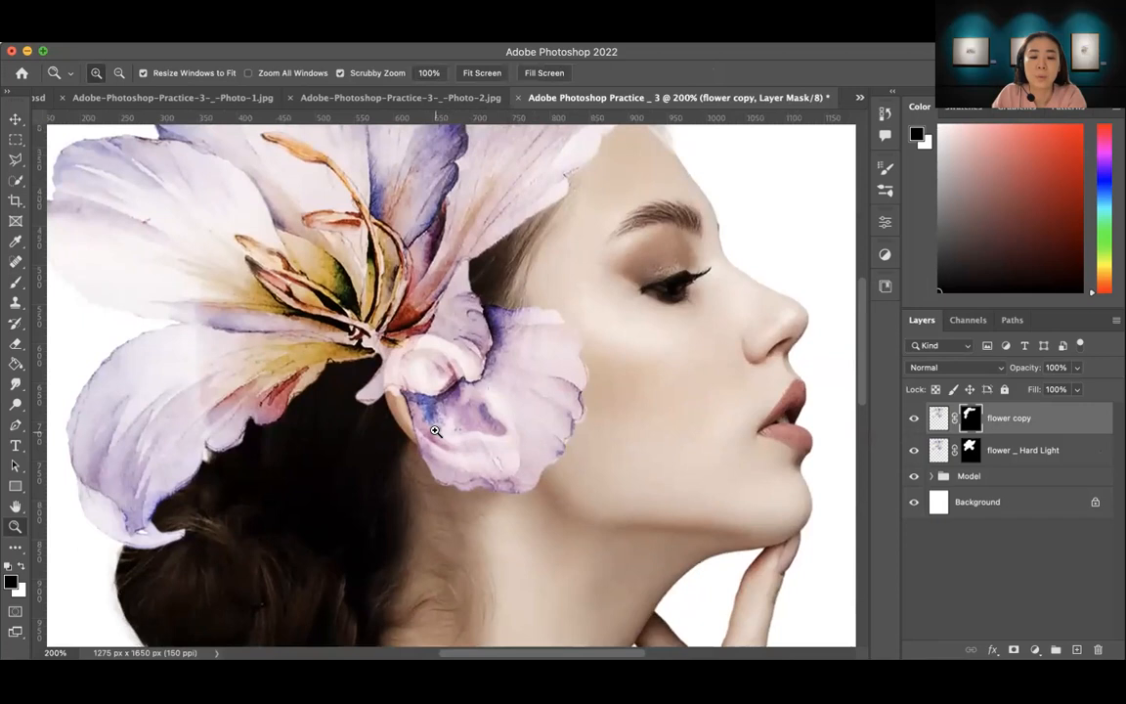
key("b")
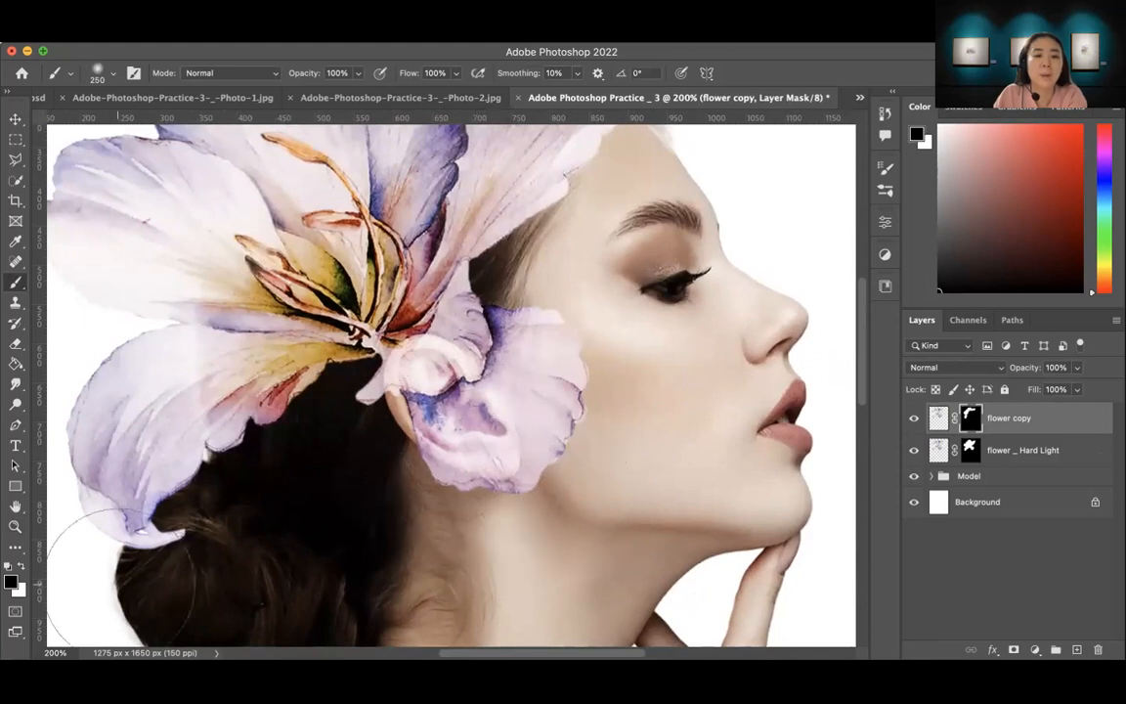
left_click(20, 571)
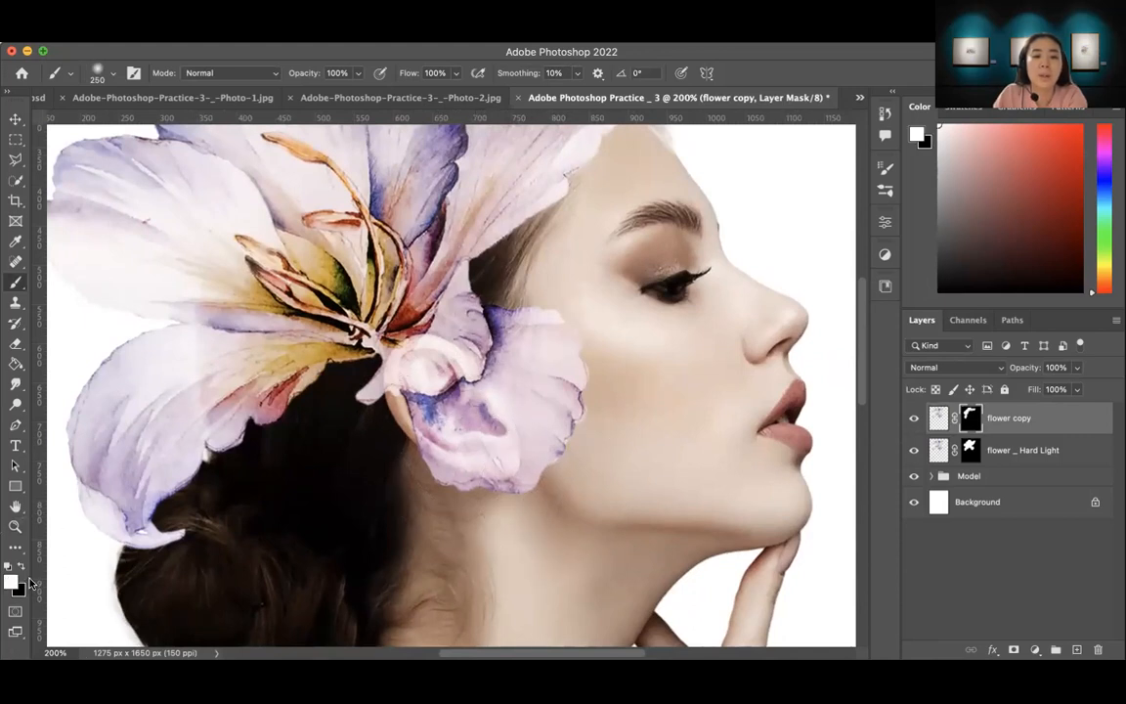
mouse_move(558, 472)
left_mouse_down()
mouse_move(506, 489)
mouse_move(570, 412)
mouse_move(576, 384)
mouse_move(581, 398)
mouse_move(578, 342)
mouse_move(587, 417)
left_mouse_up()
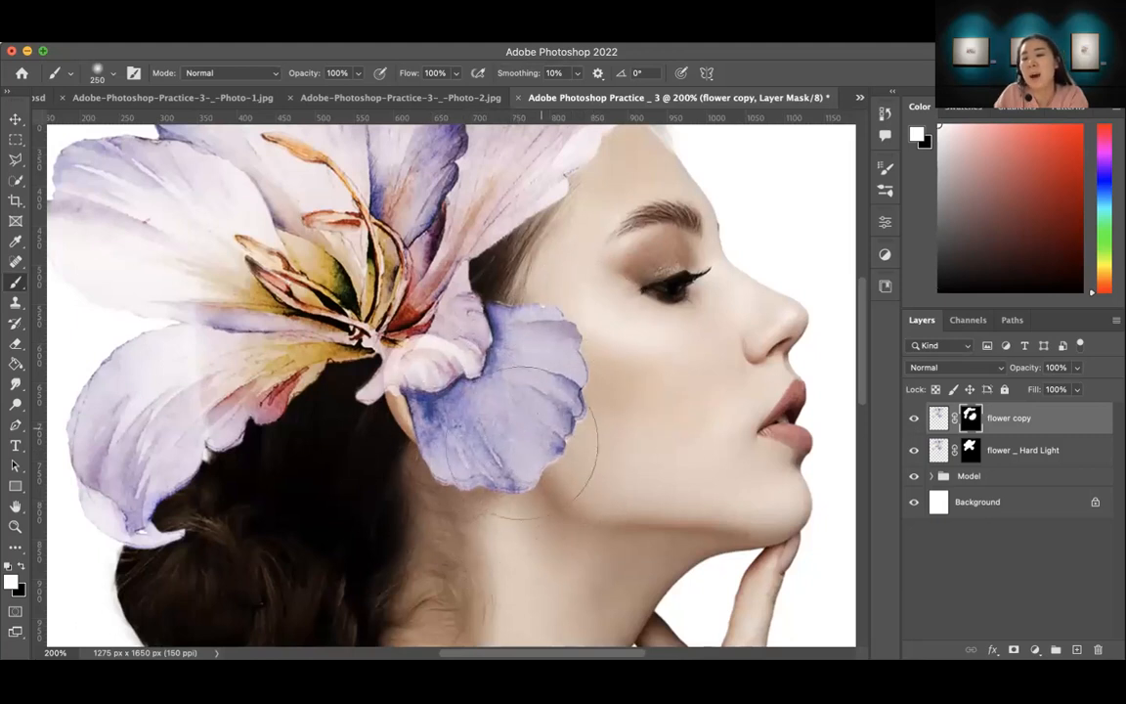
Step: Paint black on the "flower _ Hard Light" layer's mask with the 250 px brush over the petal covering the ear
left_click(1018, 454)
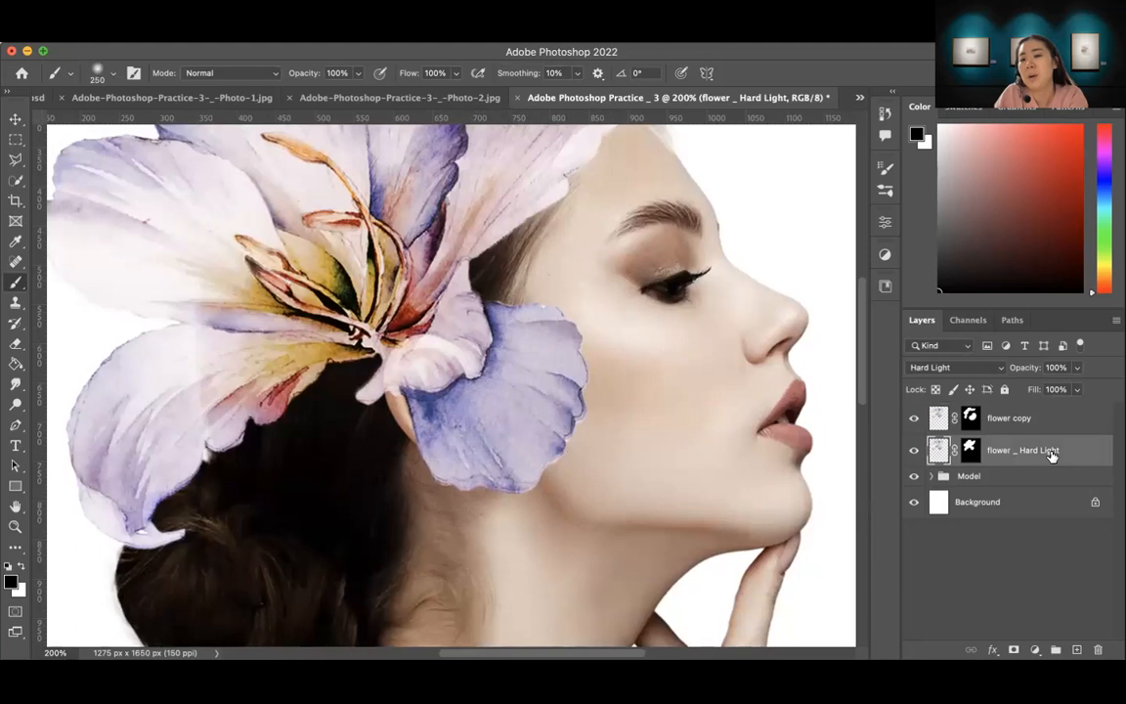
left_click(970, 450)
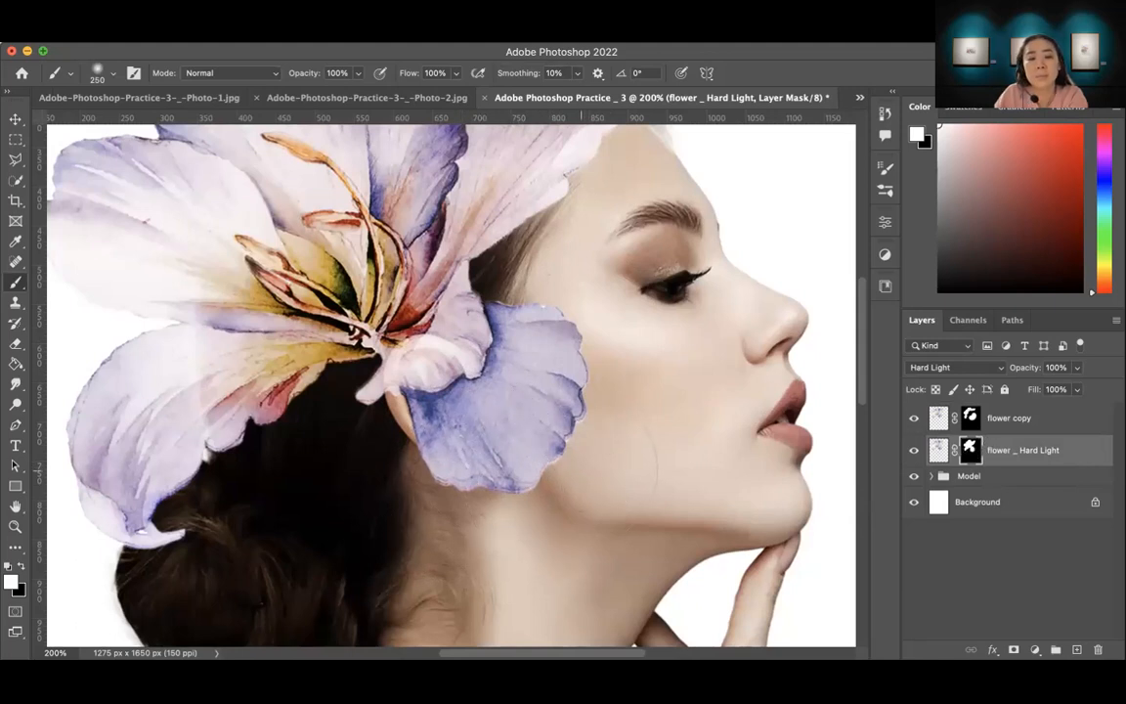
key("x")
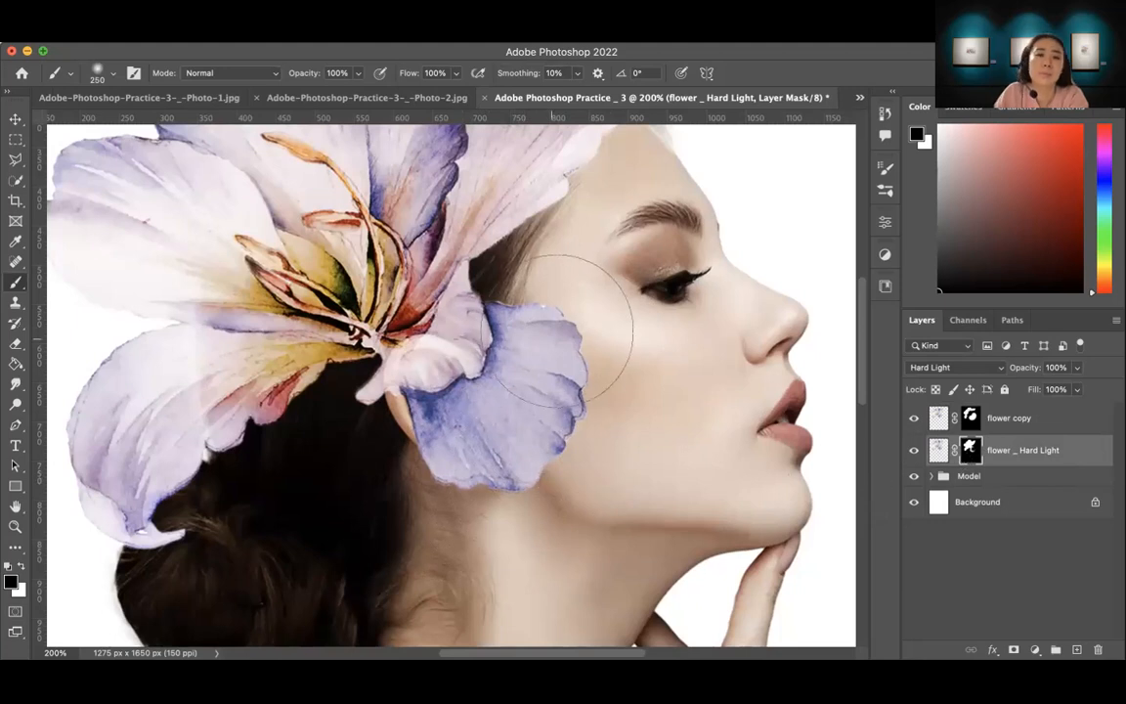
Step: Paint black on the flower copy layer's mask with an 80 px brush to hide the petal over the ear and cheek
key("bracketleft")
key("bracketleft")
key("bracketleft")
key("bracketleft")
key("bracketleft")
key("bracketleft")
key("bracketleft")
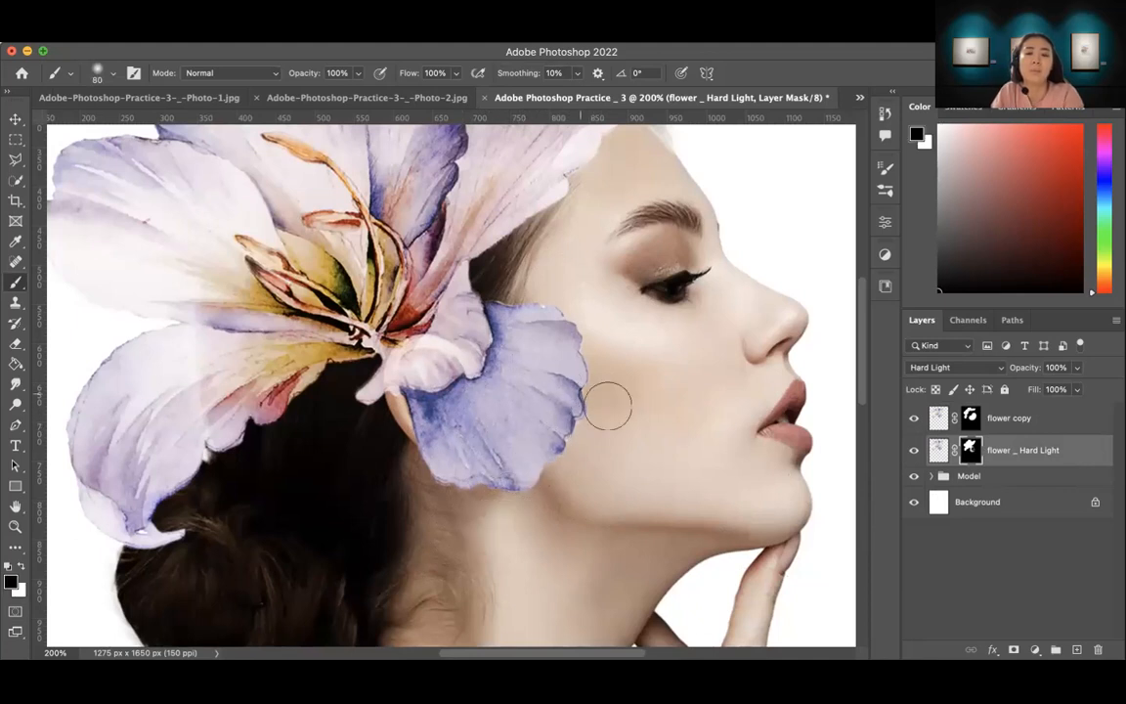
left_click(970, 426)
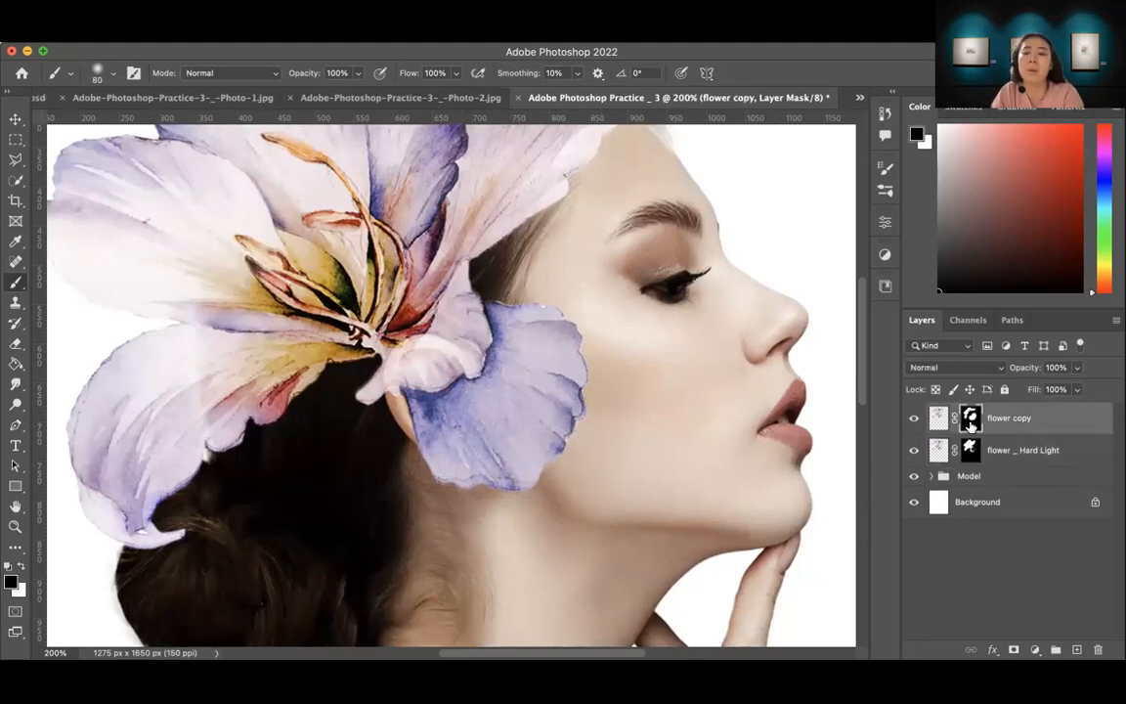
mouse_move(549, 370)
left_mouse_down()
mouse_move(530, 428)
mouse_move(548, 416)
mouse_move(579, 447)
left_mouse_up()
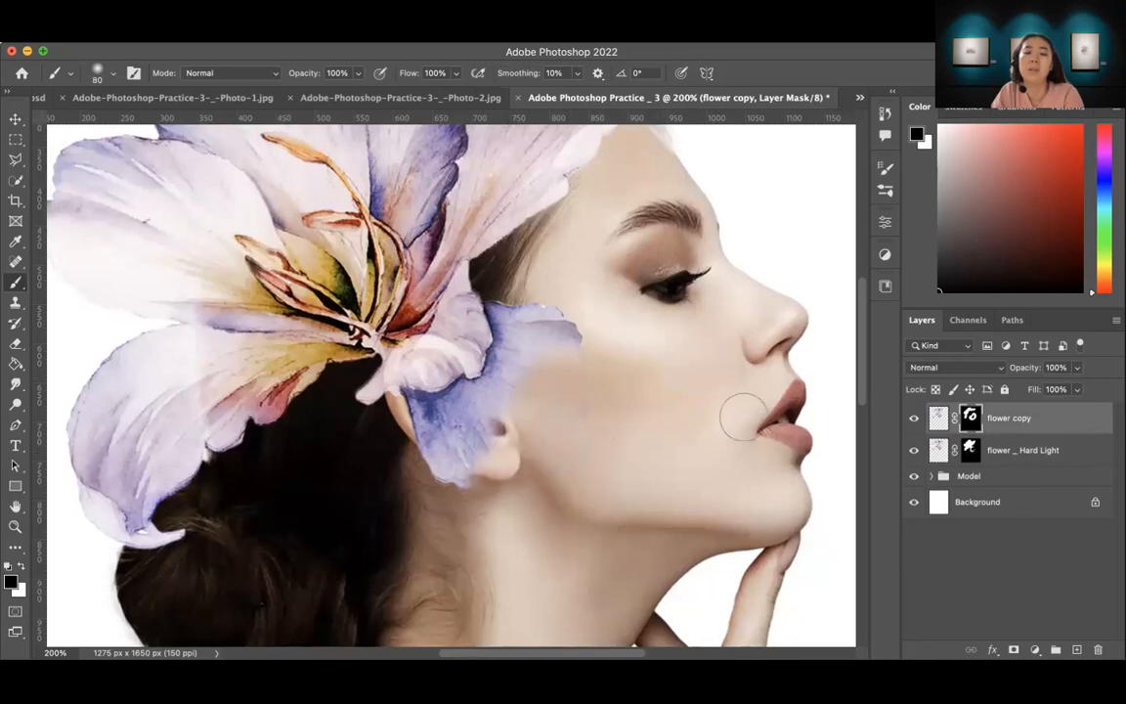
mouse_move(446, 443)
left_mouse_down()
mouse_move(511, 445)
mouse_move(422, 439)
mouse_move(452, 430)
mouse_move(417, 425)
mouse_move(420, 445)
mouse_move(488, 480)
left_mouse_up()
mouse_move(547, 295)
left_mouse_down()
mouse_move(567, 365)
mouse_move(549, 295)
mouse_move(539, 331)
mouse_move(523, 284)
mouse_move(528, 333)
mouse_move(513, 299)
mouse_move(541, 331)
left_mouse_up()
left_click_drag(536, 390, 462, 440)
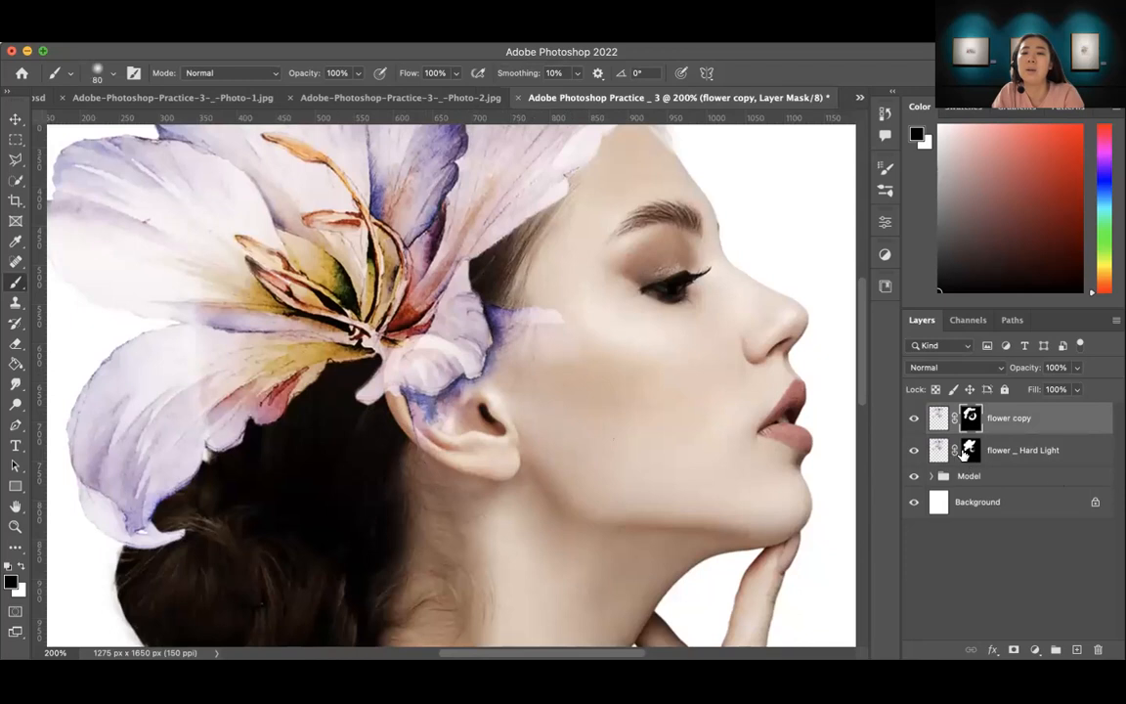
Step: Paint black on the "flower _ Hard Light" layer's mask to clear the petal remnants from the ear and temple
left_click(965, 454)
left_click_drag(529, 291, 537, 336)
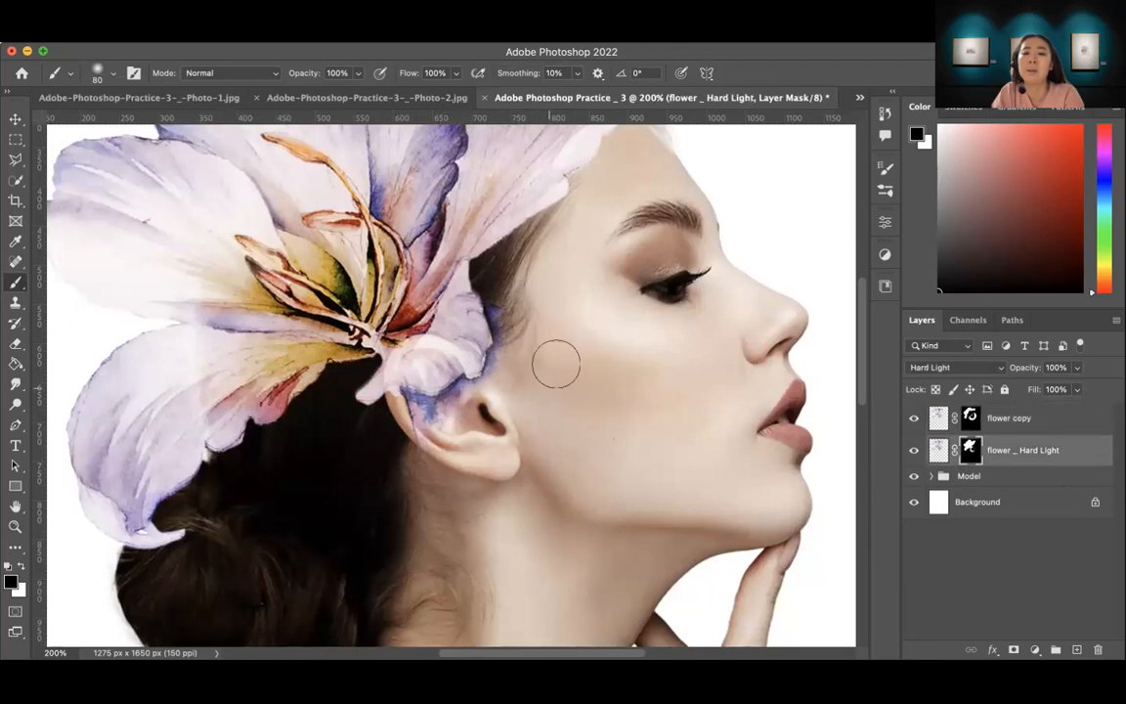
mouse_move(436, 425)
left_mouse_down()
mouse_move(366, 422)
mouse_move(487, 439)
left_mouse_up()
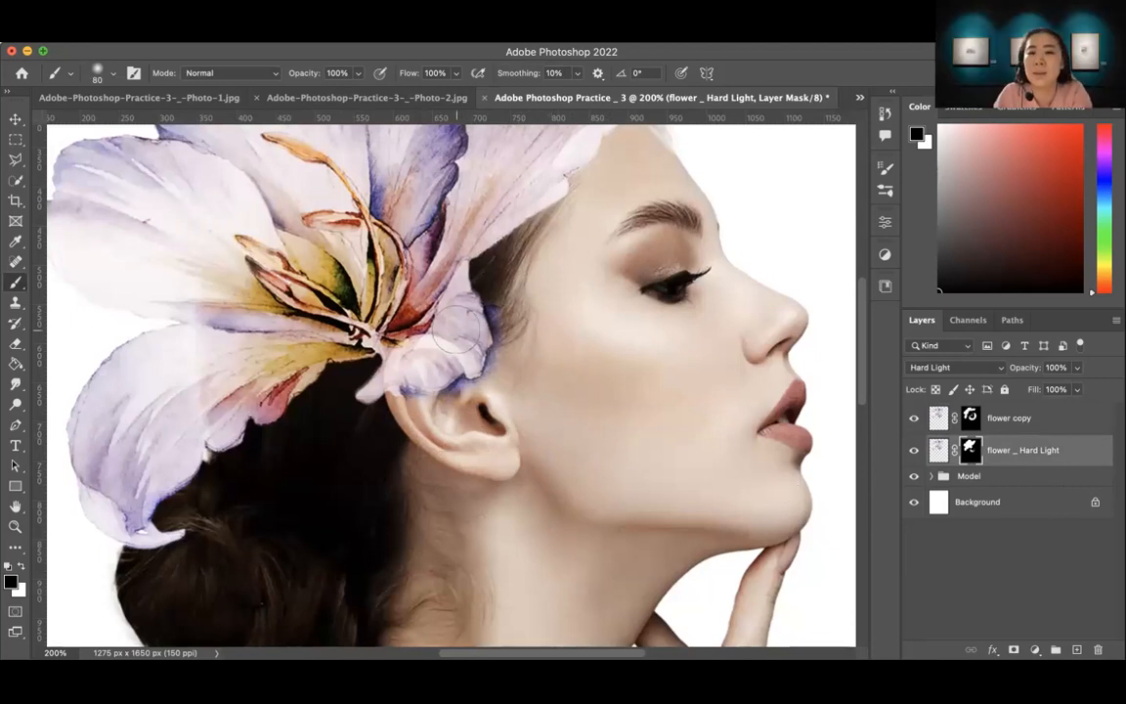
left_click(971, 418)
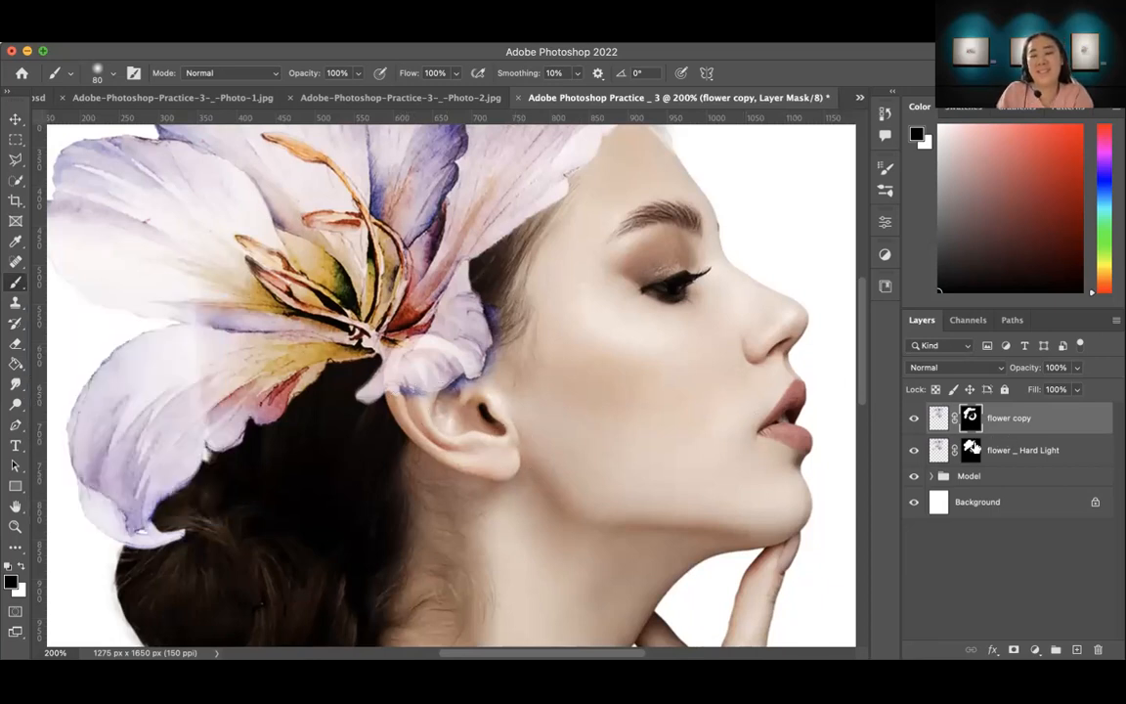
left_click(971, 450)
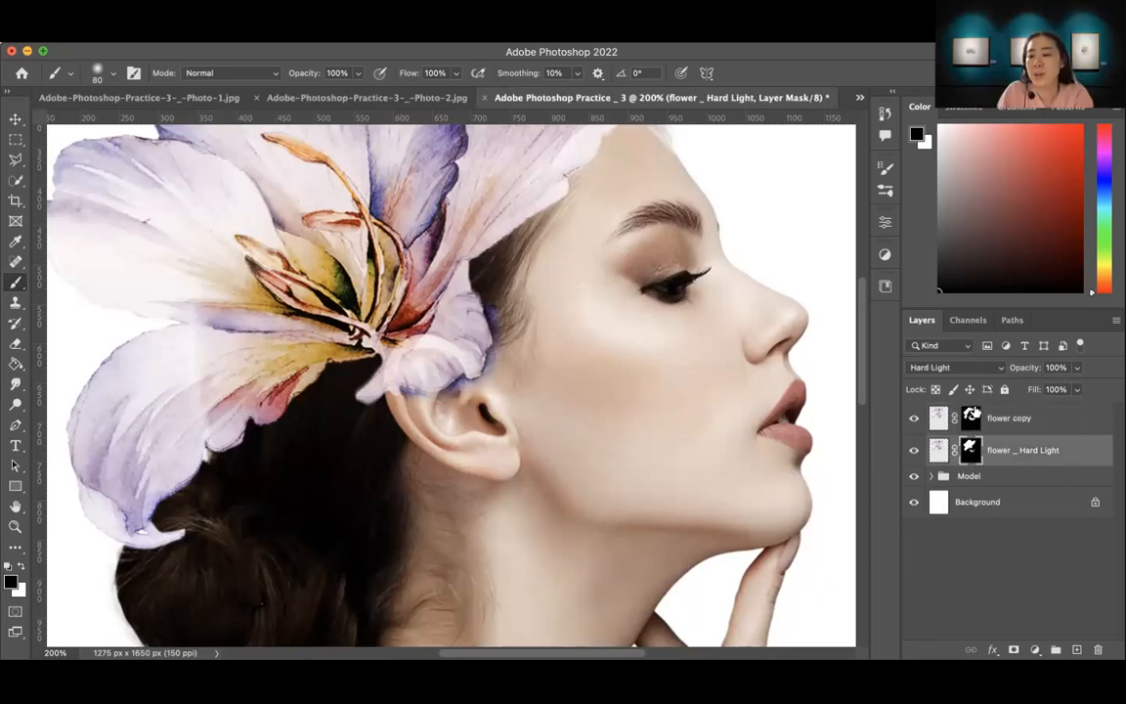
left_click(970, 421)
left_click(971, 453)
Step: Paint black on the flower copy layer's mask over the small petal above the ear, and restore that petal by painting white
left_click(970, 419)
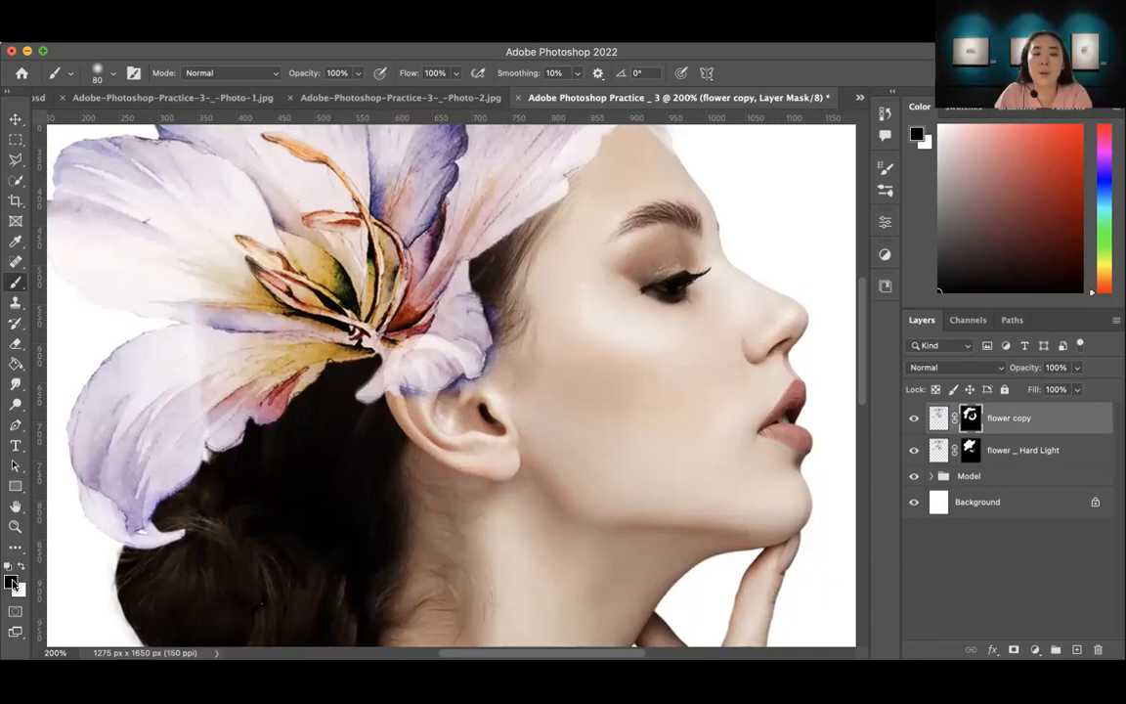
mouse_move(387, 370)
left_mouse_down()
mouse_move(487, 324)
mouse_move(506, 337)
mouse_move(470, 378)
mouse_move(529, 373)
mouse_move(526, 328)
left_mouse_up()
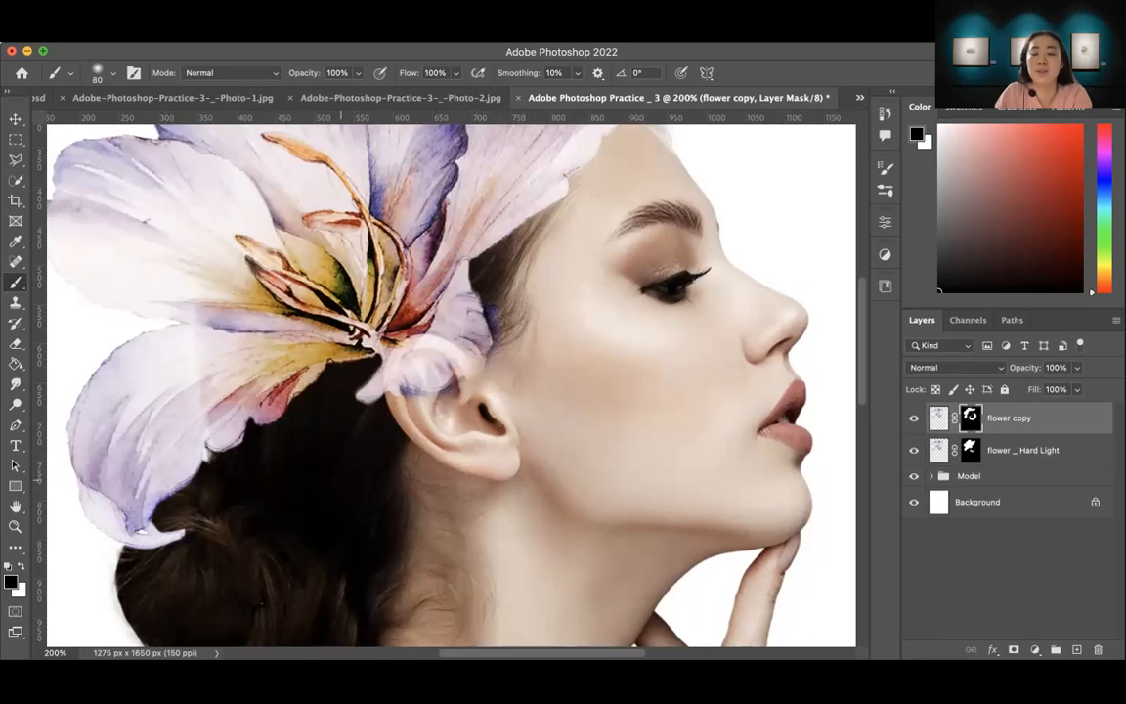
key("x")
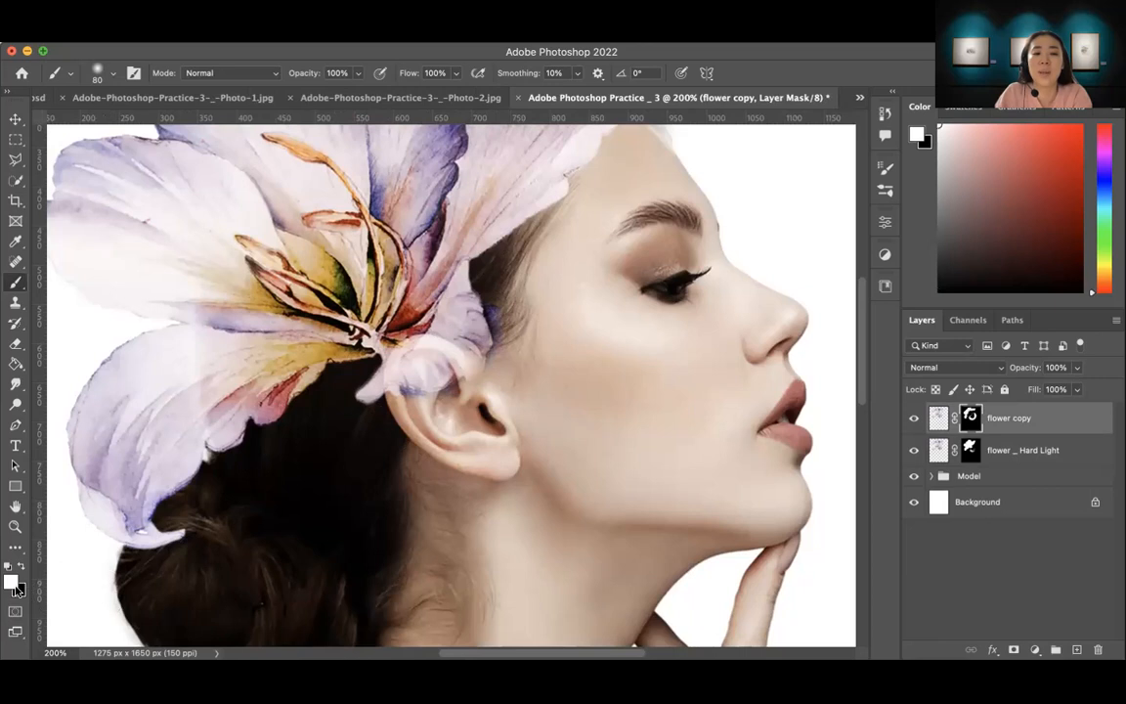
mouse_move(467, 285)
left_mouse_down()
mouse_move(437, 333)
mouse_move(450, 351)
mouse_move(386, 406)
mouse_move(477, 406)
mouse_move(456, 354)
left_mouse_up()
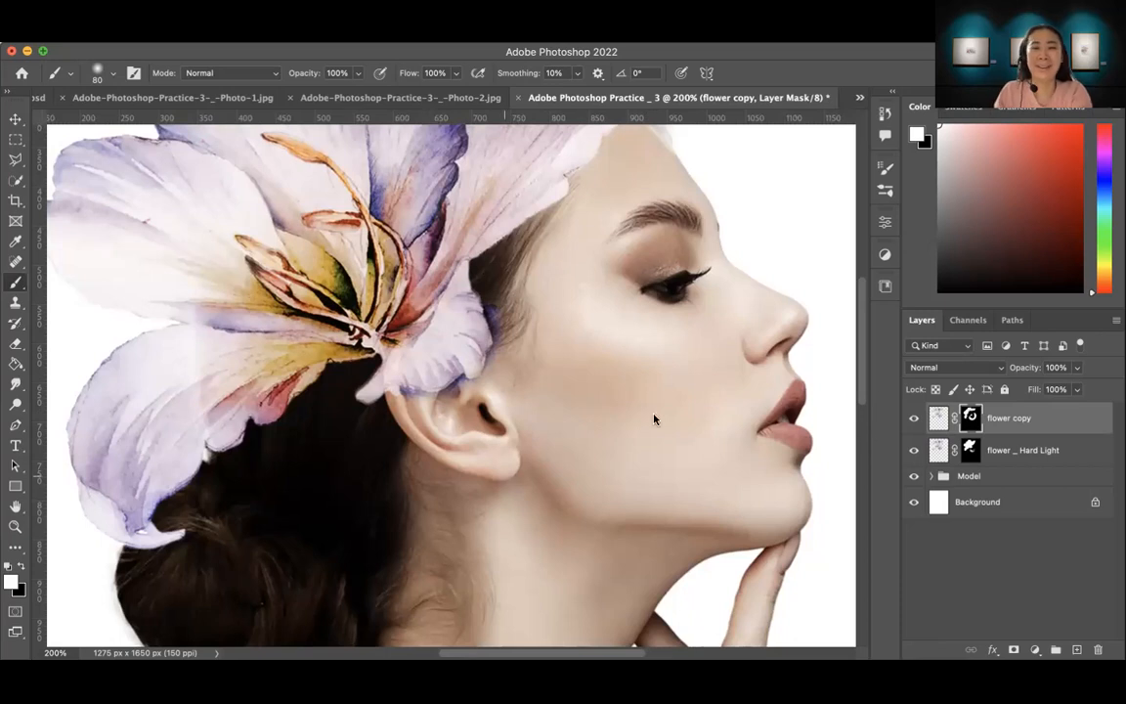
left_click_drag(587, 351, 617, 428)
Step: Select the flower on the flower copy layer's image with Select Subject
key("z")
left_click(614, 423, "alt")
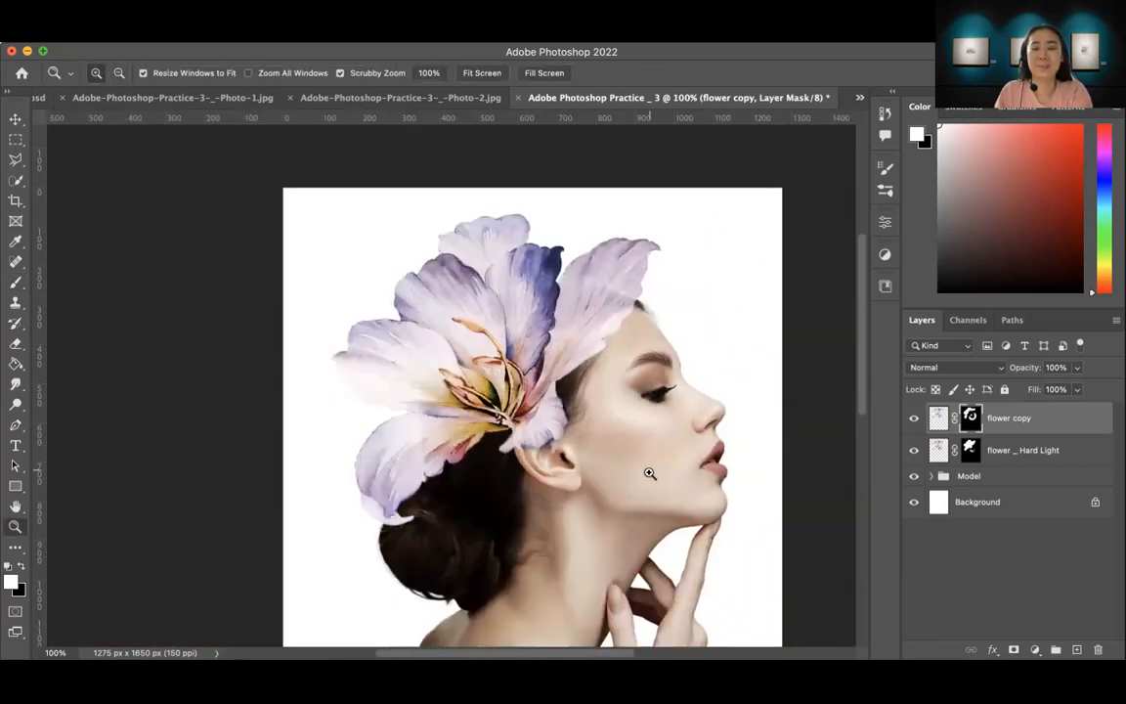
left_click_drag(648, 473, 562, 414)
left_click_drag(623, 457, 568, 462)
left_click_drag(418, 426, 472, 448)
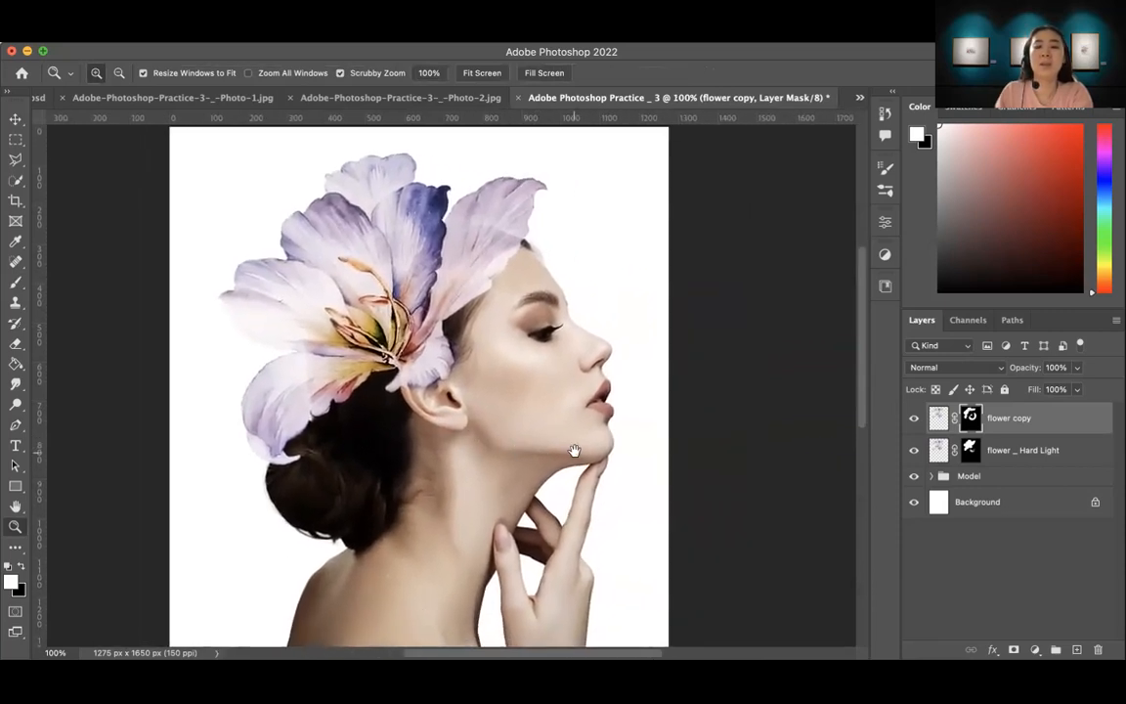
left_click_drag(573, 453, 559, 454)
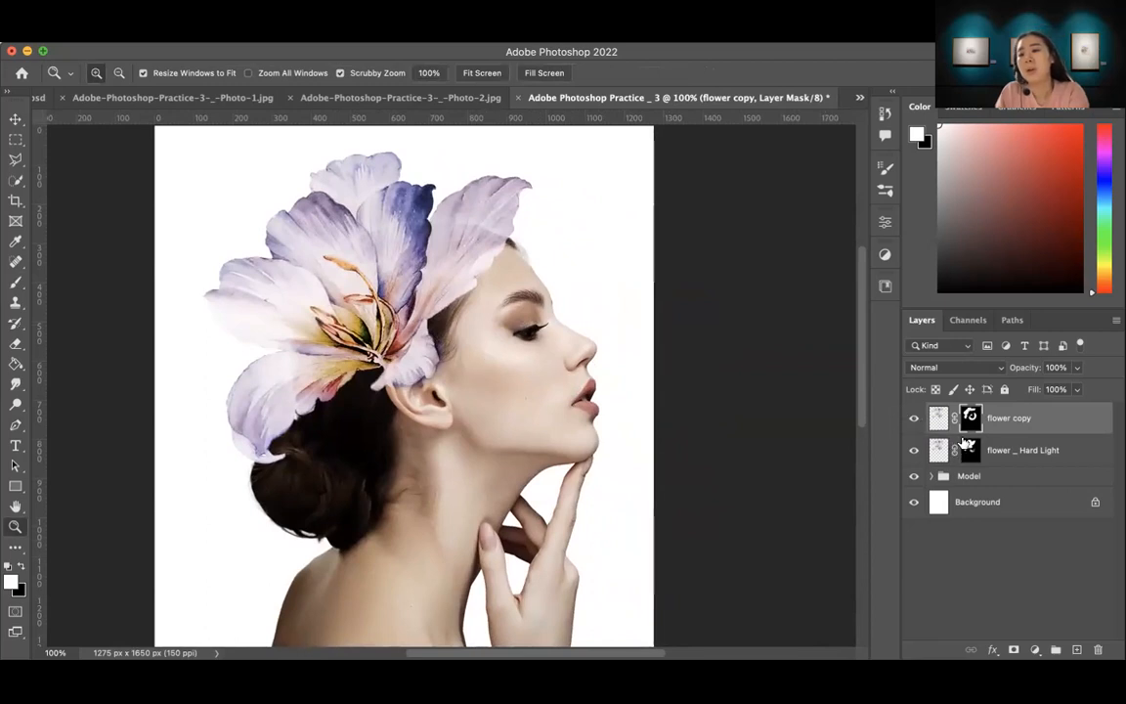
left_click(1027, 418)
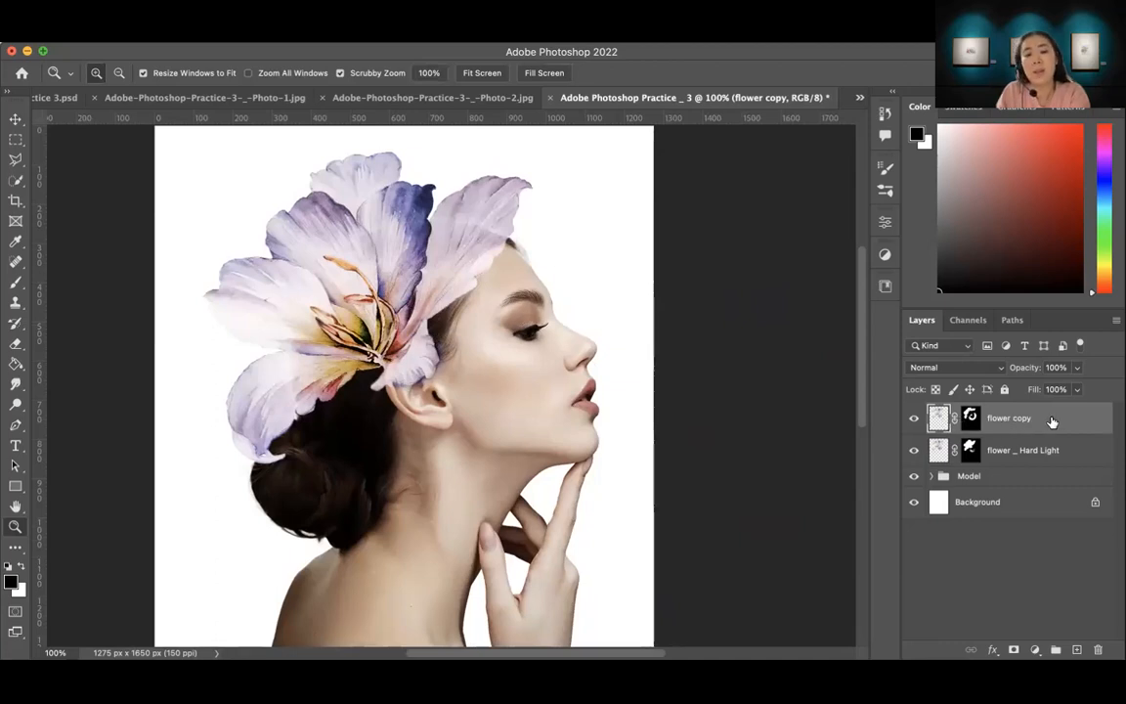
left_click(15, 182)
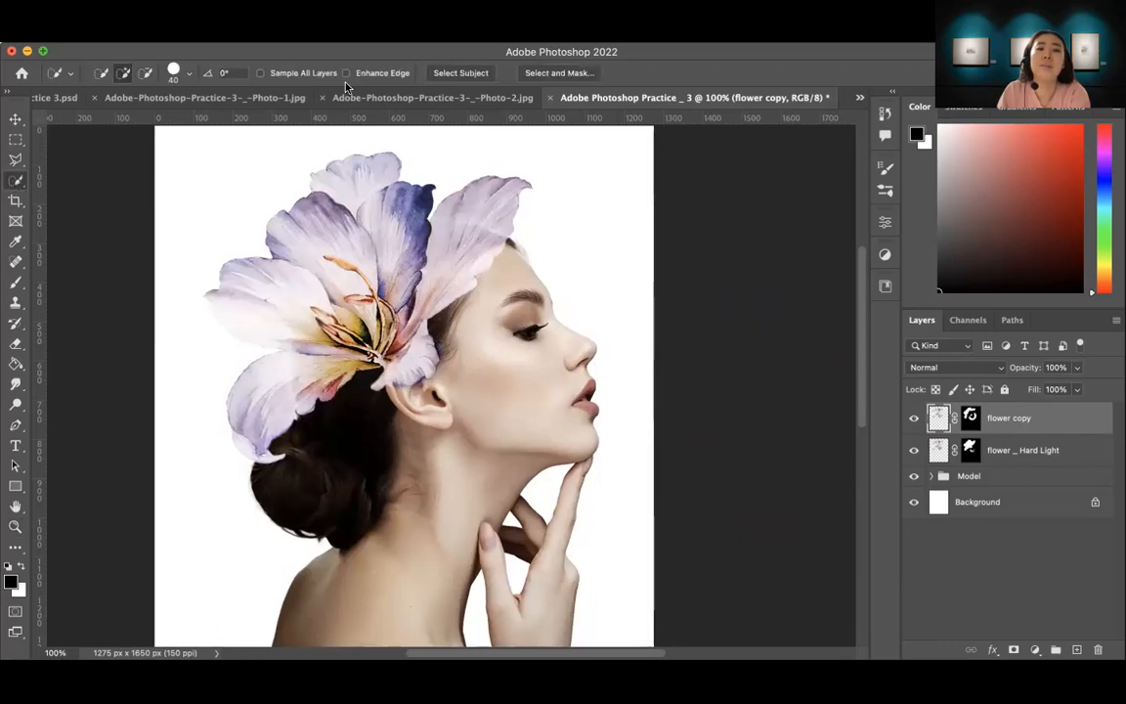
left_click(467, 74)
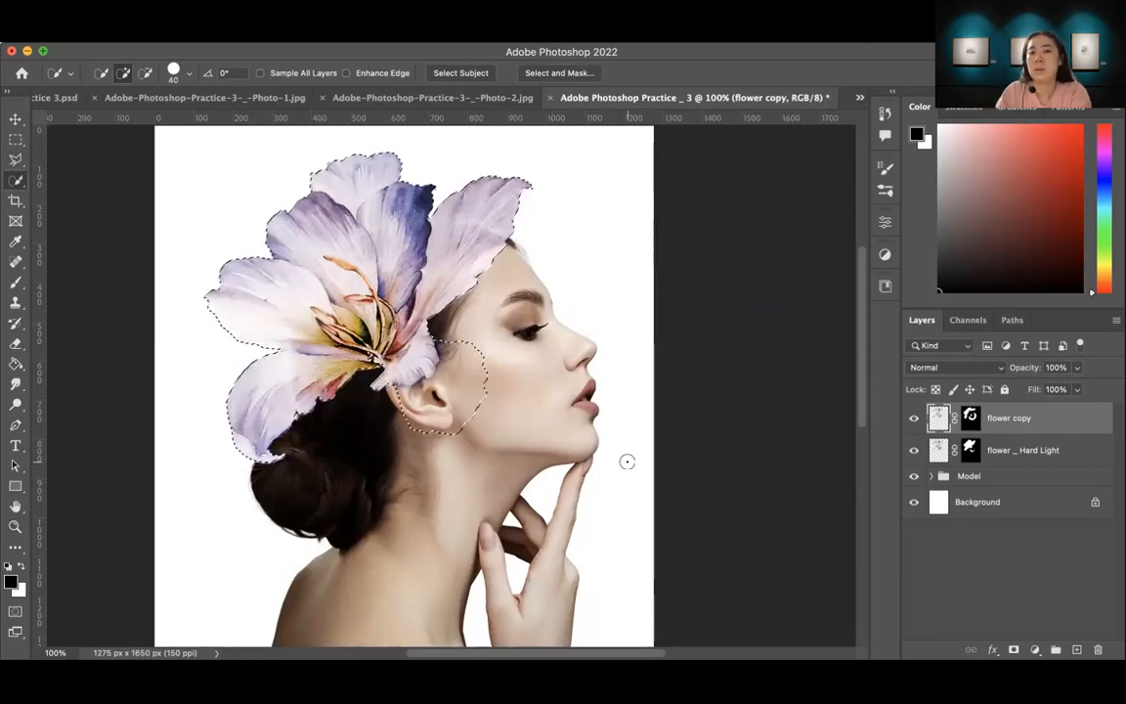
Step: Add a Hue/Saturation adjustment layer masked to the flower selection and set its Master Hue to -58
left_click(1035, 651)
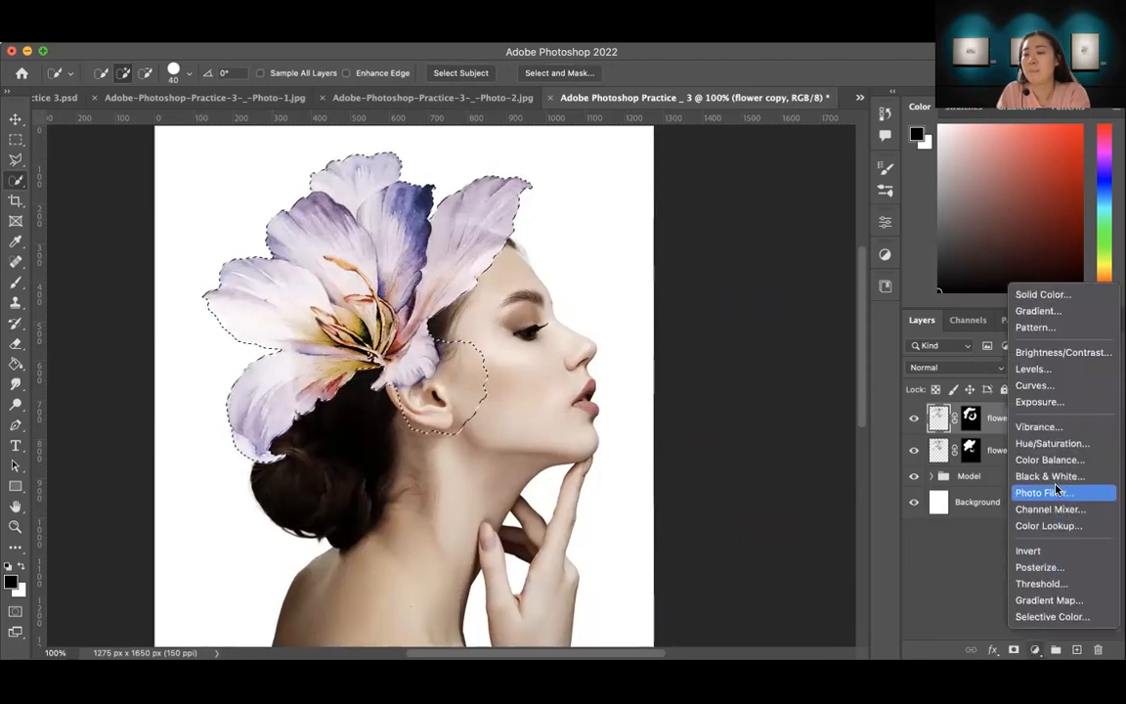
left_click(1035, 444)
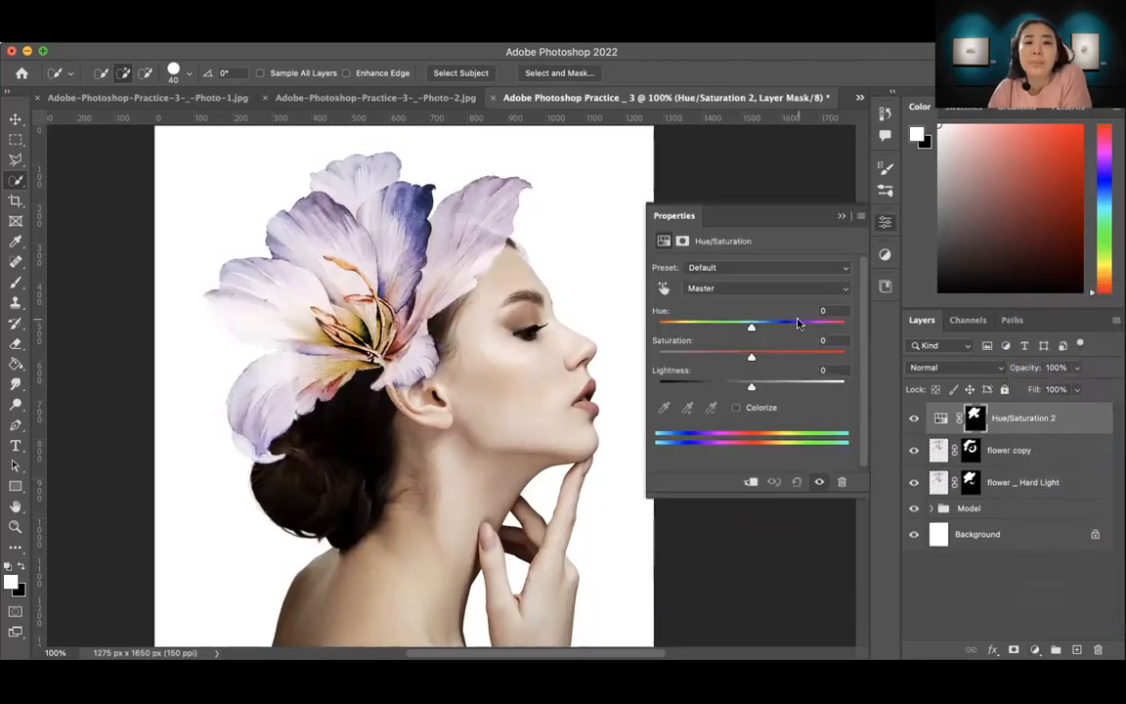
left_click_drag(751, 326, 706, 348)
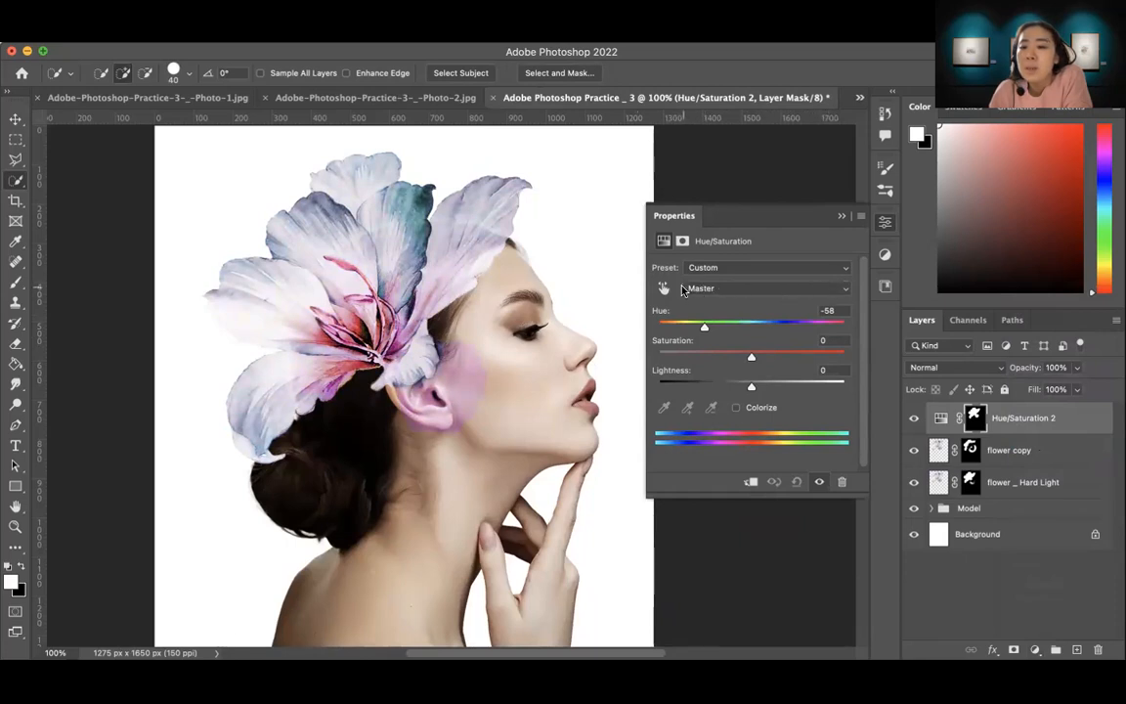
Step: Set the Cyans range of the flower's Hue/Saturation adjustment to Hue -2 and Saturation +1
left_click(832, 291)
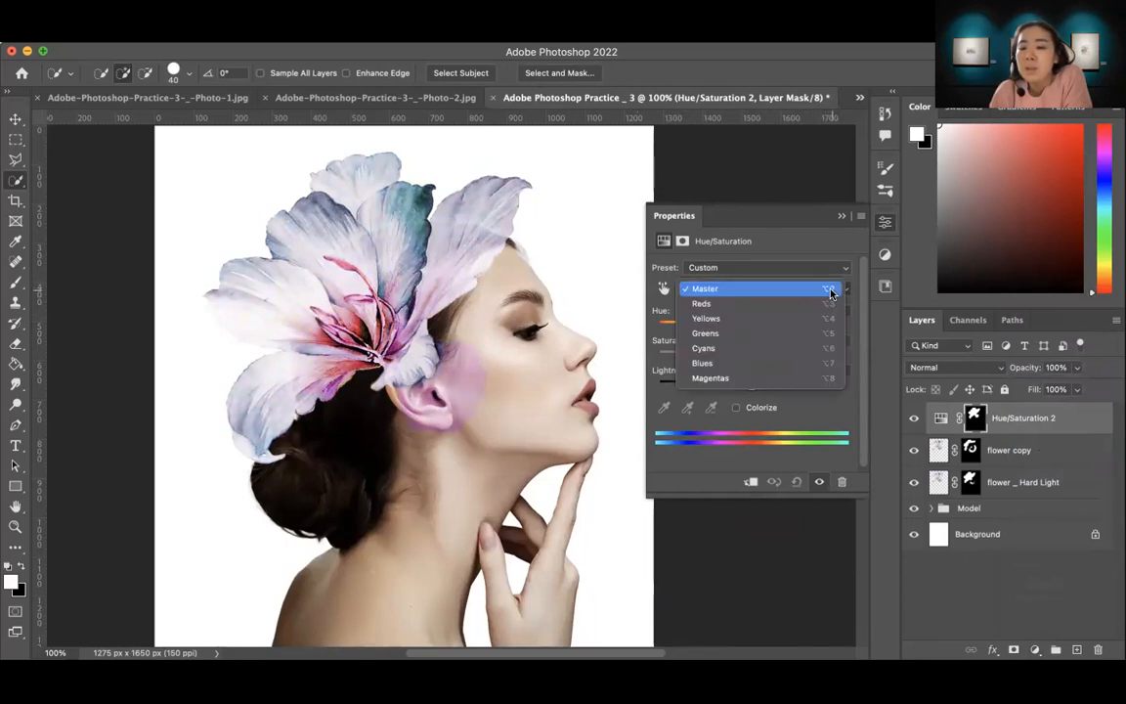
left_click(706, 350)
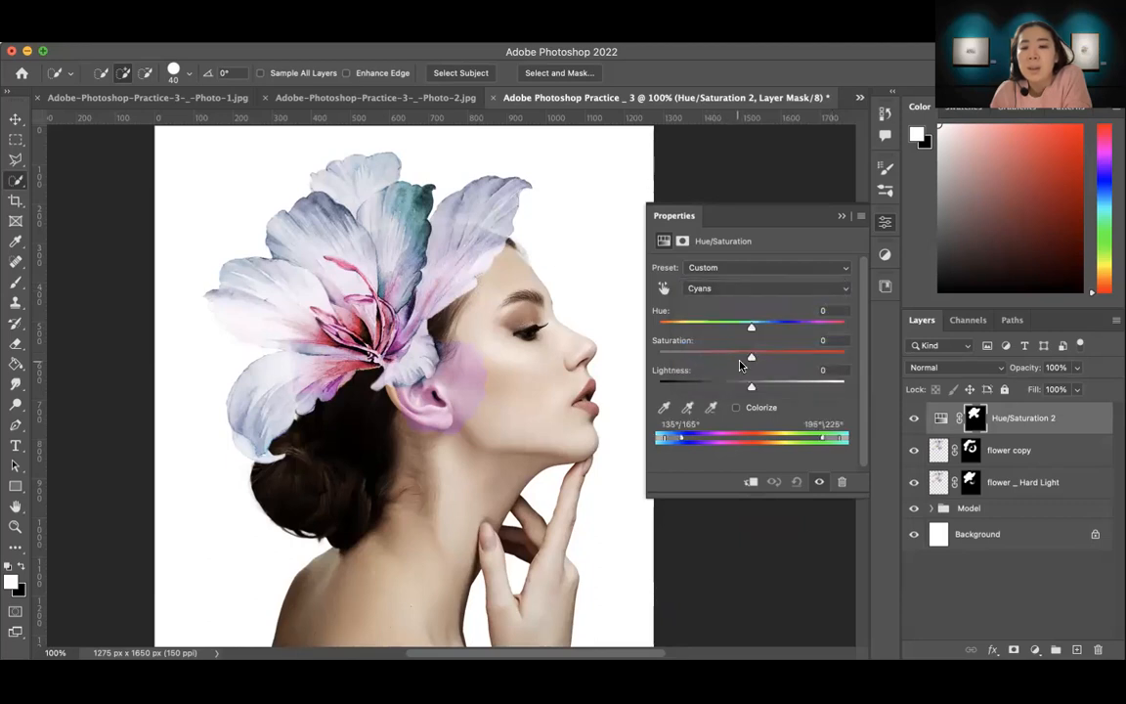
left_click_drag(750, 359, 746, 332)
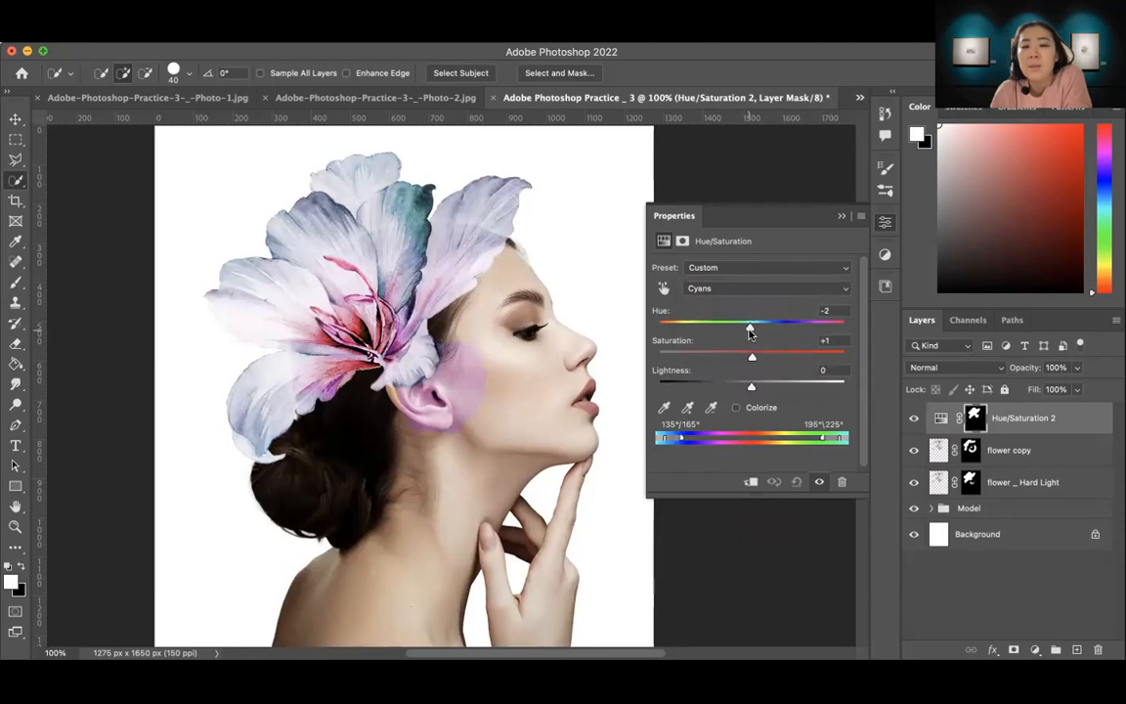
Step: Raise the Greens Saturation of the flower's Hue/Saturation adjustment to +72 and collapse its properties
left_click(834, 293)
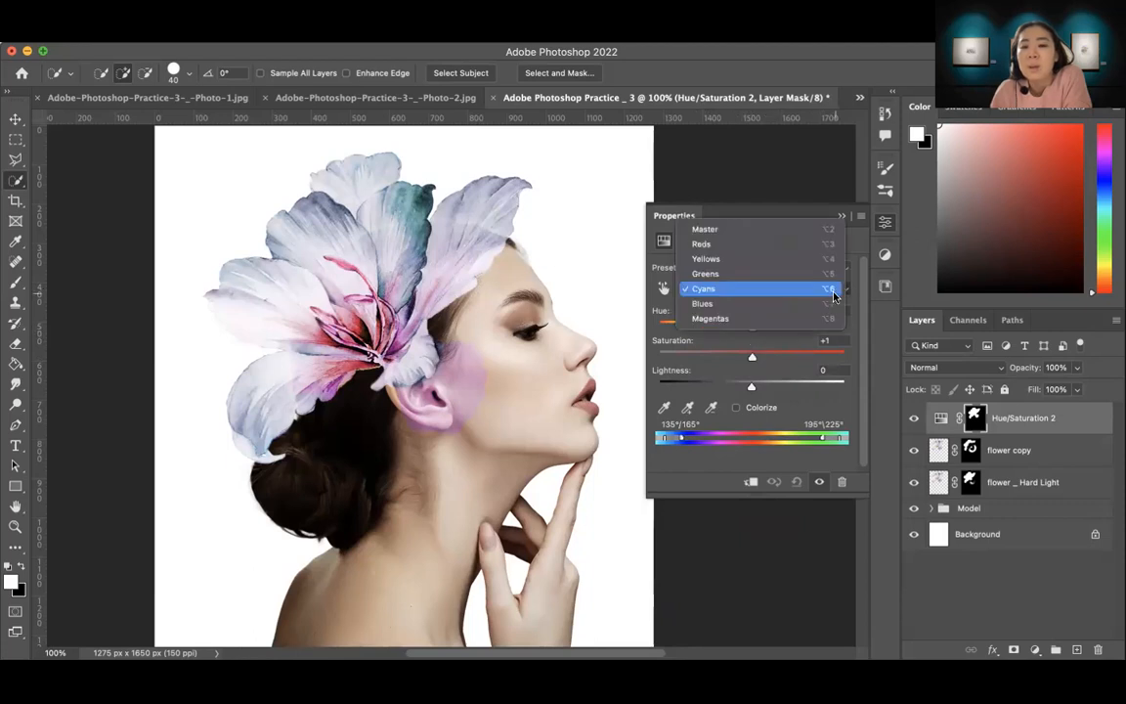
left_click(794, 273)
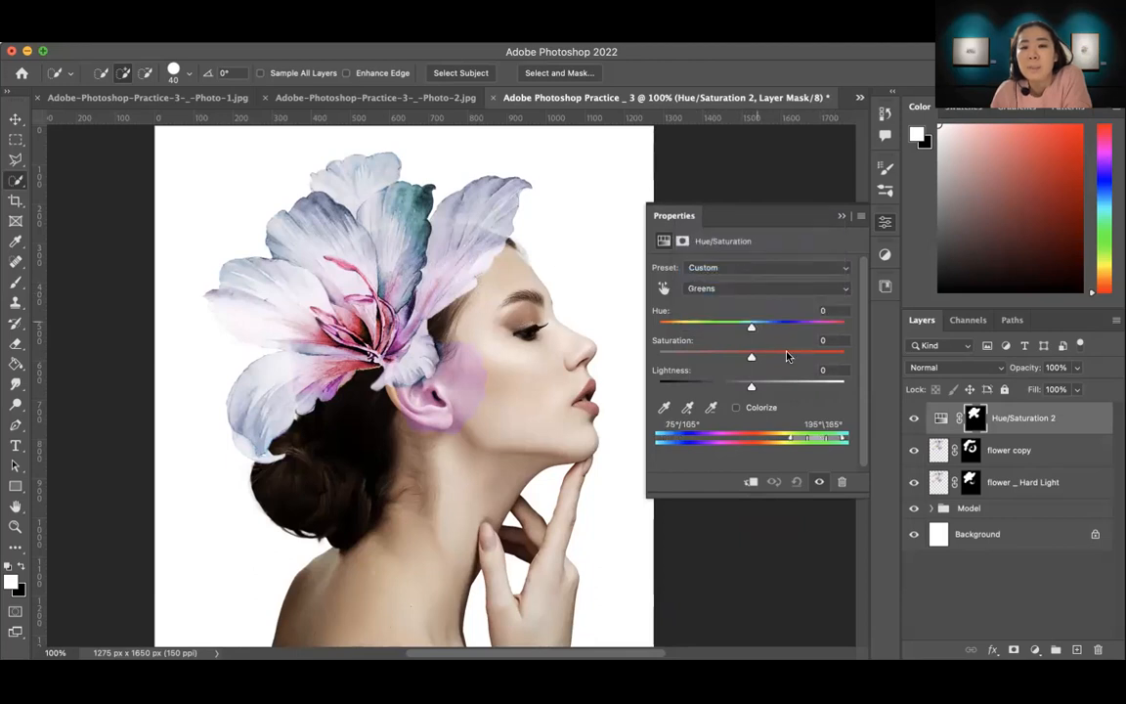
left_click_drag(751, 357, 819, 359)
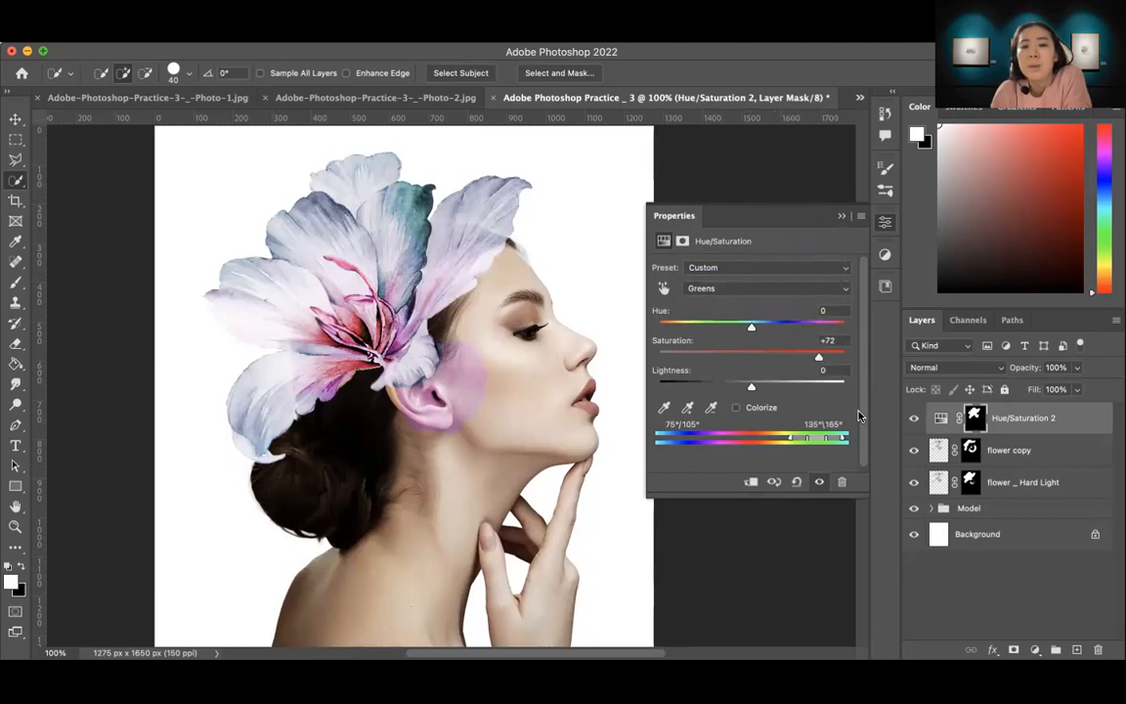
left_click(843, 217)
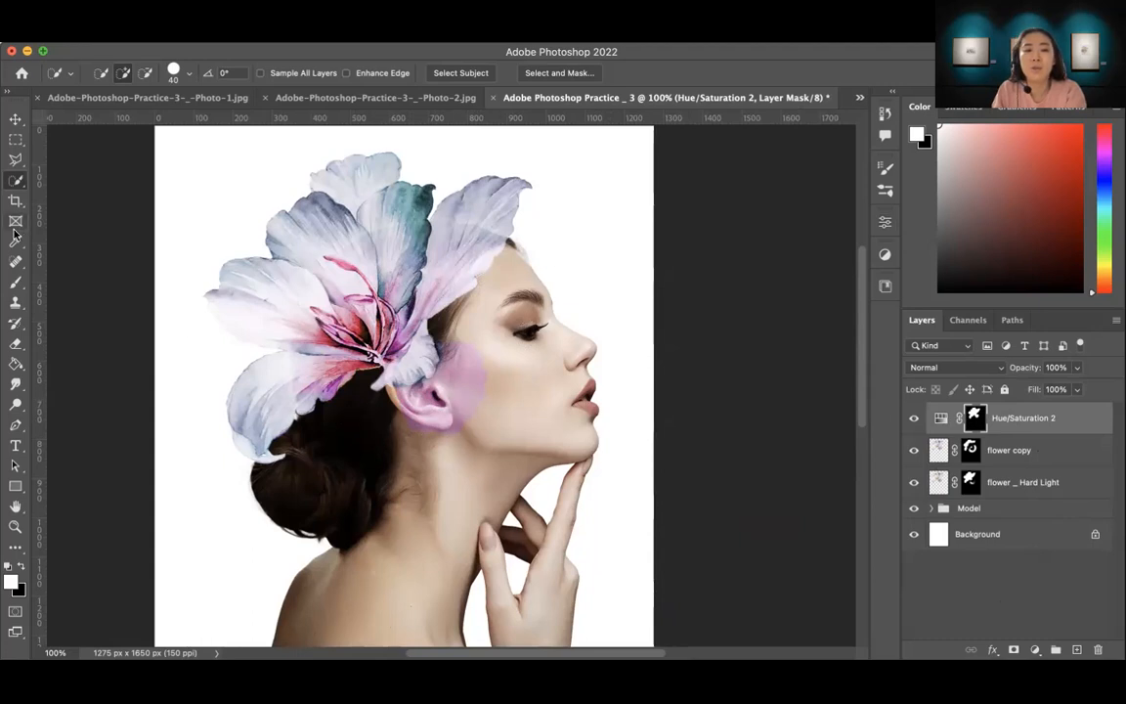
Step: Paint black with the 80 px brush on the Hue/Saturation 2 mask to remove the tint from the ear and cheek
left_click(14, 284)
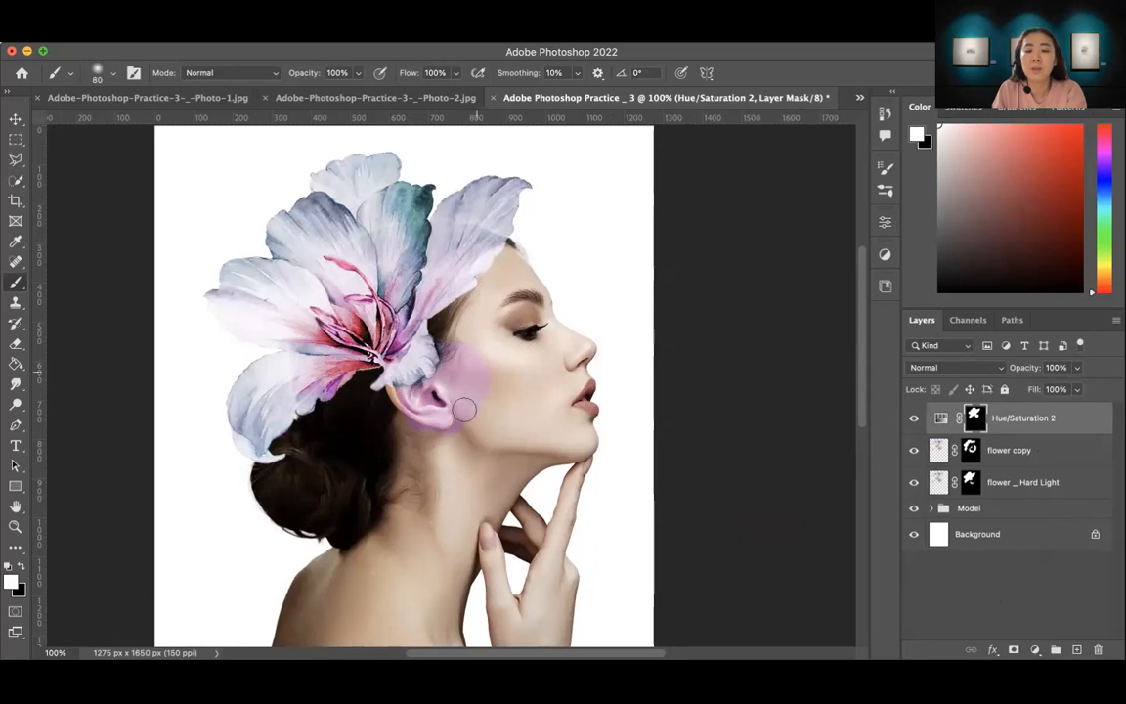
key("x")
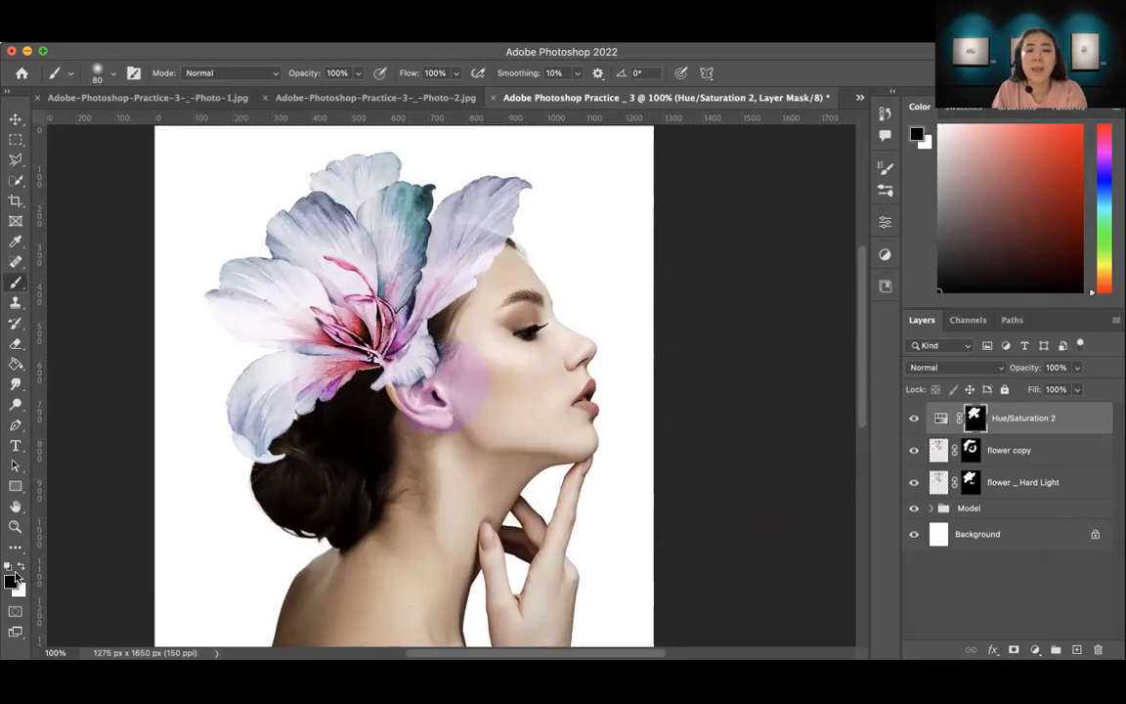
mouse_move(431, 354)
left_mouse_down()
mouse_move(465, 389)
mouse_move(445, 362)
mouse_move(459, 344)
mouse_move(411, 337)
mouse_move(391, 386)
mouse_move(371, 382)
mouse_move(445, 405)
mouse_move(404, 400)
mouse_move(447, 391)
mouse_move(439, 435)
left_mouse_up()
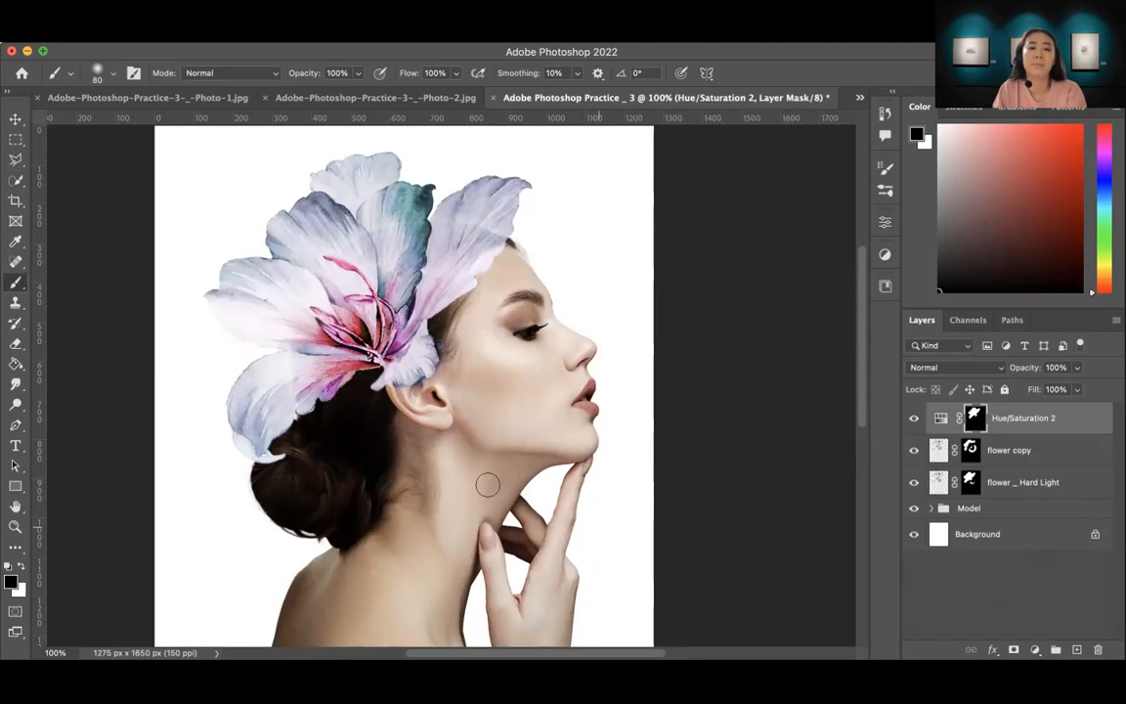
Step: Fill the Background layer with a light turquoise using the Paint Bucket tool
key("z")
left_click(483, 472, "alt")
left_click_drag(572, 553, 534, 495)
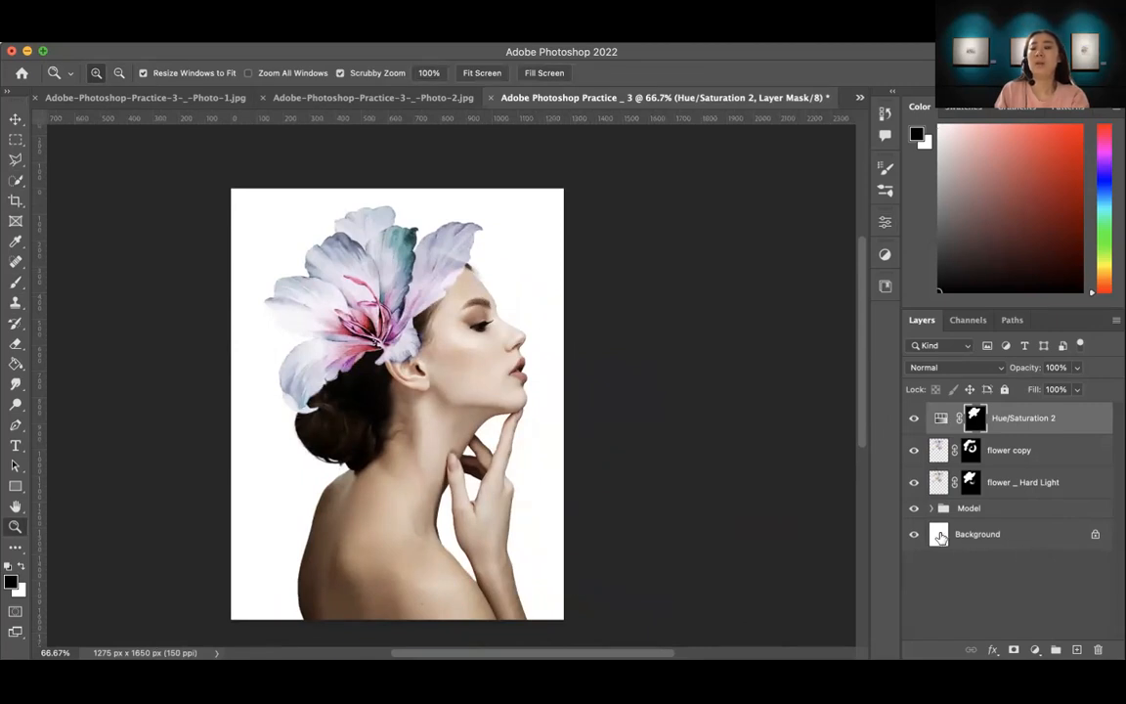
left_click(982, 537)
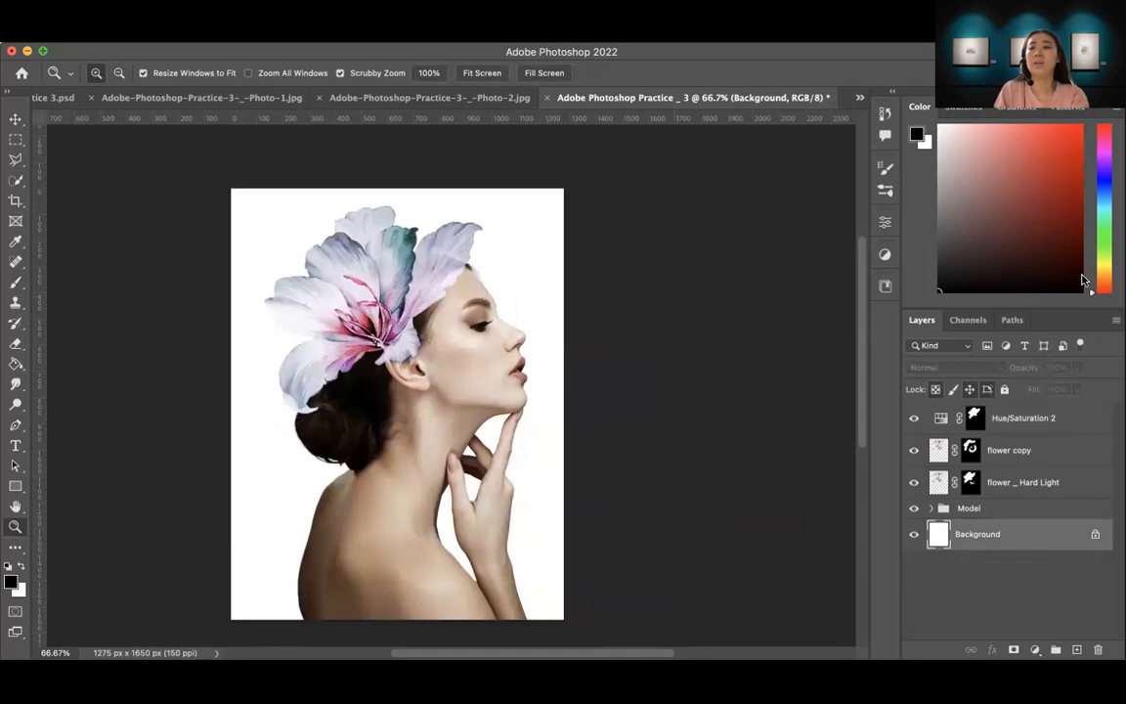
left_click_drag(1092, 295, 1098, 219)
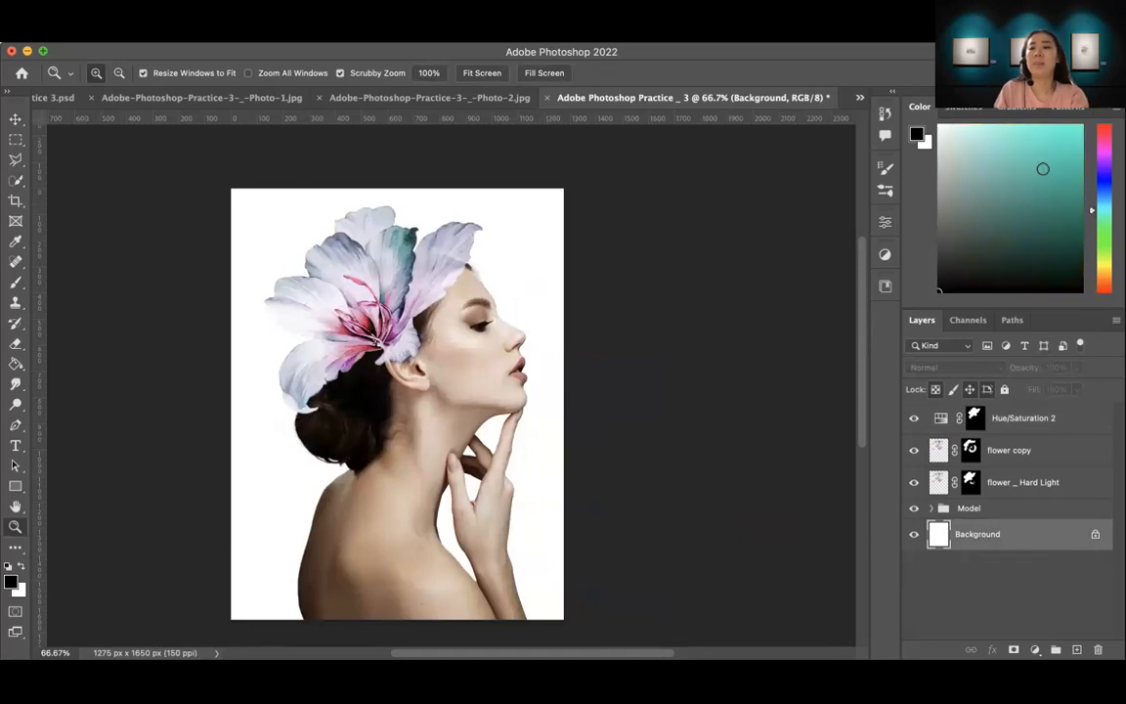
left_click_drag(1043, 169, 1010, 141)
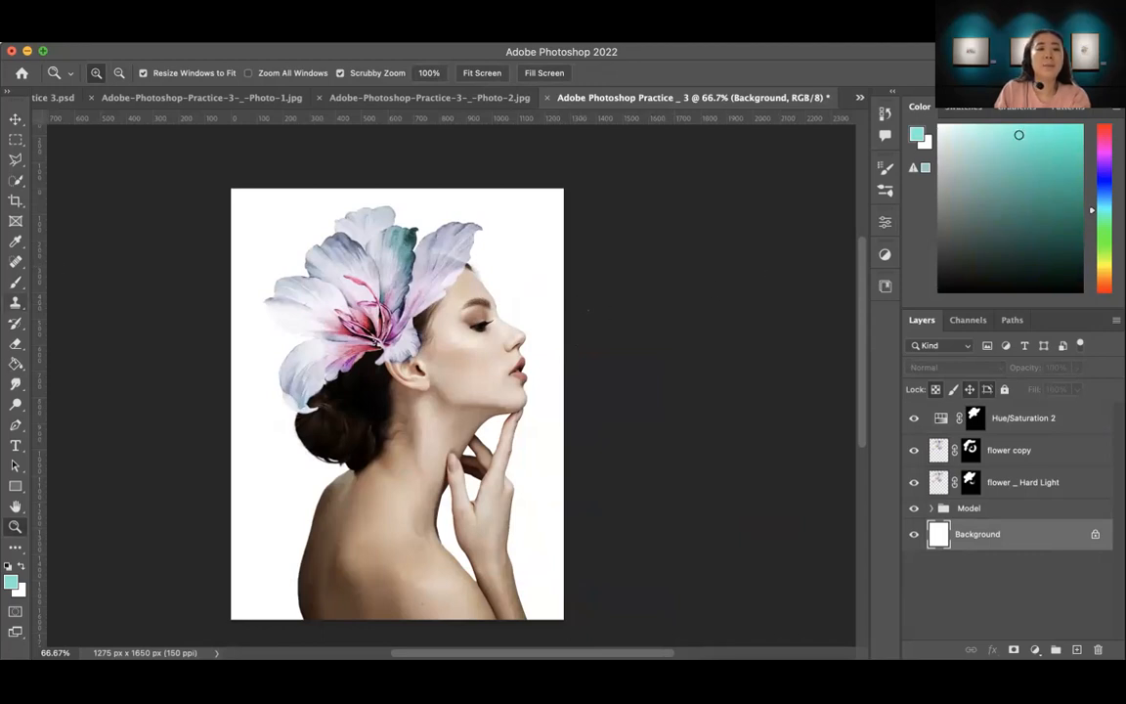
right_click(13, 366)
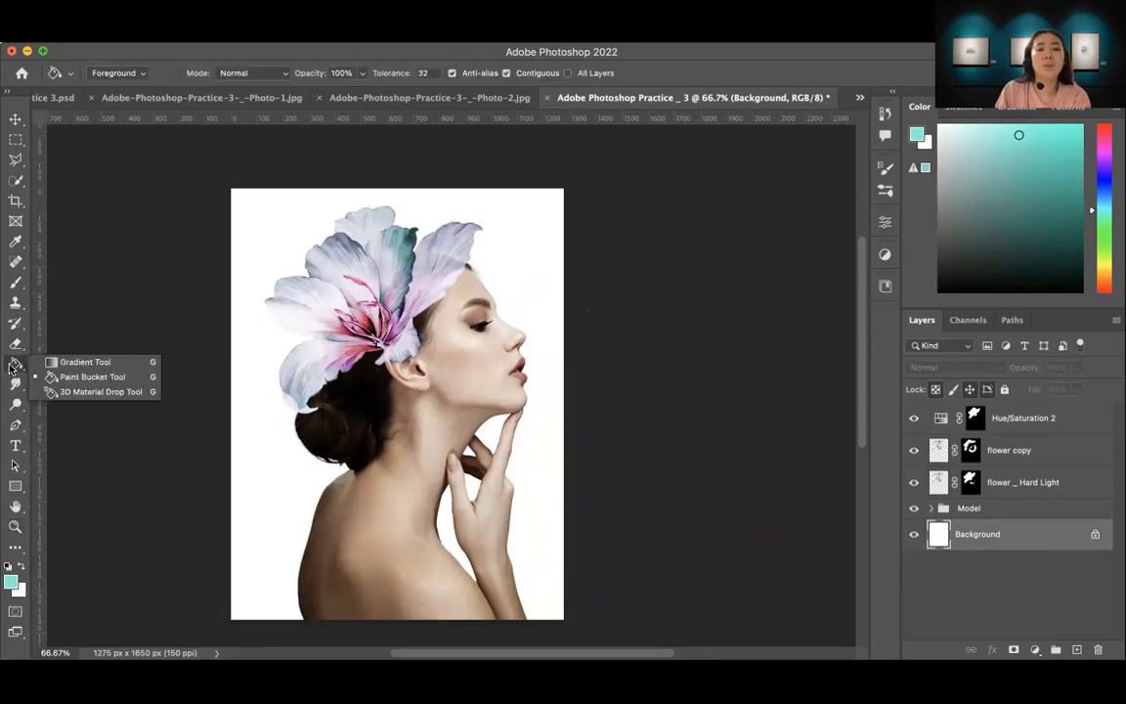
left_click(76, 379)
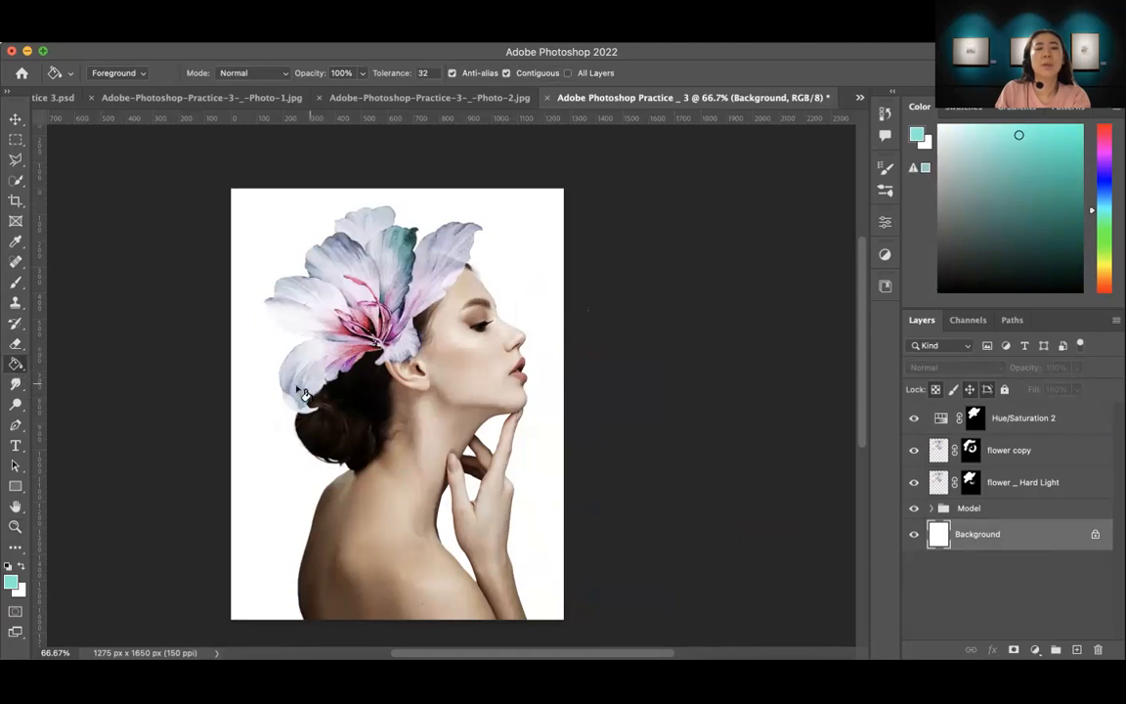
left_click(262, 443)
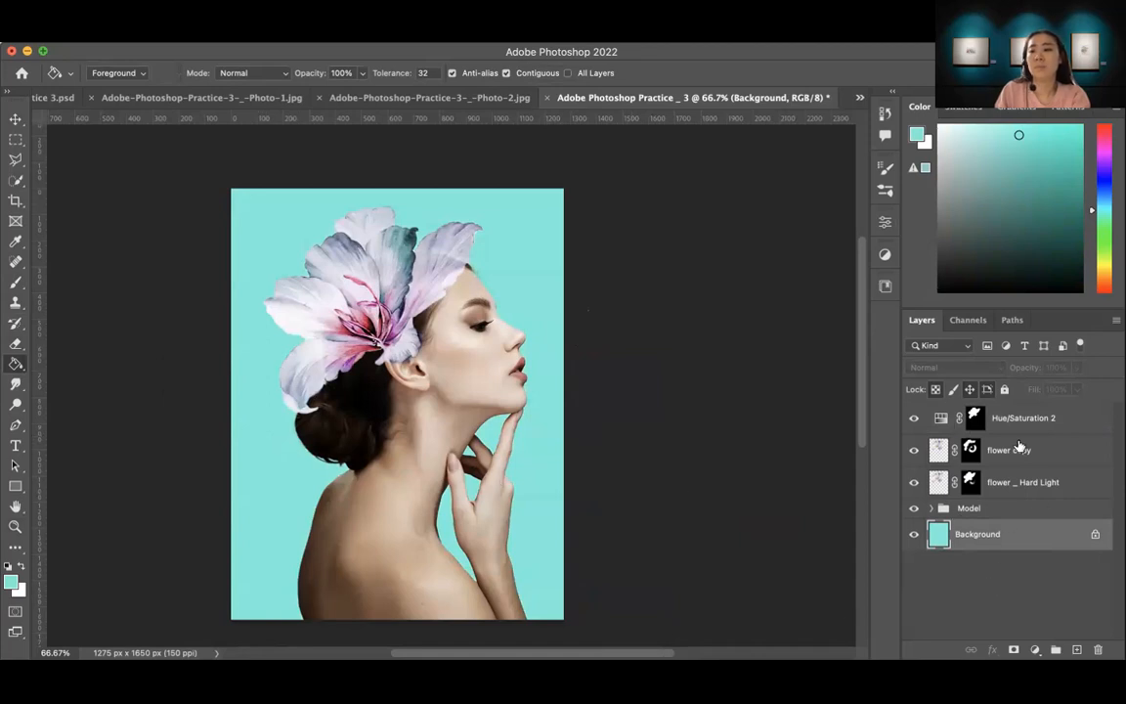
Step: Group the Hue/Saturation 2, flower copy and flower _ Hard Light layers and name the group "Flower"
left_click(1007, 482)
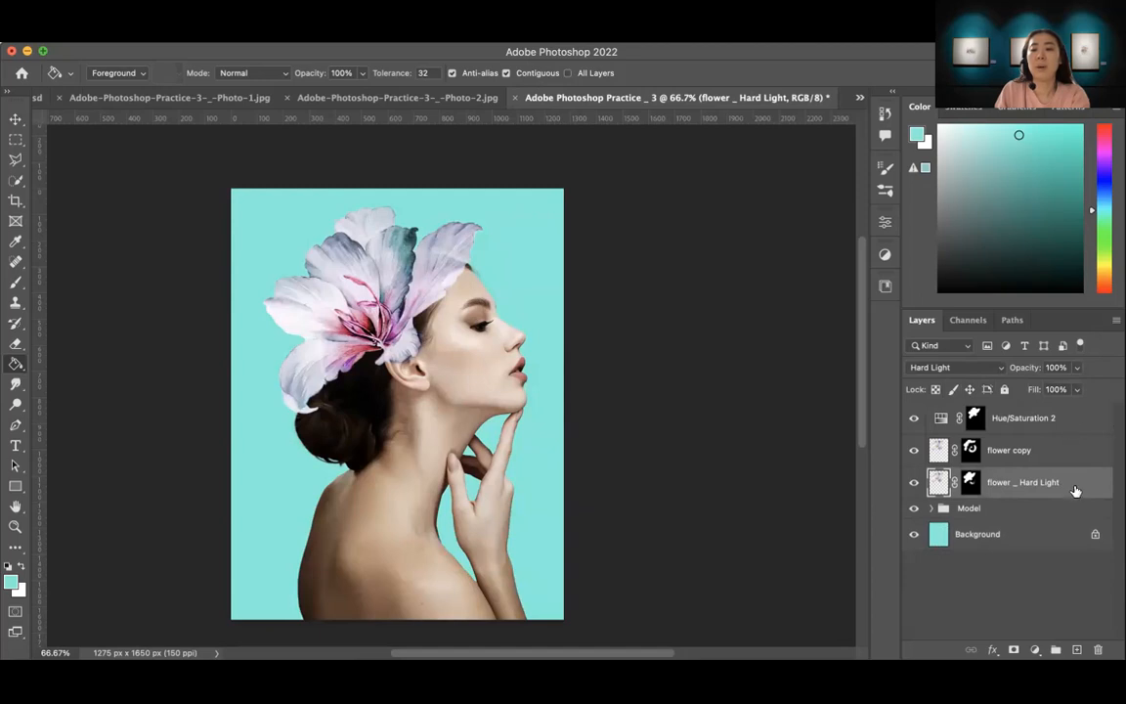
left_click(1076, 418, "shift")
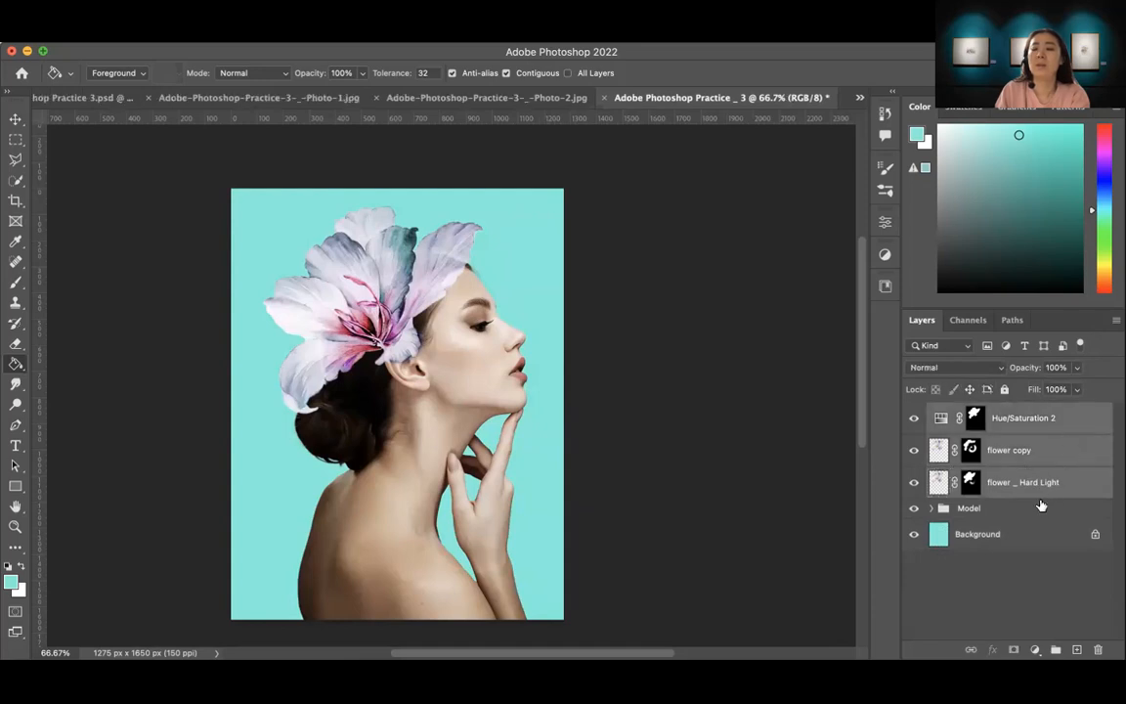
left_click(1056, 651)
double_click(961, 411)
type("Flower")
key("Return")
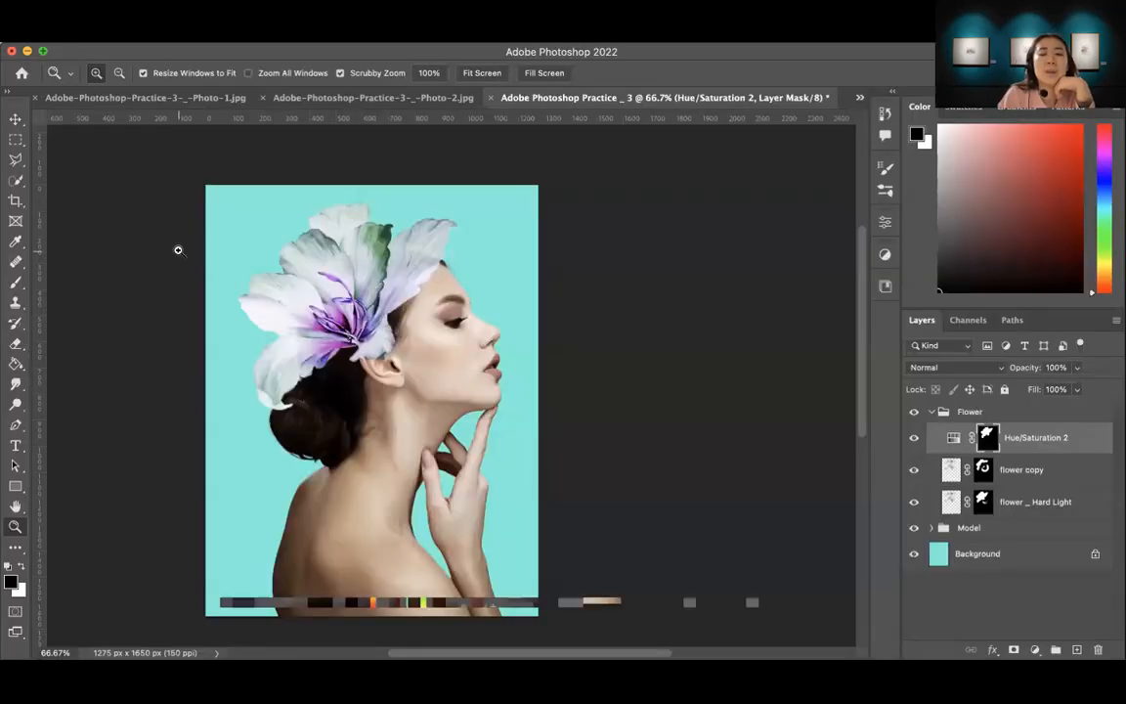
left_click(110, 34)
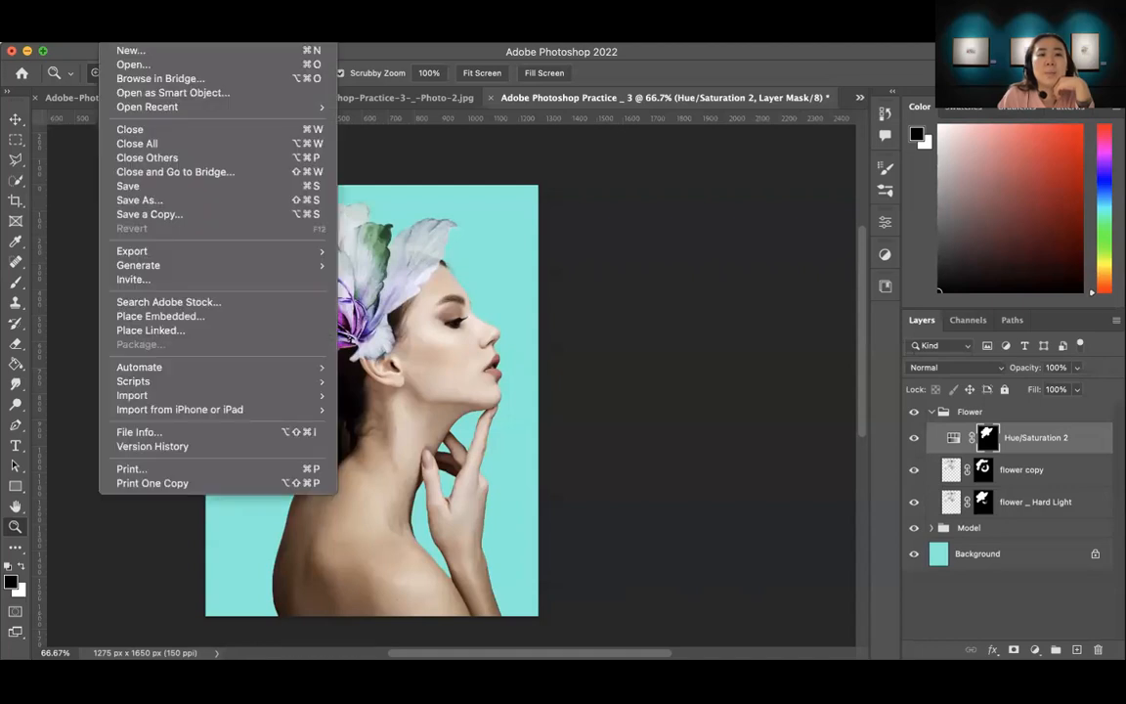
mouse_move(166, 250)
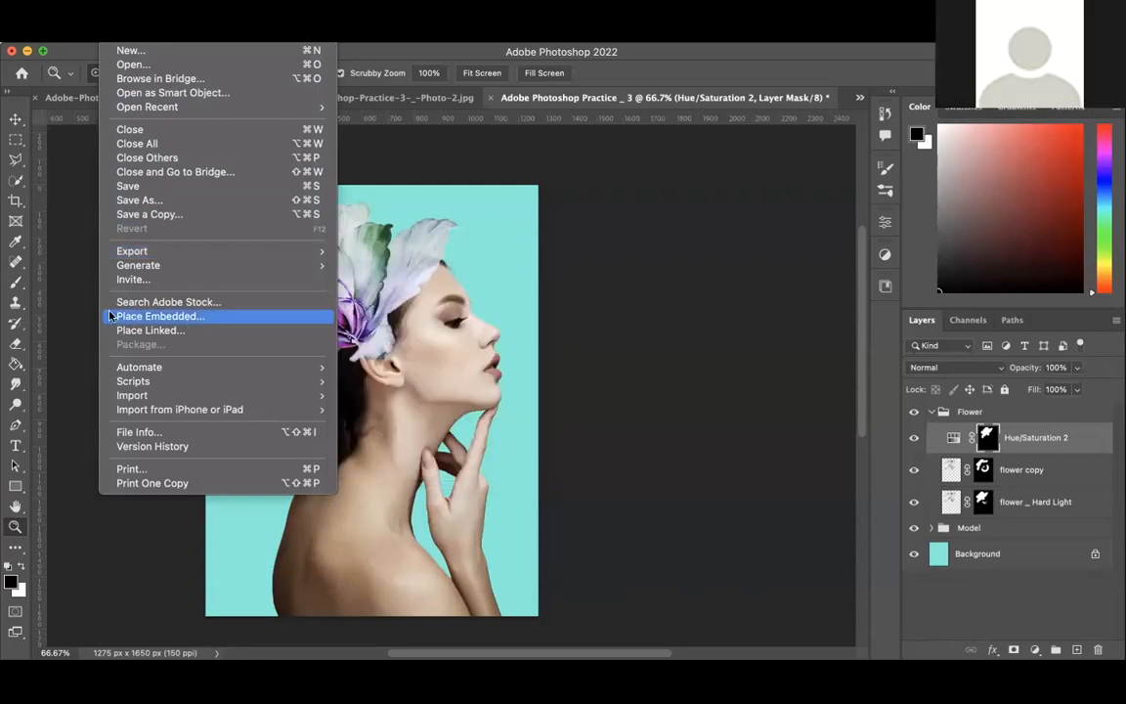
left_click(78, 314)
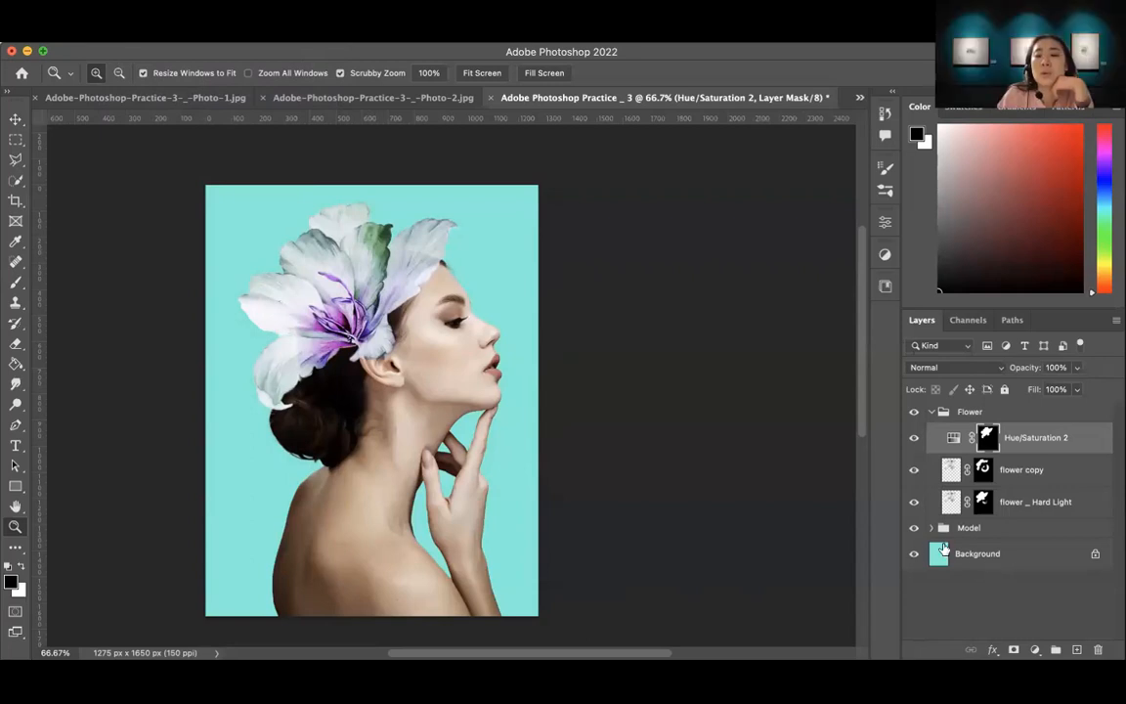
Step: Refill the Background layer with a light pink using the Paint Bucket tool
left_click(991, 554)
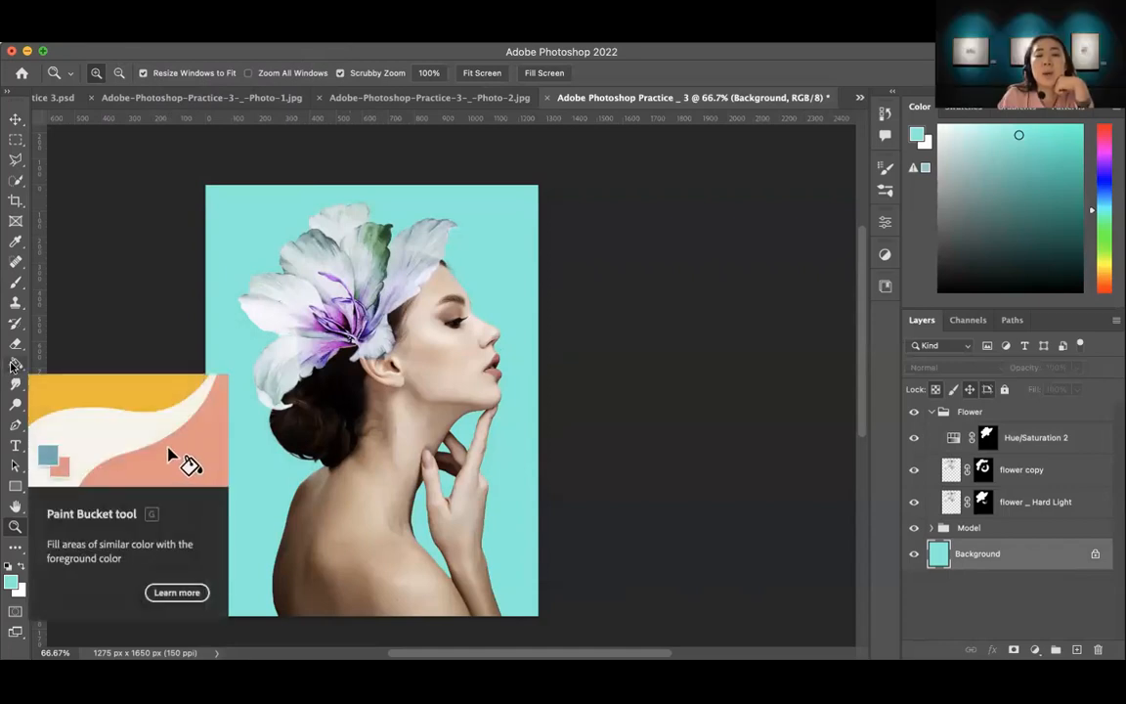
left_click(14, 364)
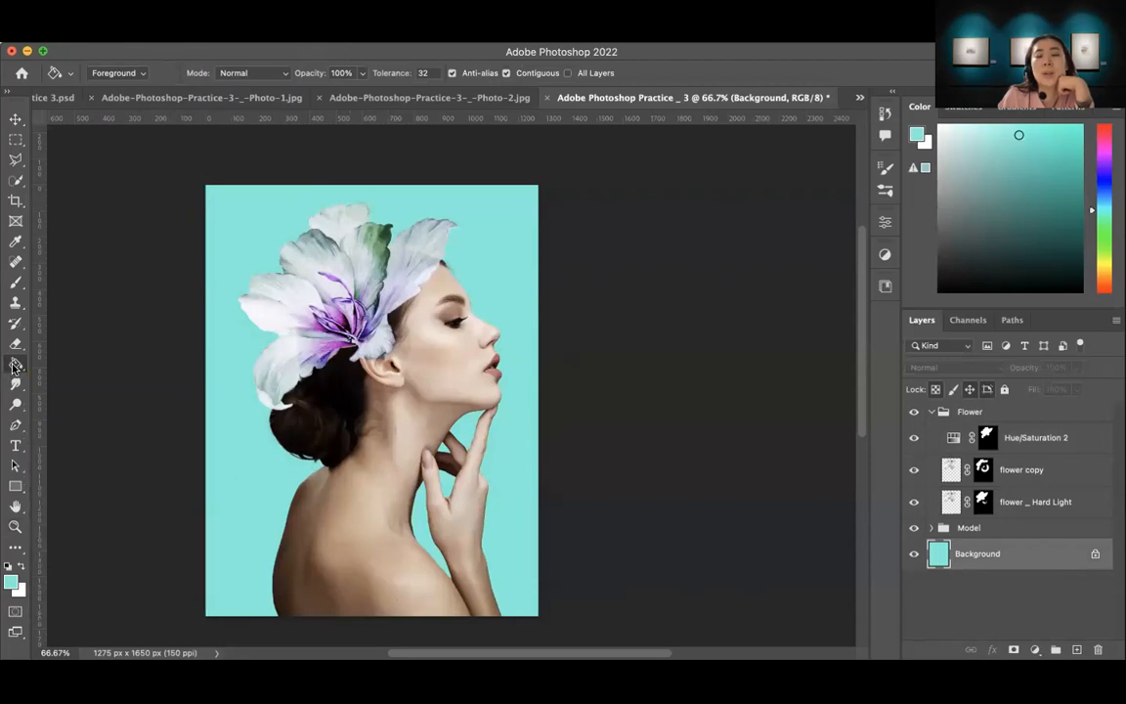
left_click(15, 367)
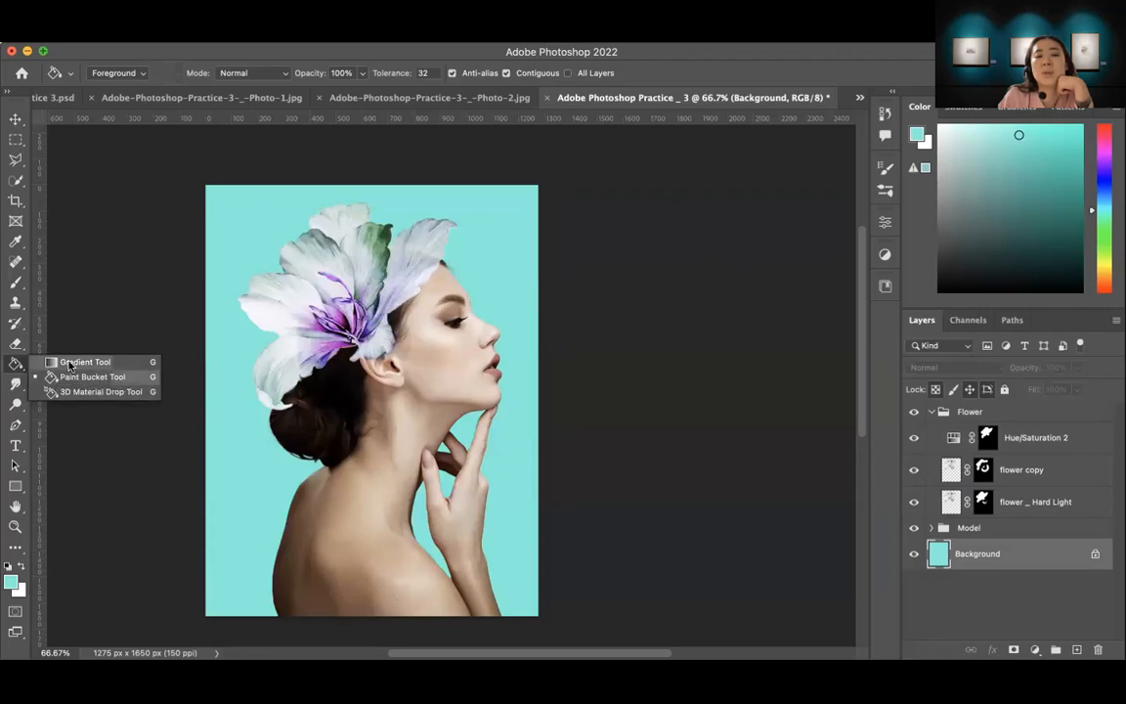
left_click(73, 378)
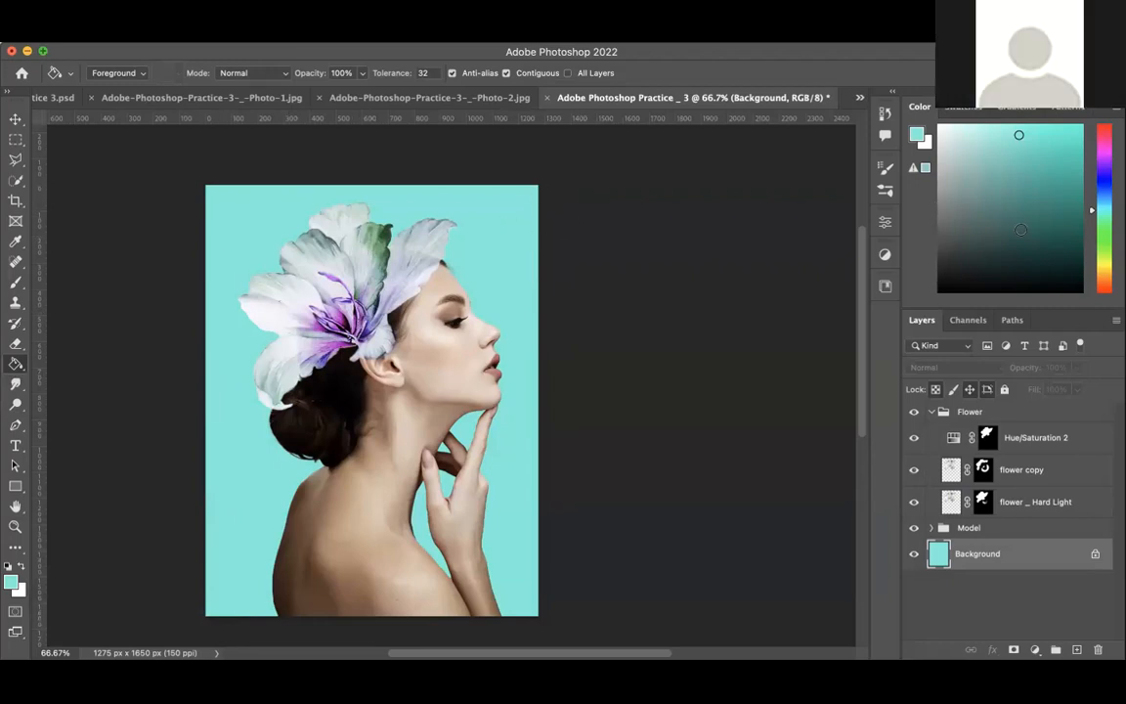
left_click_drag(1092, 201, 1096, 147)
left_click(987, 131)
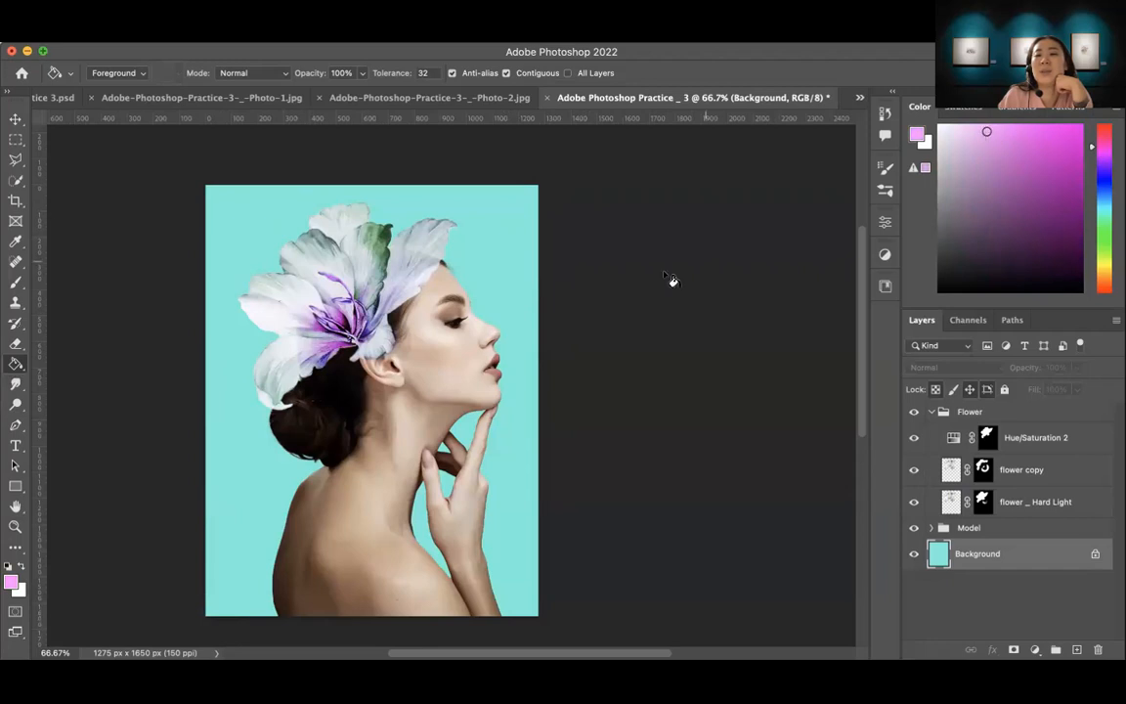
left_click(509, 234)
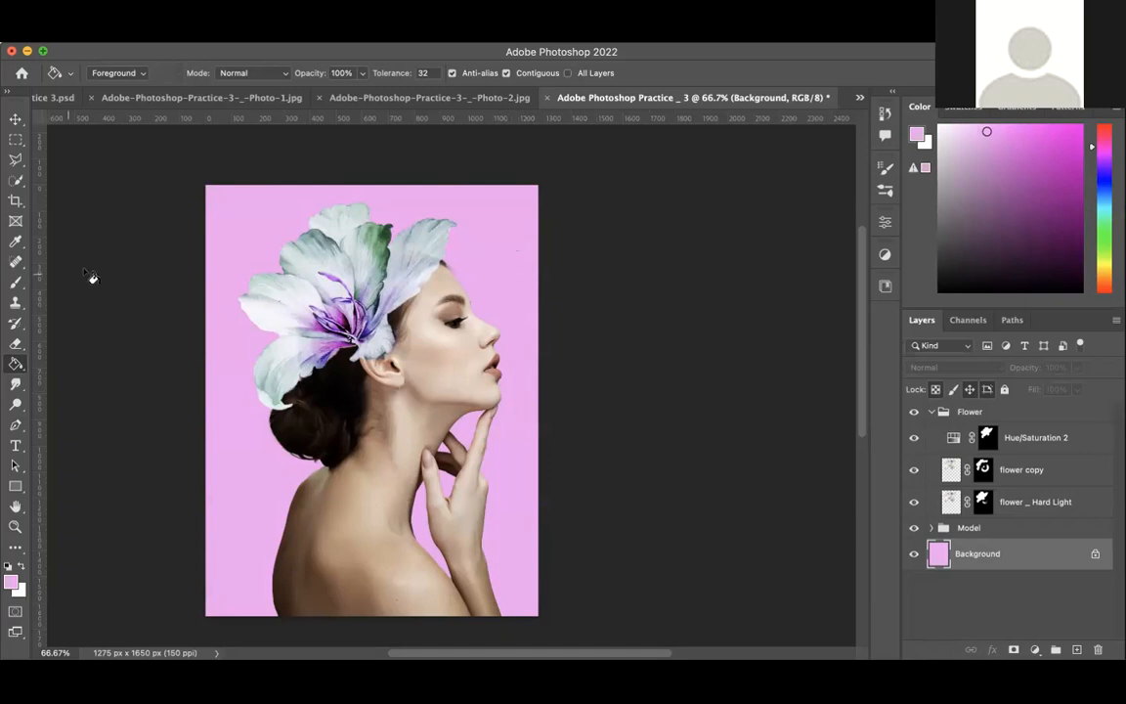
Step: Export the composite with Save for Web as a JPEG High, quality 60, named Adobe-Photoshop-Practice-_-3.jpg, in the Downloads folder
left_click(14, 118)
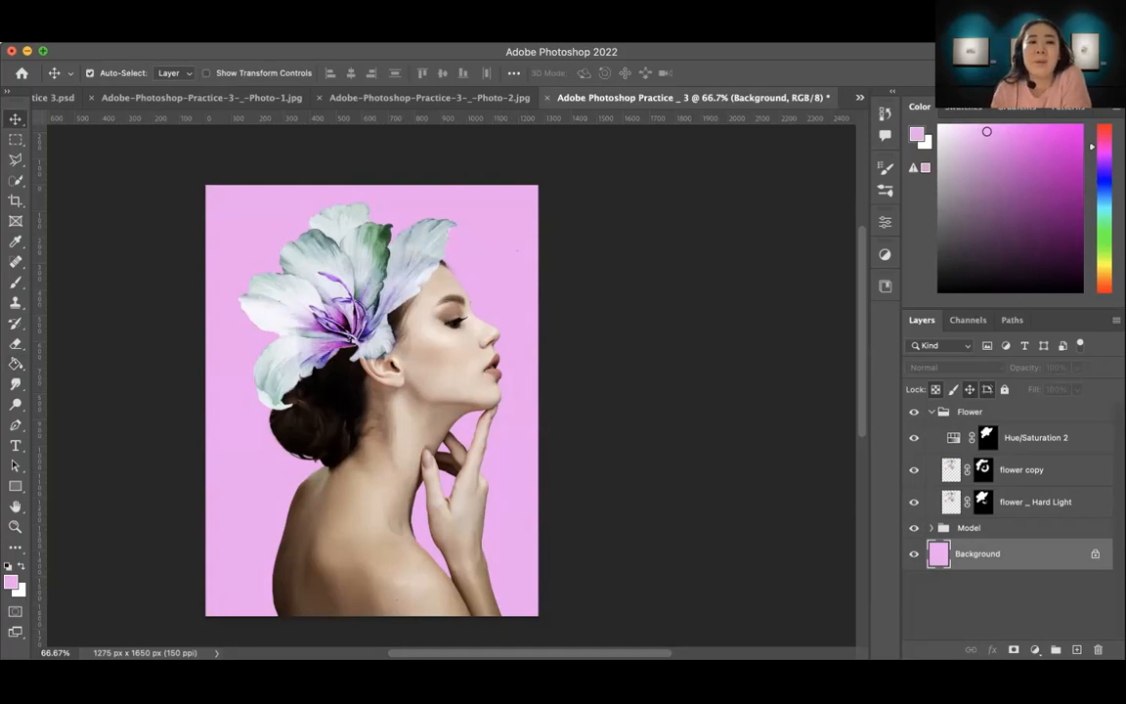
left_click(111, 34)
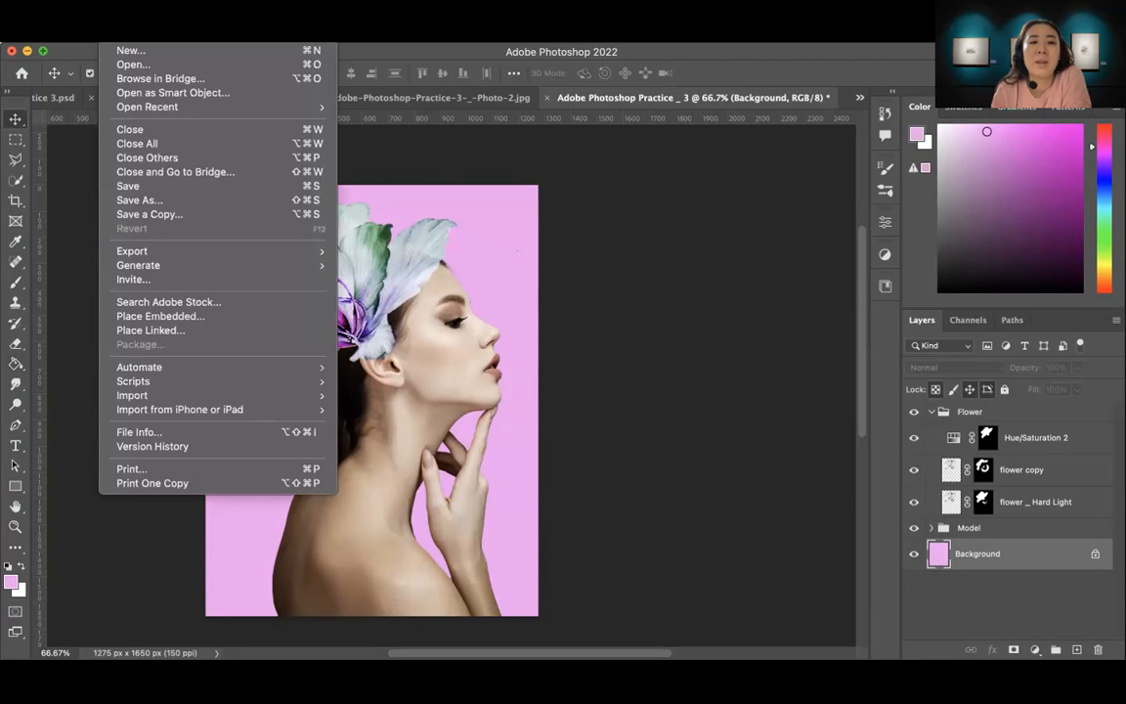
mouse_move(158, 252)
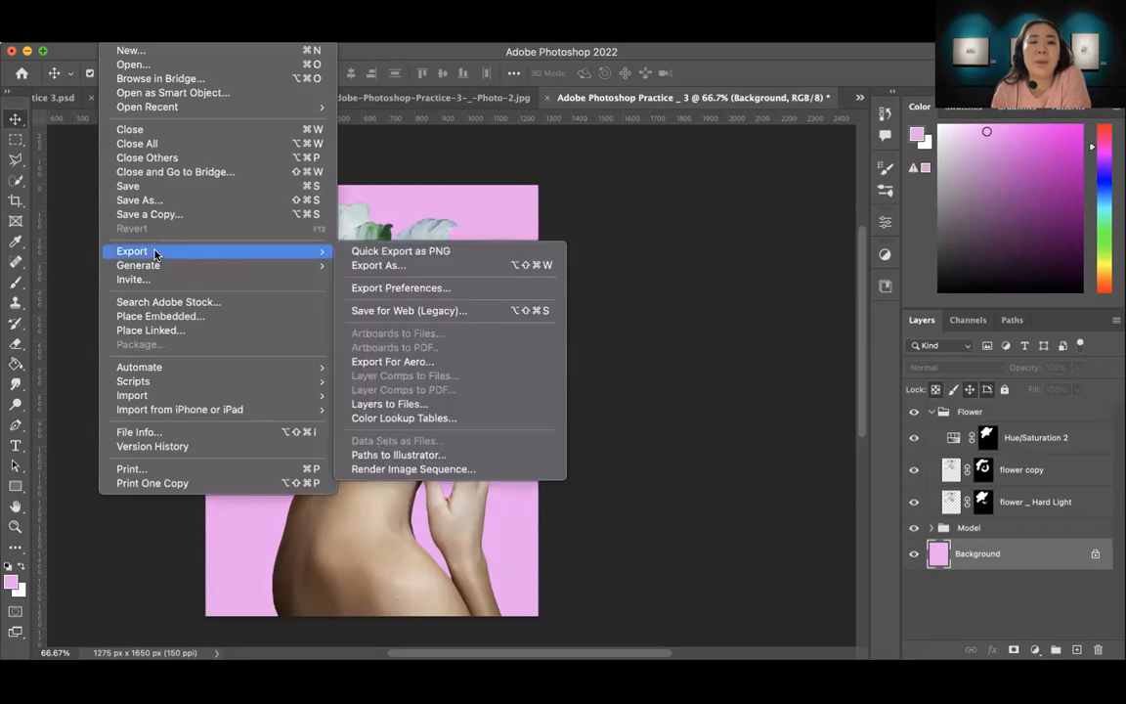
left_click(396, 310)
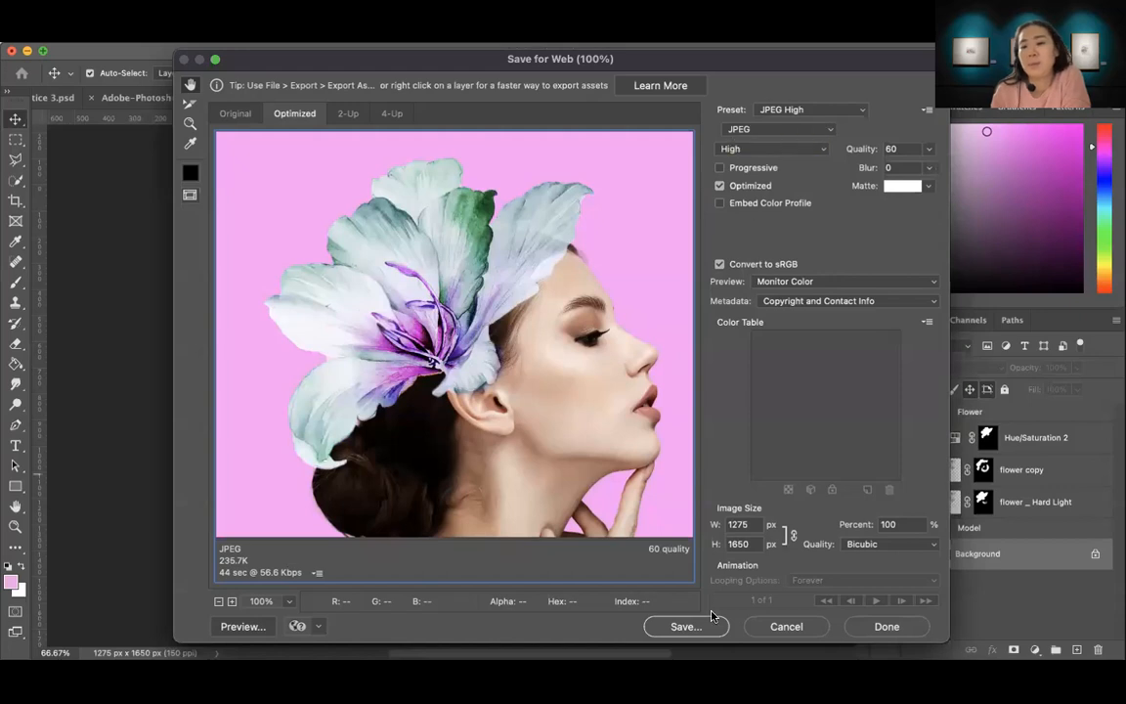
left_click(688, 626)
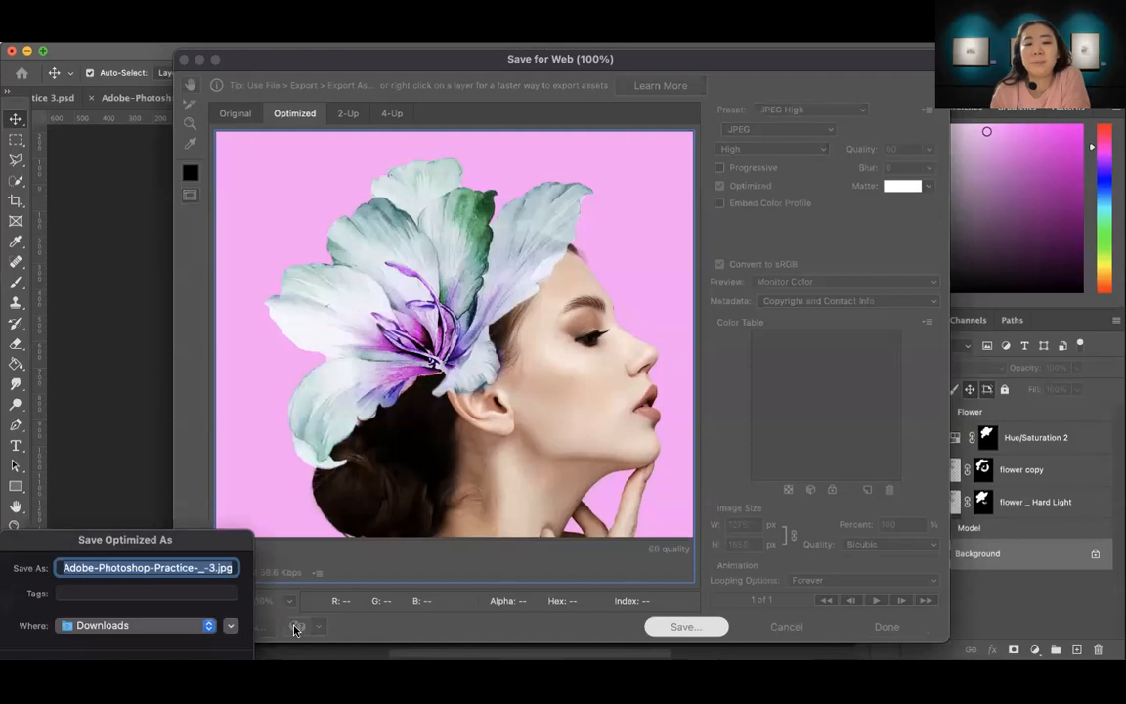
left_click_drag(144, 541, 290, 445)
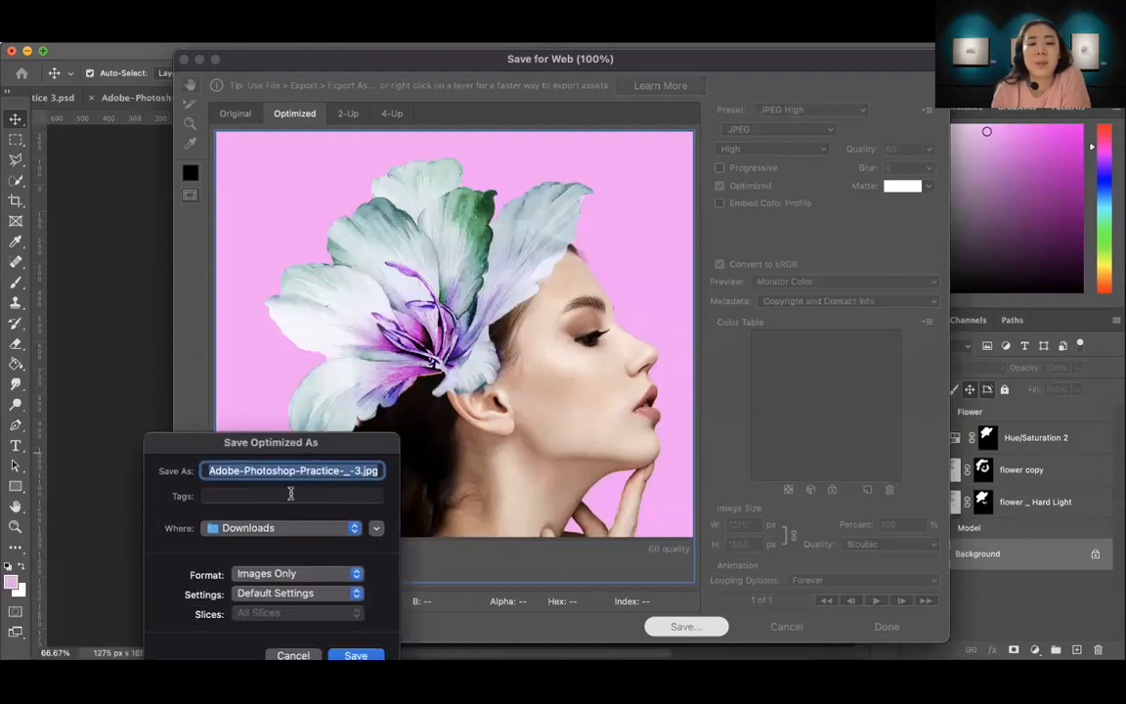
left_click_drag(181, 449, 166, 352)
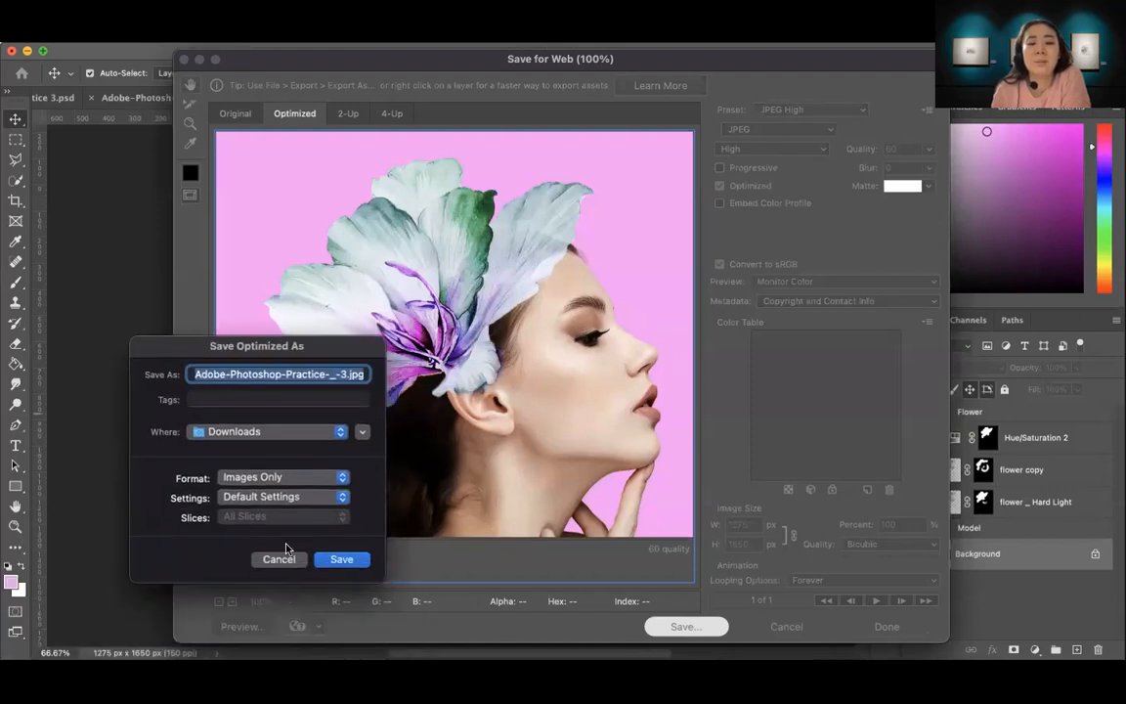
left_click(341, 560)
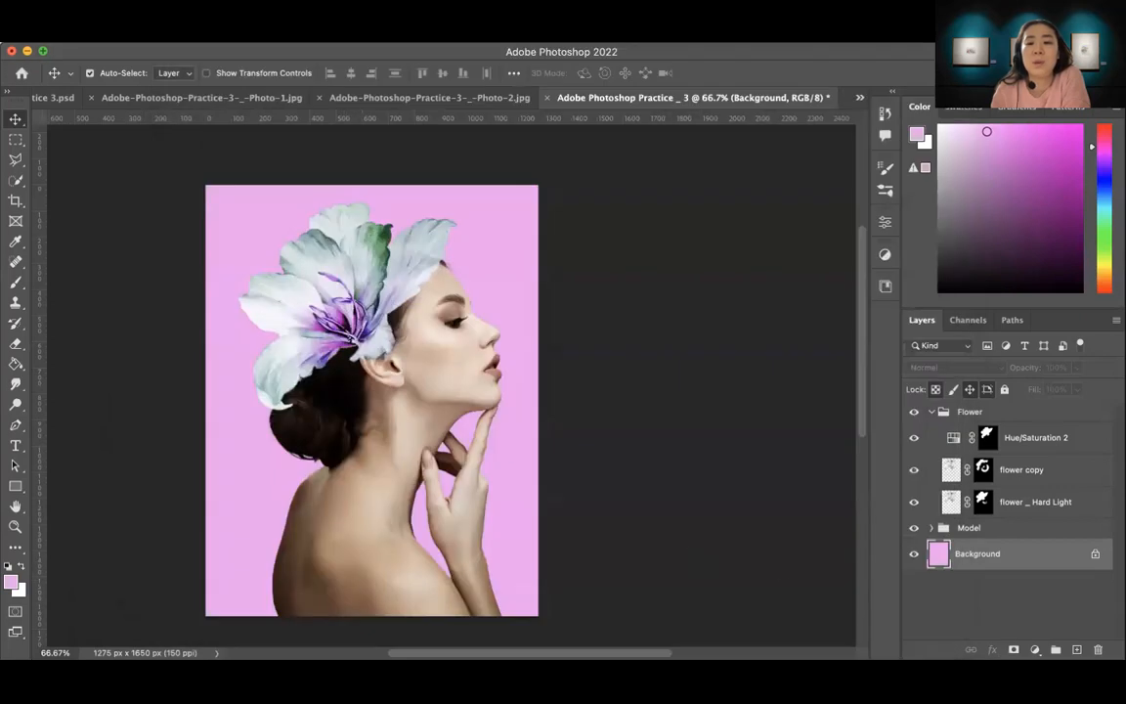